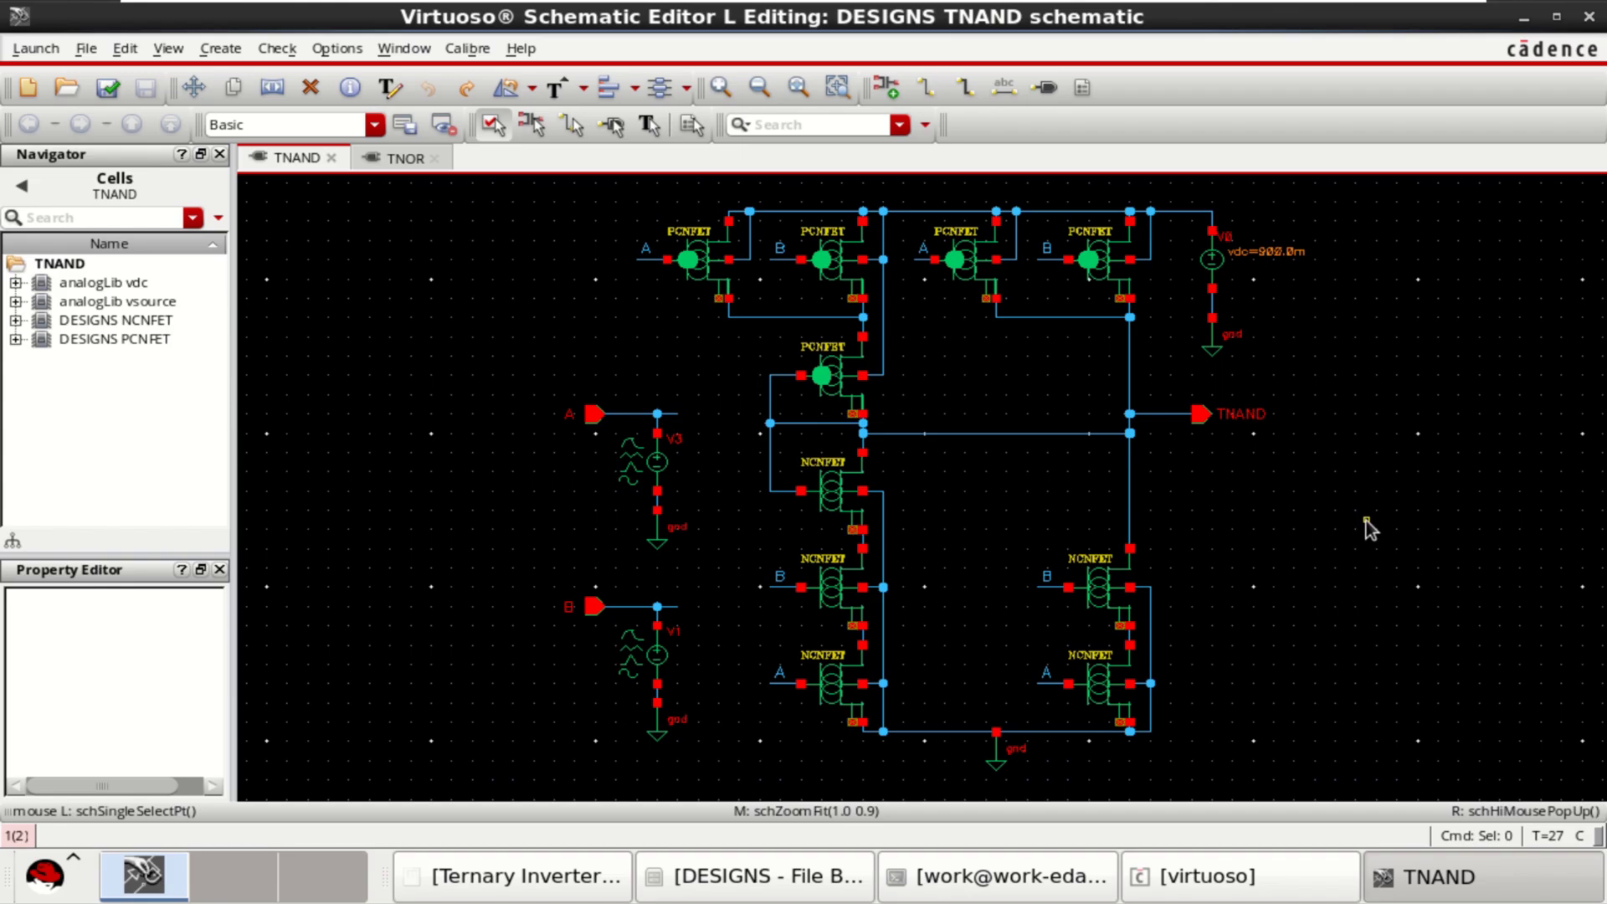
Bring up the ternary truth table PDF and highlight its A, B, NAND and NOR column headers.
click(585, 873)
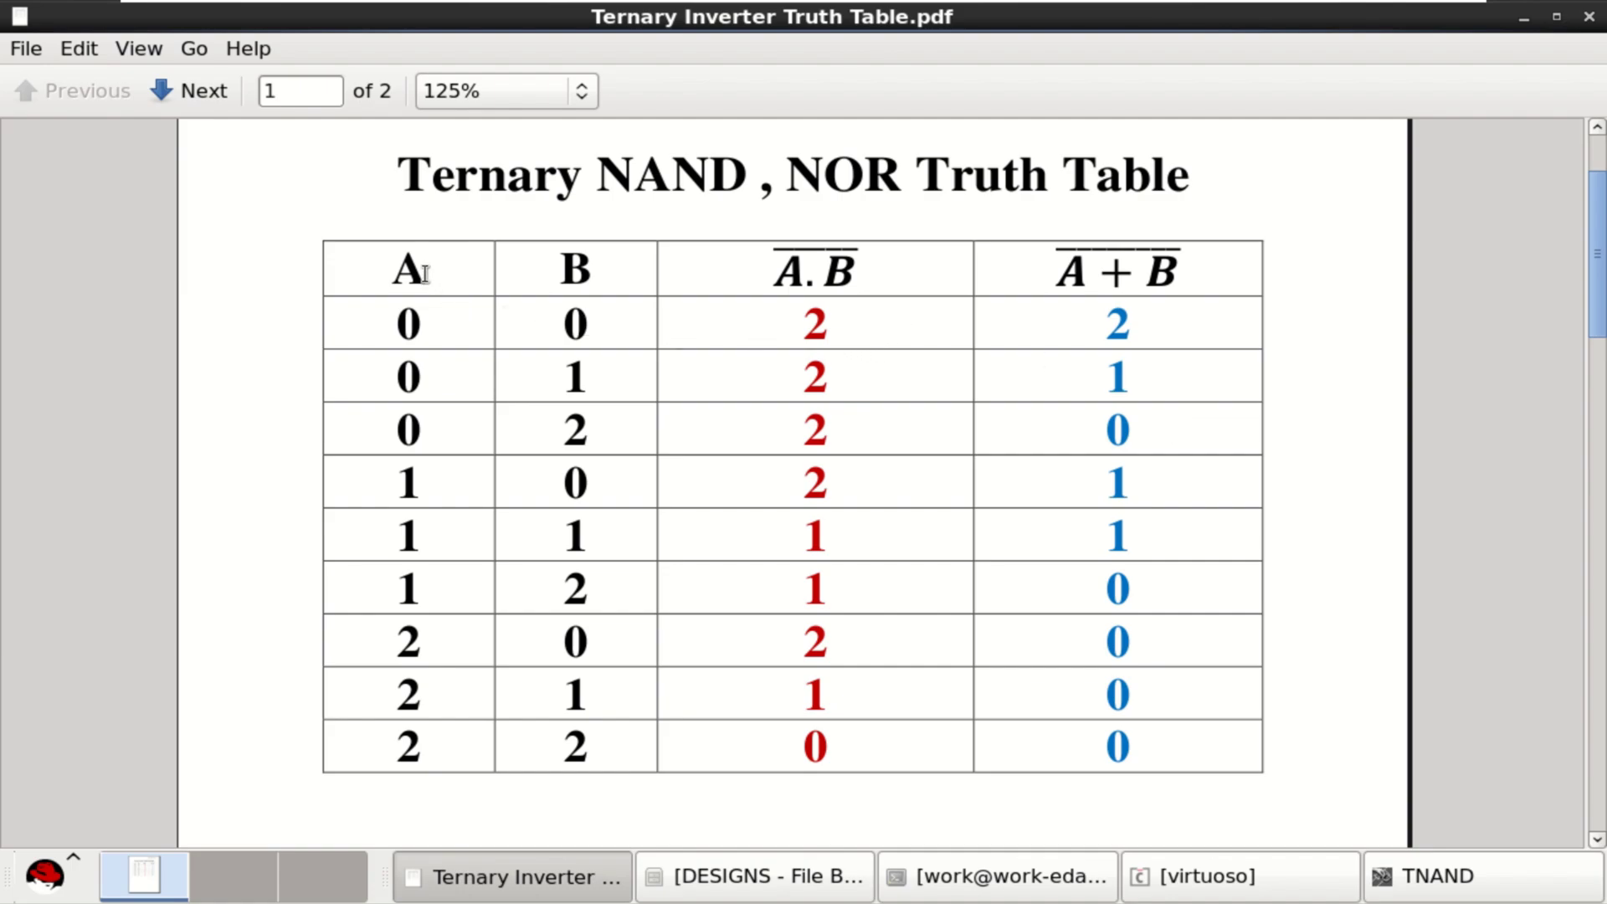
drag(394, 272, 424, 274)
drag(602, 269, 559, 274)
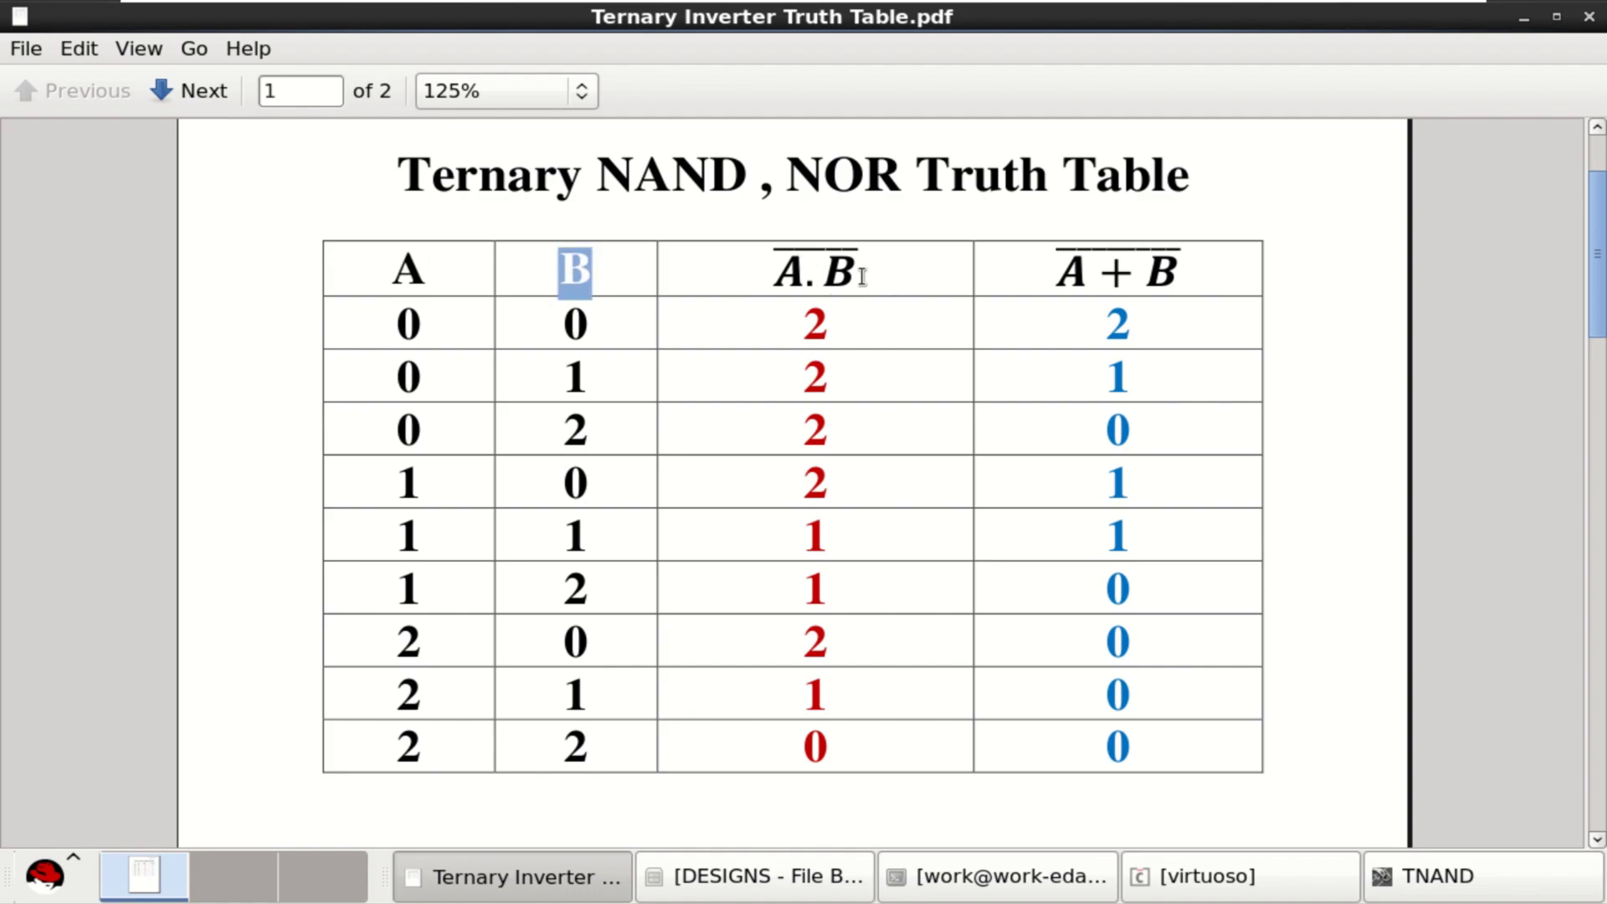
drag(872, 273, 821, 270)
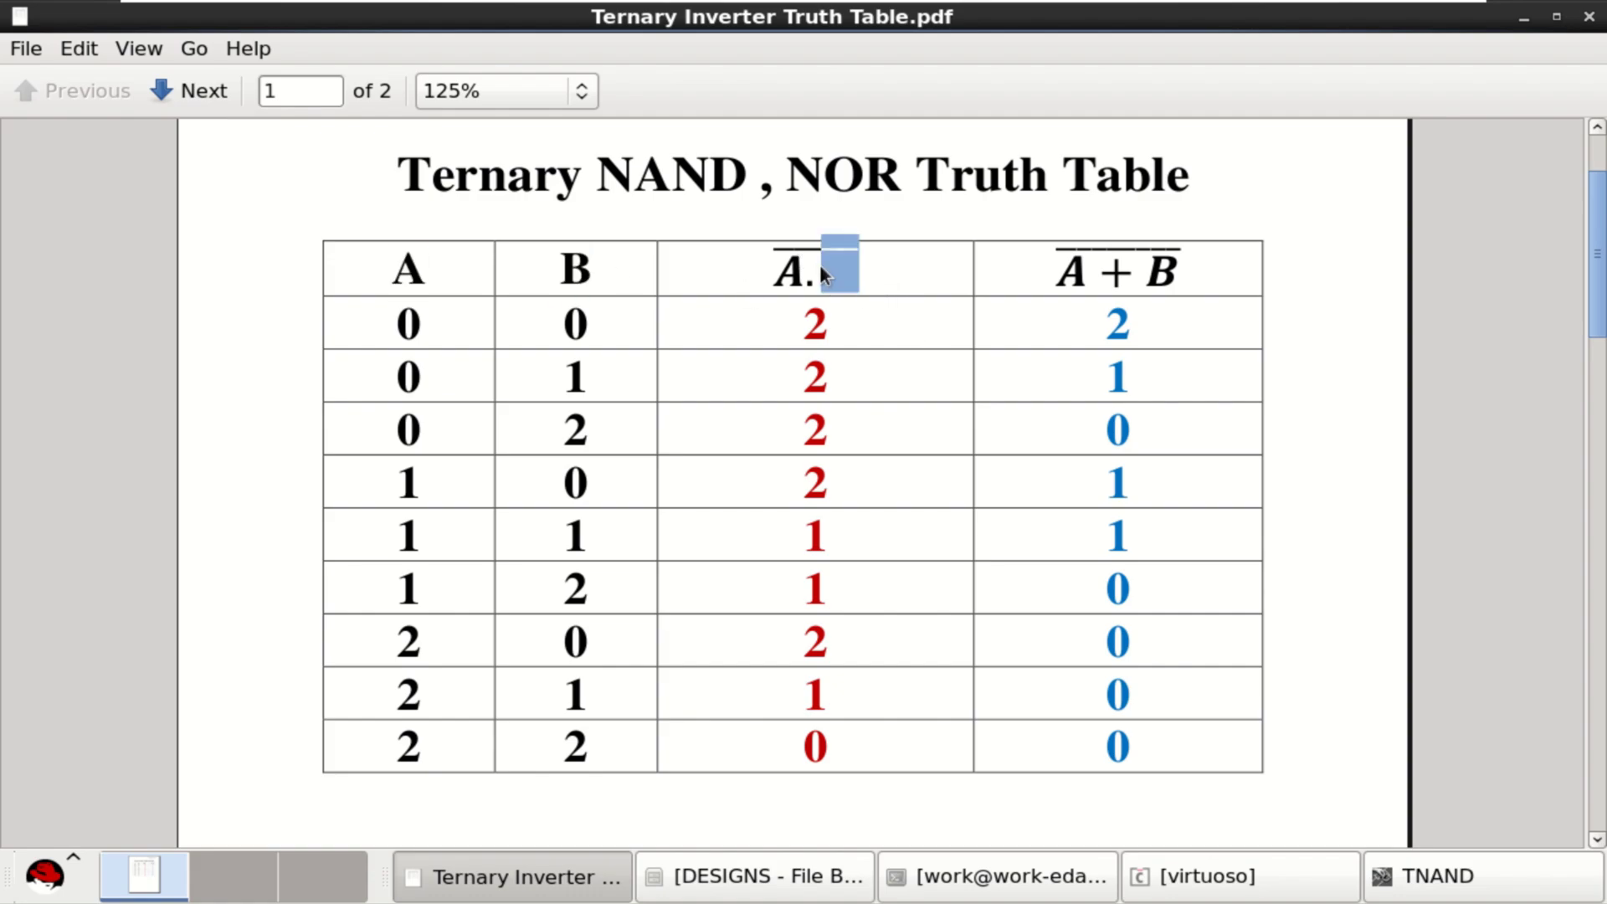
click(867, 280)
drag(1057, 269, 1189, 282)
click(1081, 282)
Highlight truth-table row values: first row A=0, B=0 giving NAND 2, then later rows' inputs.
double_click(409, 323)
drag(589, 318, 563, 317)
drag(831, 327, 802, 325)
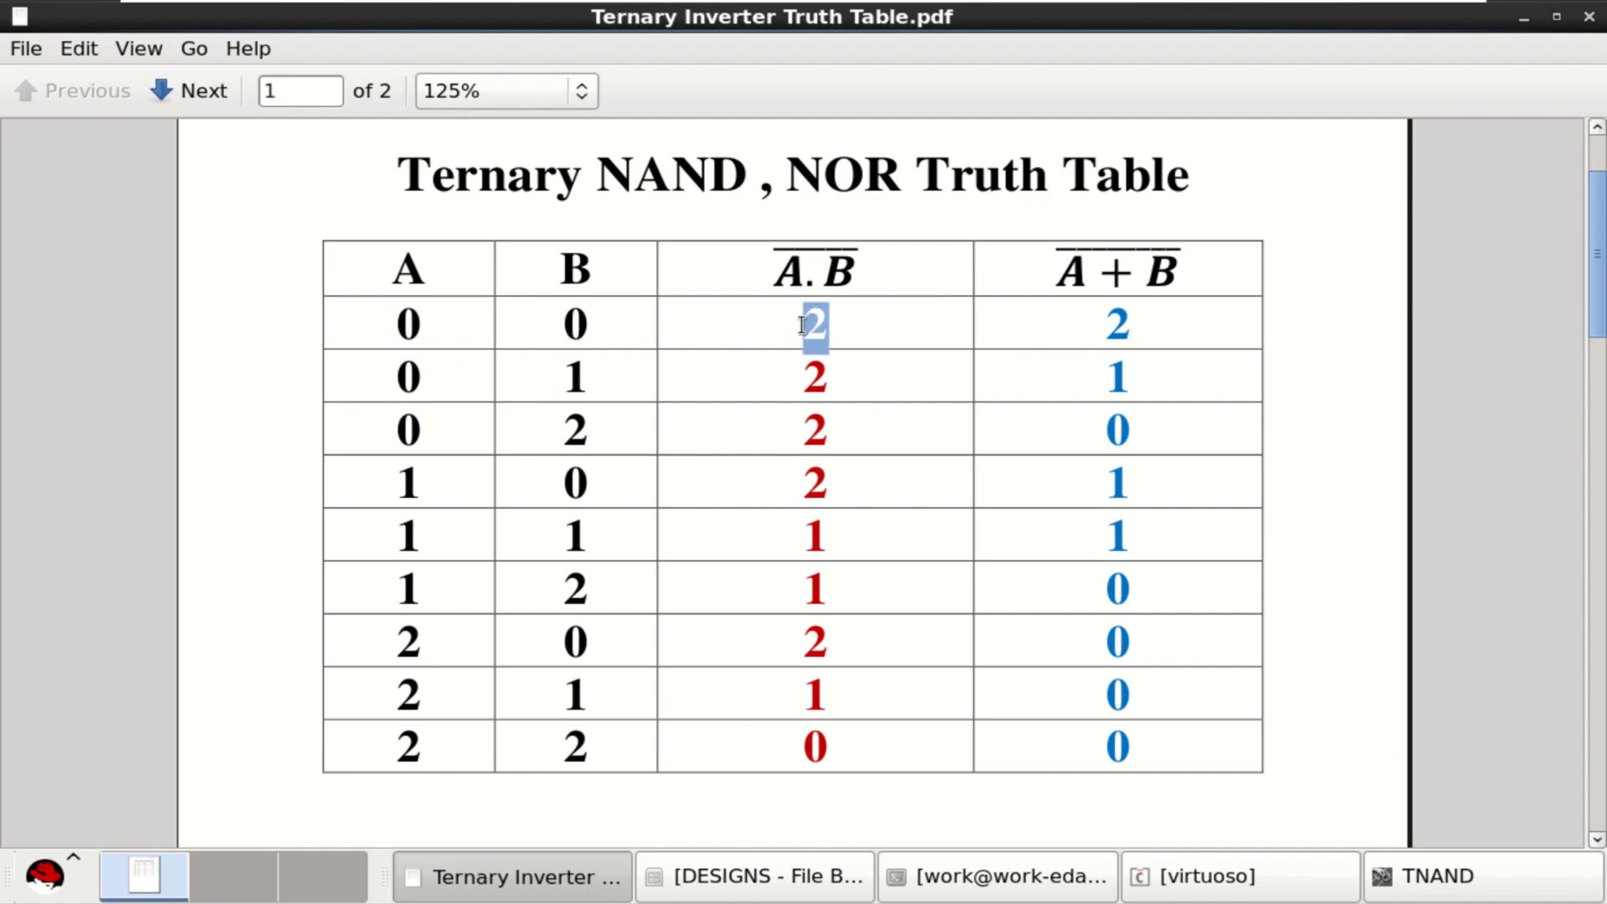
click(870, 335)
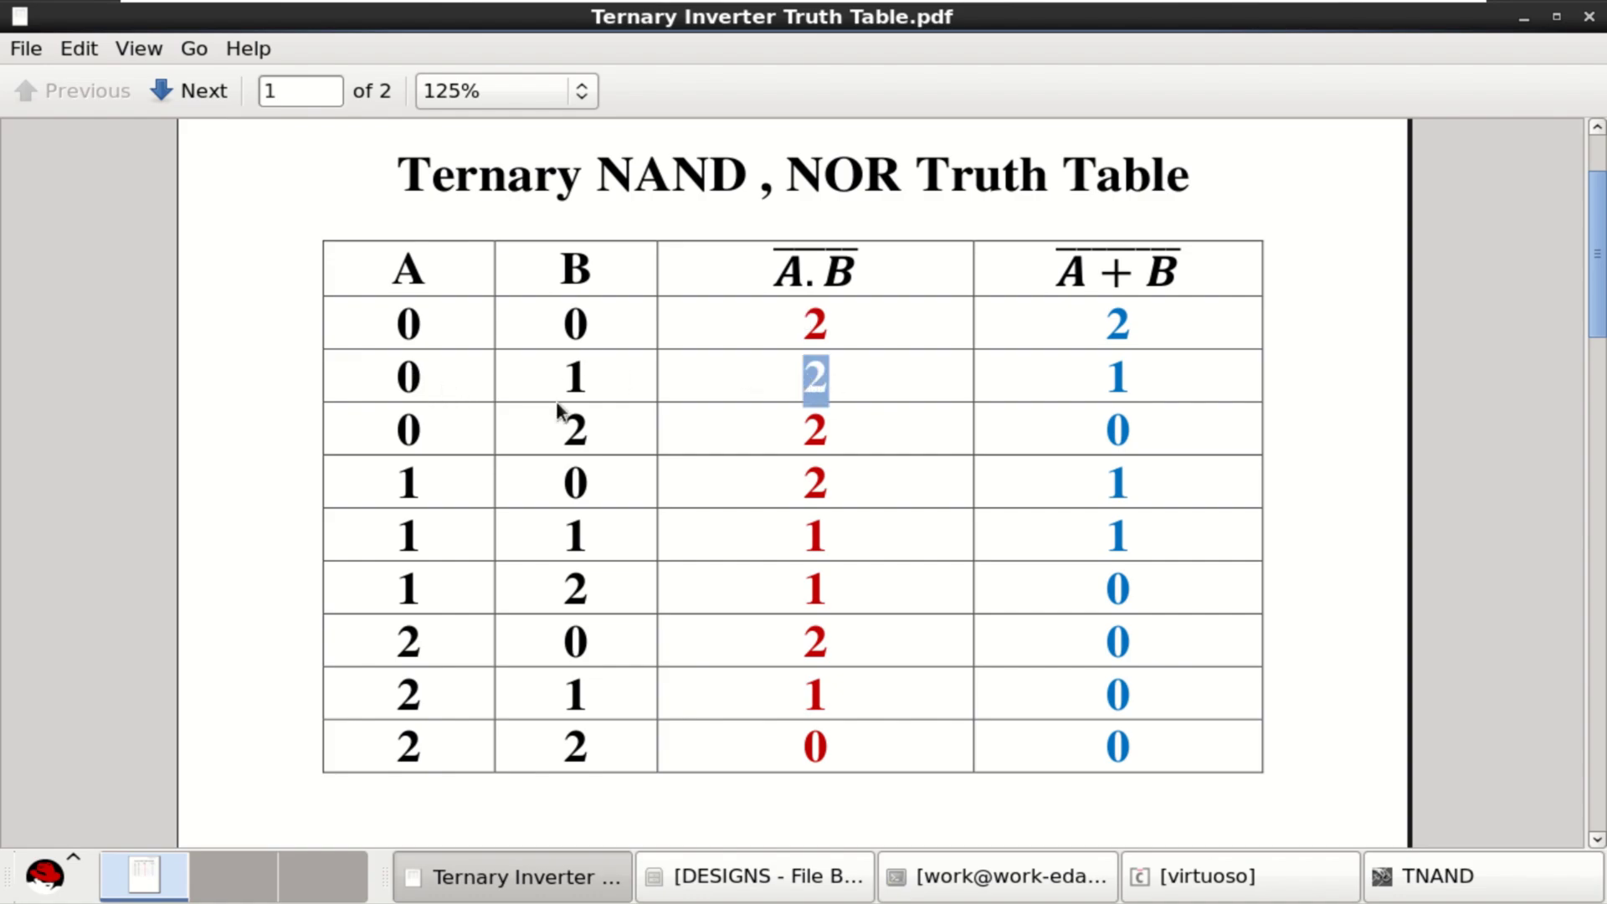
double_click(422, 437)
click(578, 435)
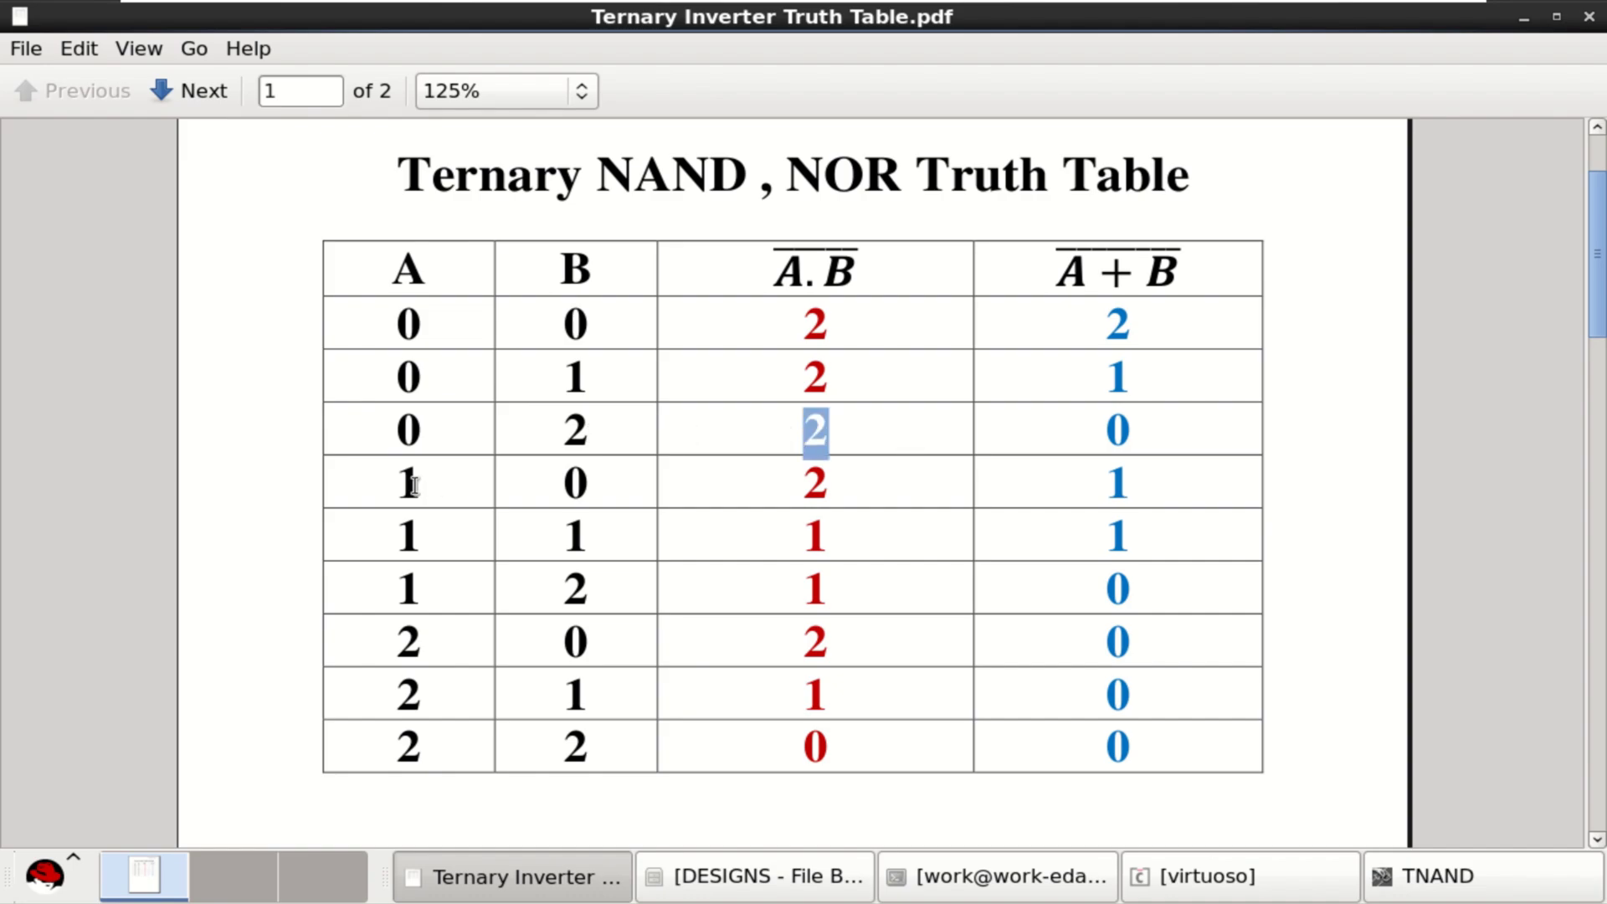
drag(398, 484, 424, 490)
click(553, 524)
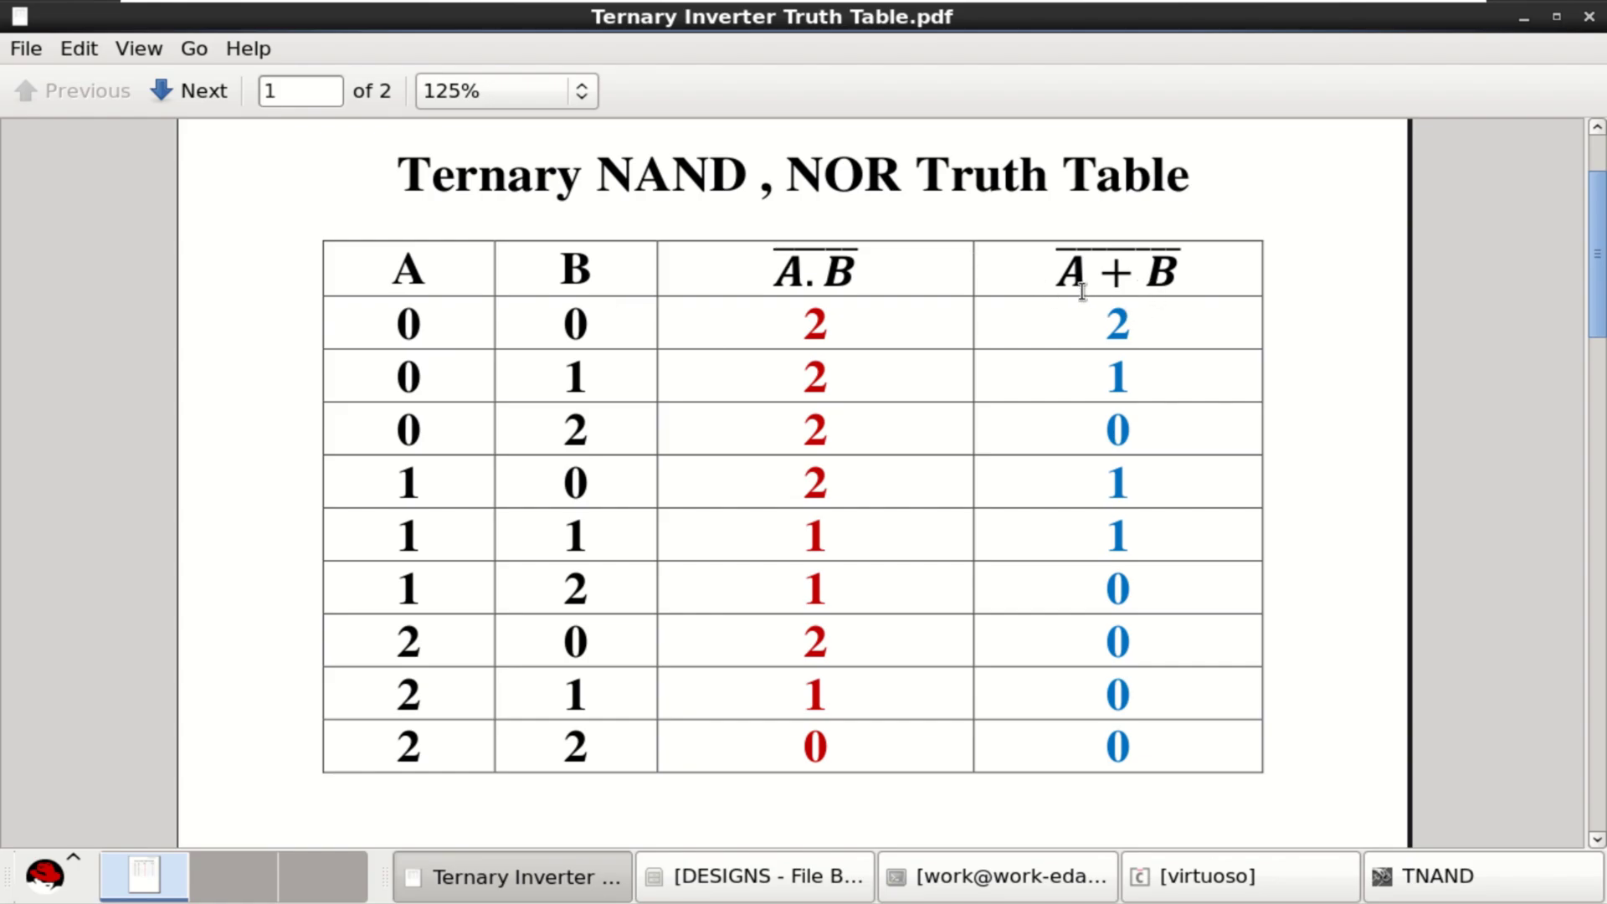
Back in the schematic, box-select the PCNFETs and NCNFETs, then select PCNFET I3.
click(1521, 23)
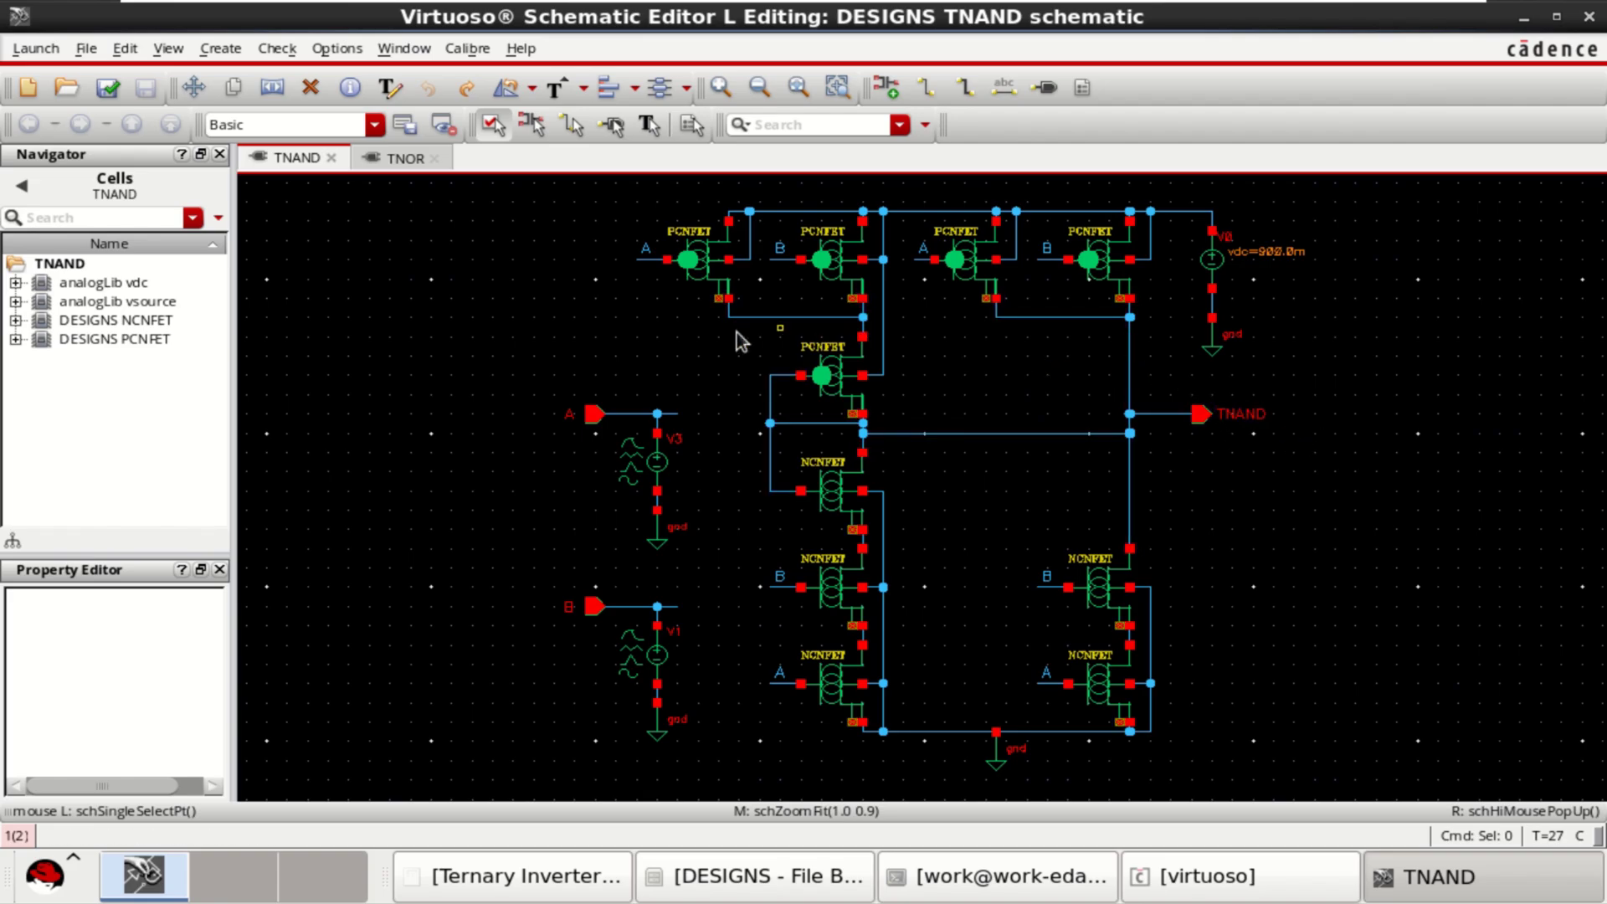
mouse_move(664, 266)
drag(647, 194, 1180, 417)
click(1223, 710)
drag(1224, 756, 743, 449)
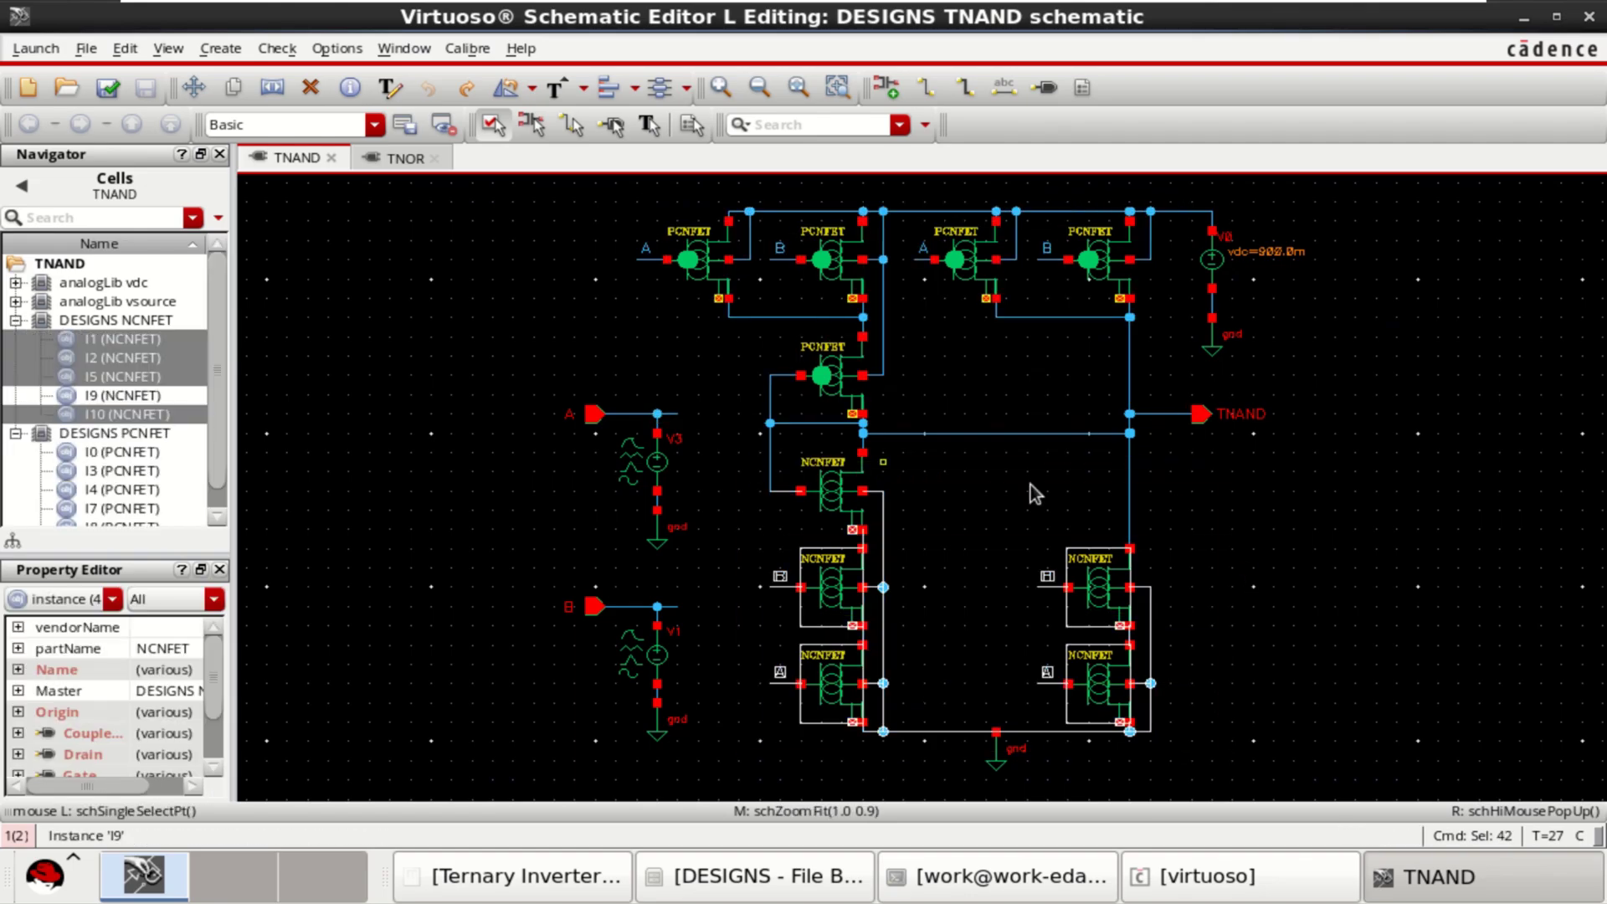
click(1270, 553)
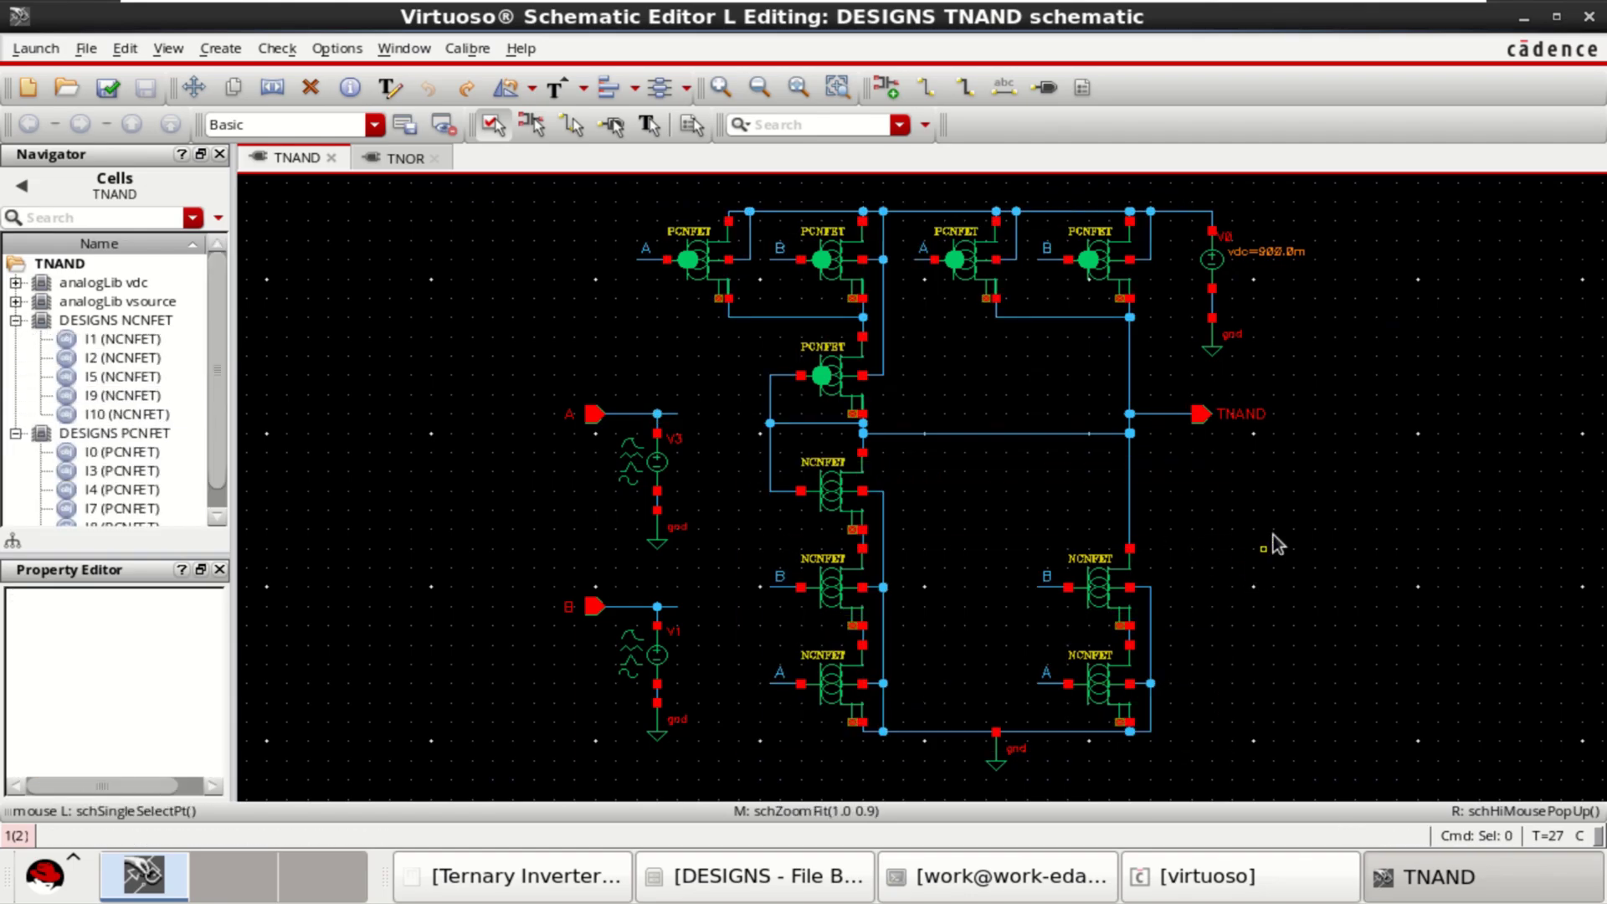
click(699, 264)
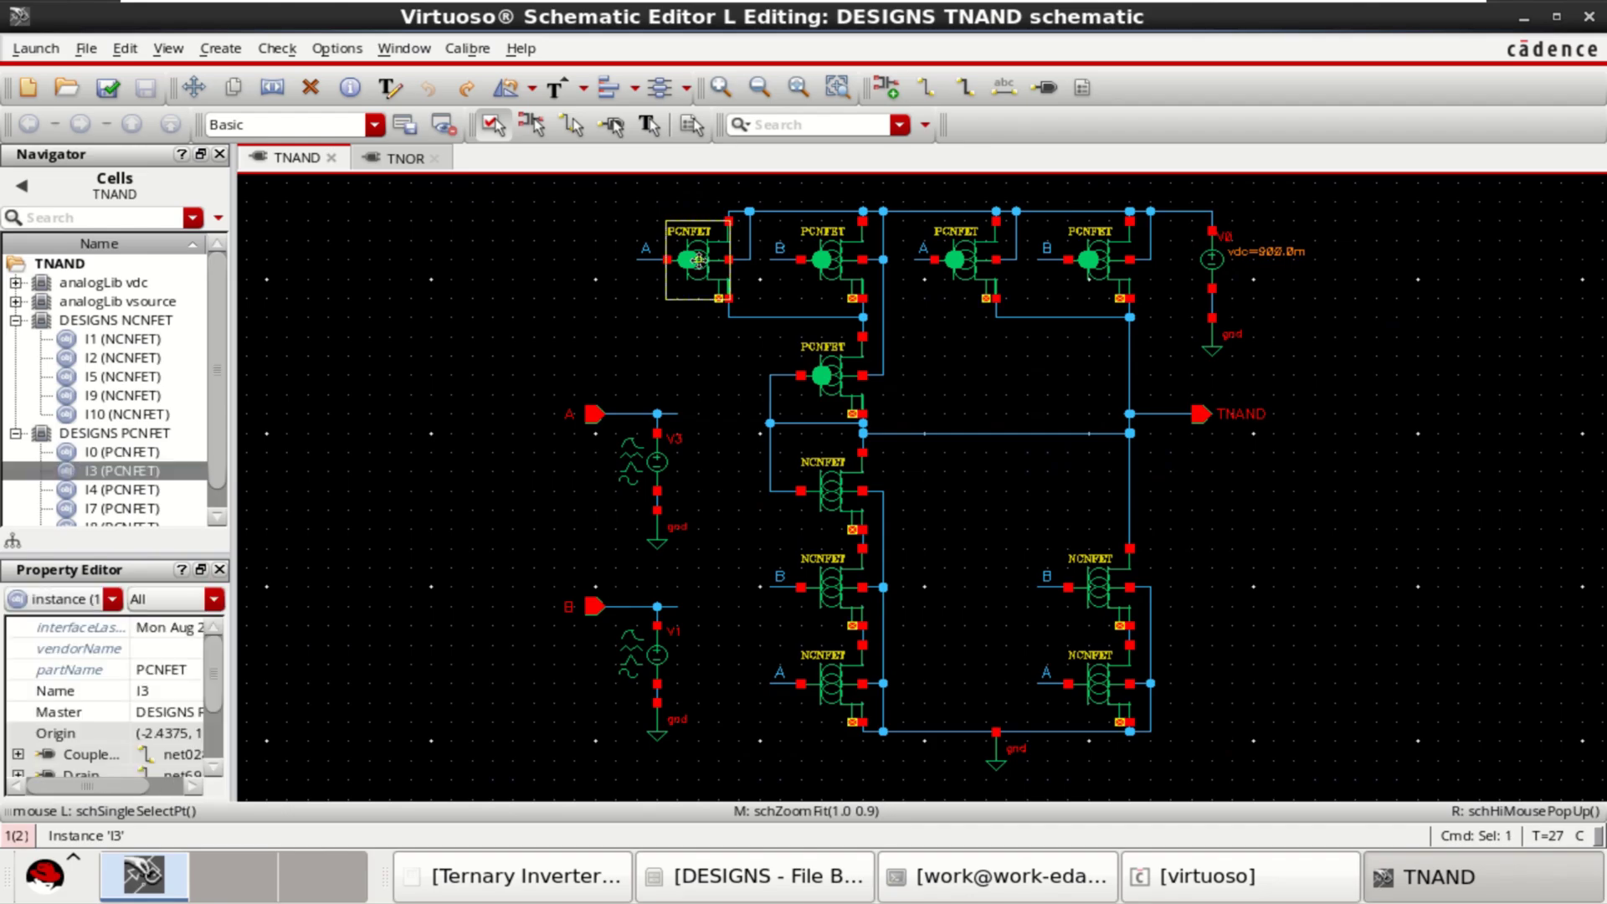
Inspect PCNFET I3's veriloga CDF parameters, including n1 of 19, without changing them.
key(q)
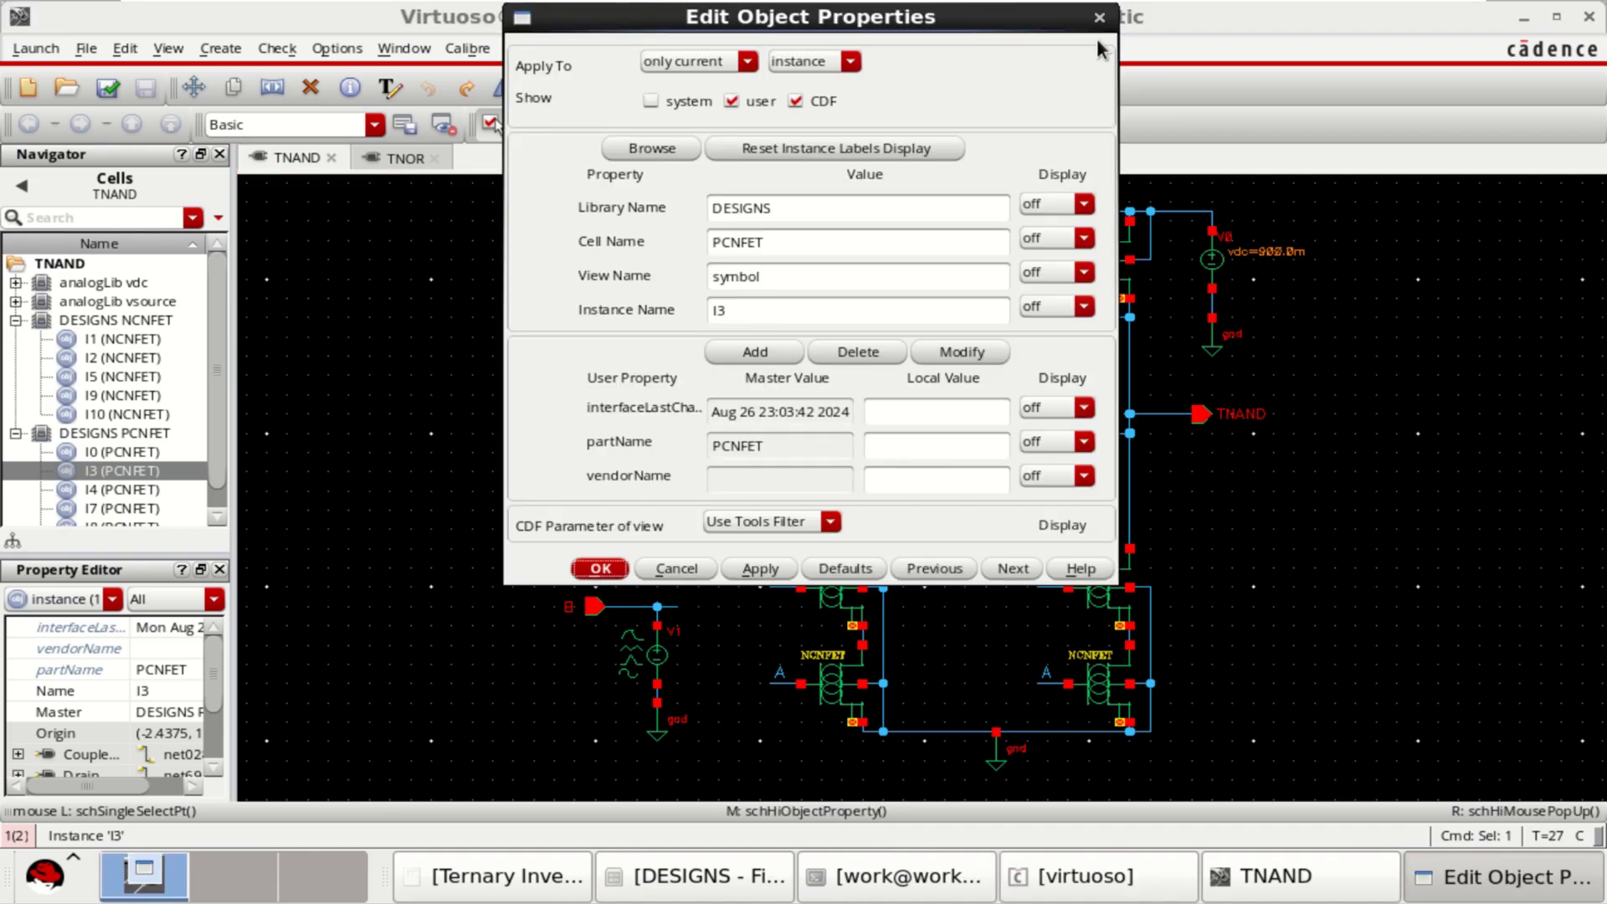
click(1099, 18)
click(866, 240)
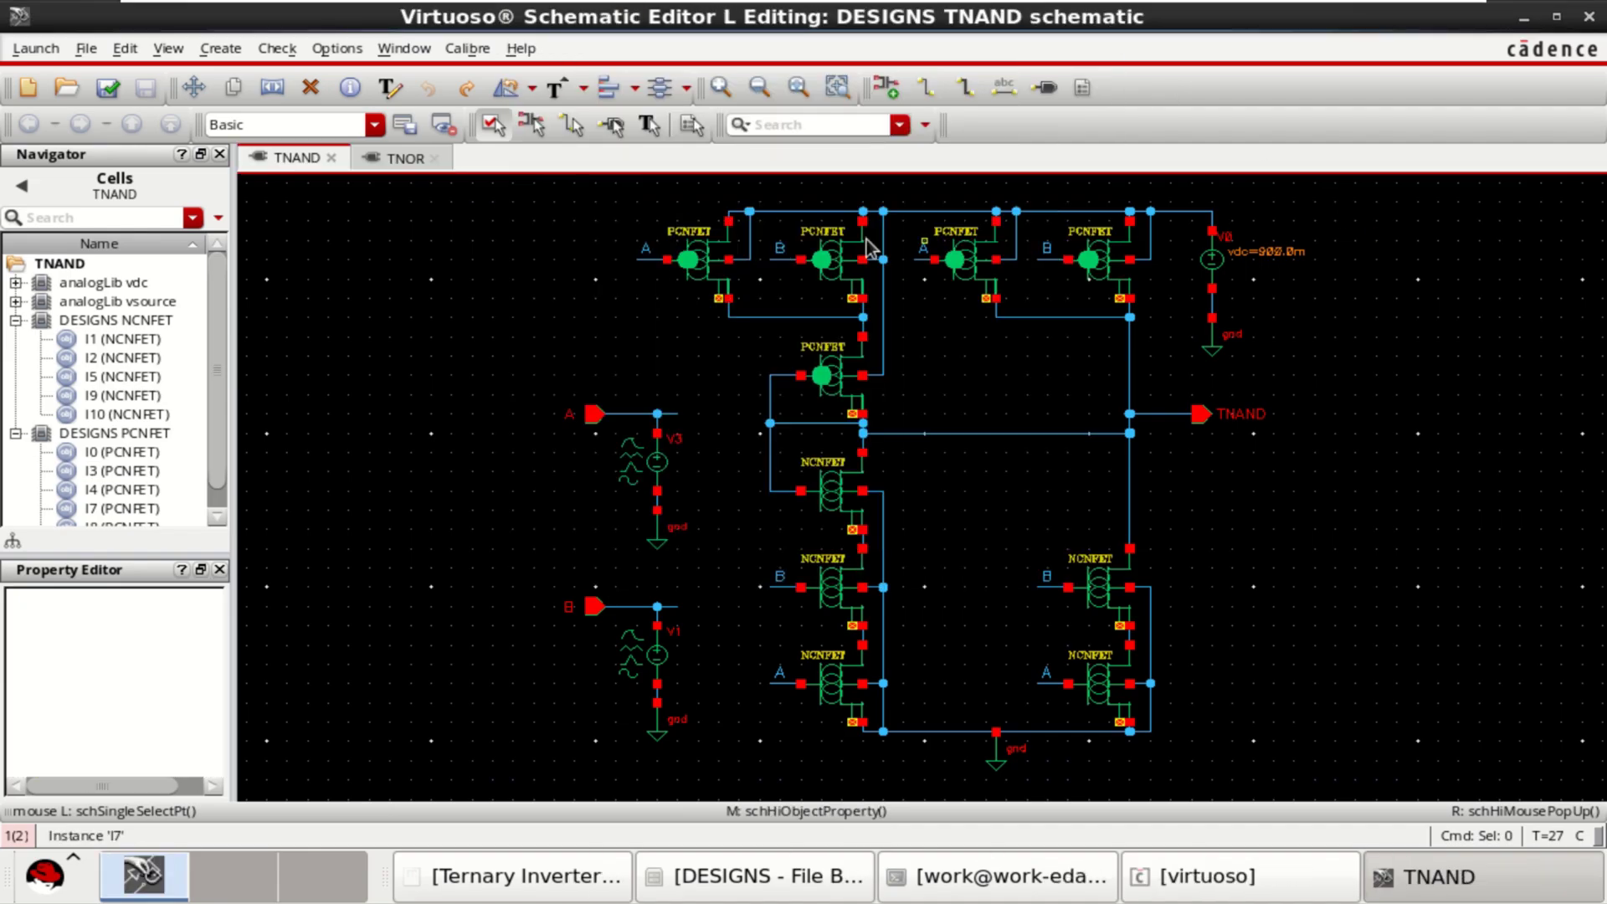
click(692, 264)
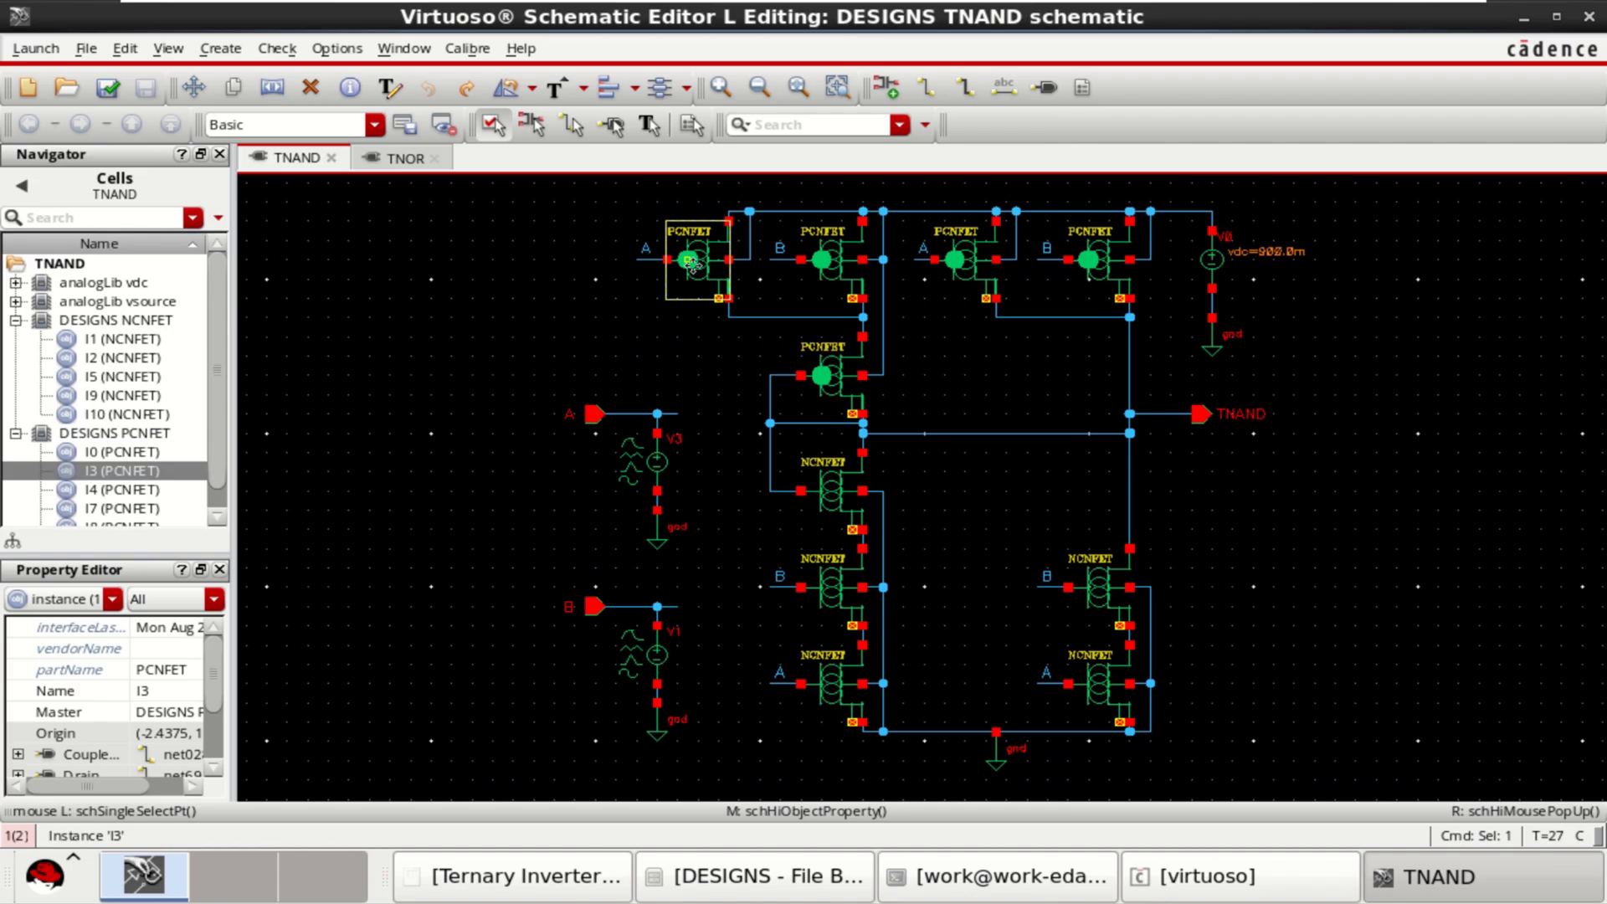
key(q)
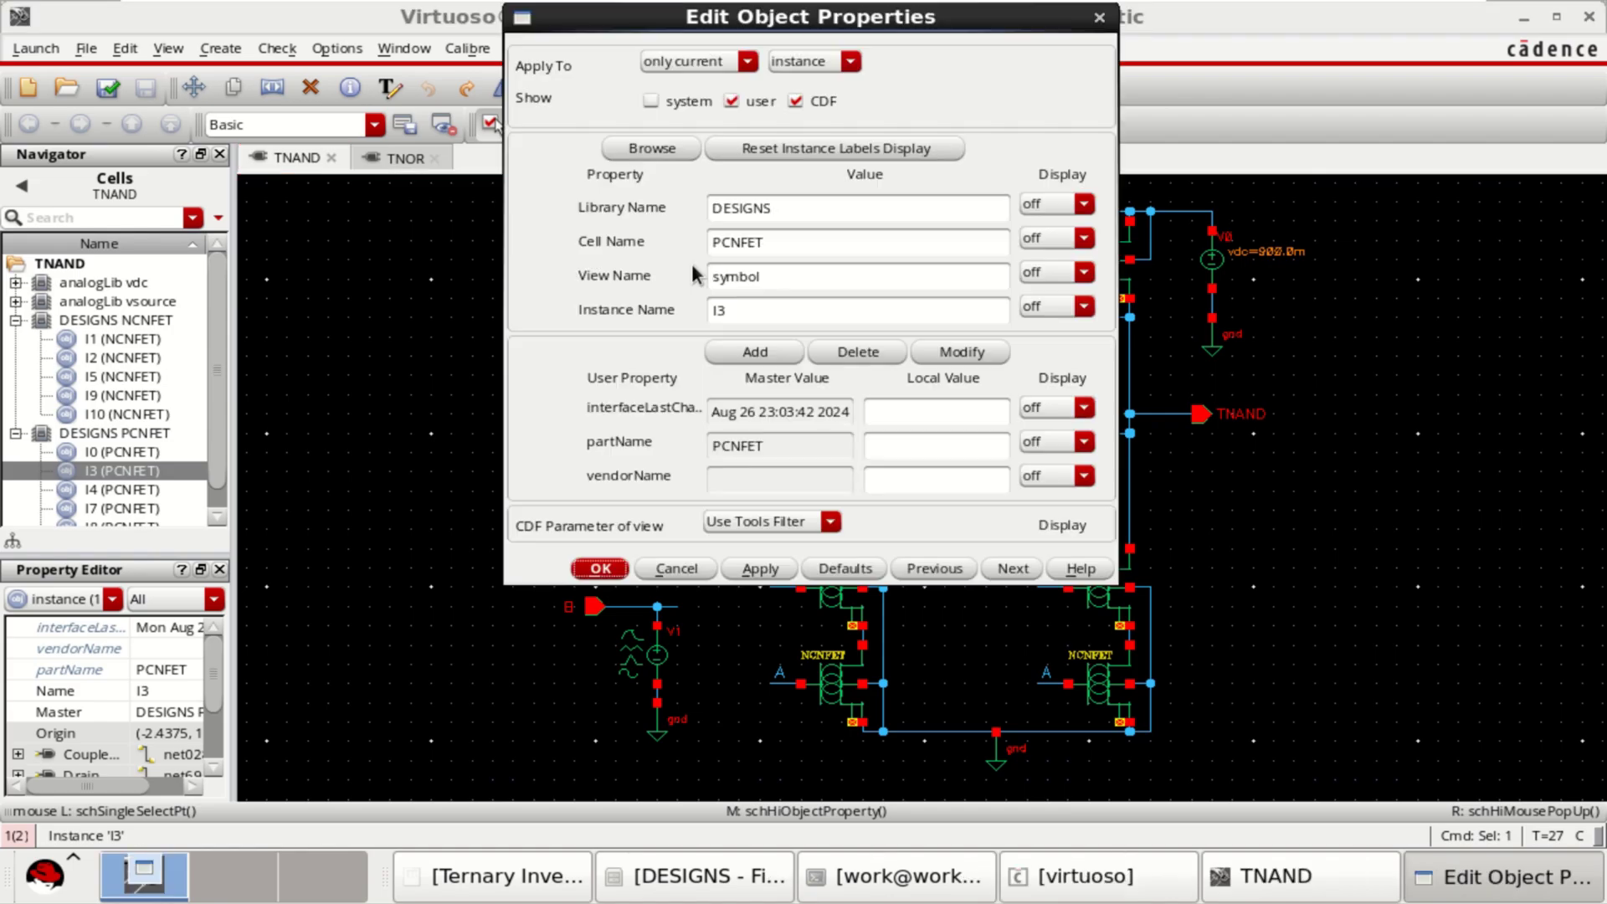
click(829, 522)
click(792, 562)
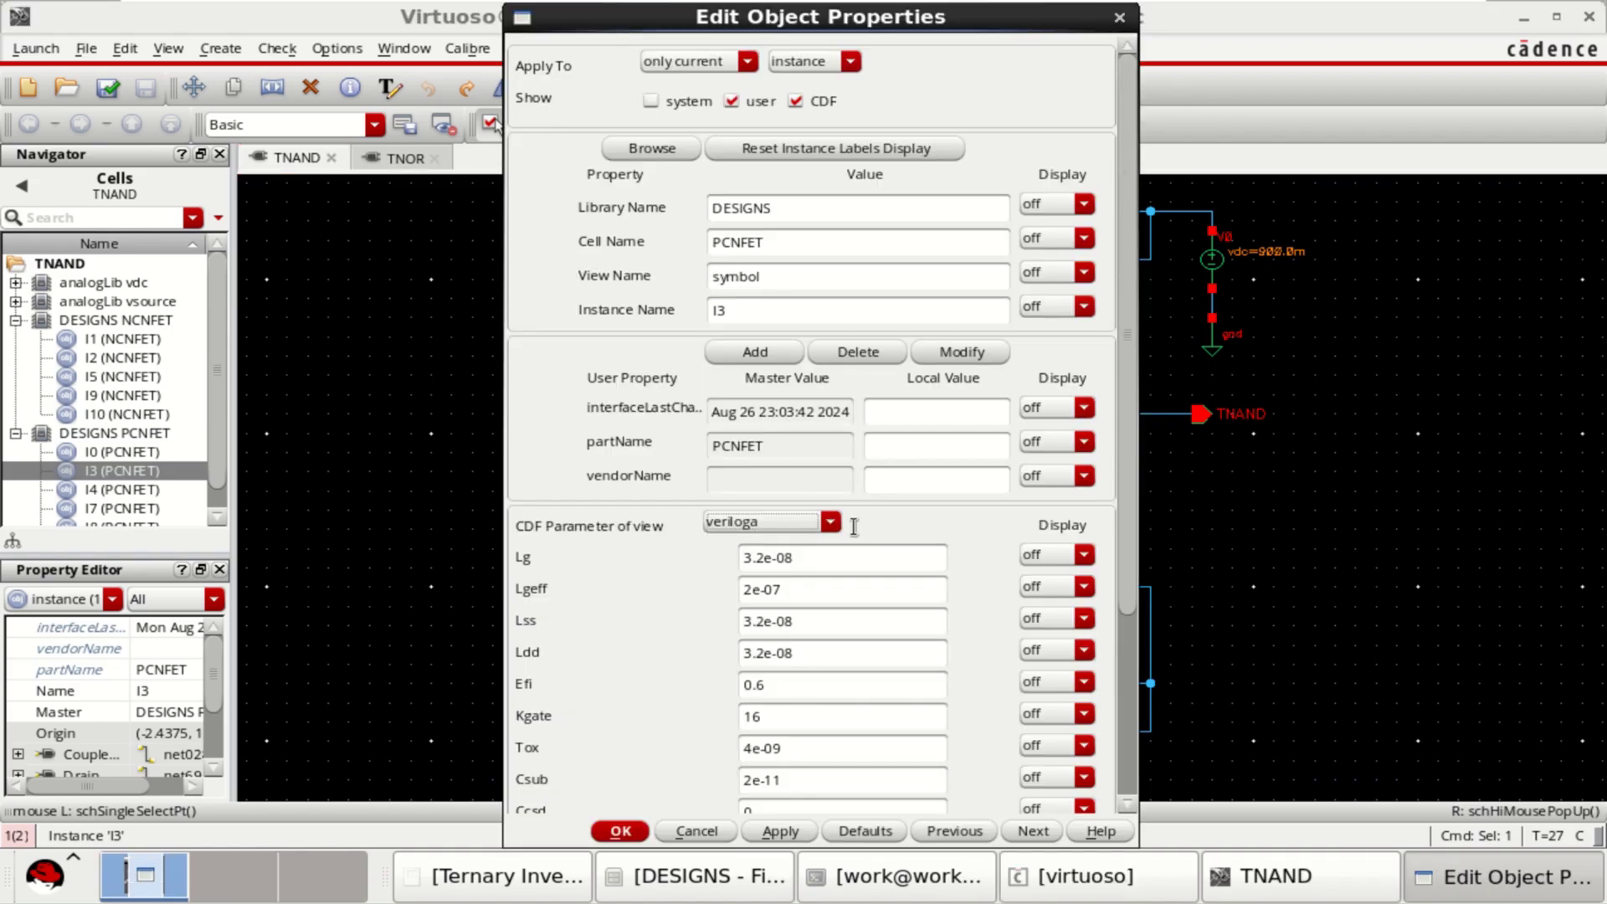
scroll(824, 540, down, 5)
double_click(768, 727)
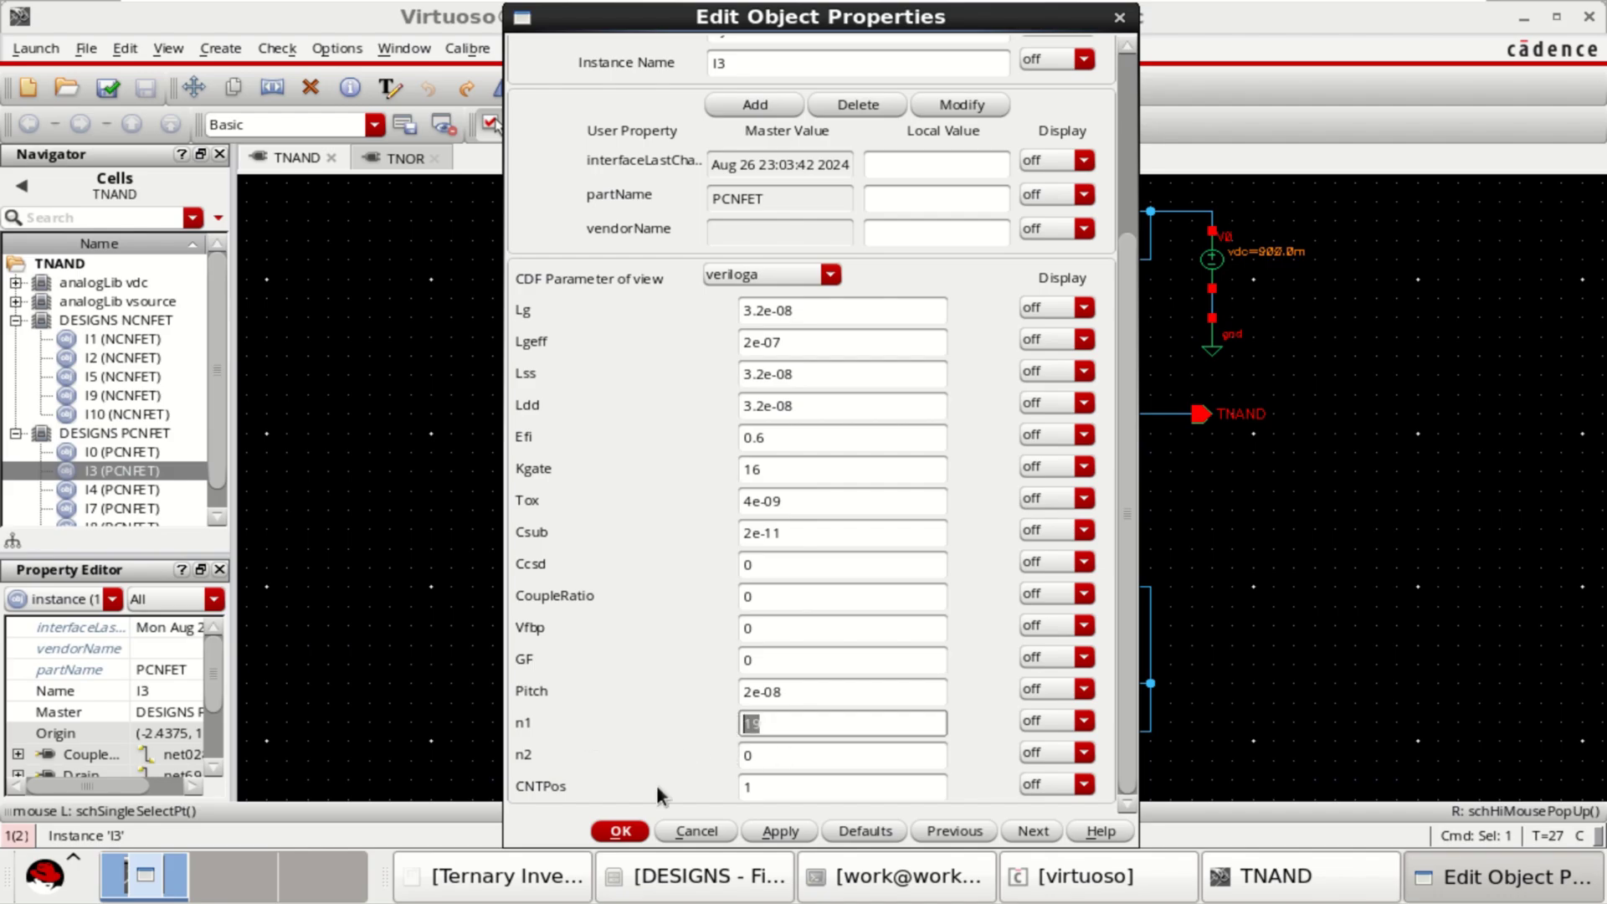
click(620, 831)
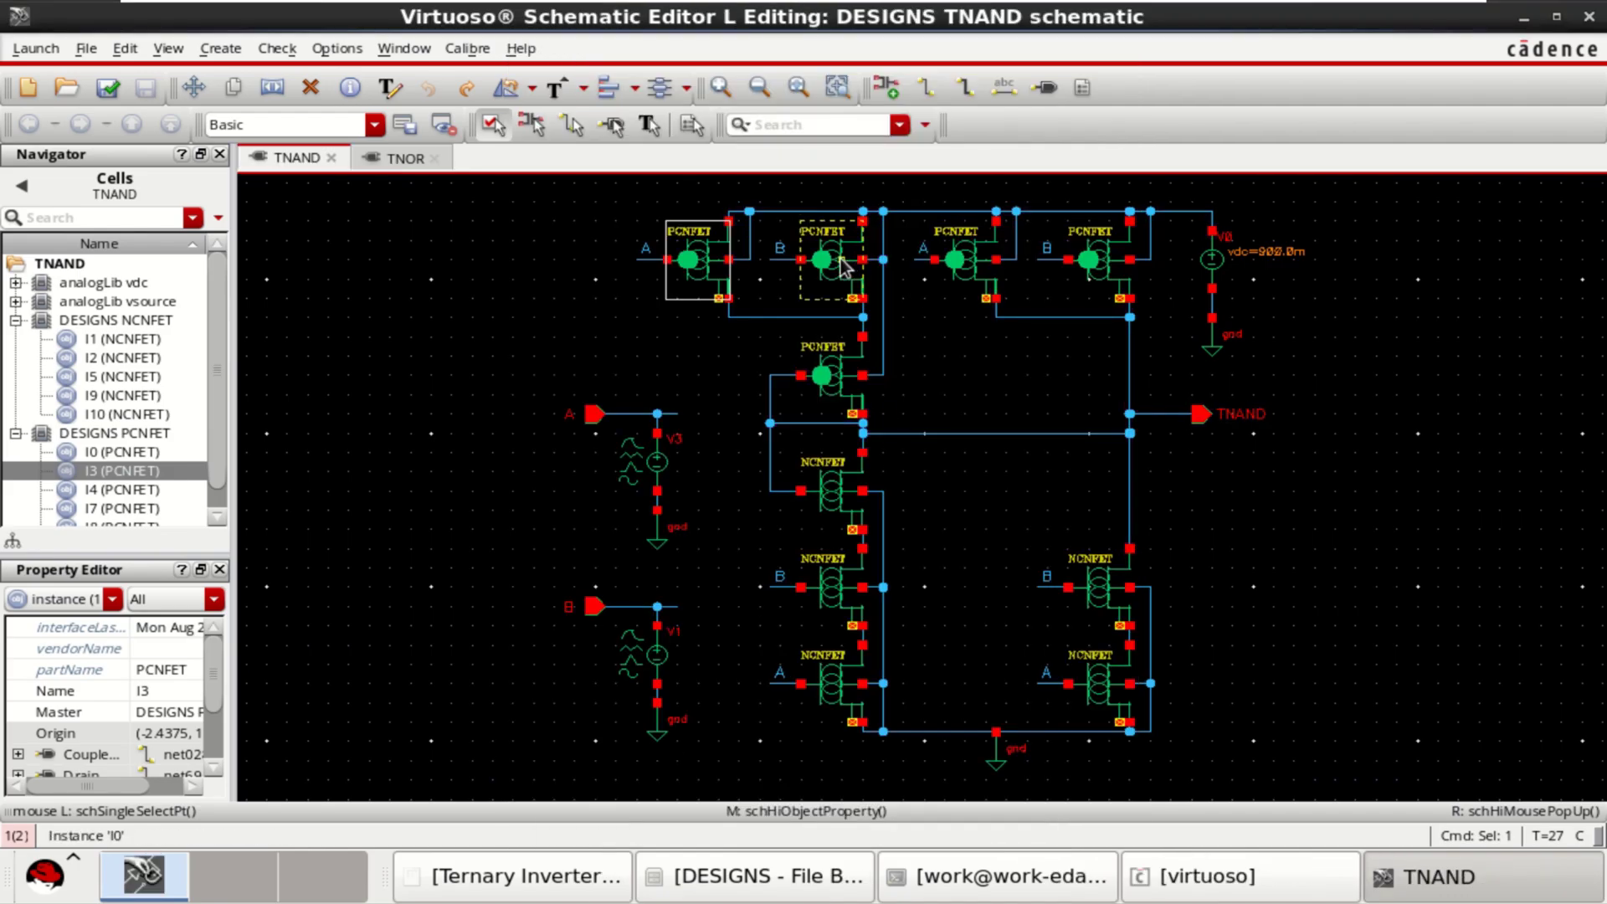
Inspect the veriloga CDF parameters of PCNFETs I0 and I8, where I8 uses n1 13.
middle_click(847, 264)
click(770, 521)
click(764, 562)
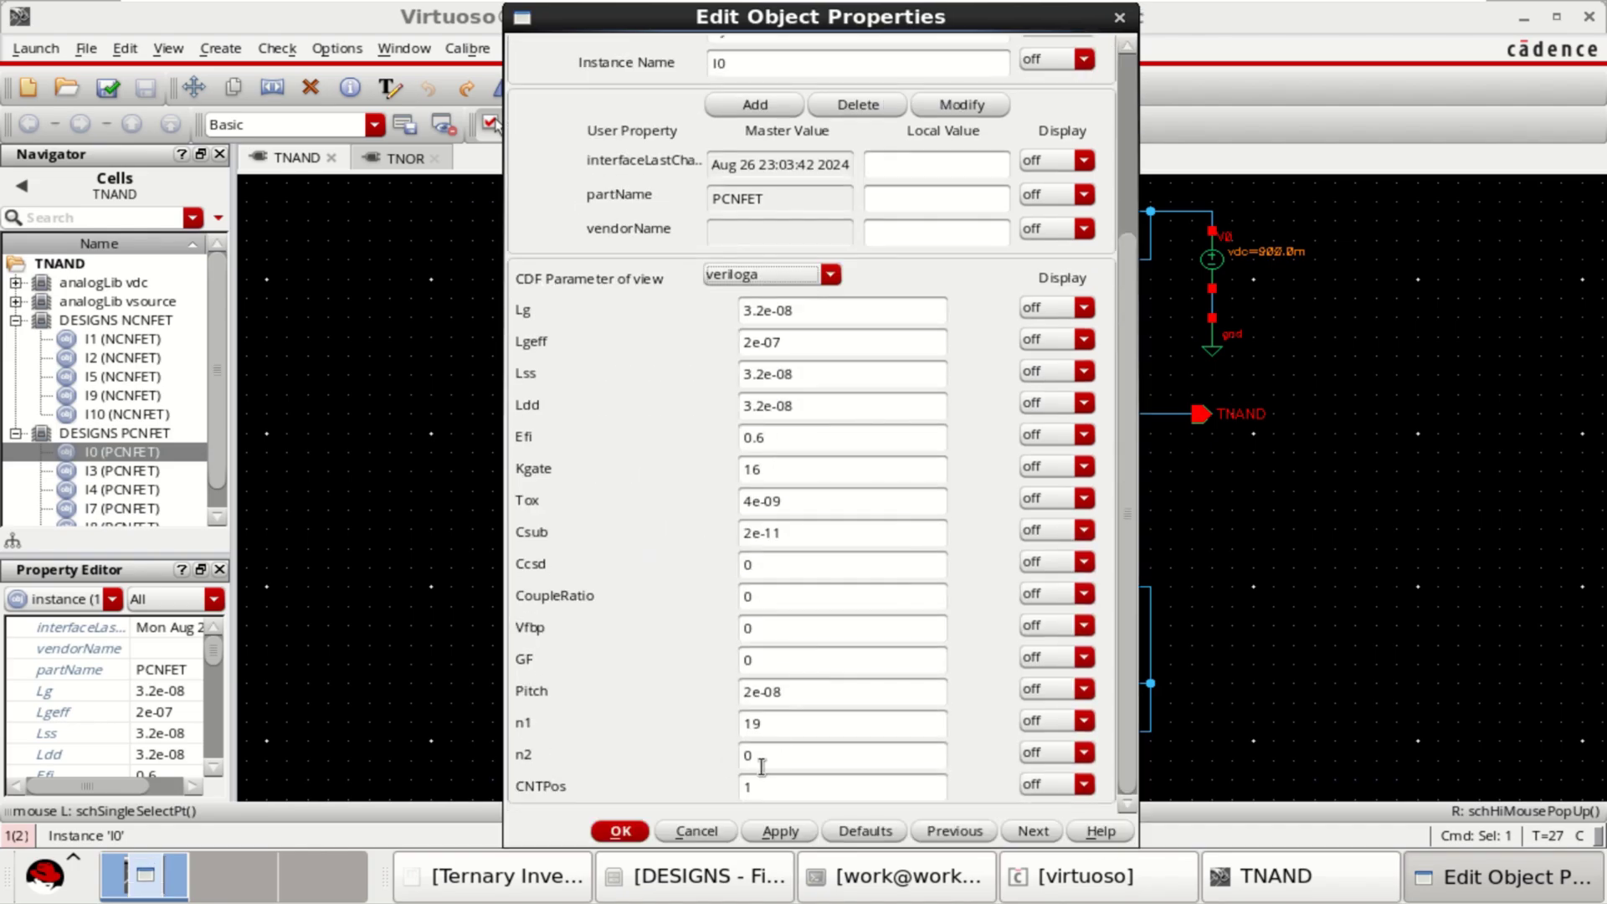
click(619, 832)
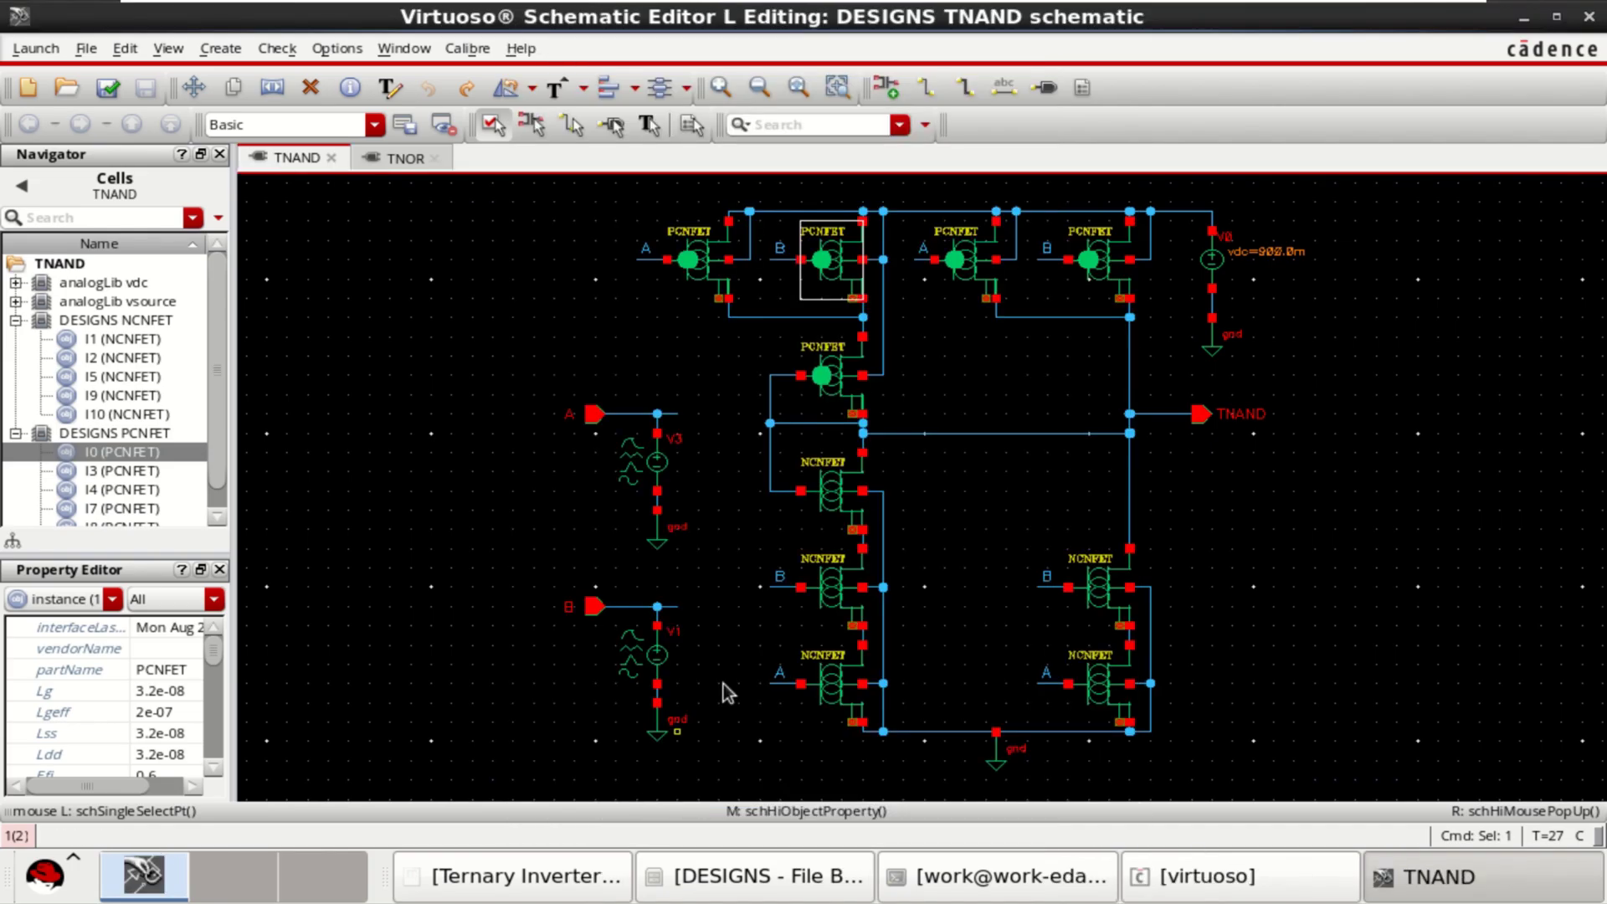
click(830, 378)
key(q)
click(770, 521)
click(765, 566)
scroll(817, 681, down, 5)
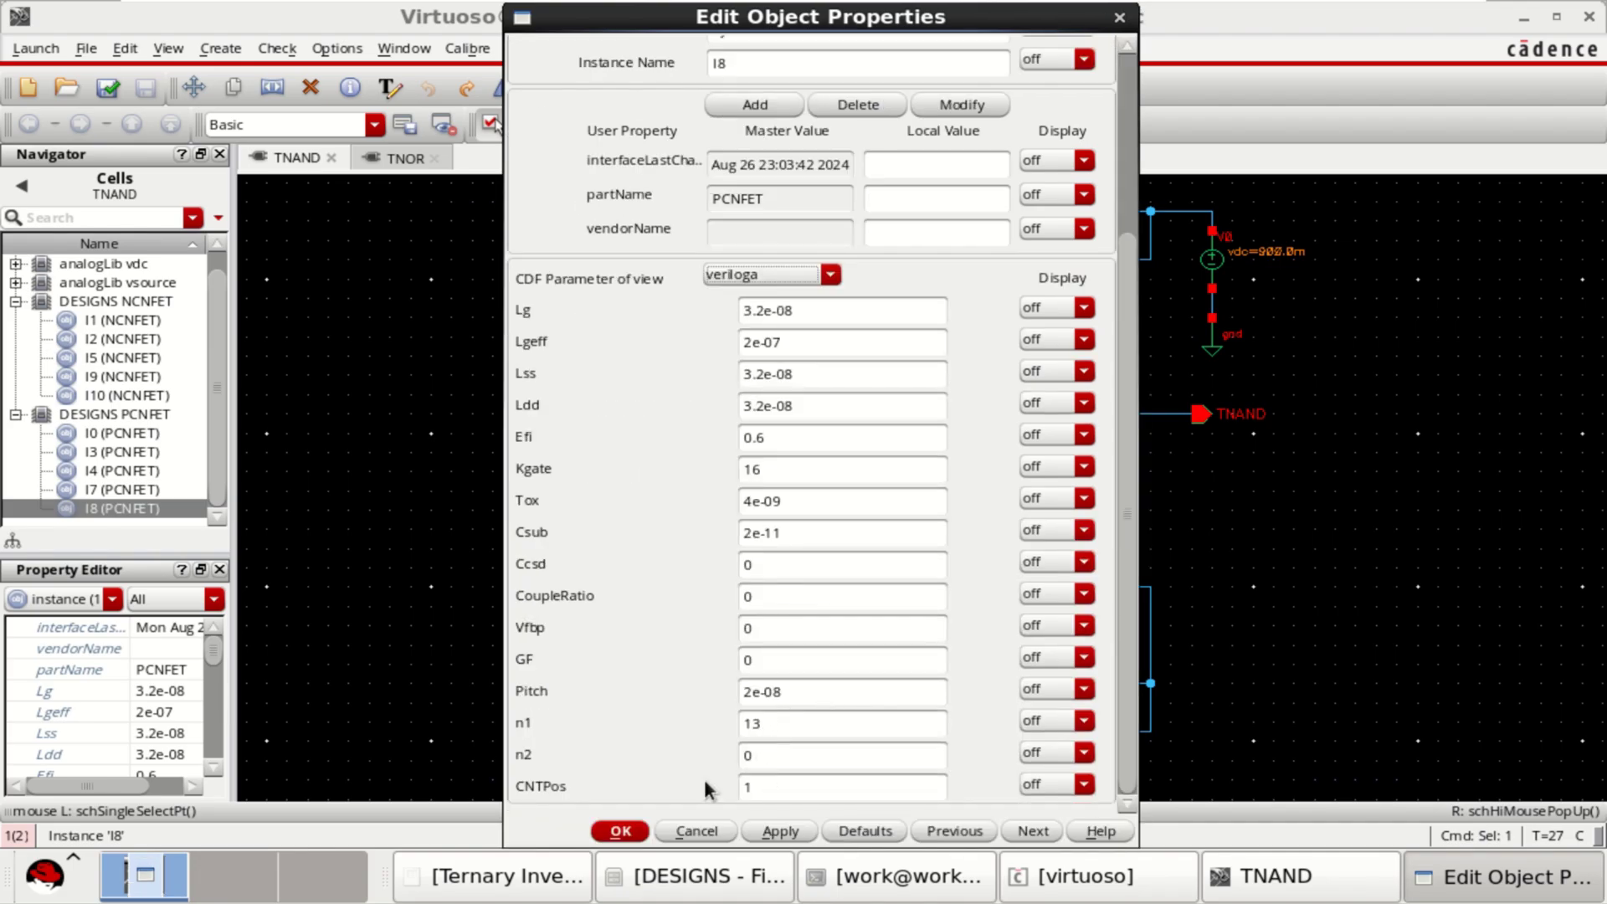
click(620, 831)
In NCNFET I1's veriloga parameters, replace n1 value 19 with 10 and apply.
click(831, 587)
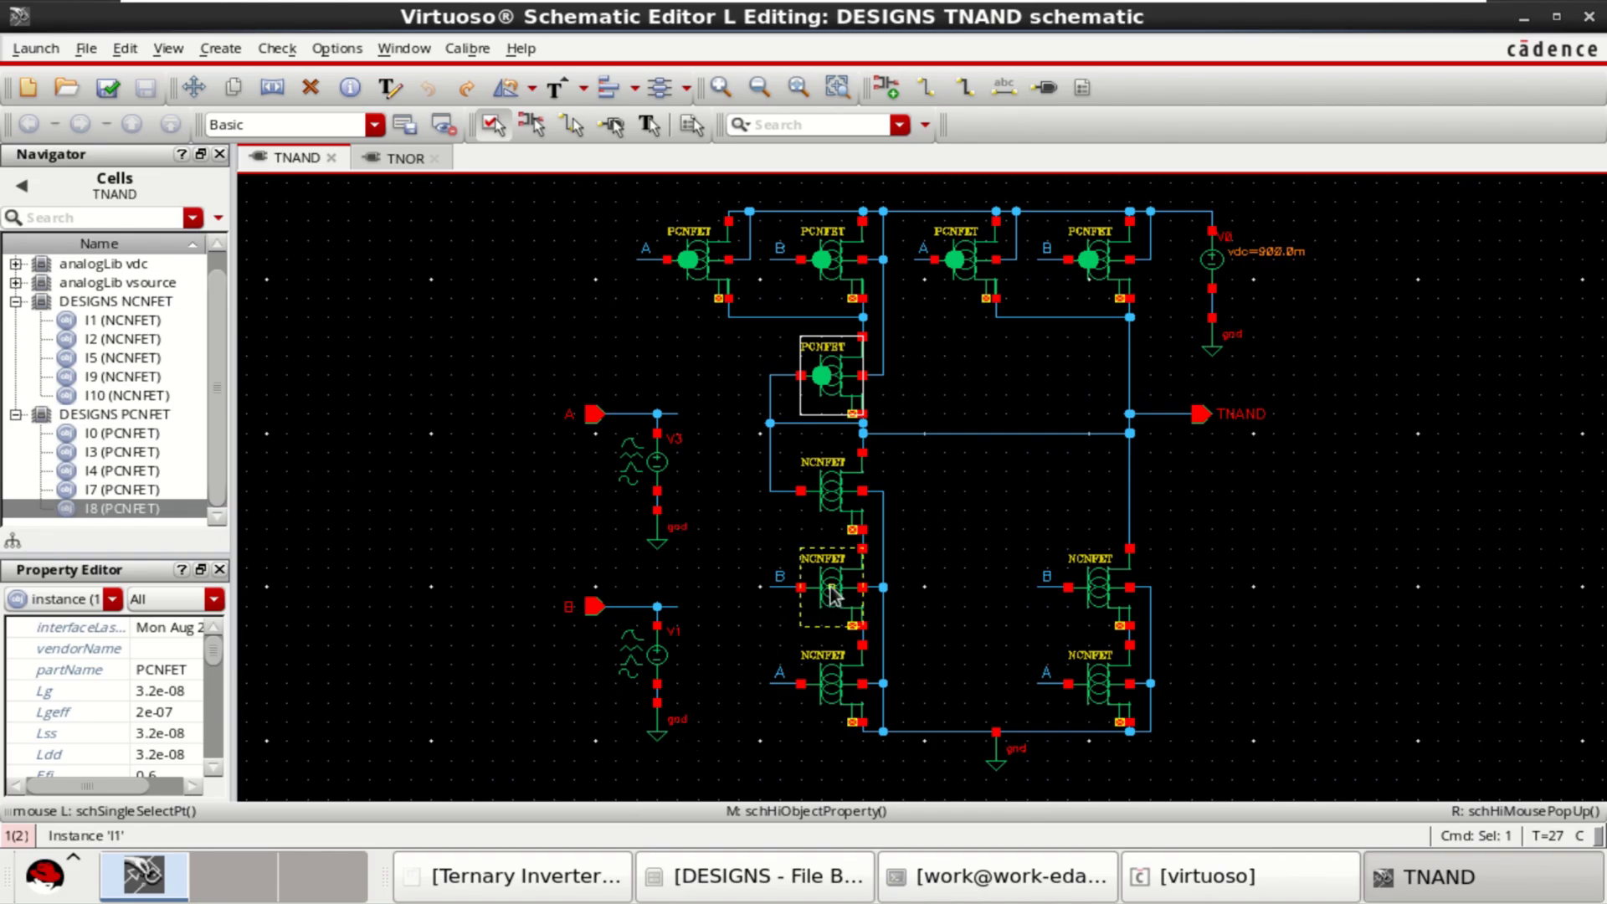
key(q)
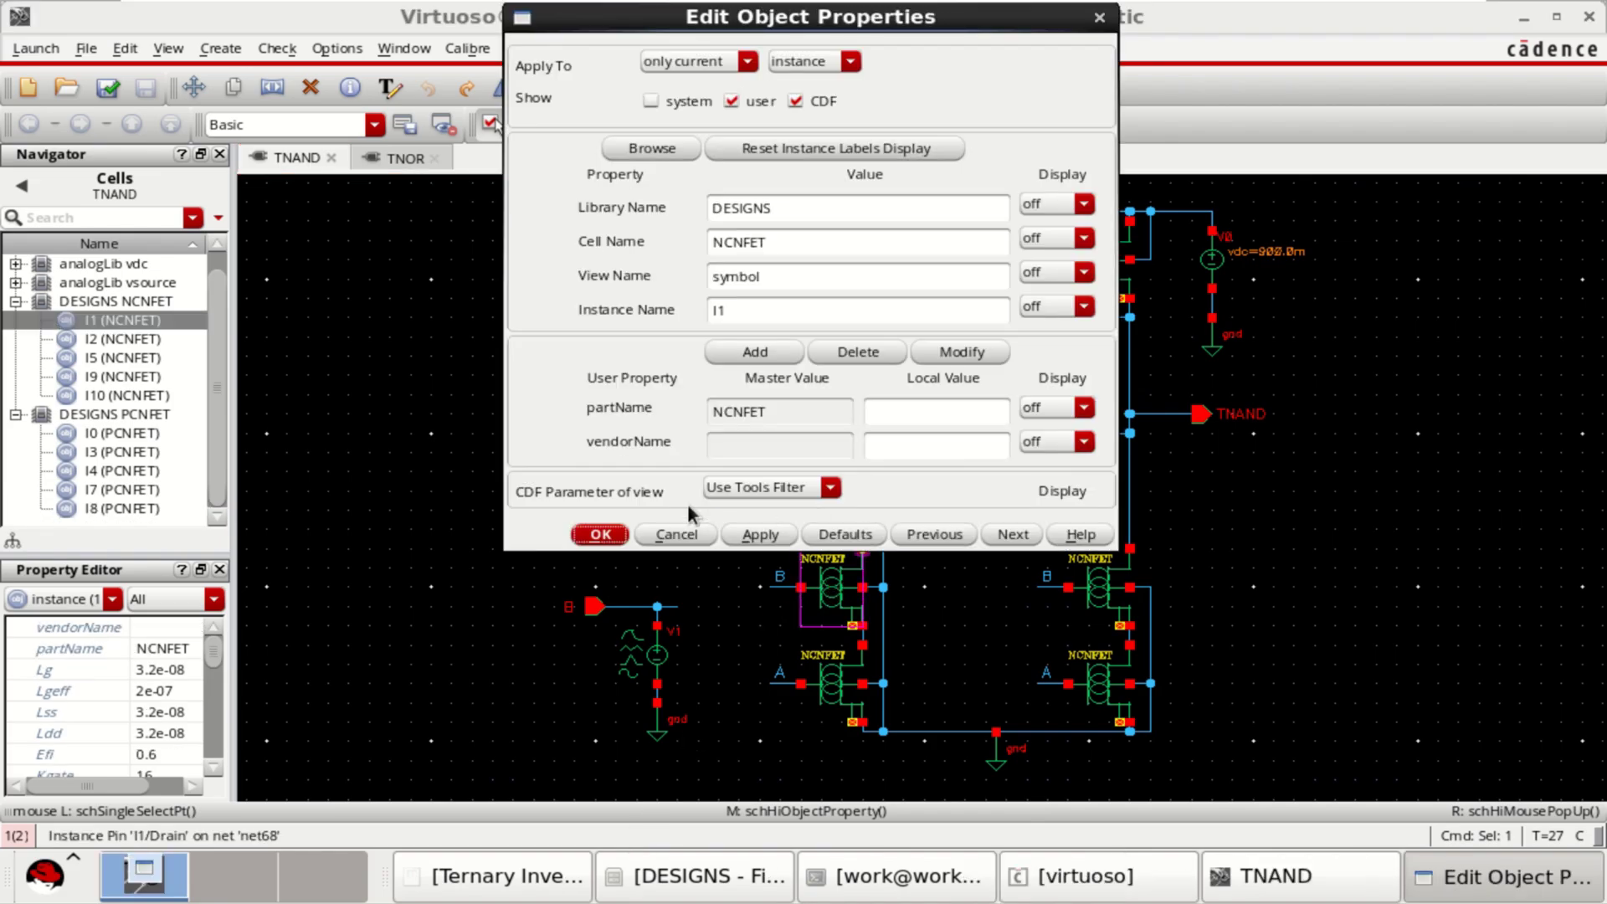
click(734, 494)
click(767, 525)
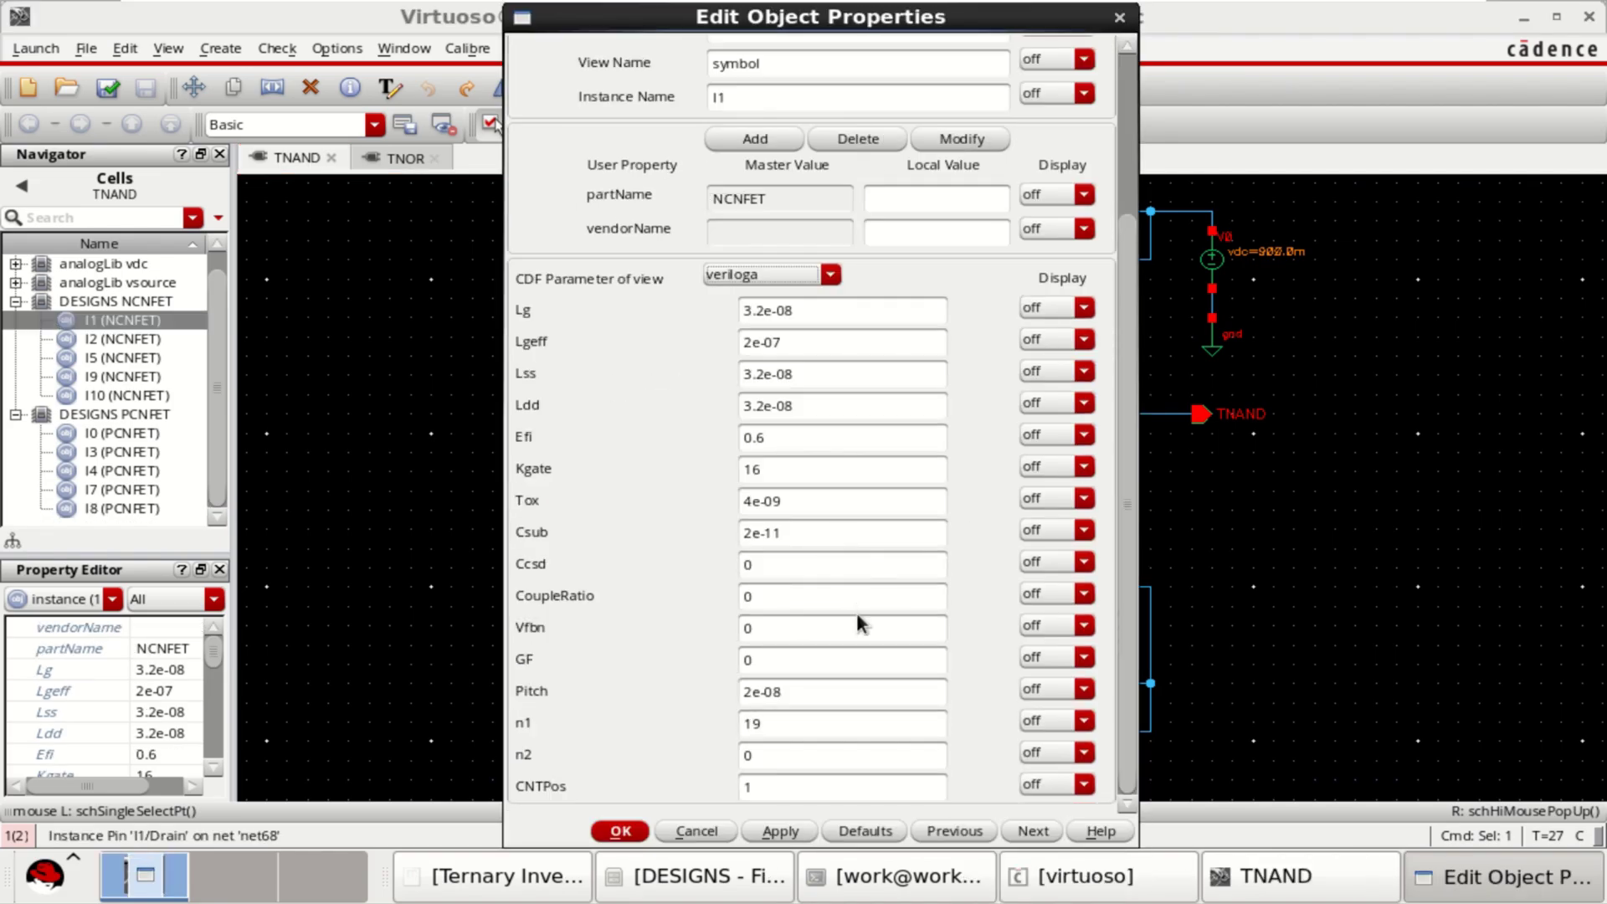
double_click(783, 725)
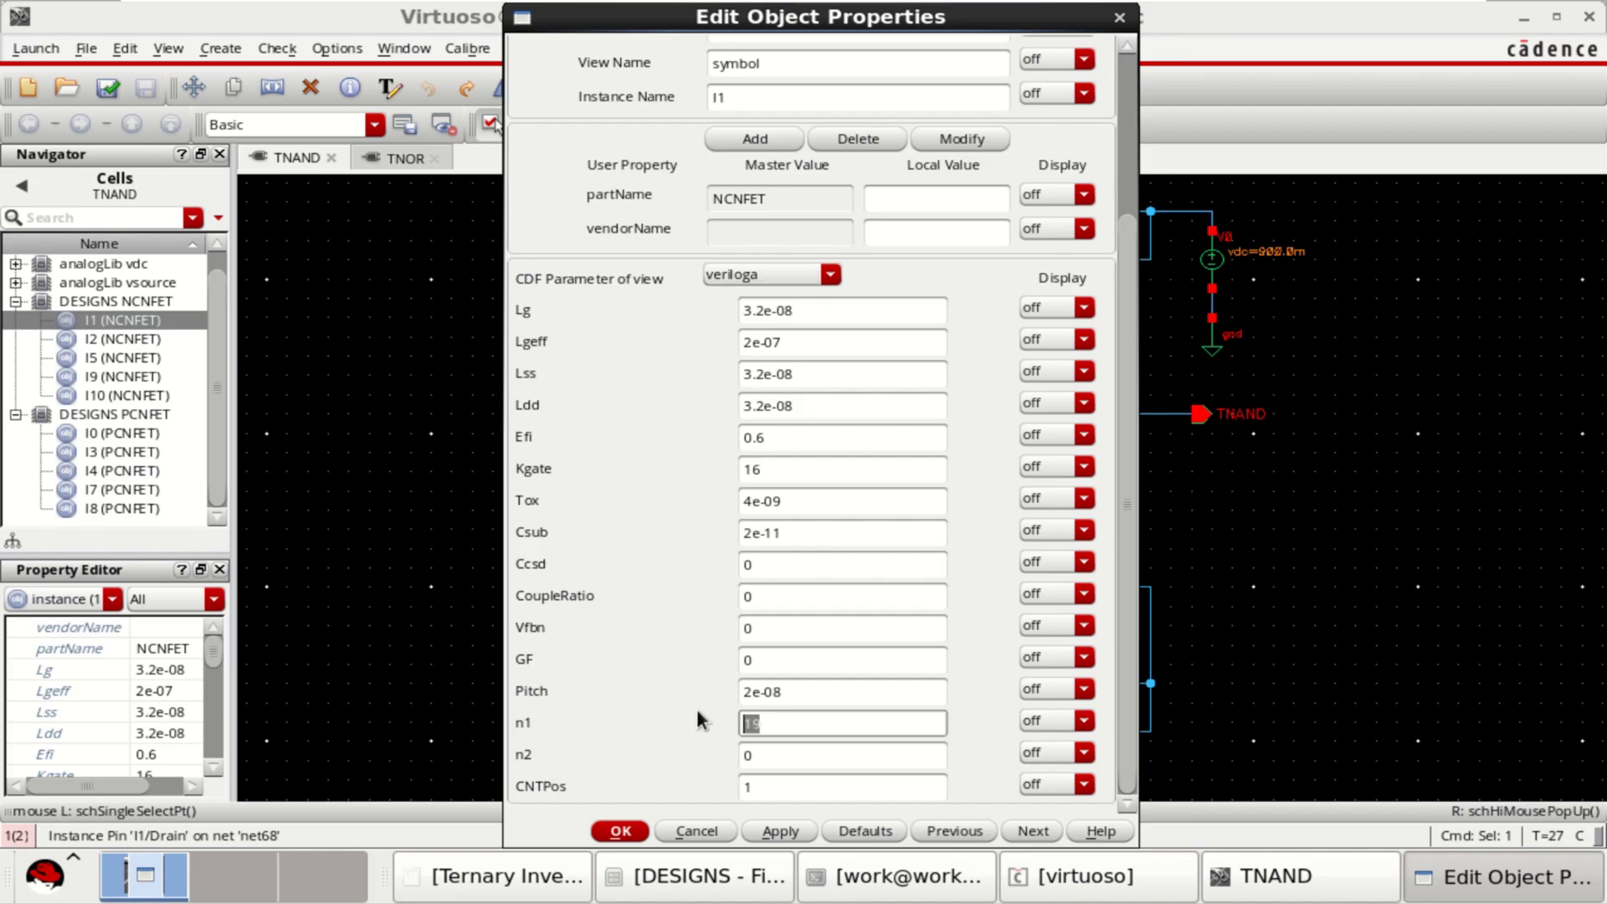
key(BackSpace)
text(10)
click(620, 831)
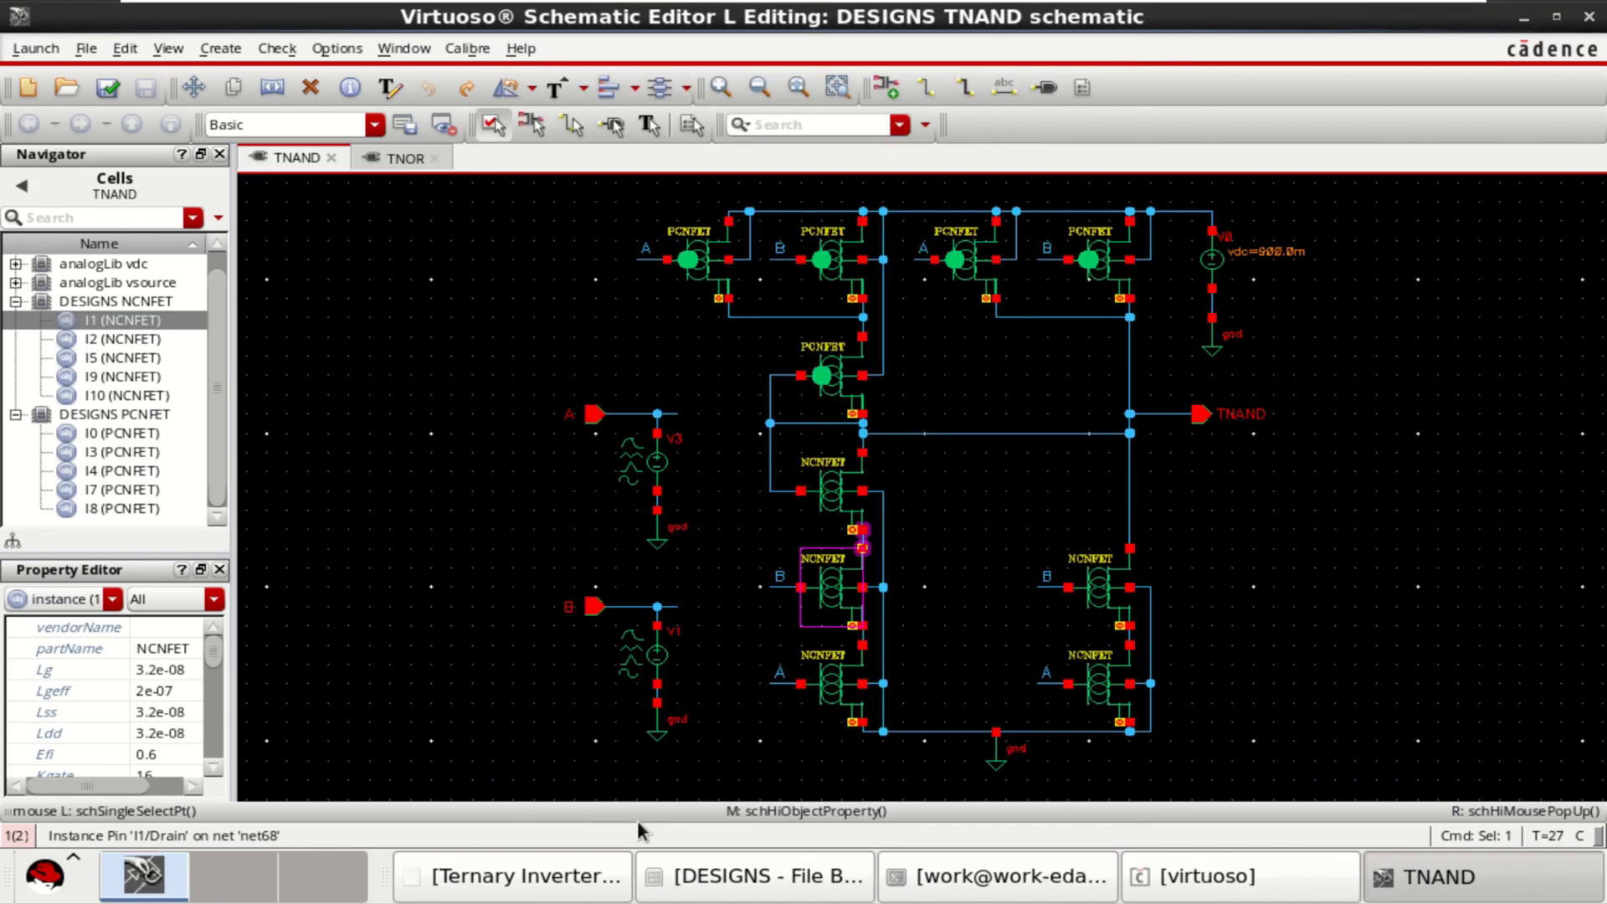
click(815, 724)
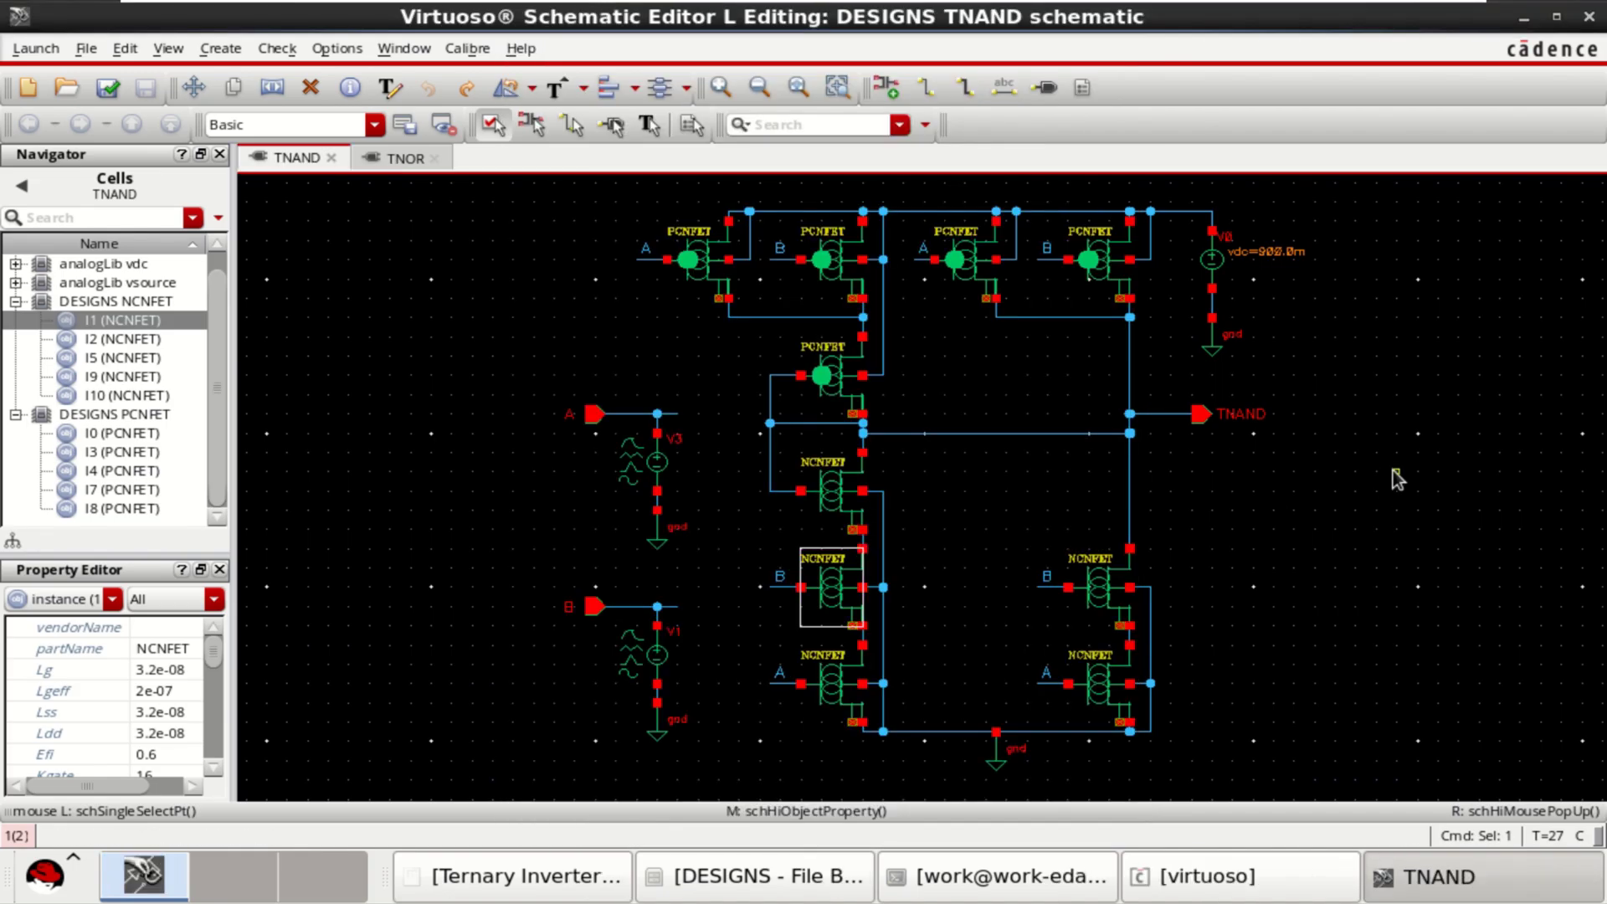
click(1222, 266)
click(1328, 268)
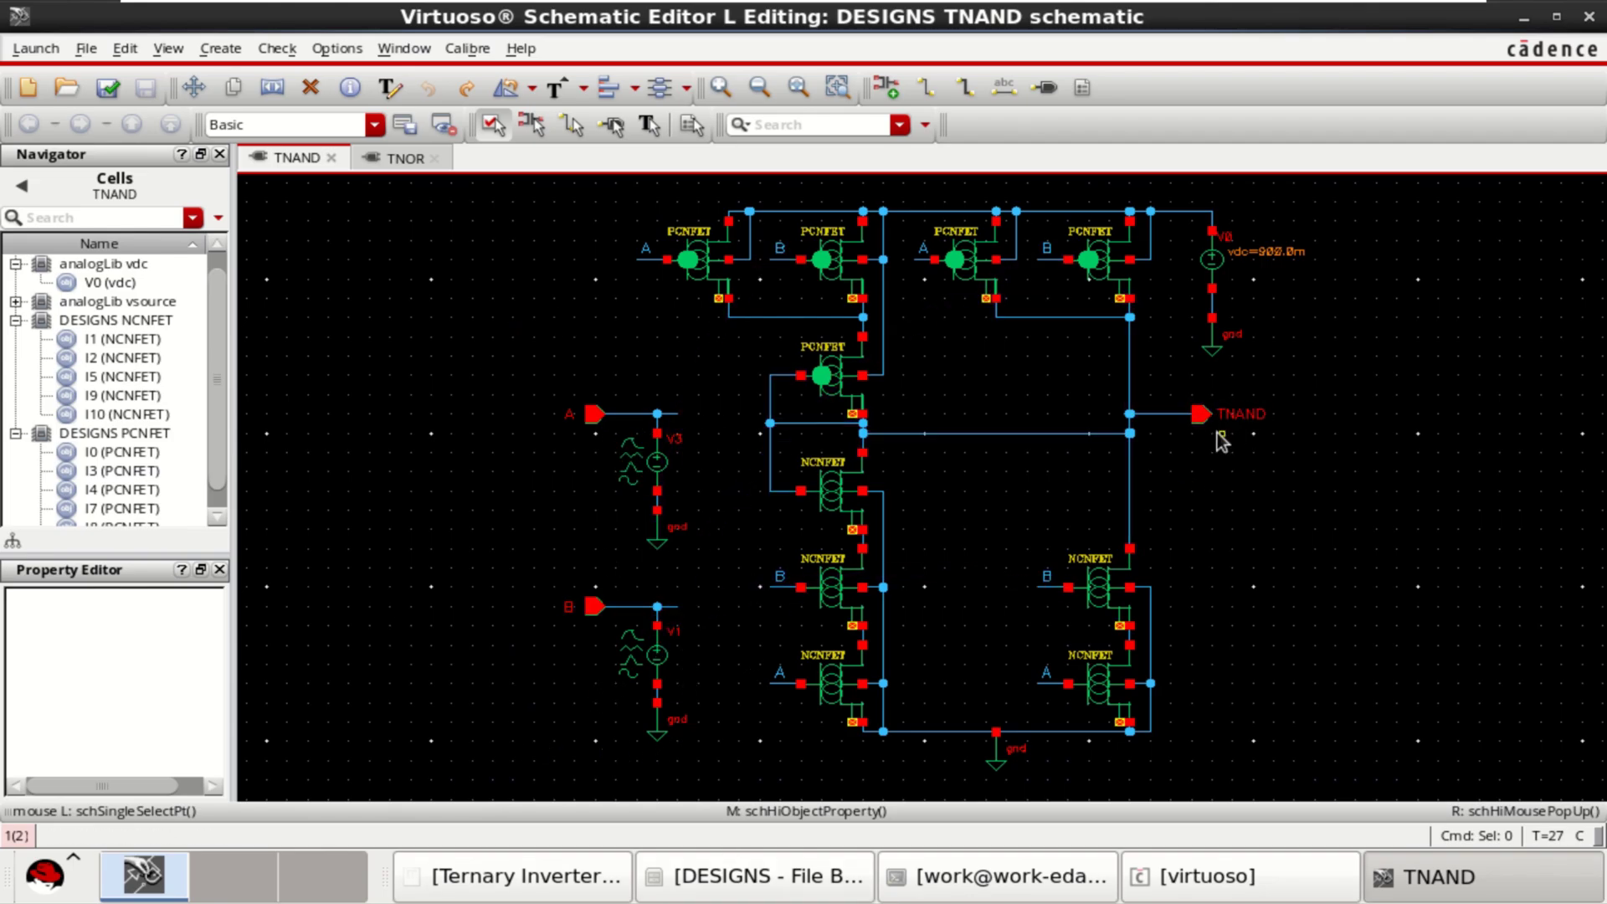
click(656, 471)
middle_click(655, 471)
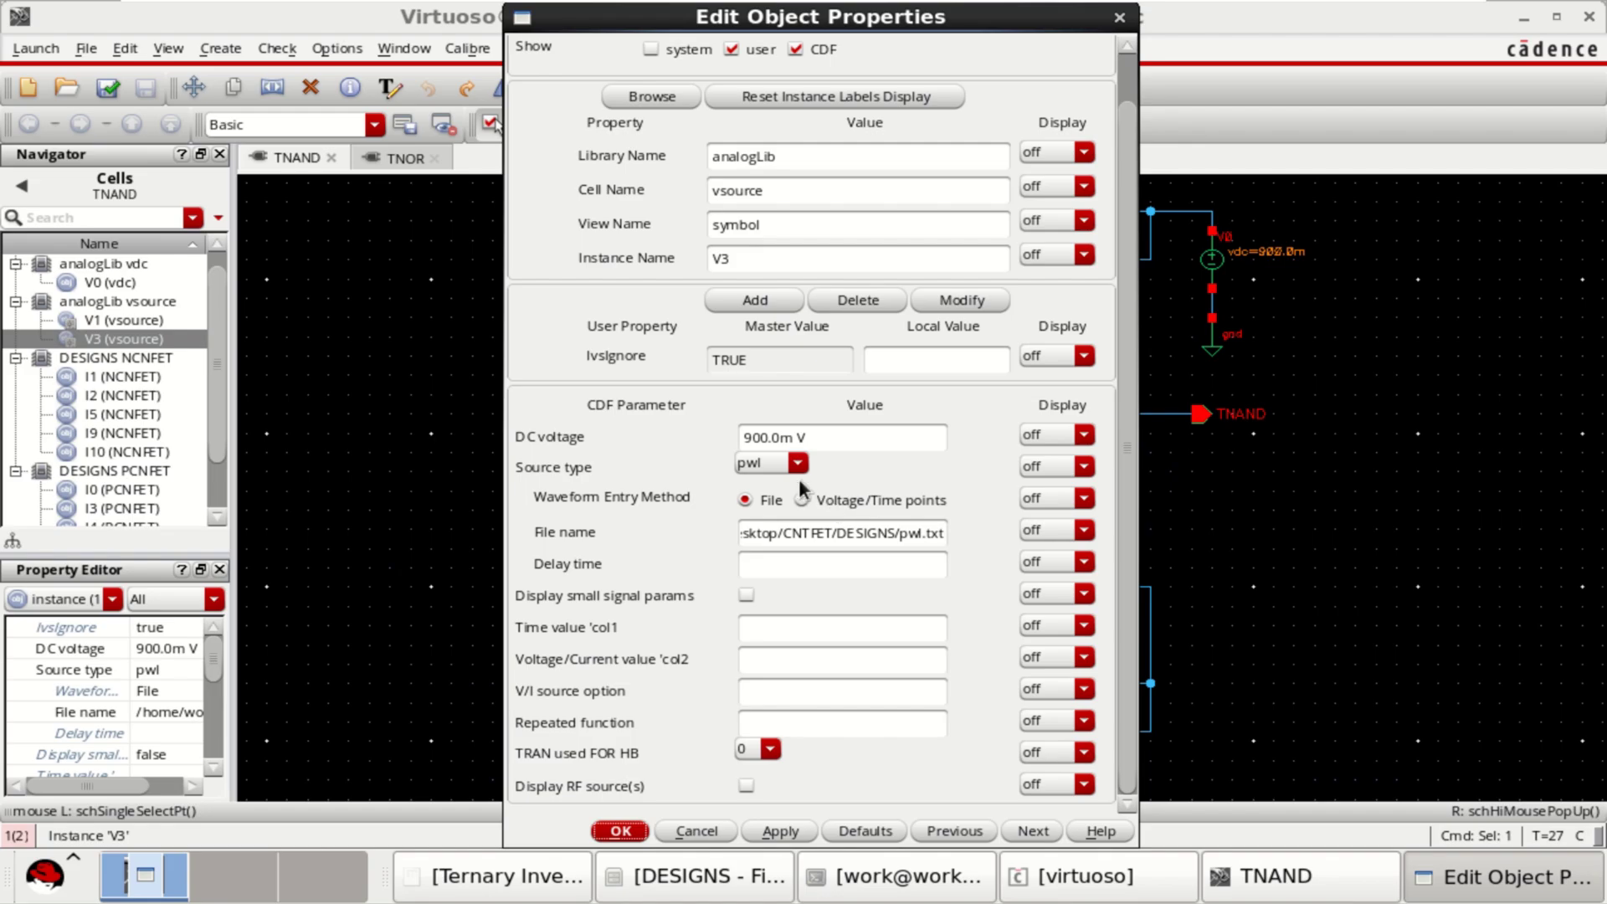
double_click(780, 195)
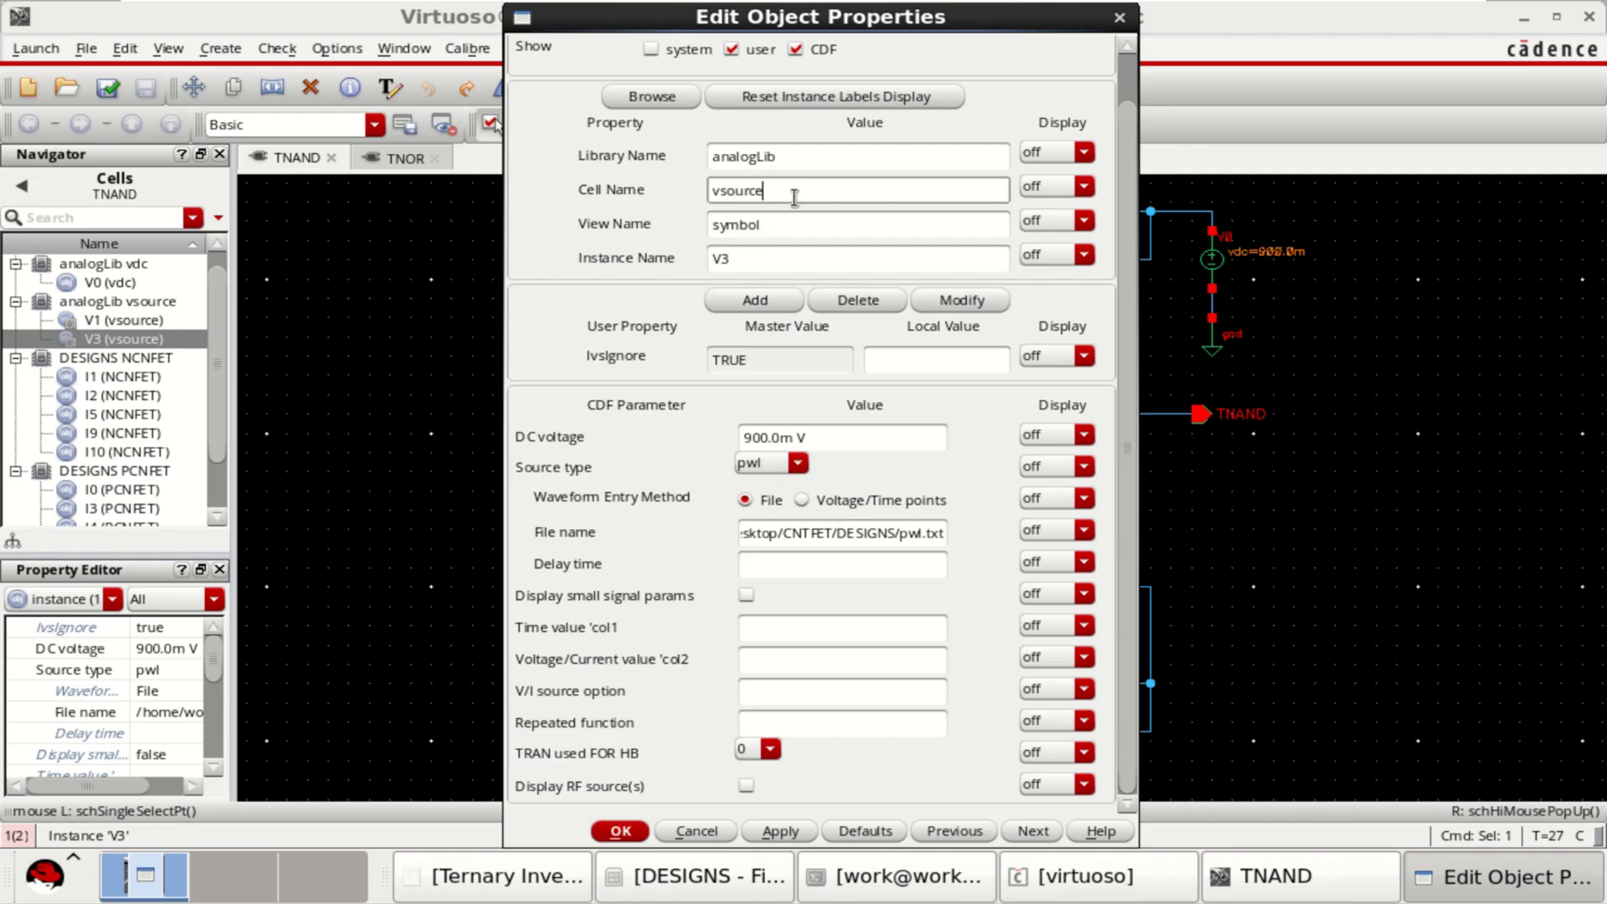
double_click(793, 160)
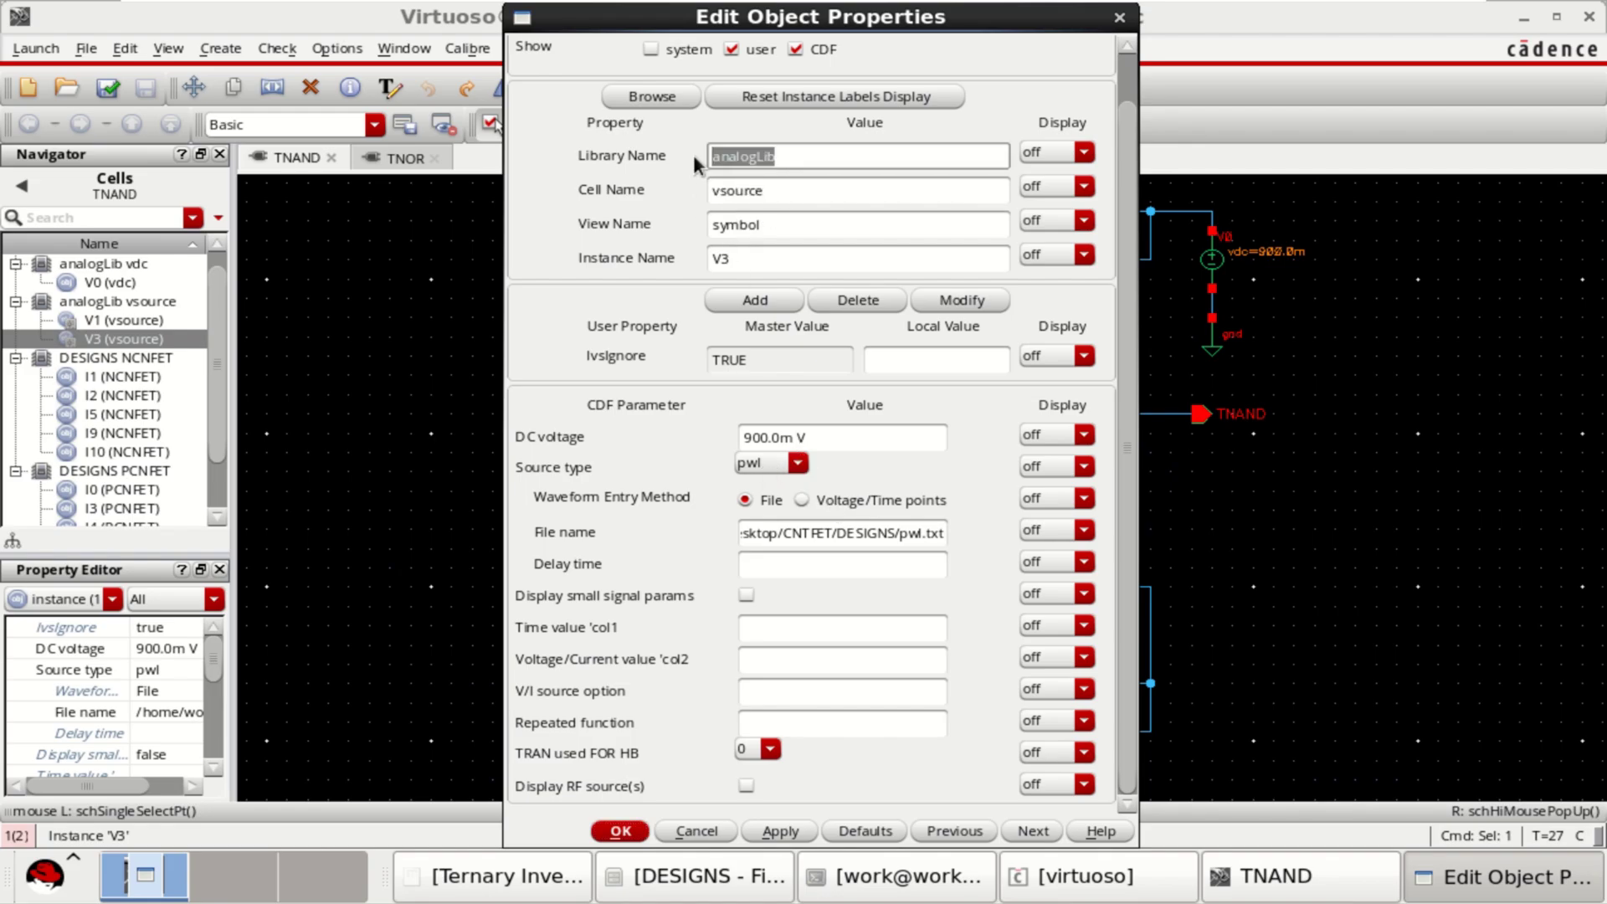
click(795, 164)
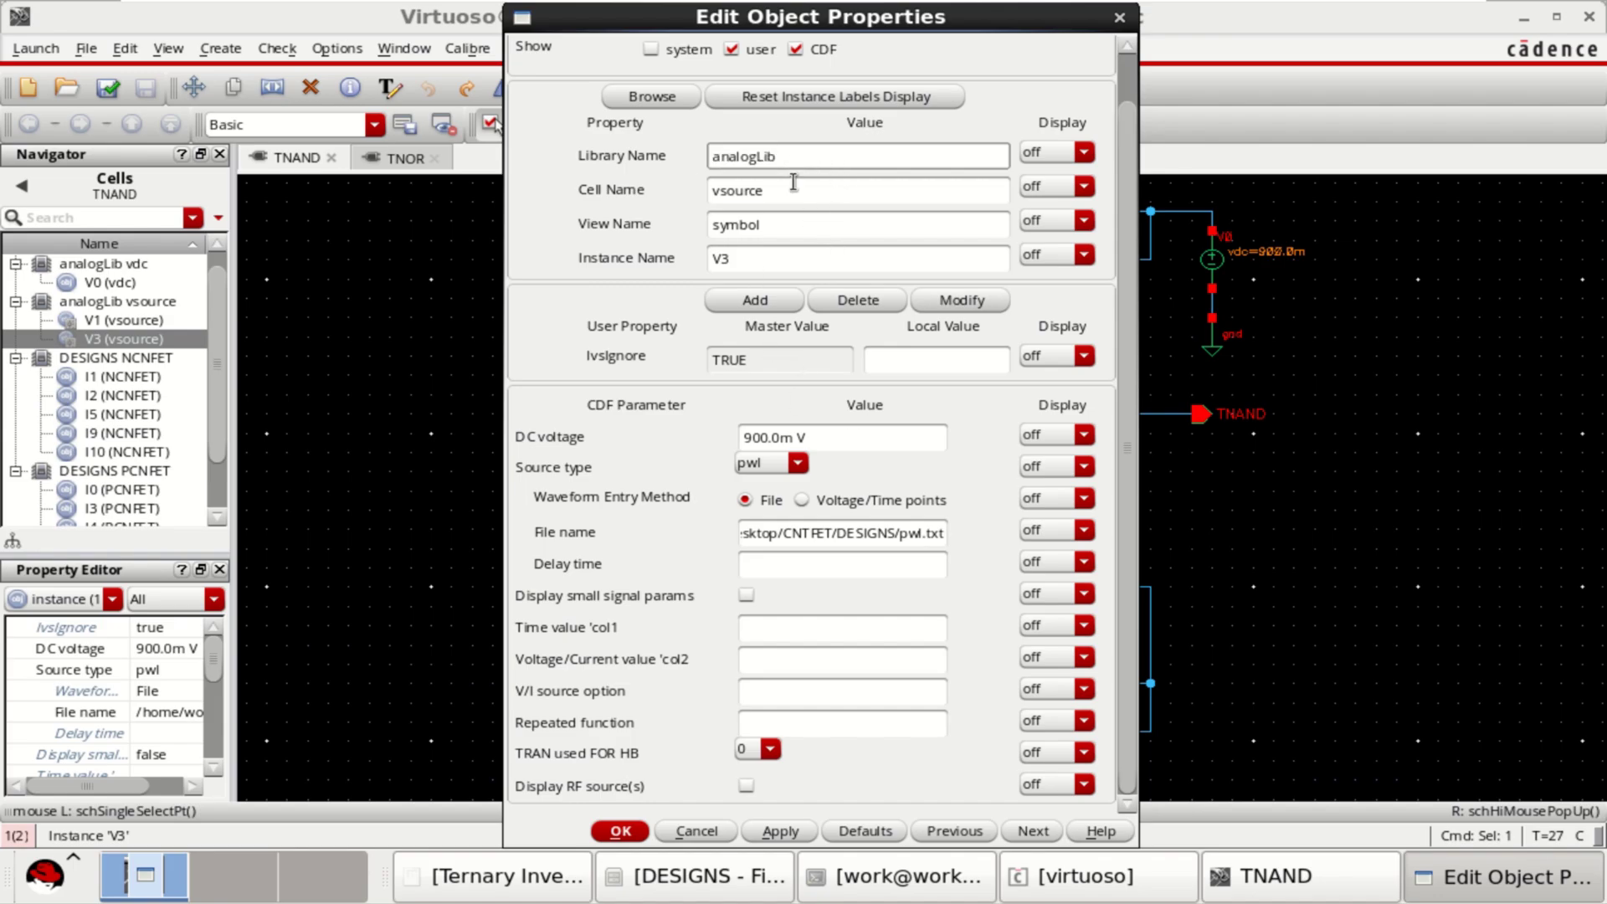
click(798, 463)
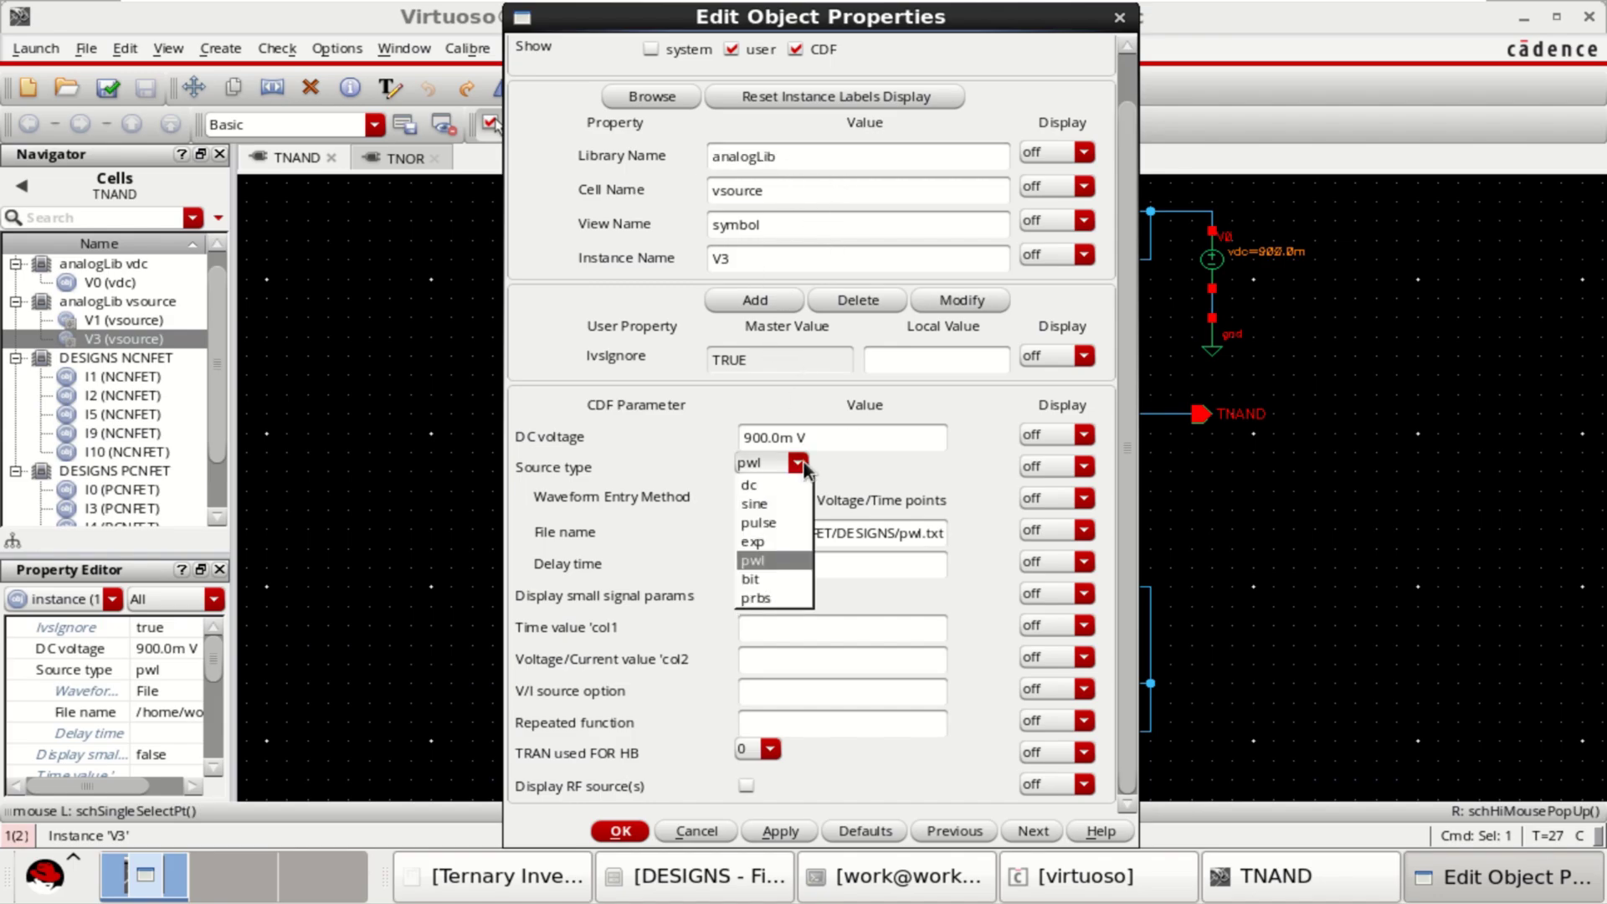
click(781, 562)
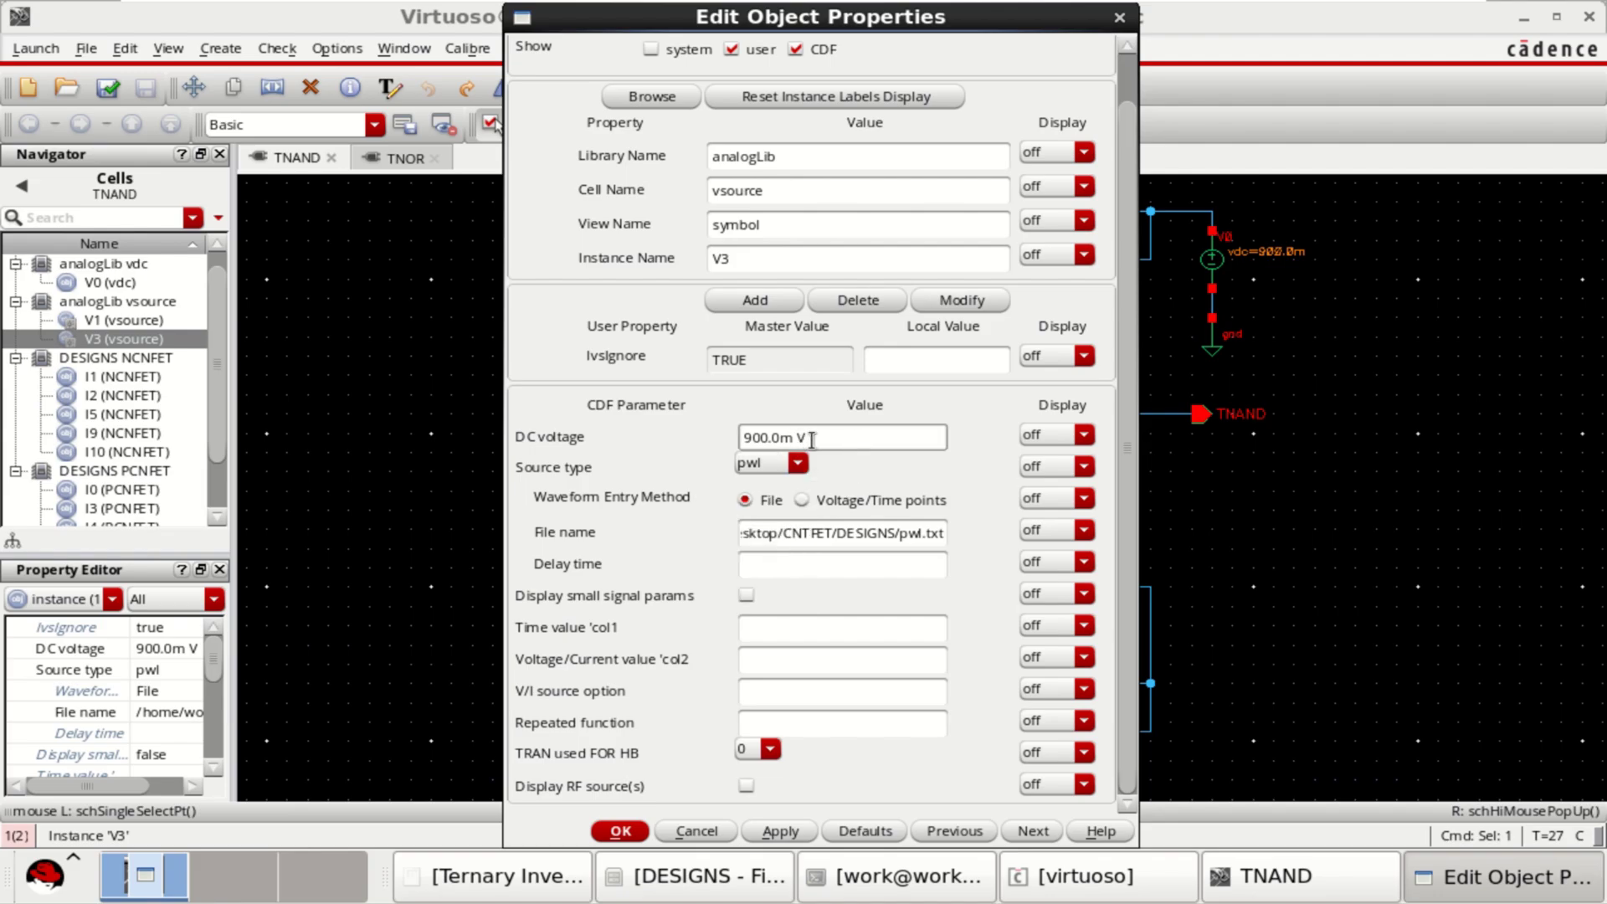
drag(846, 437, 718, 439)
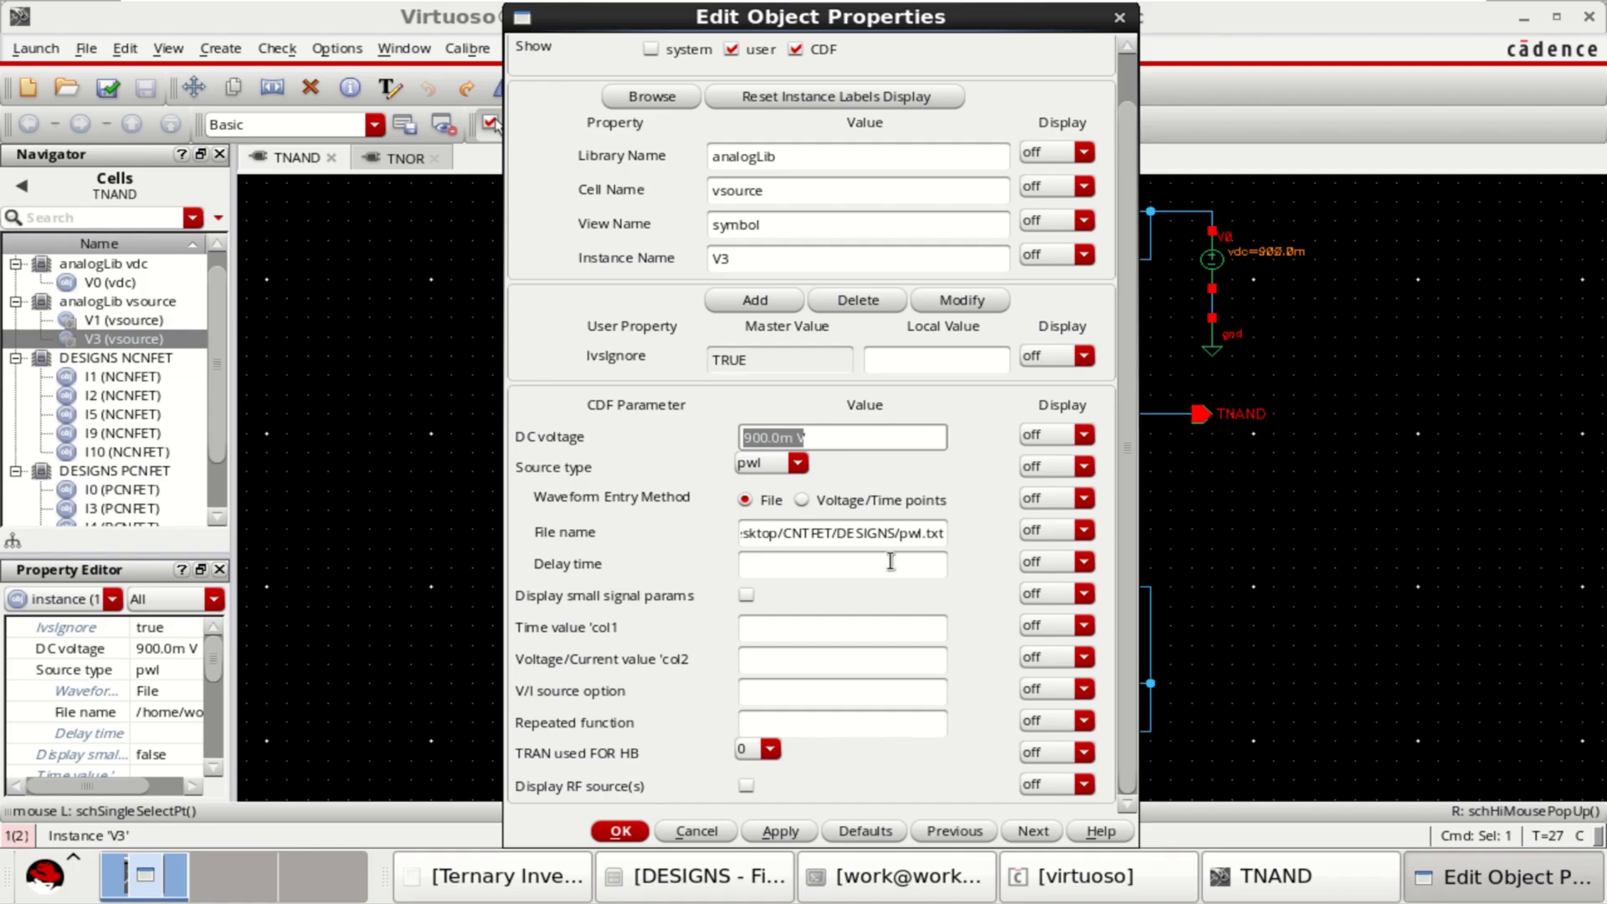
click(932, 532)
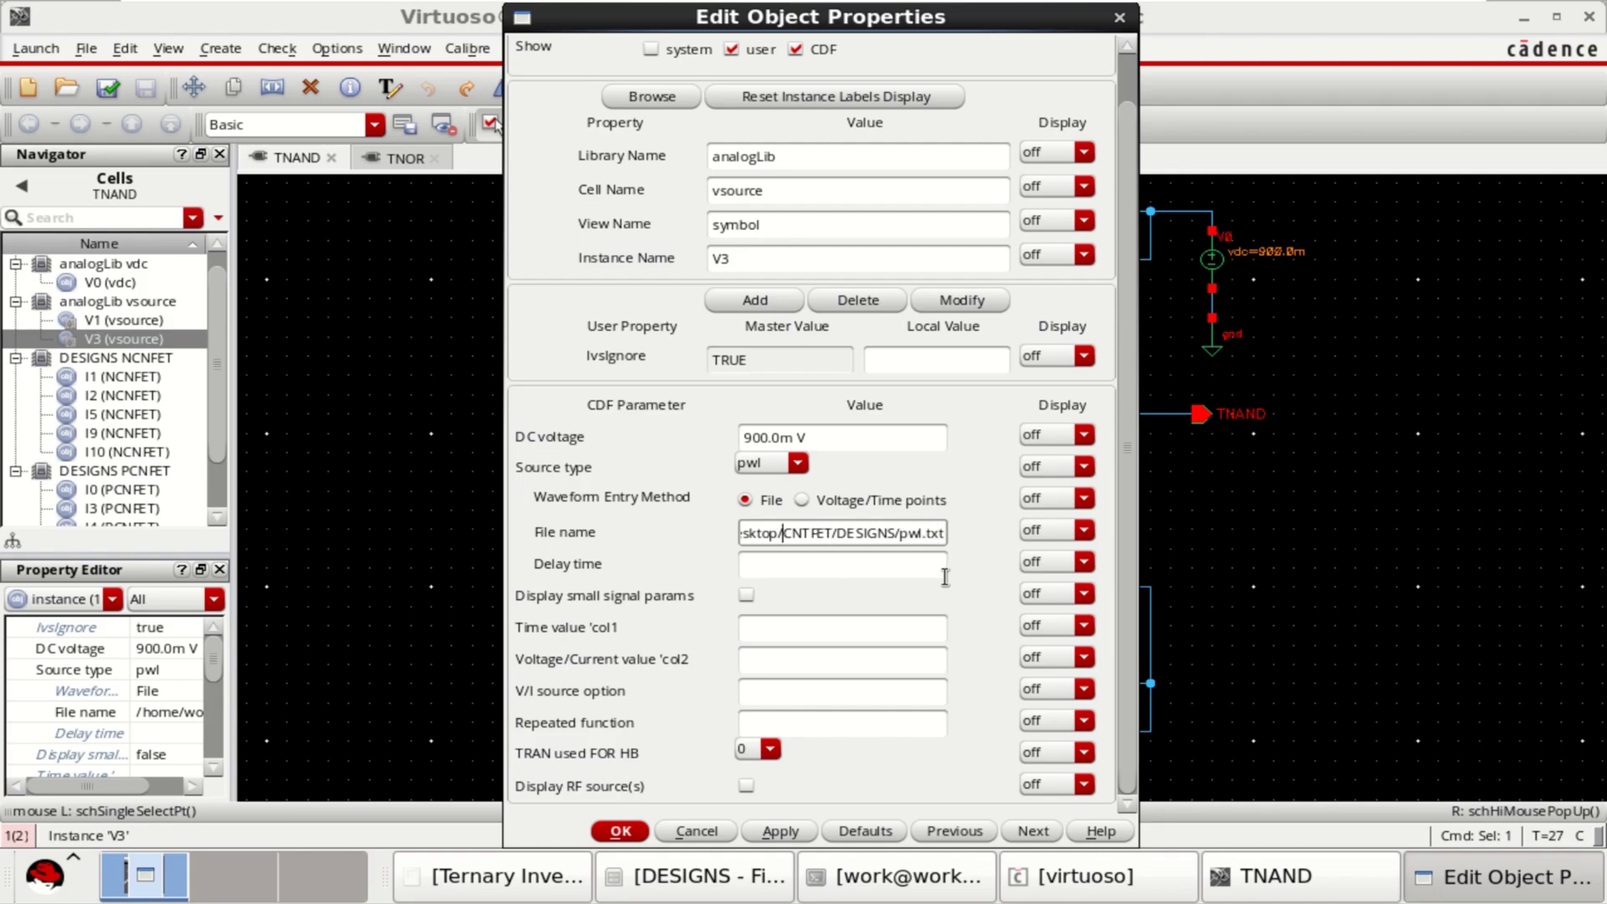
key(Home)
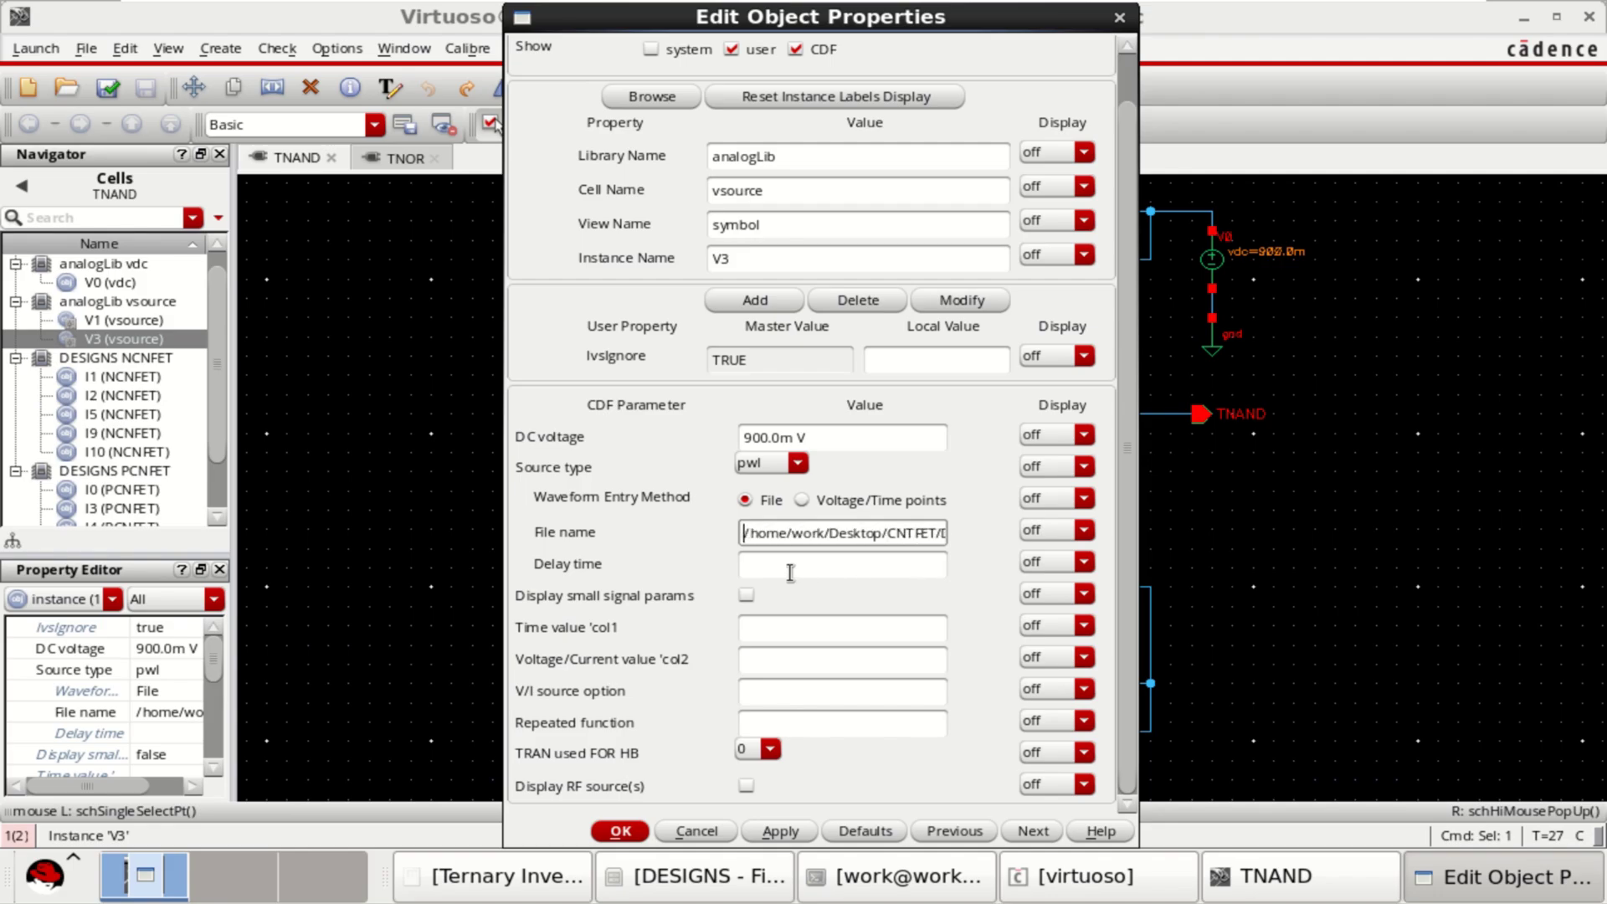
key(End)
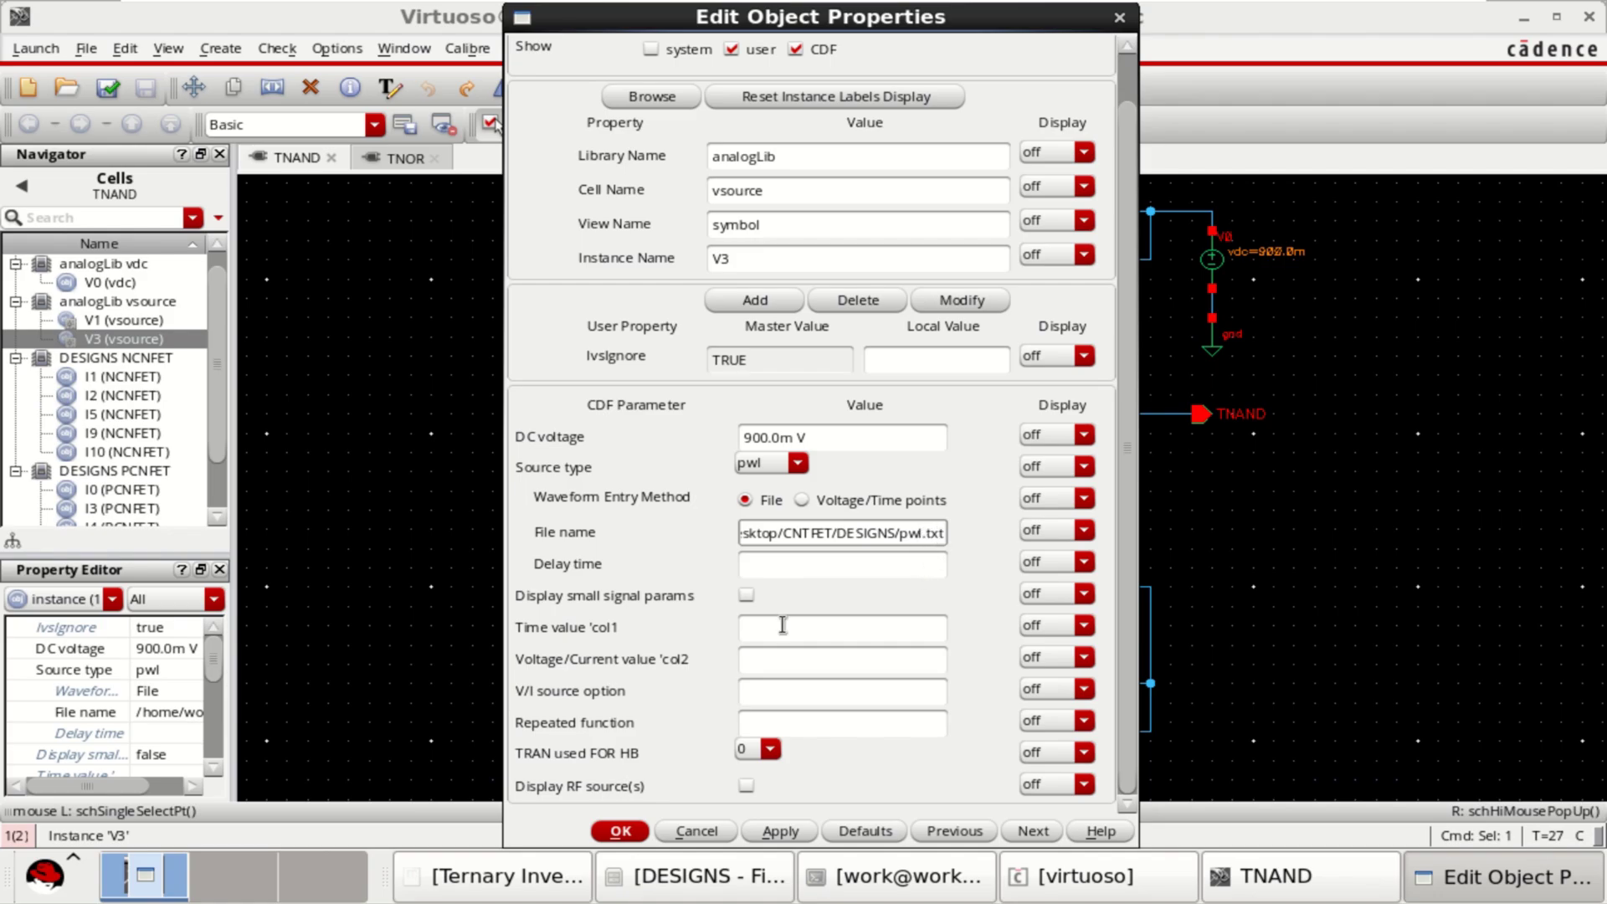
click(634, 831)
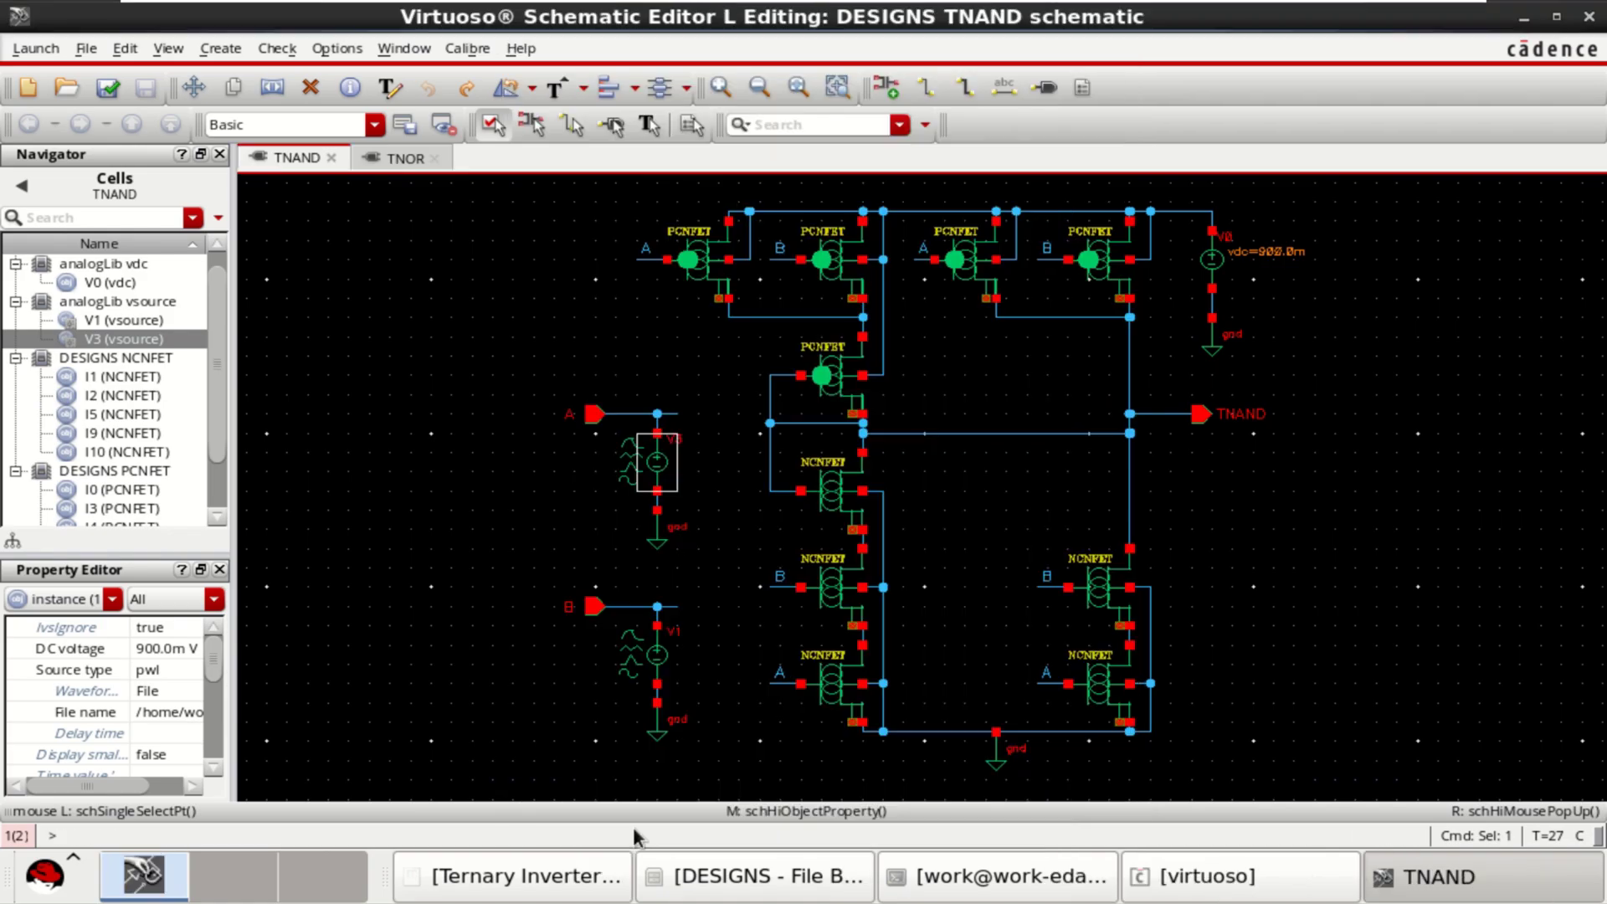
click(659, 661)
key(q)
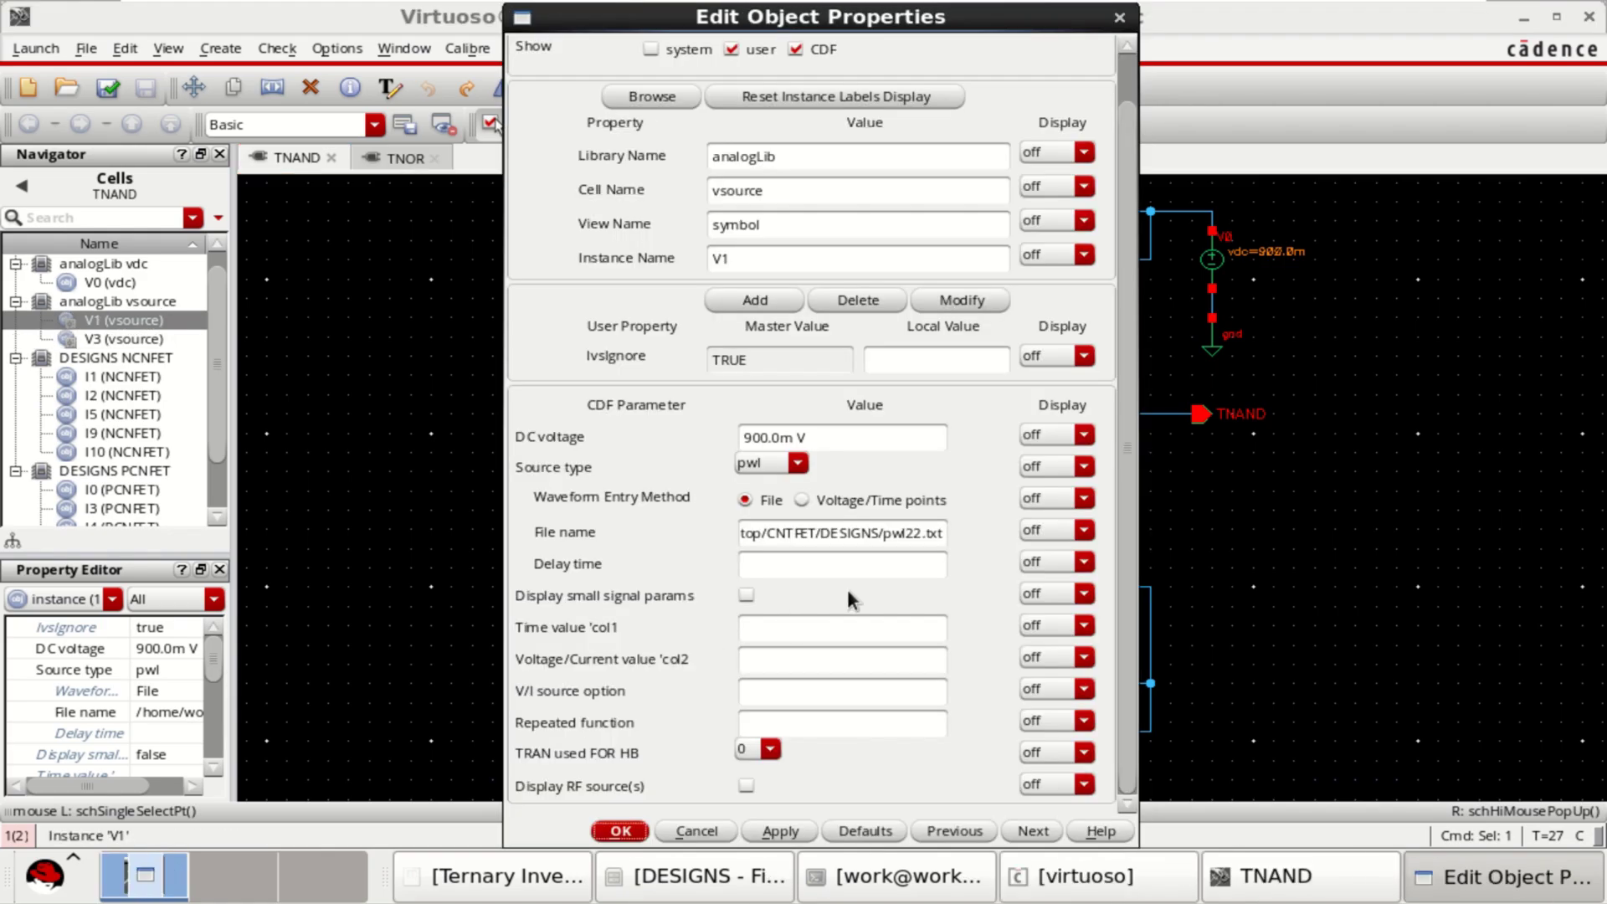
drag(945, 535, 878, 540)
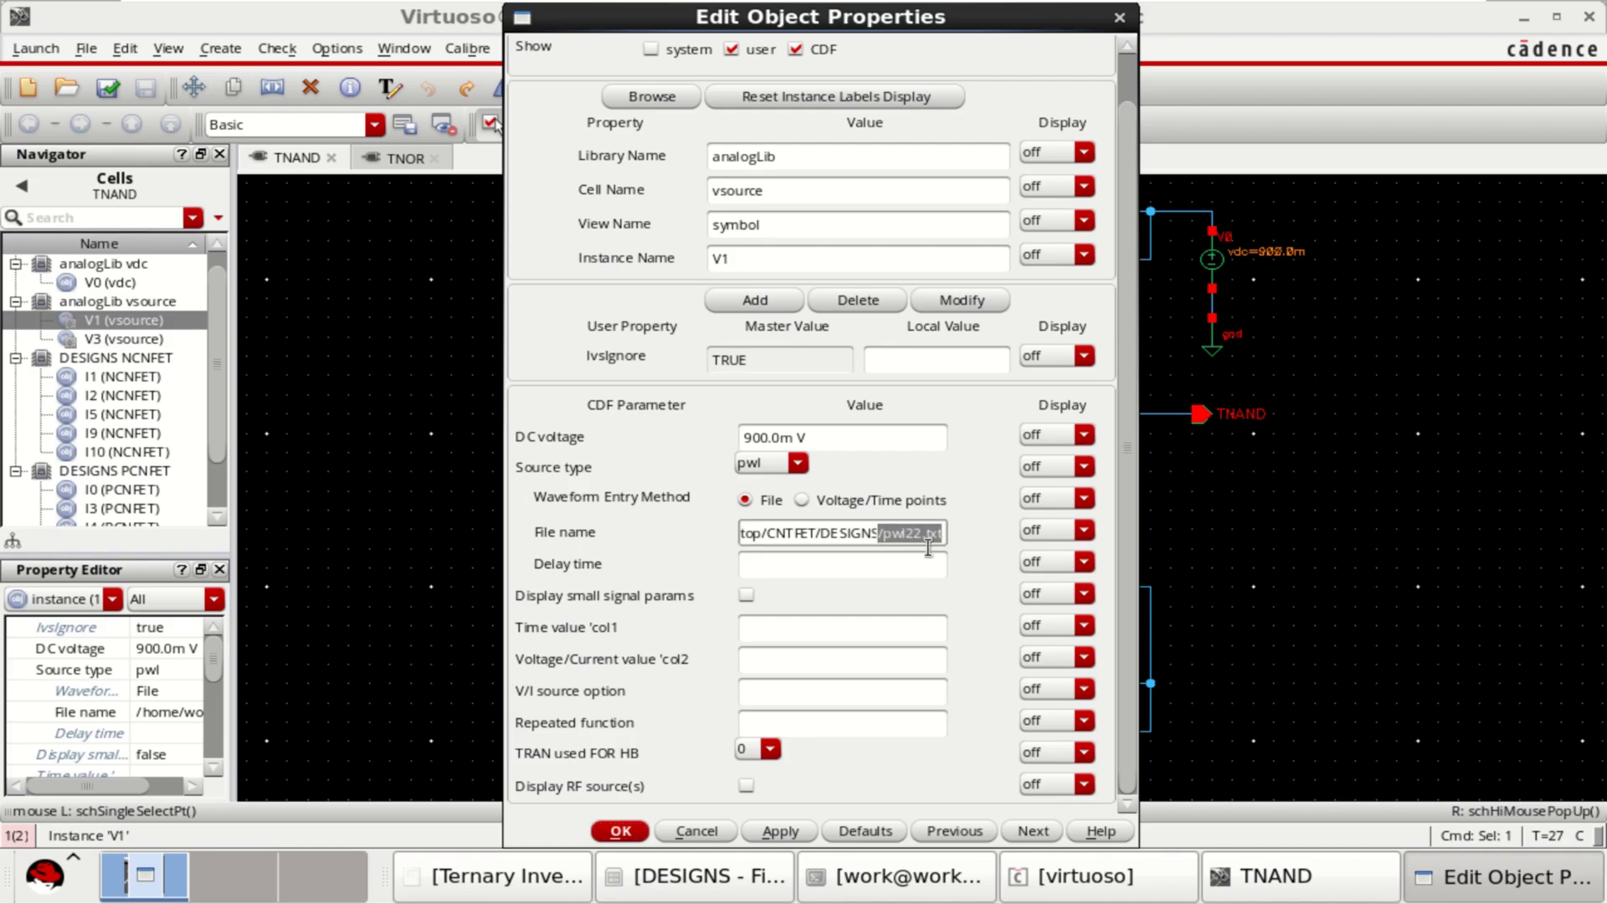
click(633, 832)
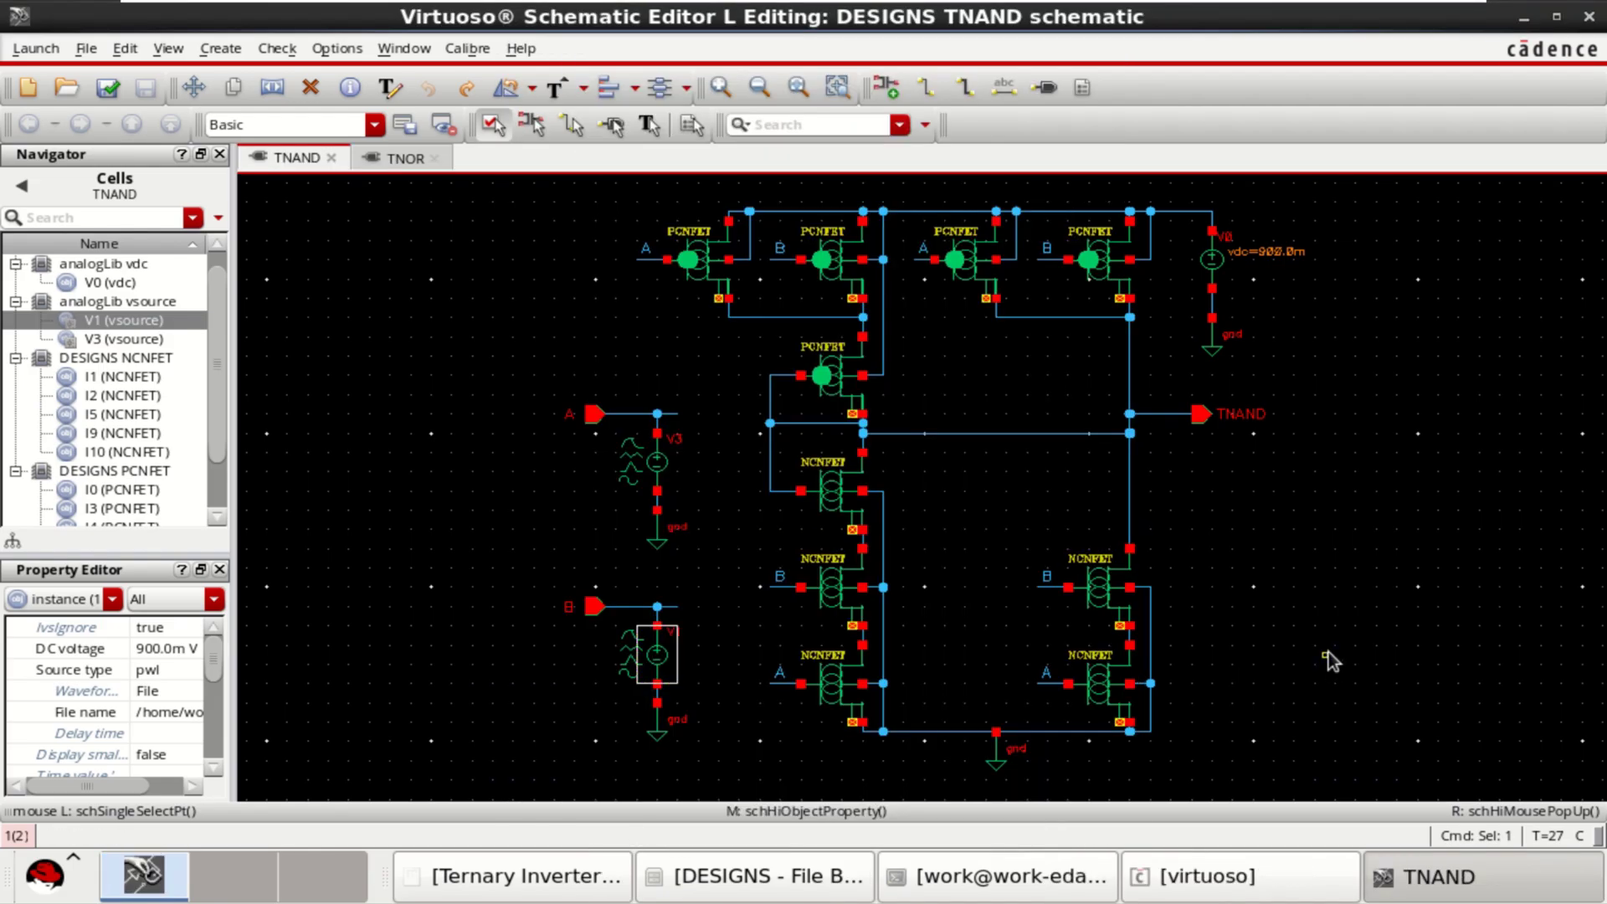
click(783, 878)
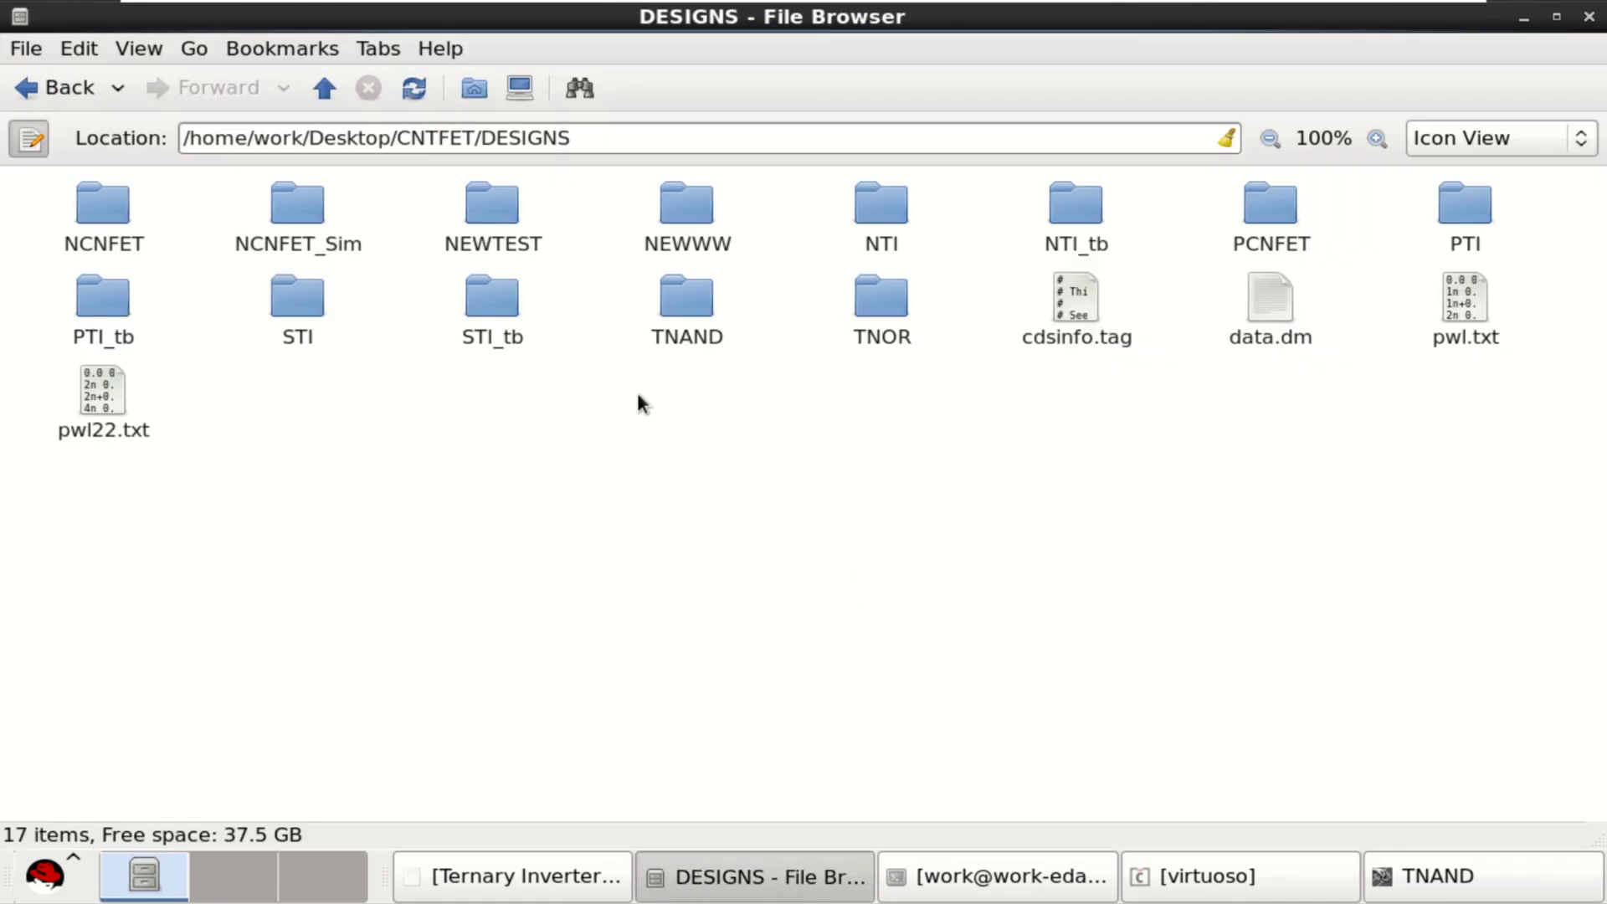
double_click(1461, 310)
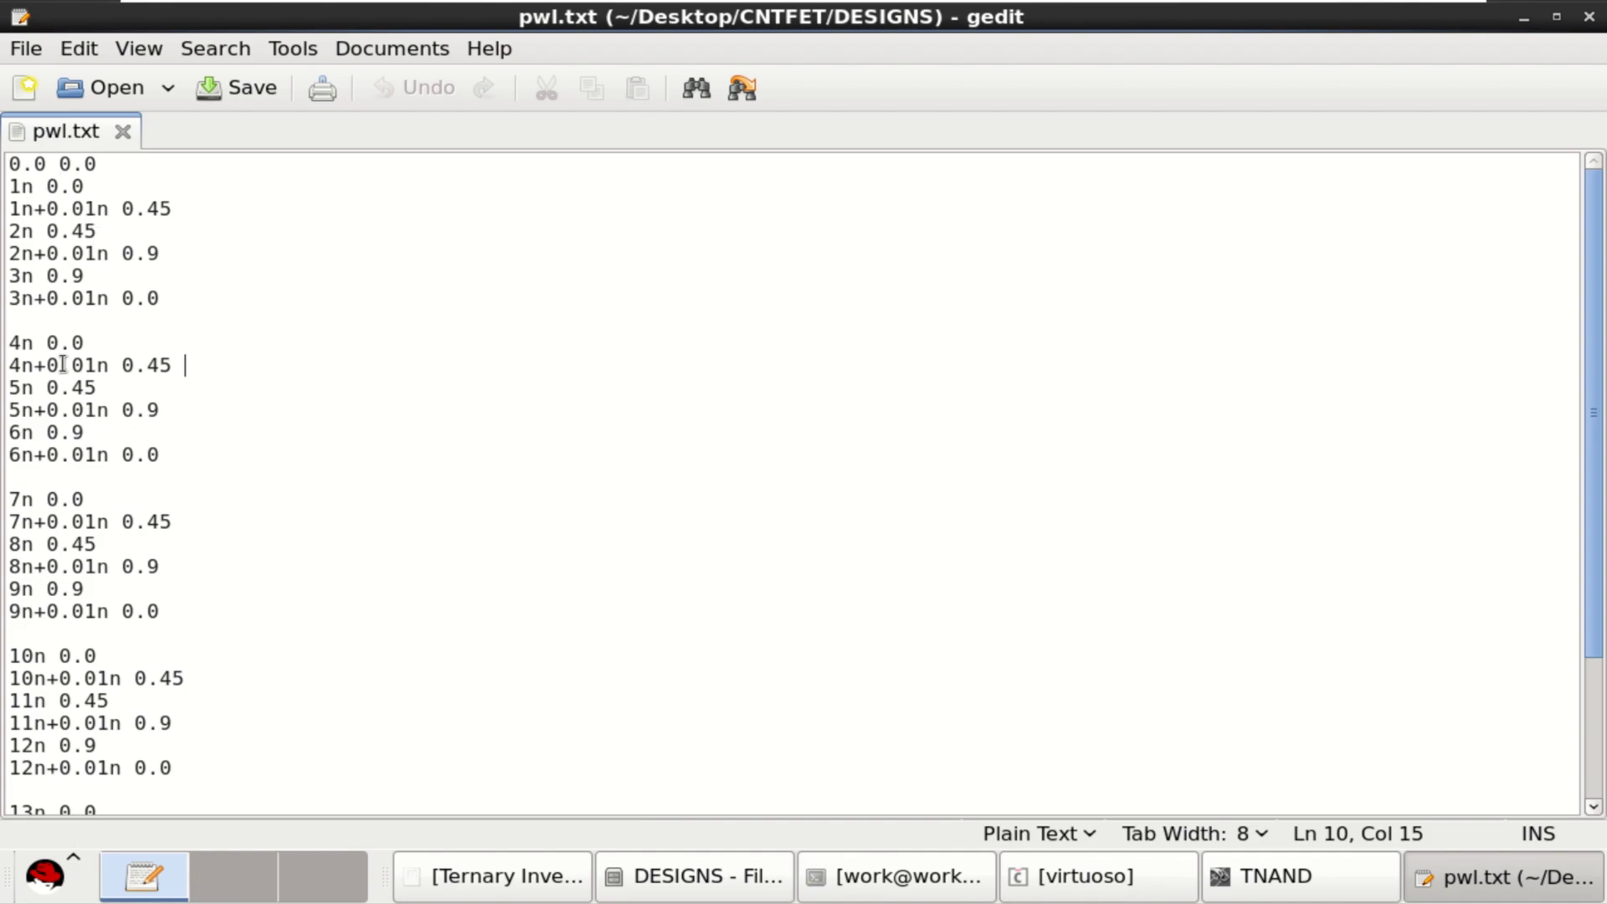
scroll(71, 416, down, 1)
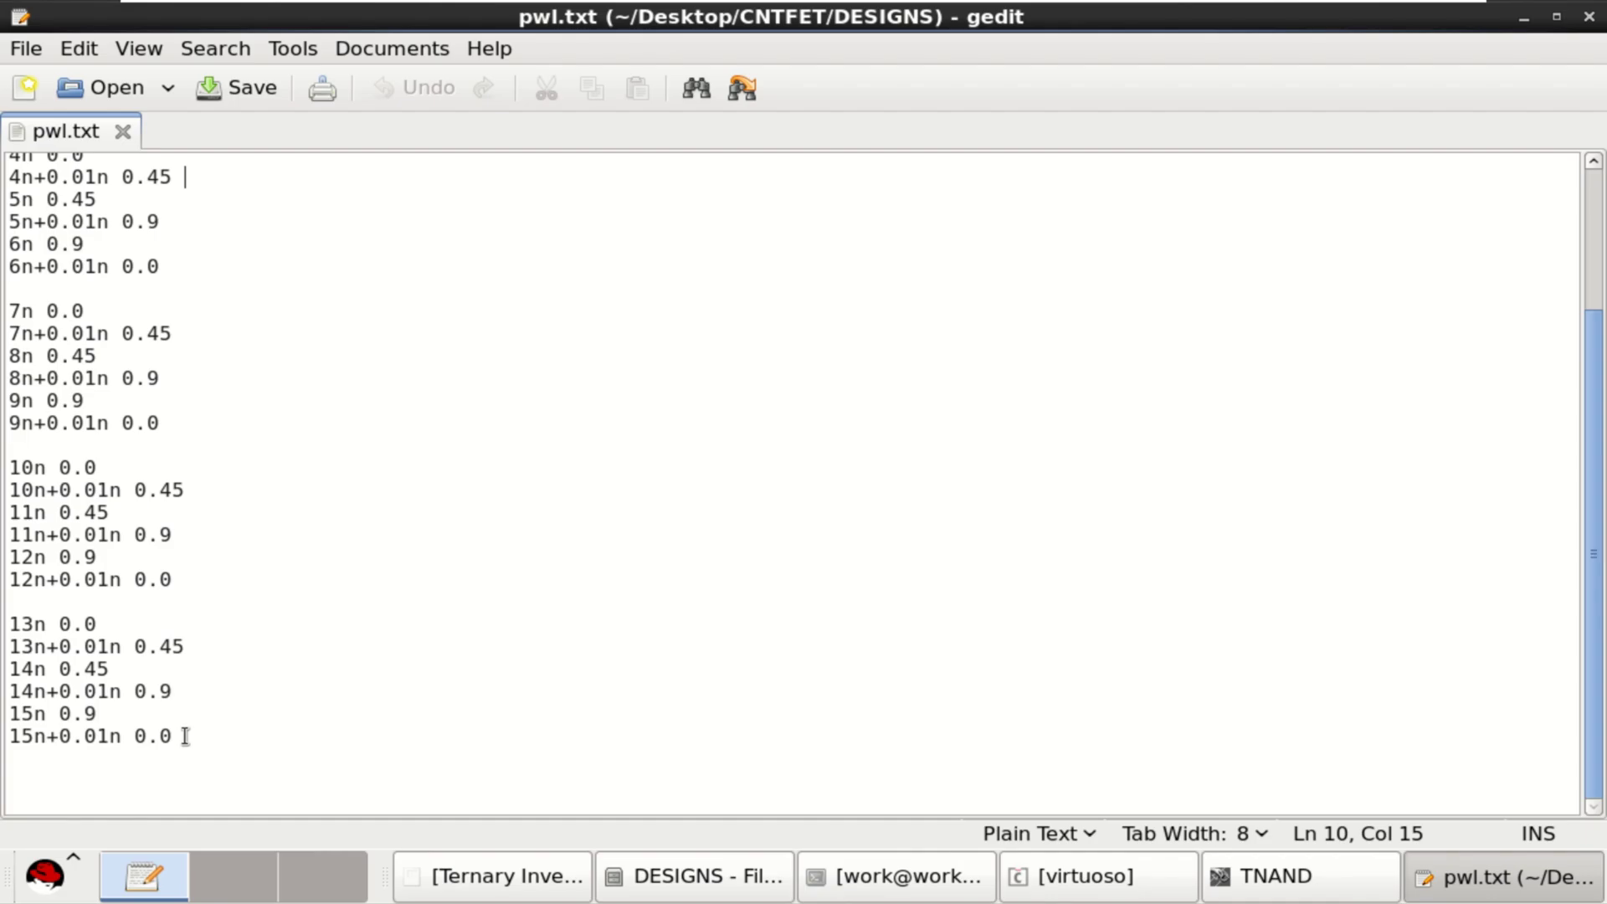
click(1588, 18)
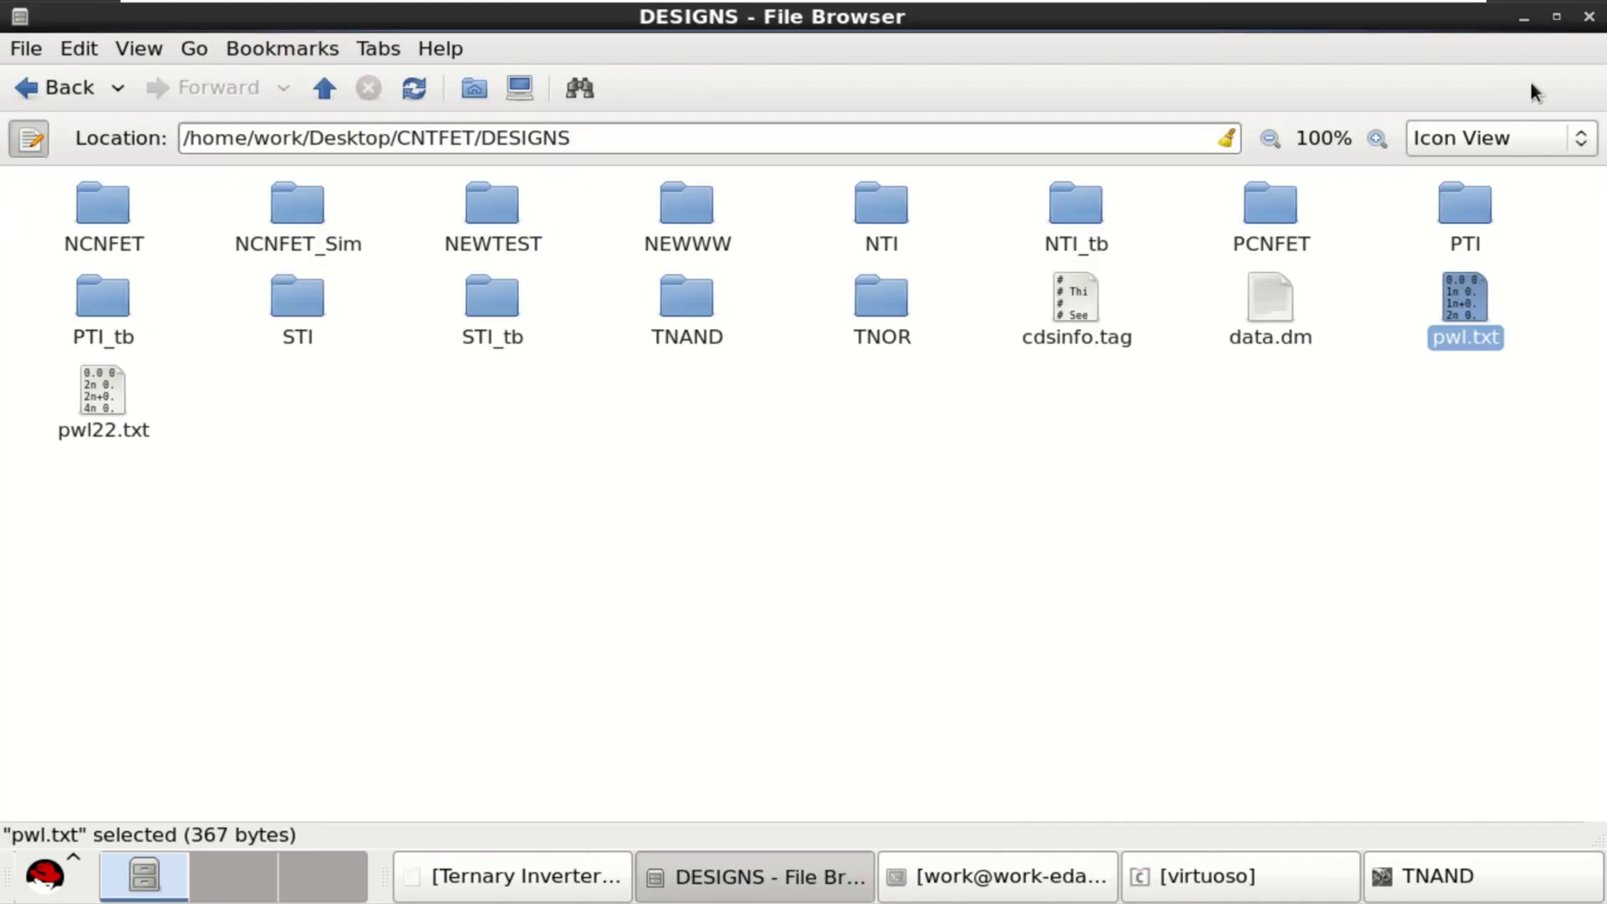
double_click(102, 392)
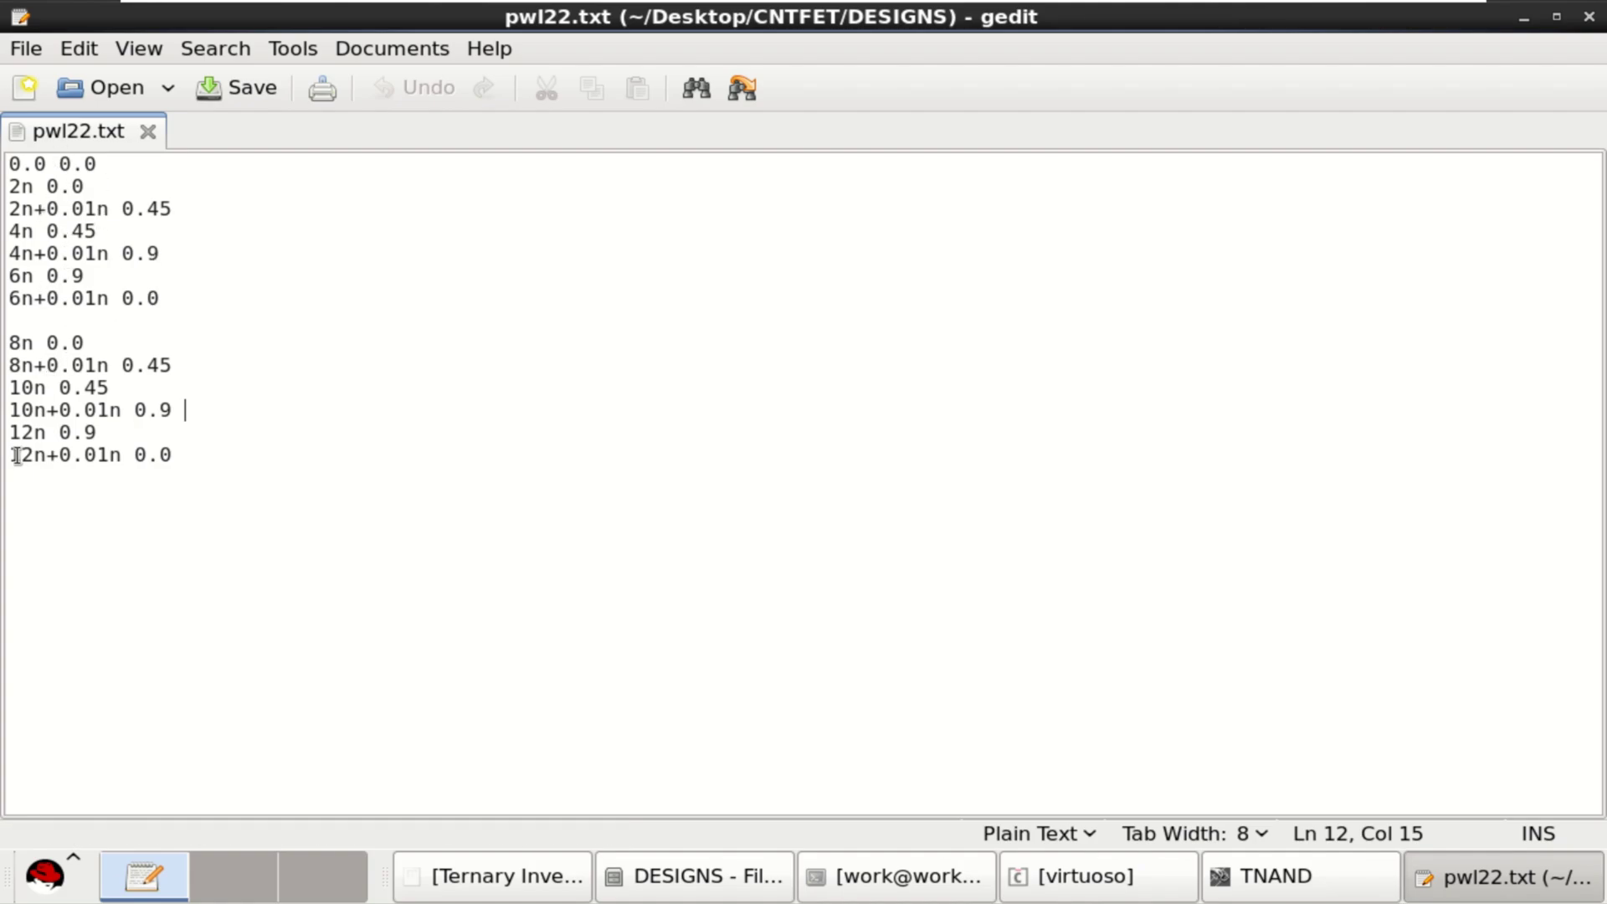
drag(16, 455, 217, 452)
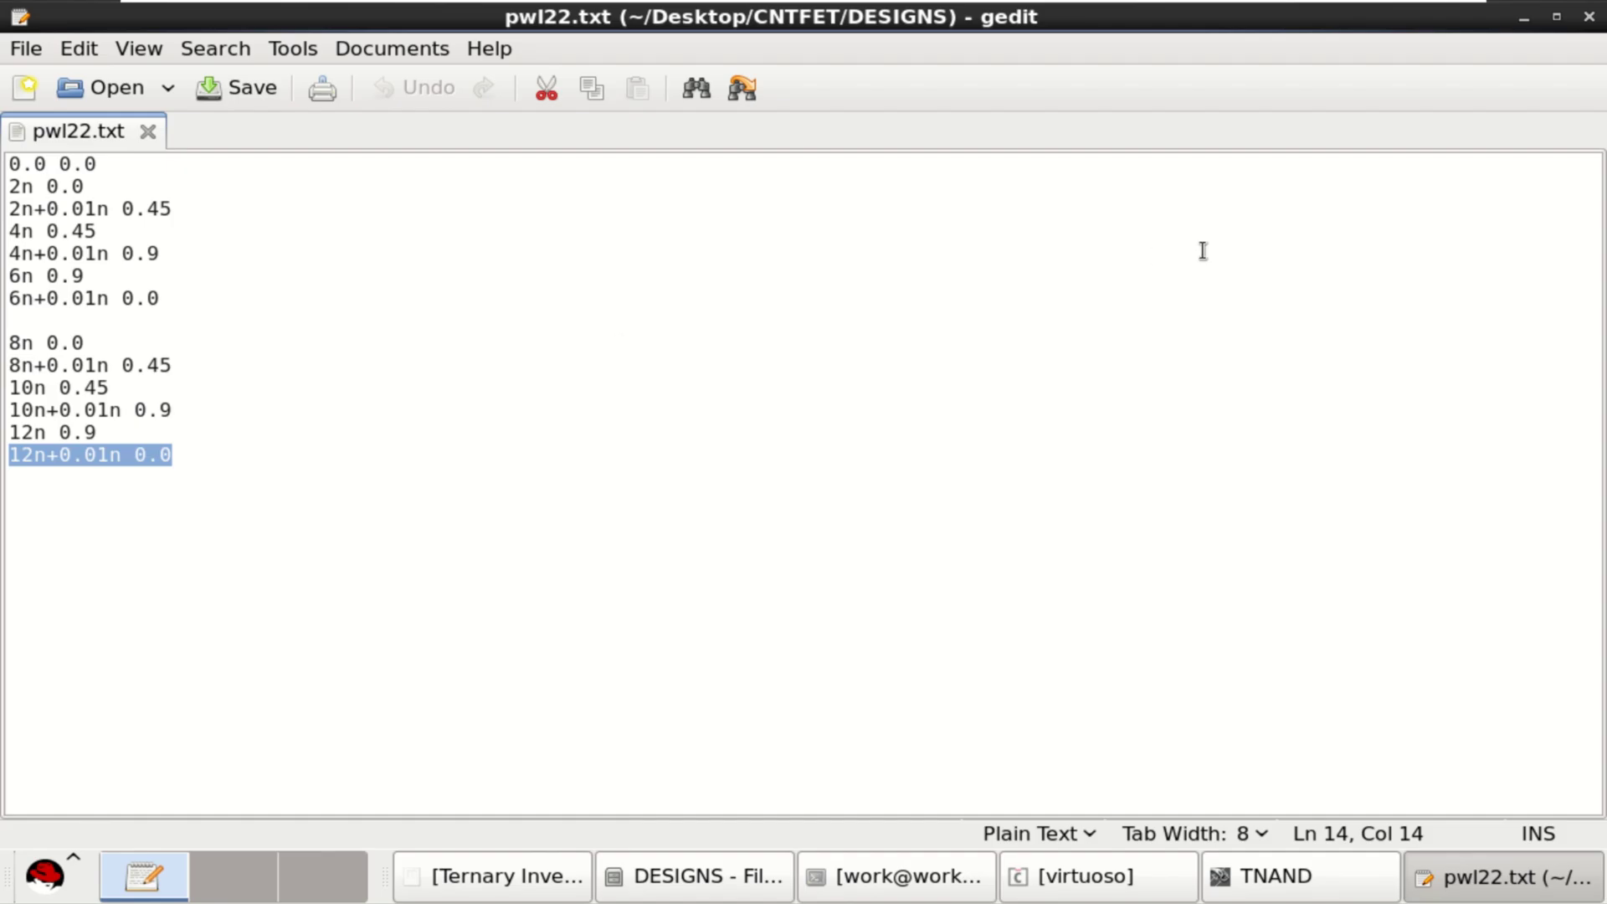
click(1590, 18)
Launch ADE L for the TNAND schematic and move its window up and right.
click(758, 874)
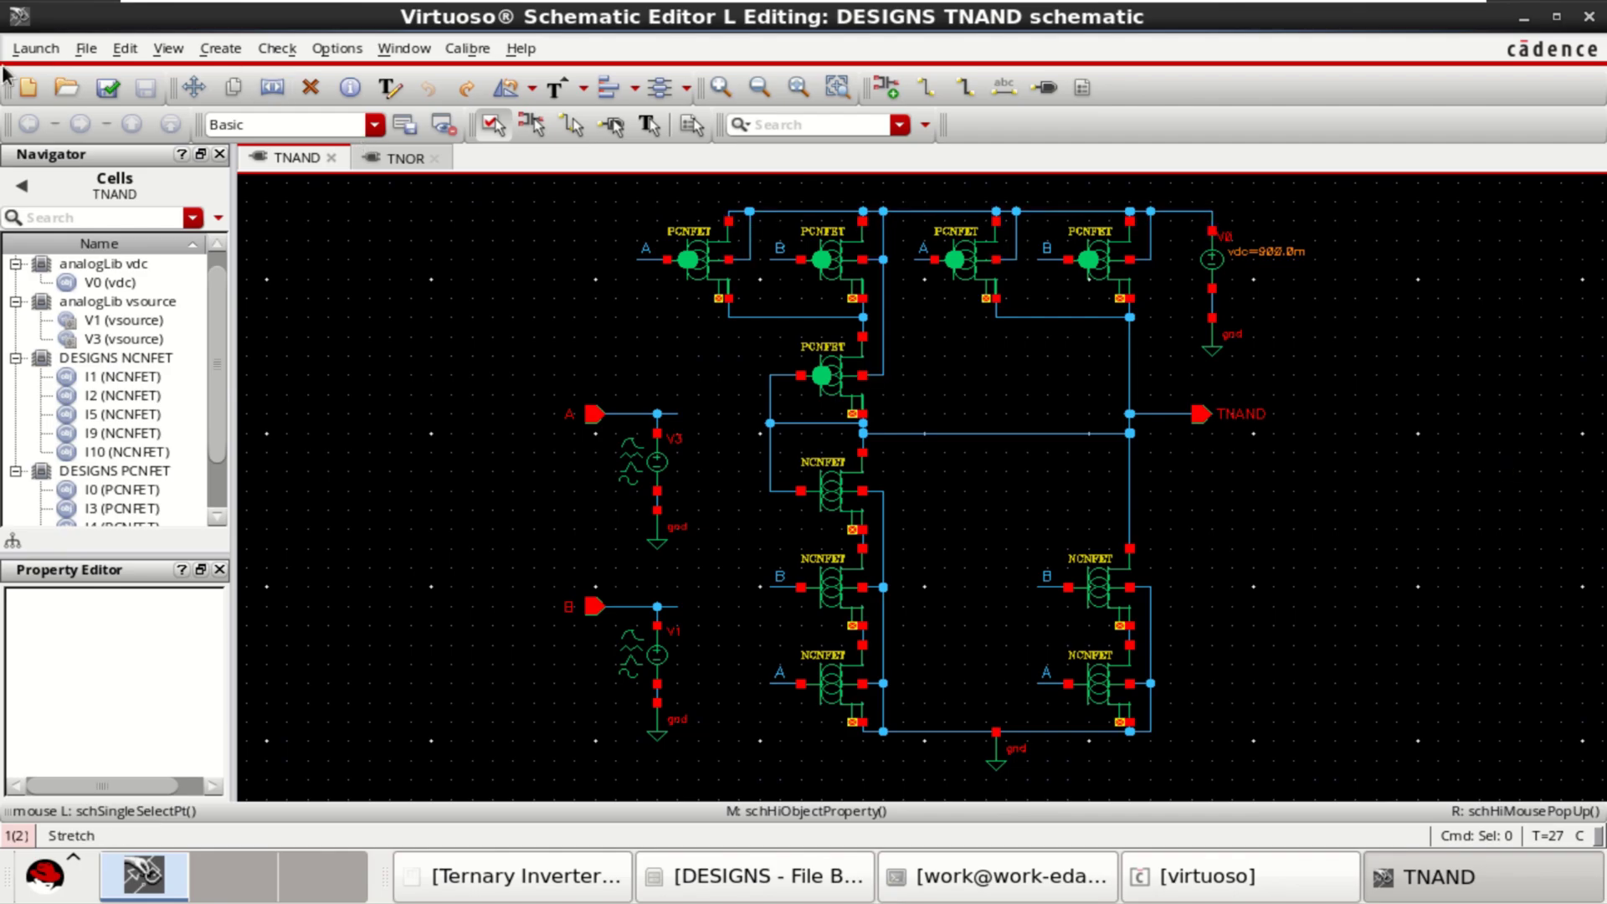
click(32, 47)
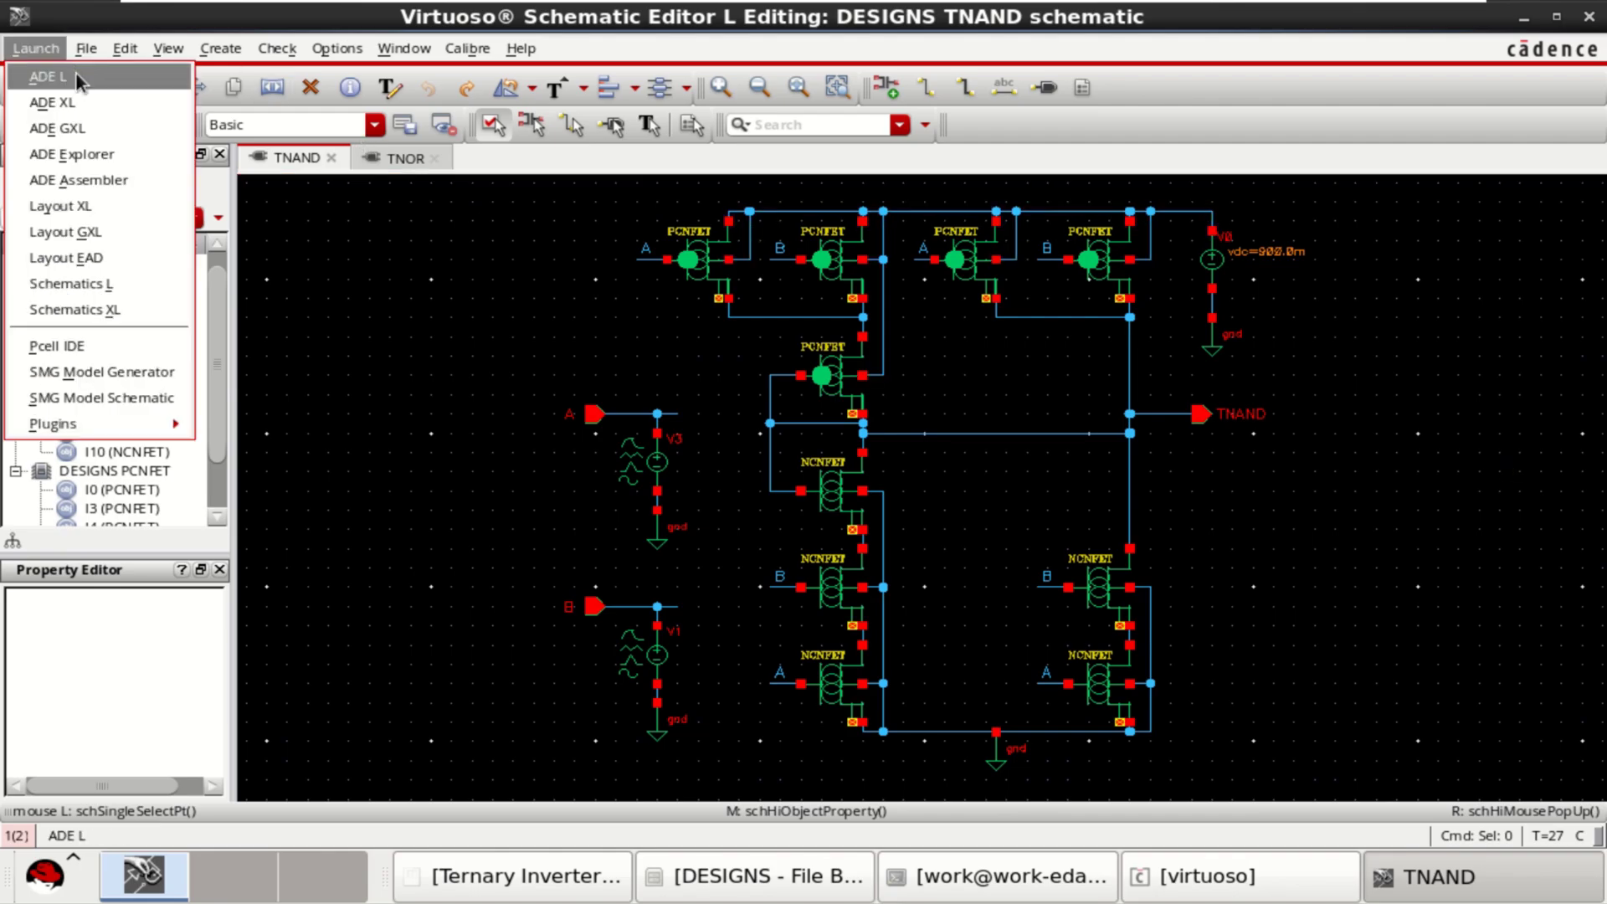
click(104, 179)
click(33, 50)
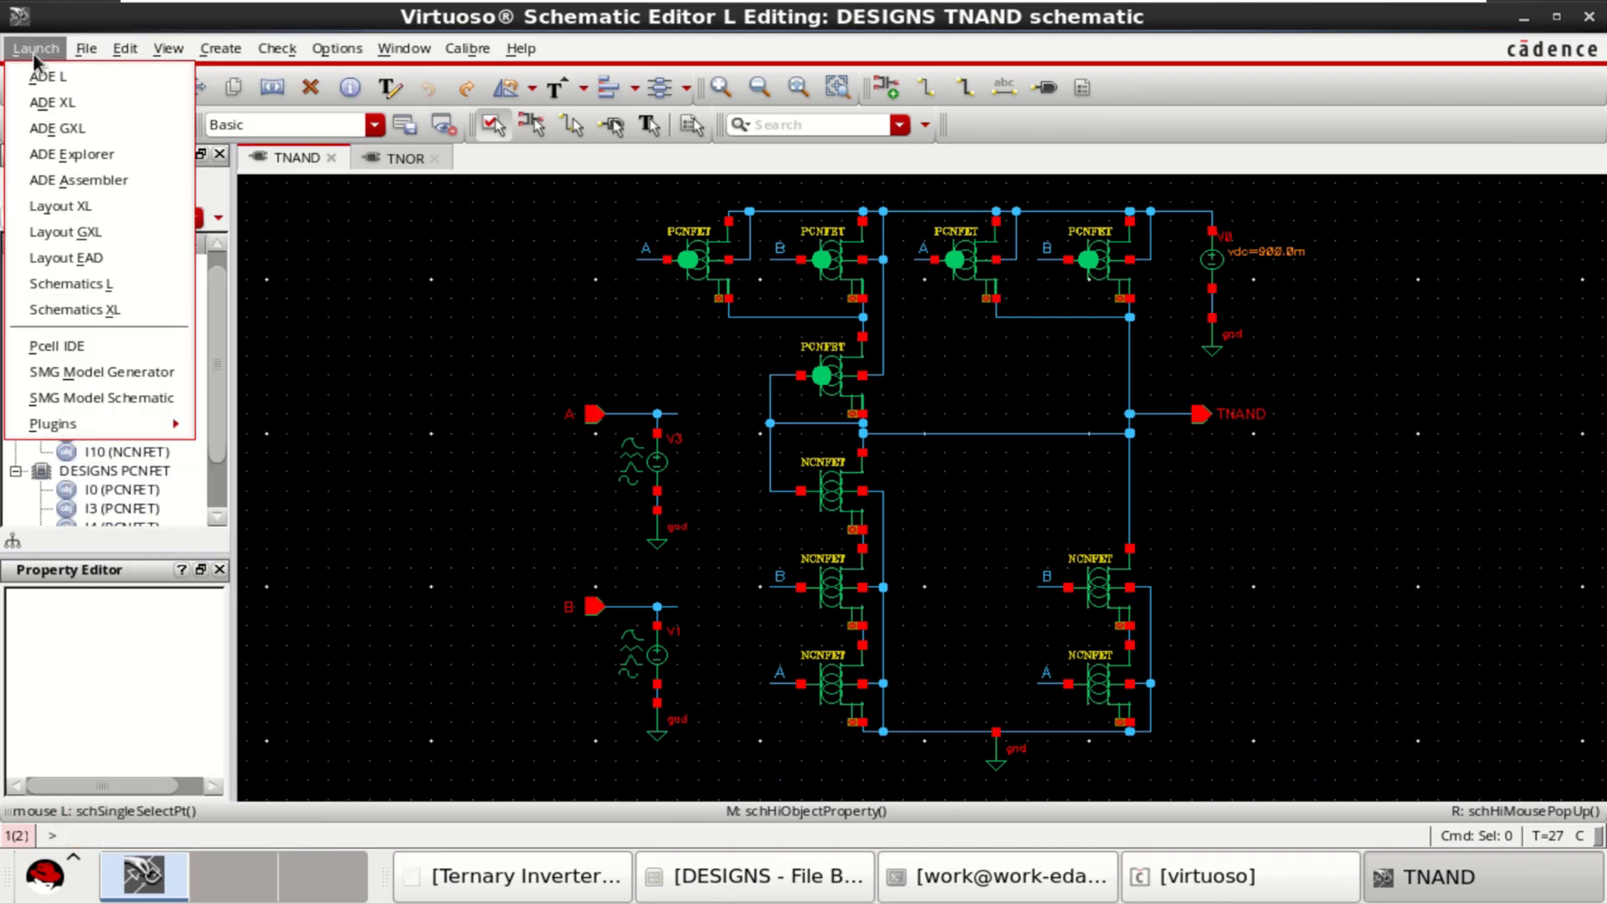
click(97, 75)
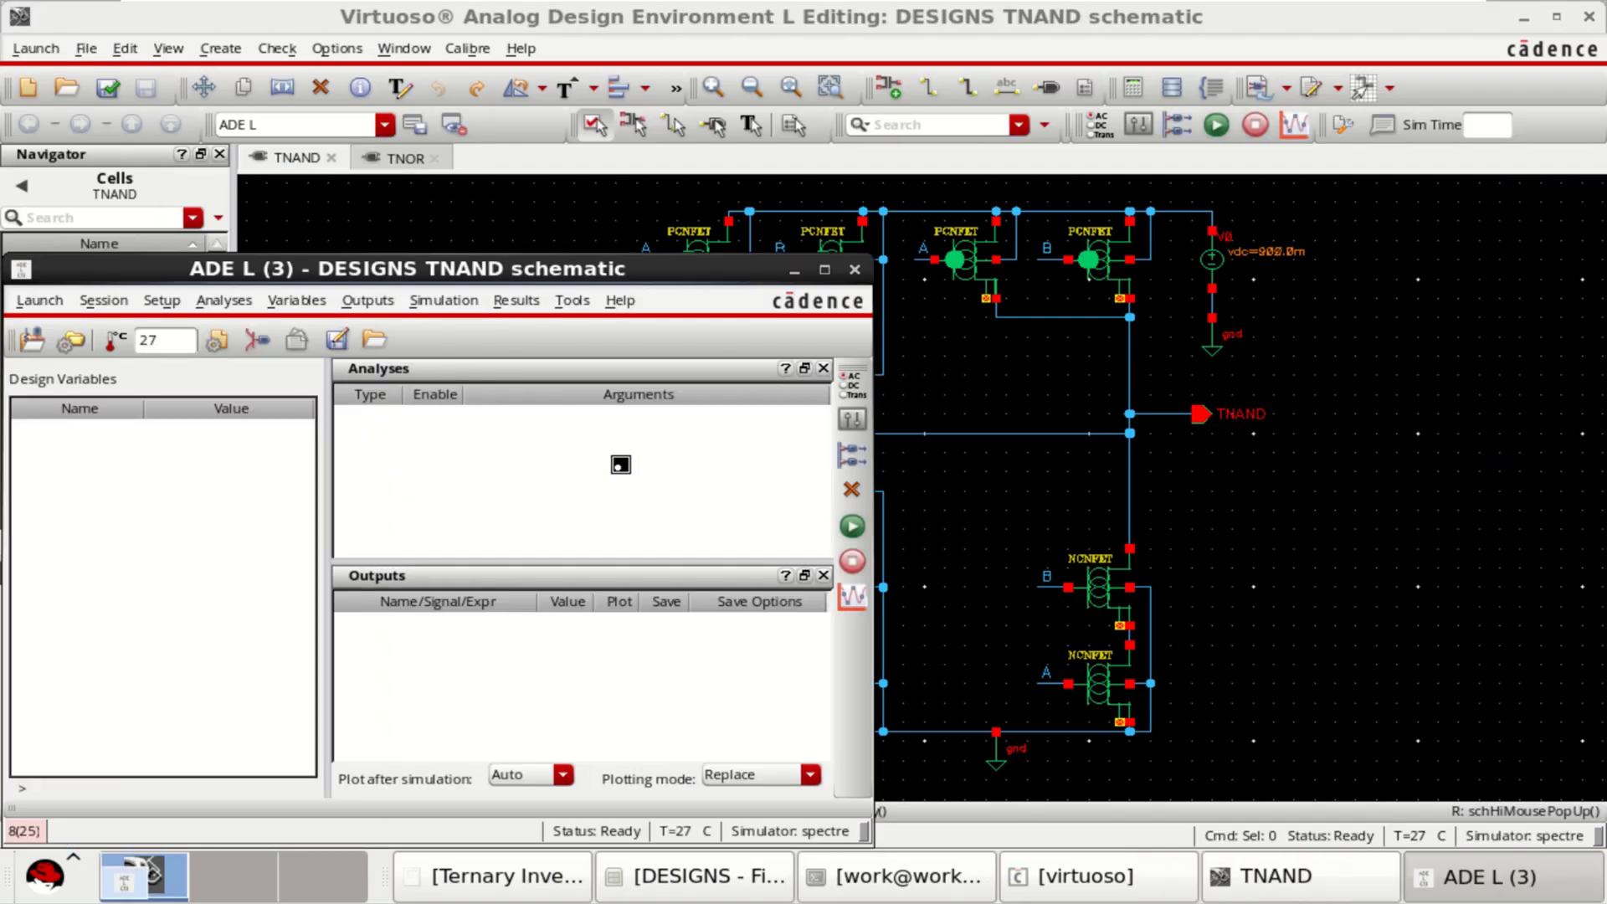
drag(613, 261, 855, 153)
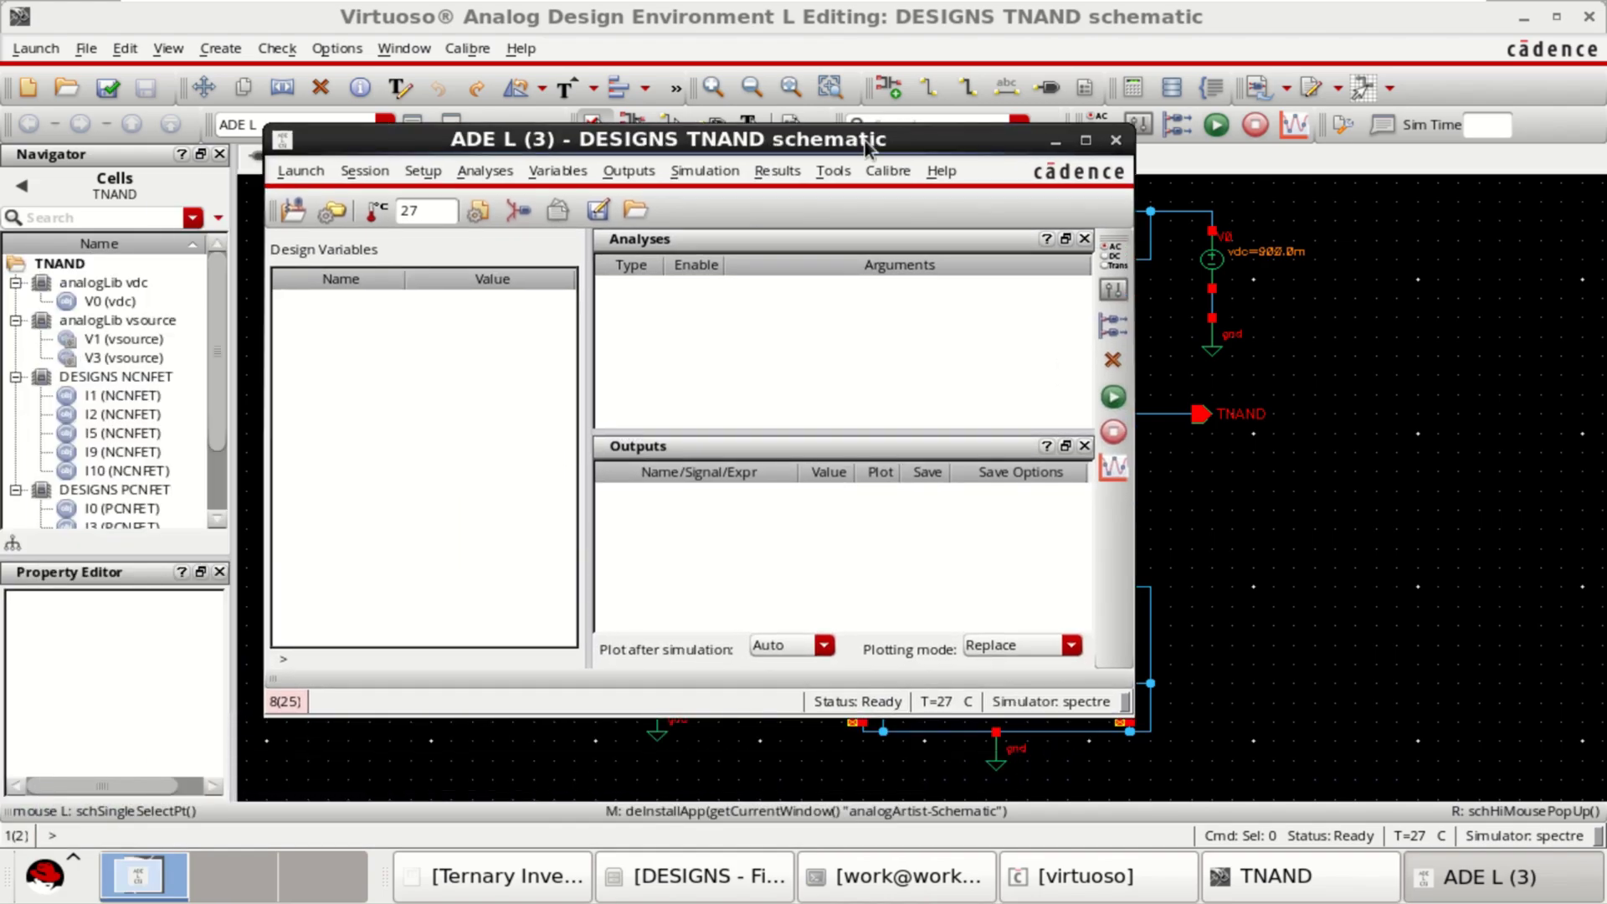
Add a tran analysis with 15n stop time, moderate accuracy, and Enabled ticked.
right_click(790, 340)
click(862, 335)
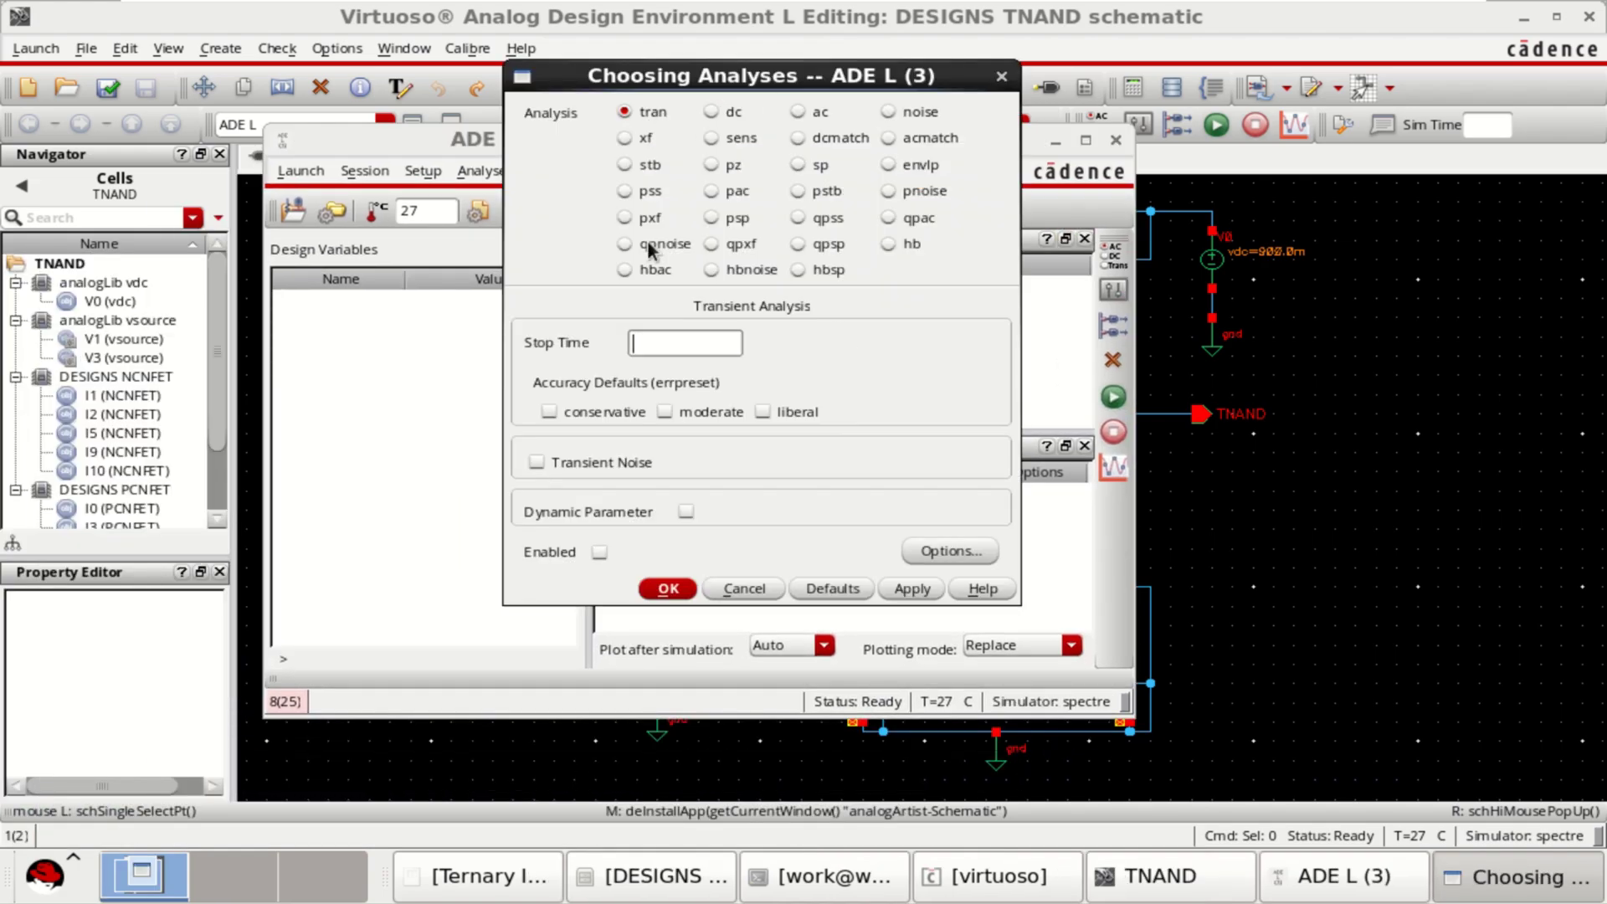
text(15n)
click(695, 410)
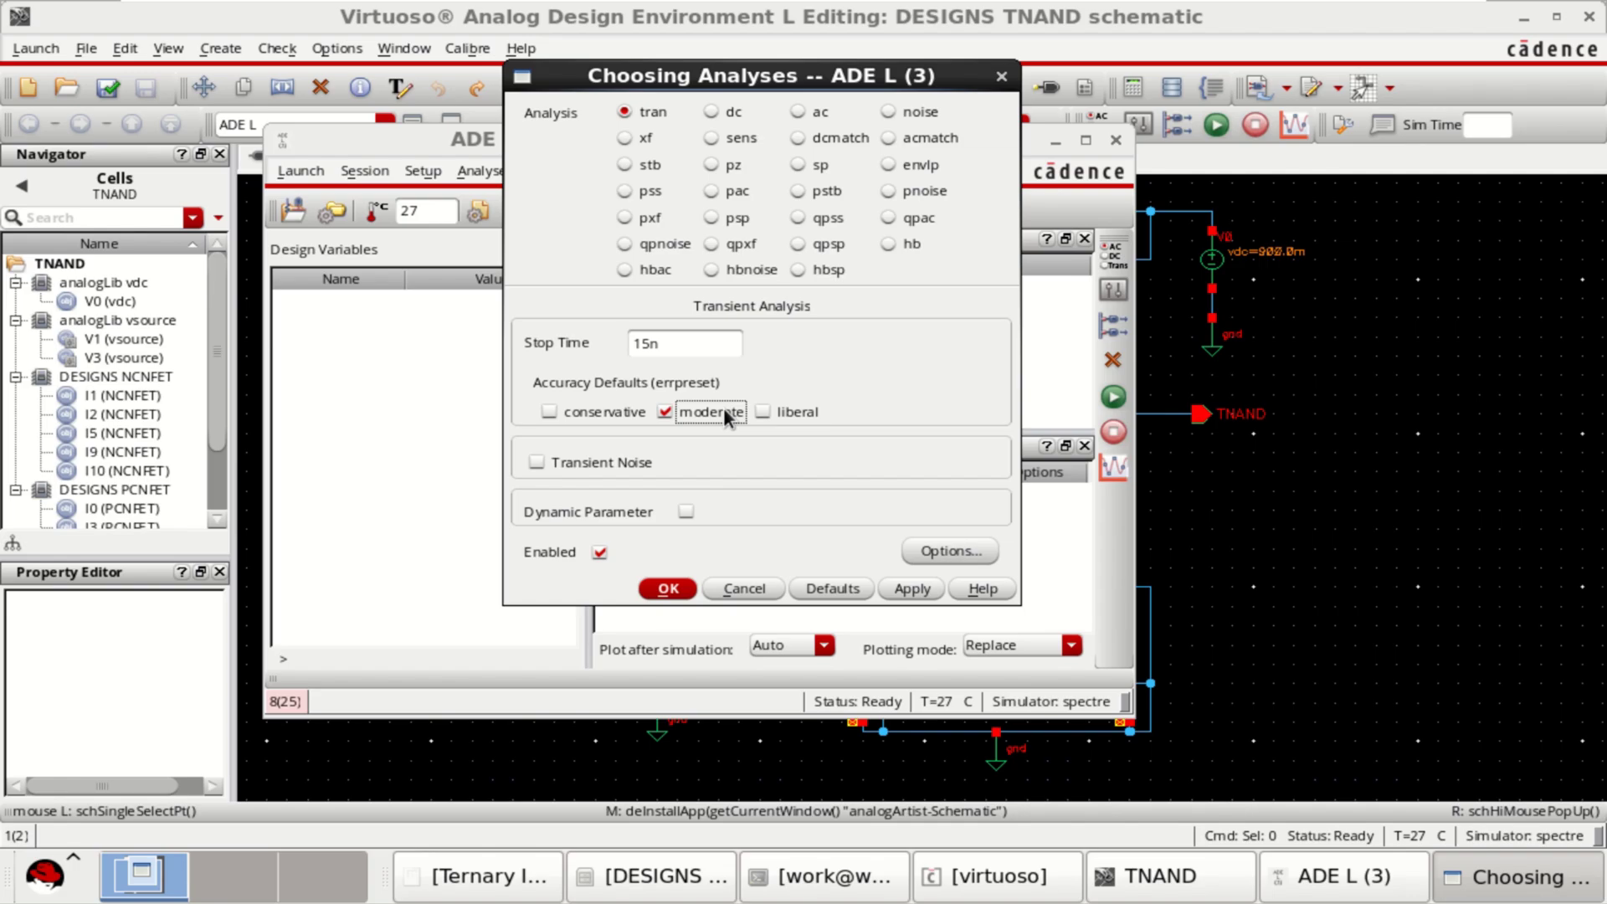
click(668, 588)
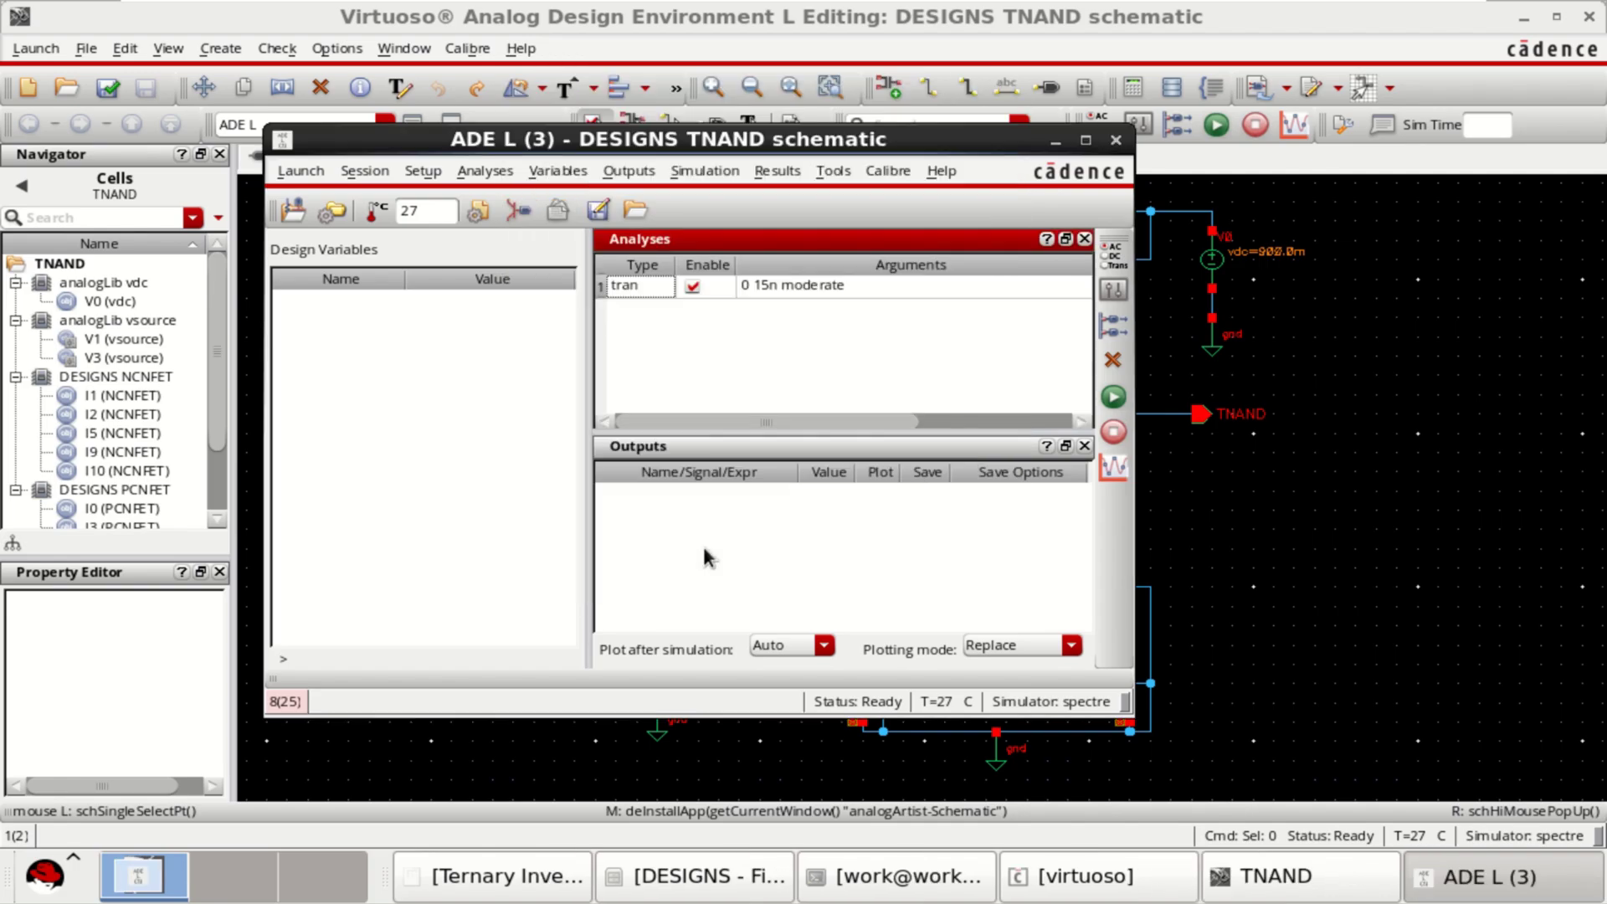
Pick nets A, B, TNAND, V0's MINUS terminal and net010 on the schematic as plotted outputs.
right_click(814, 520)
click(877, 514)
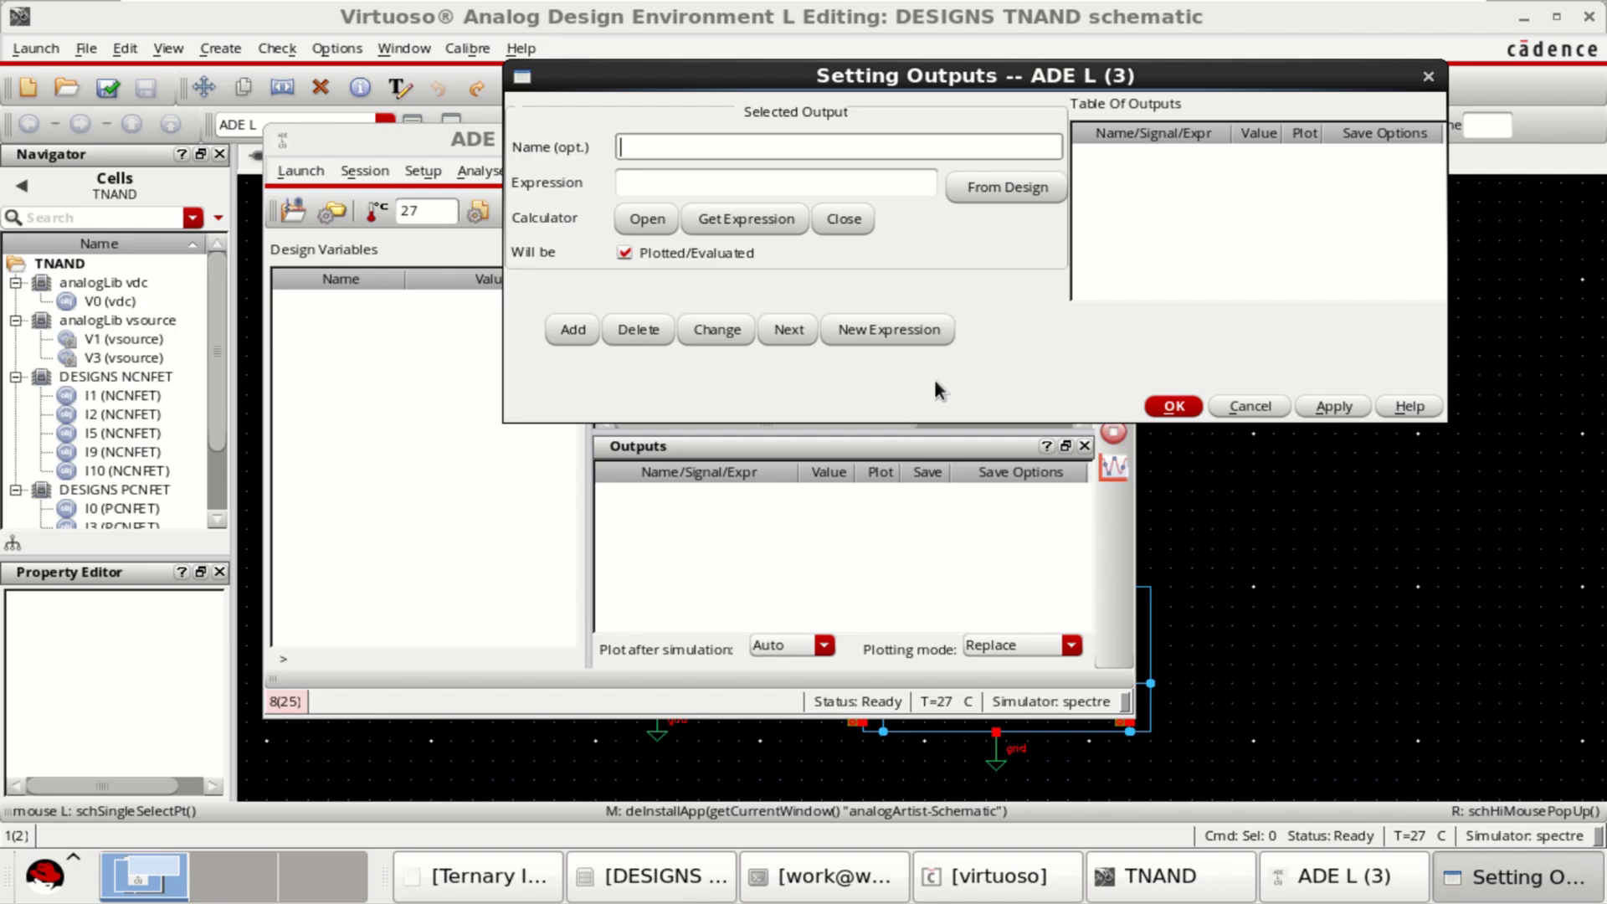
click(1017, 188)
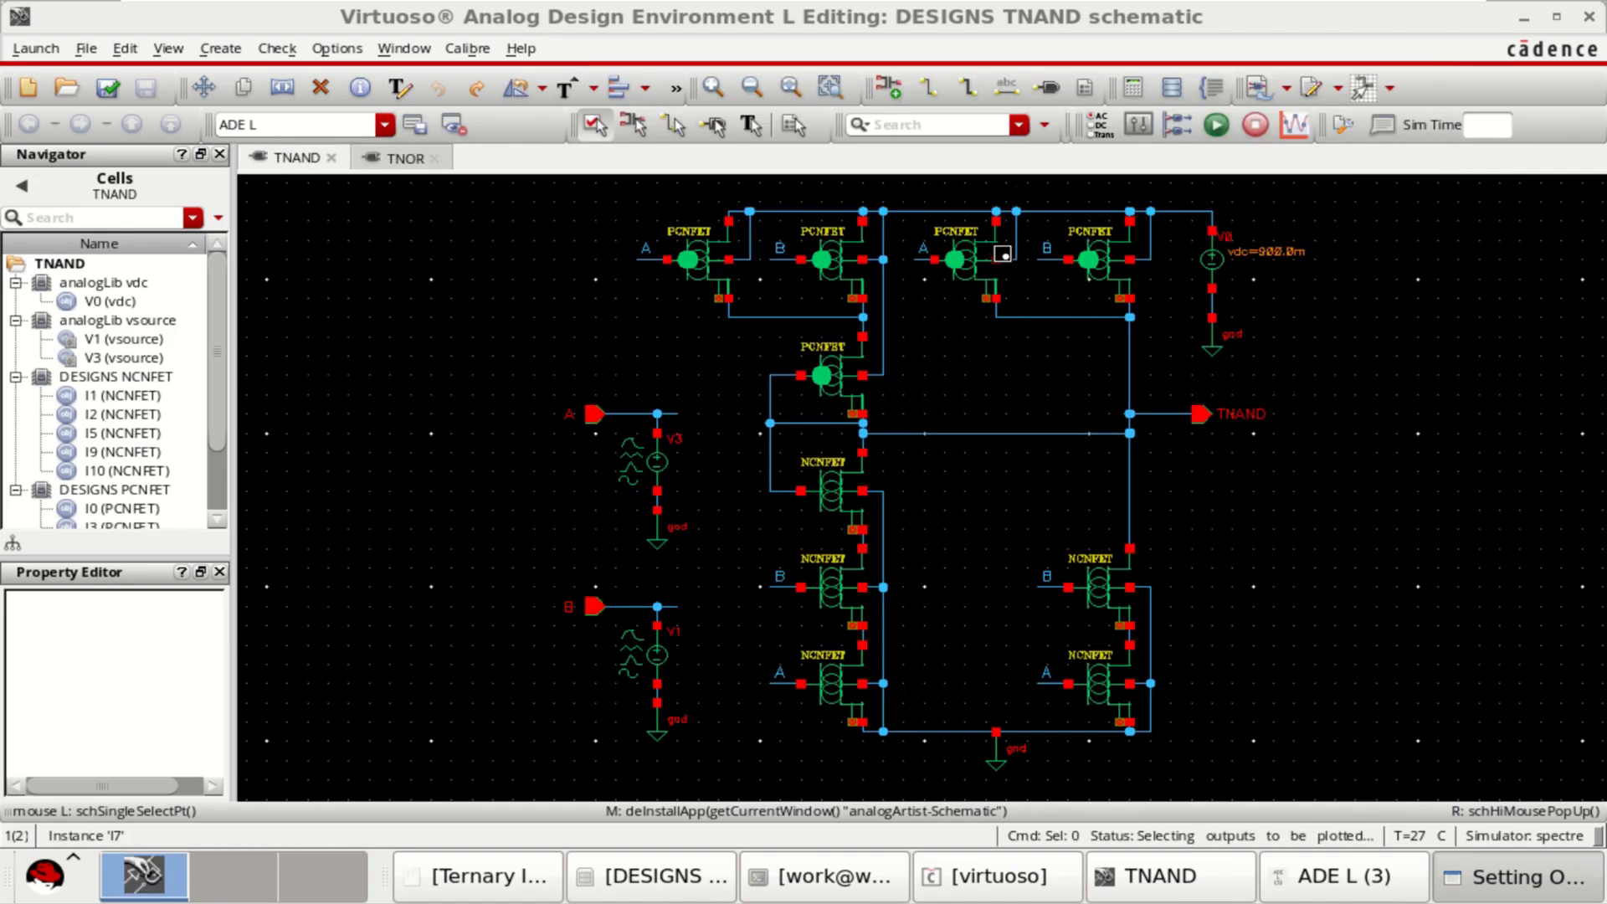
click(635, 414)
click(626, 607)
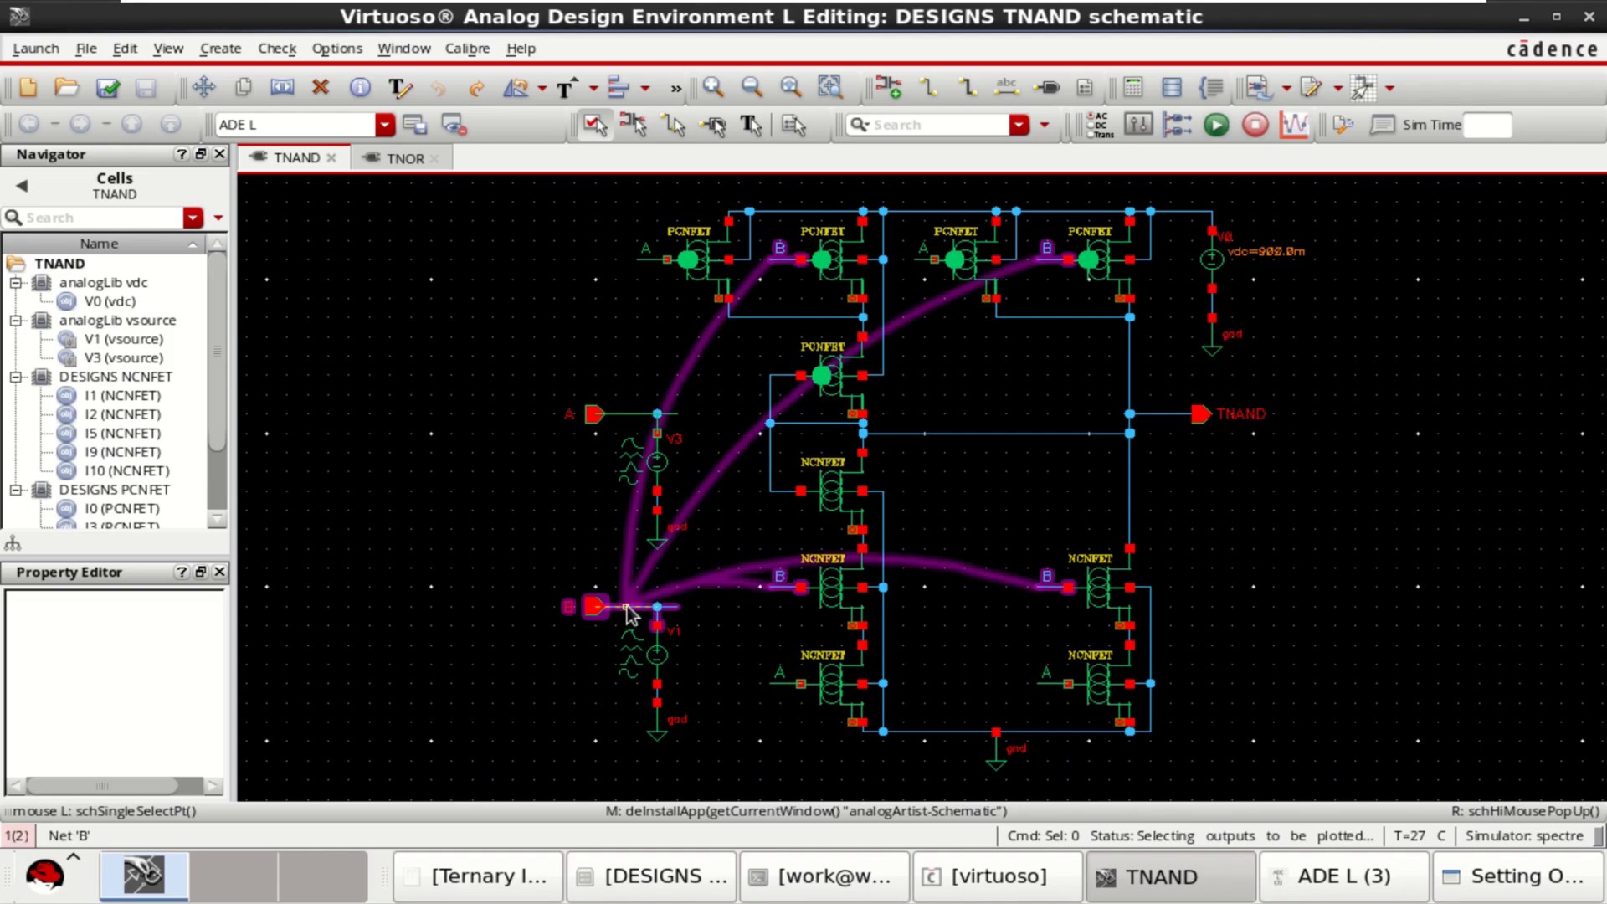
click(1162, 416)
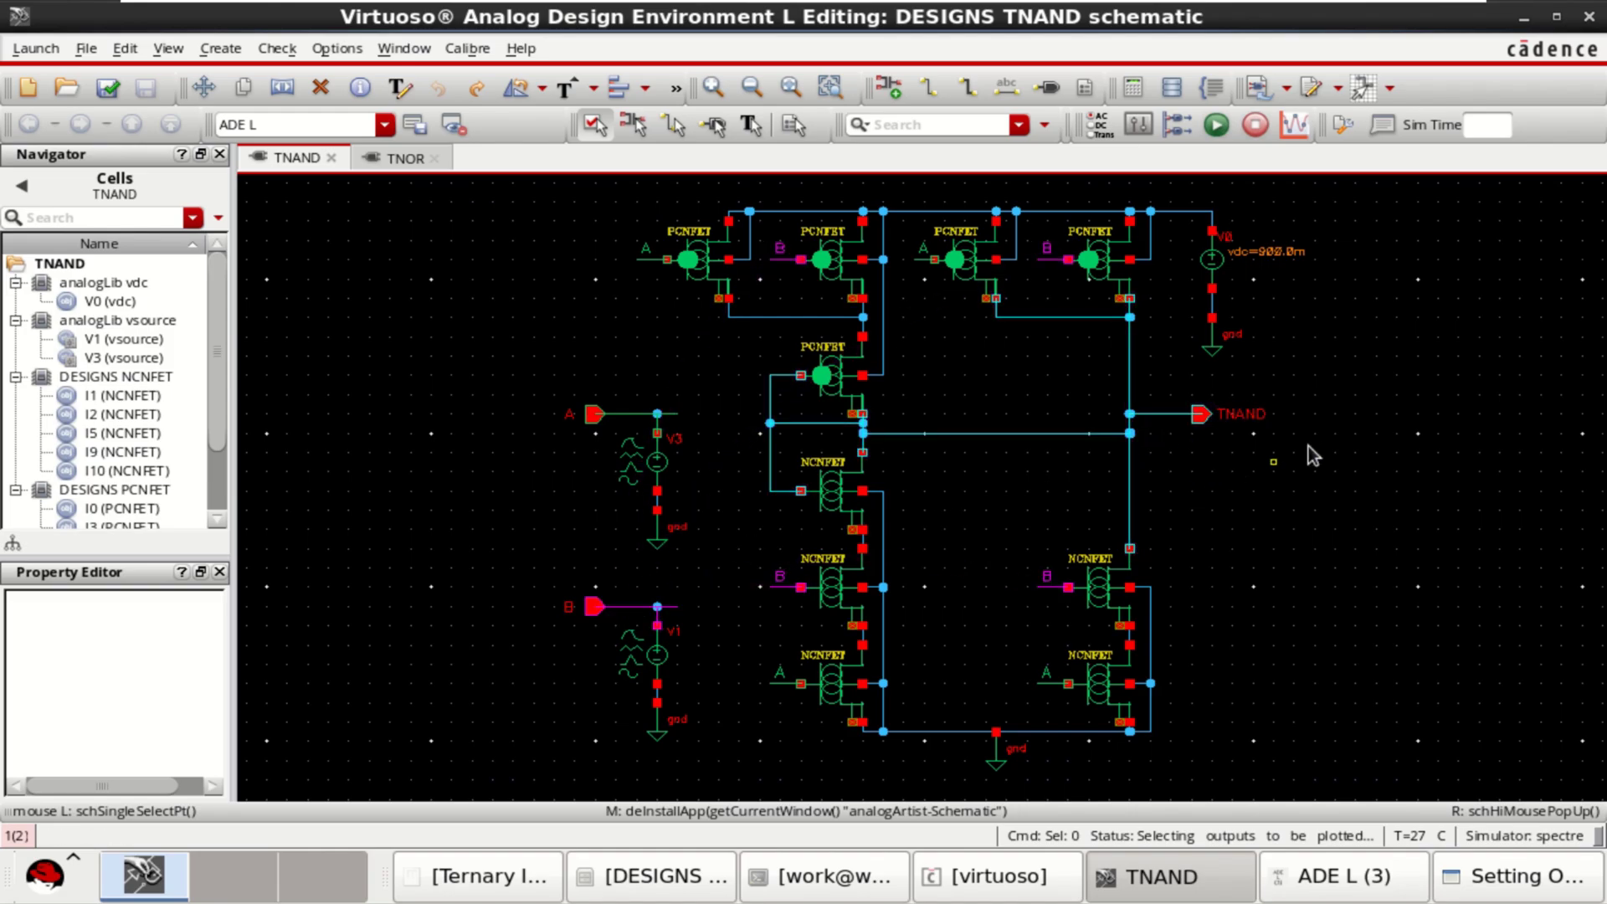
click(1213, 288)
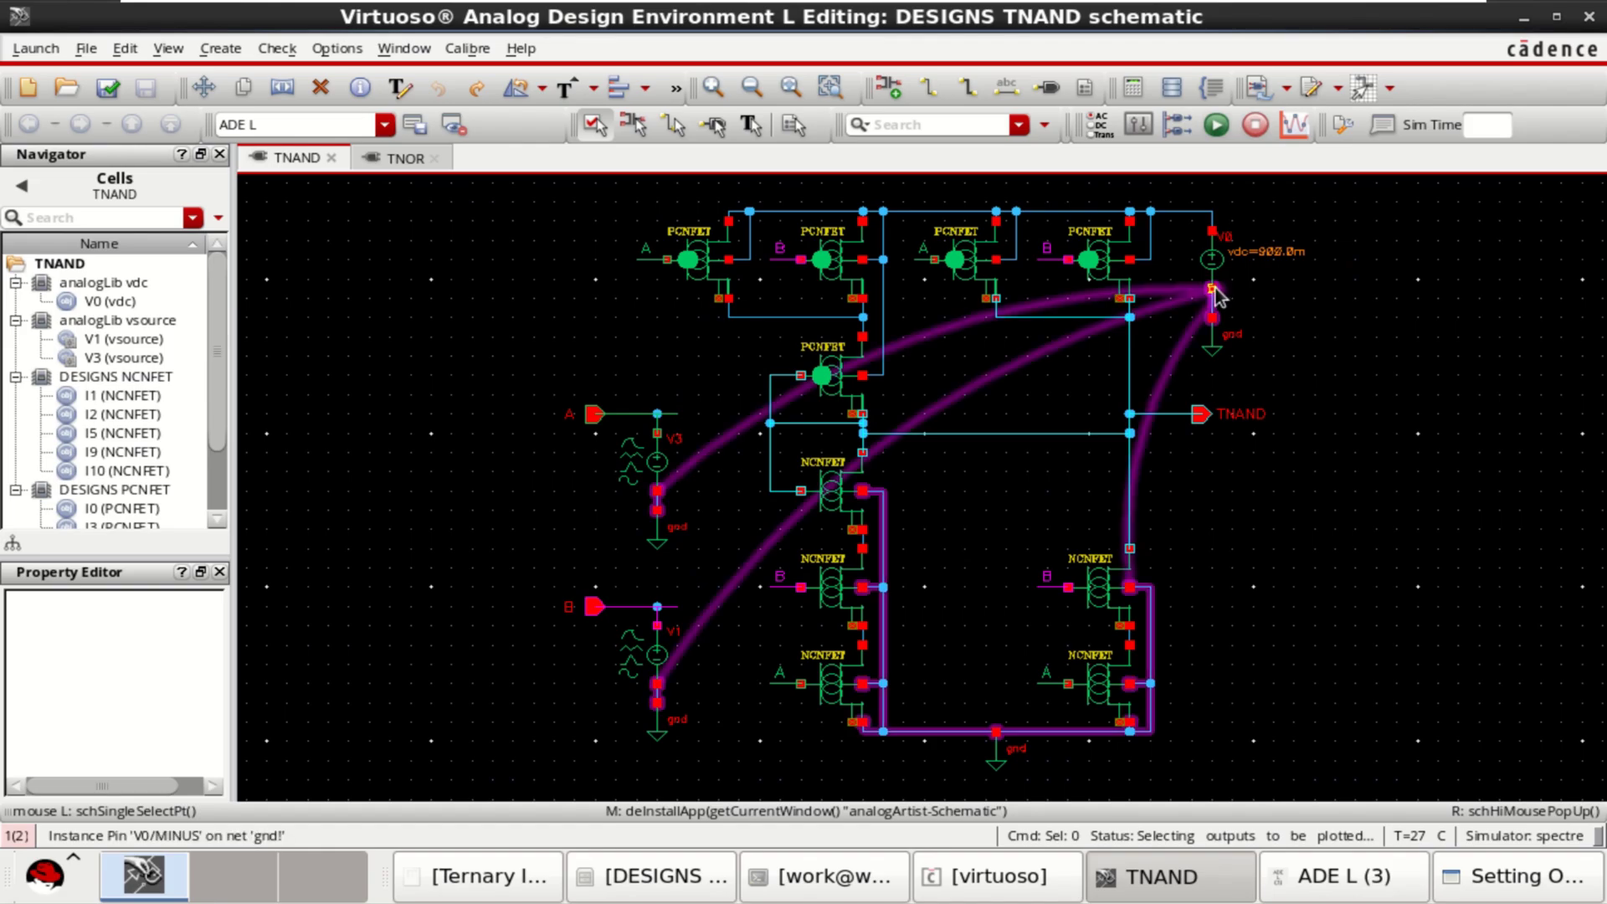
click(1213, 288)
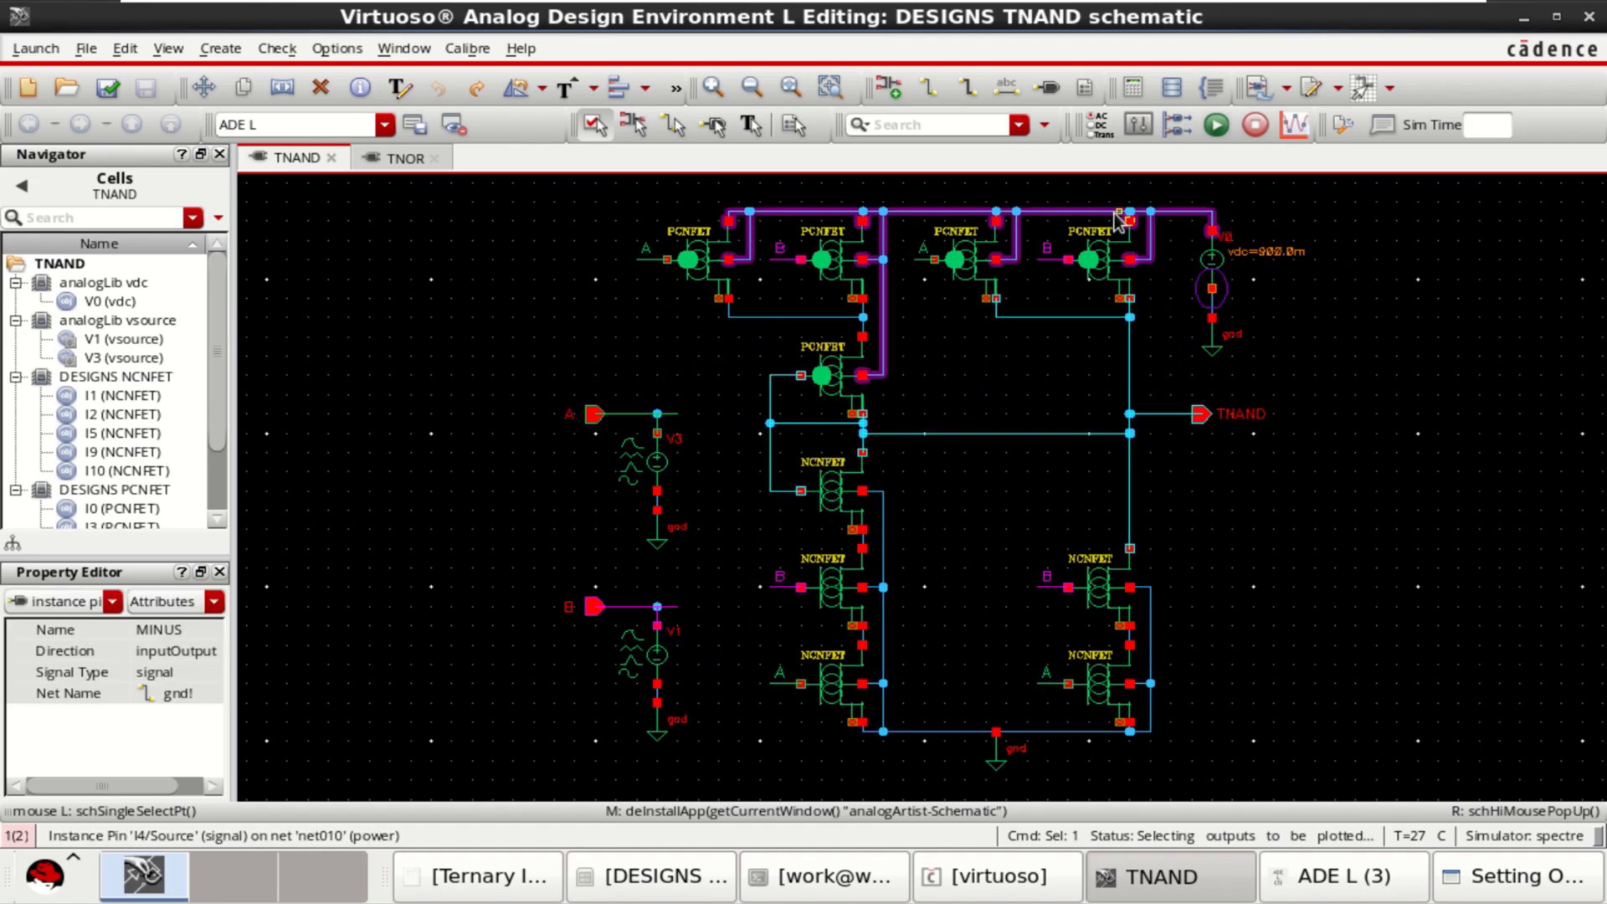
click(1185, 219)
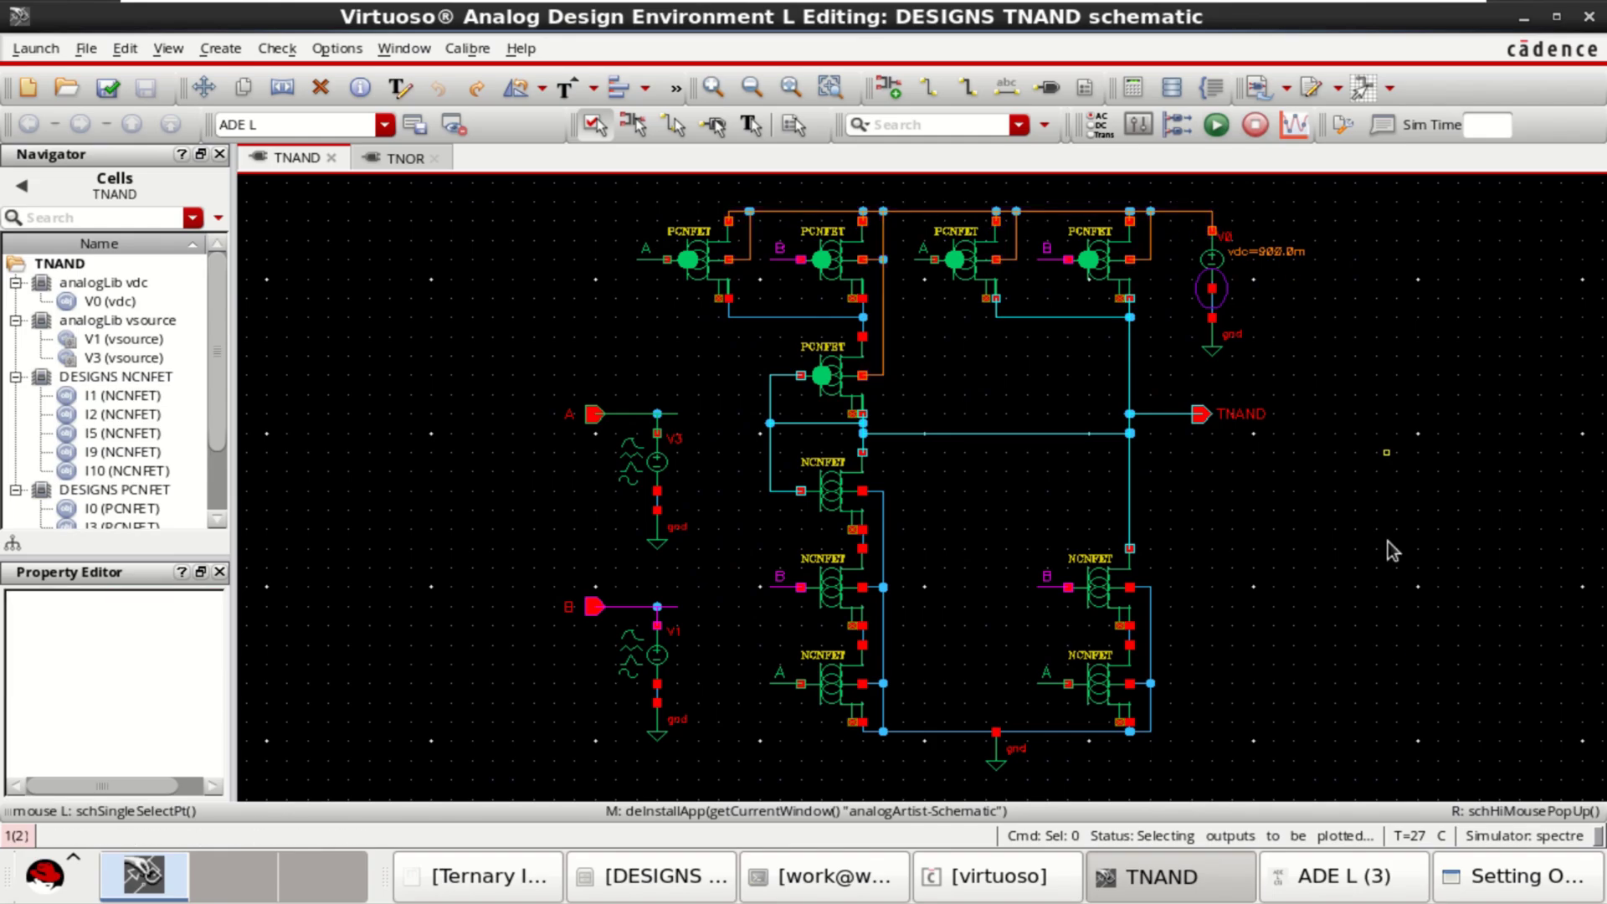
click(1477, 879)
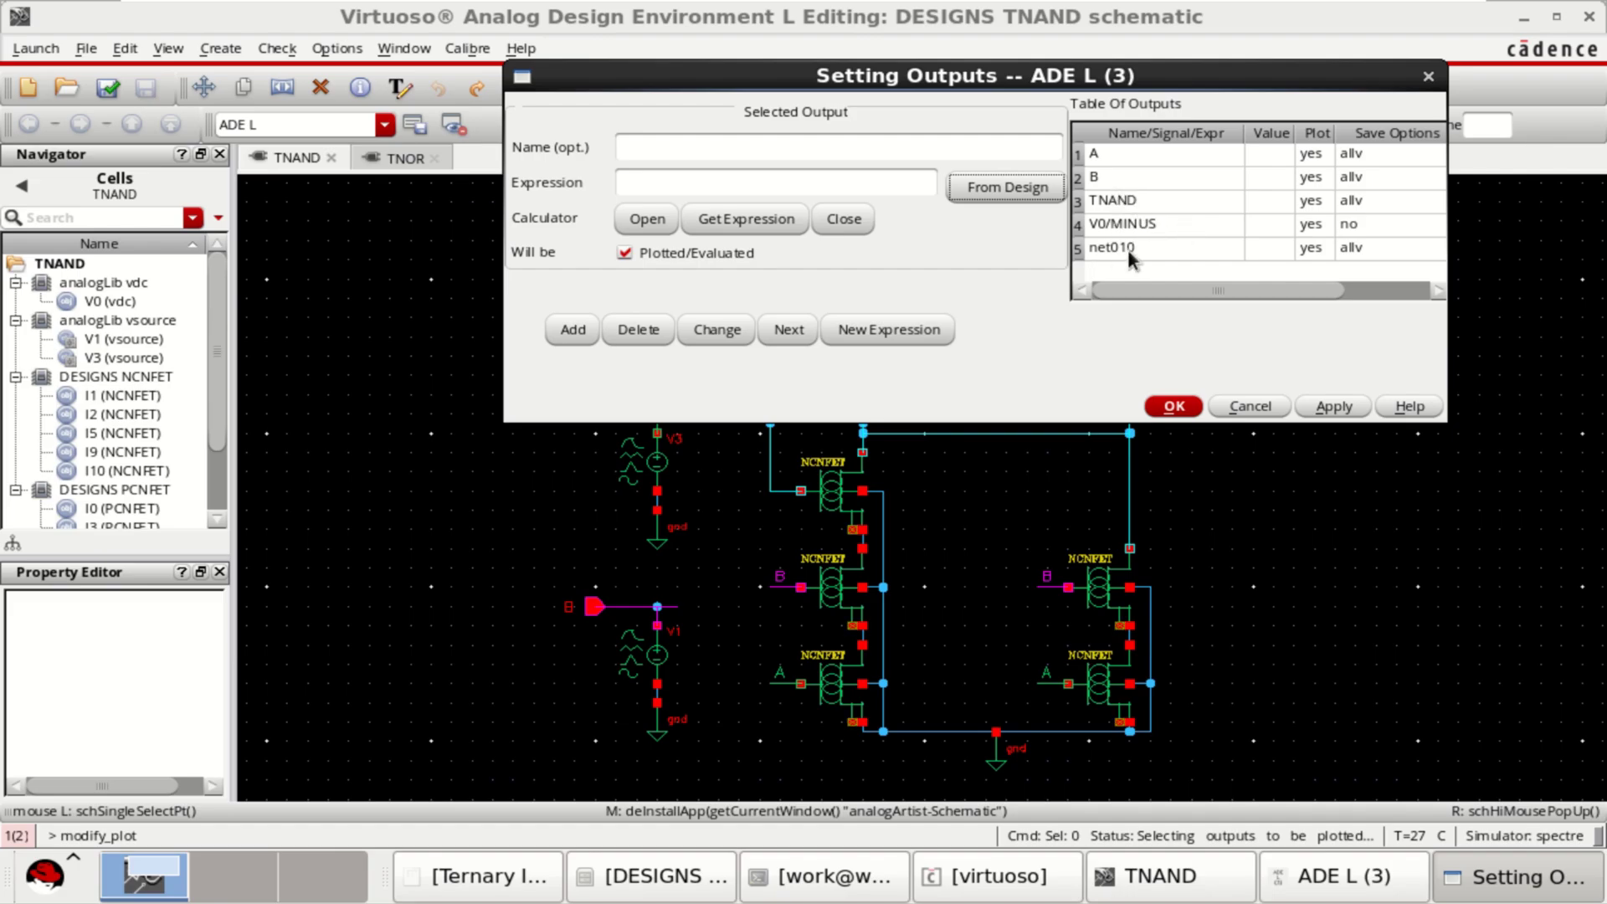
click(1175, 407)
Widen the ADE L Outputs pane and netlist-and-run the 15 ns transient simulation.
click(1487, 879)
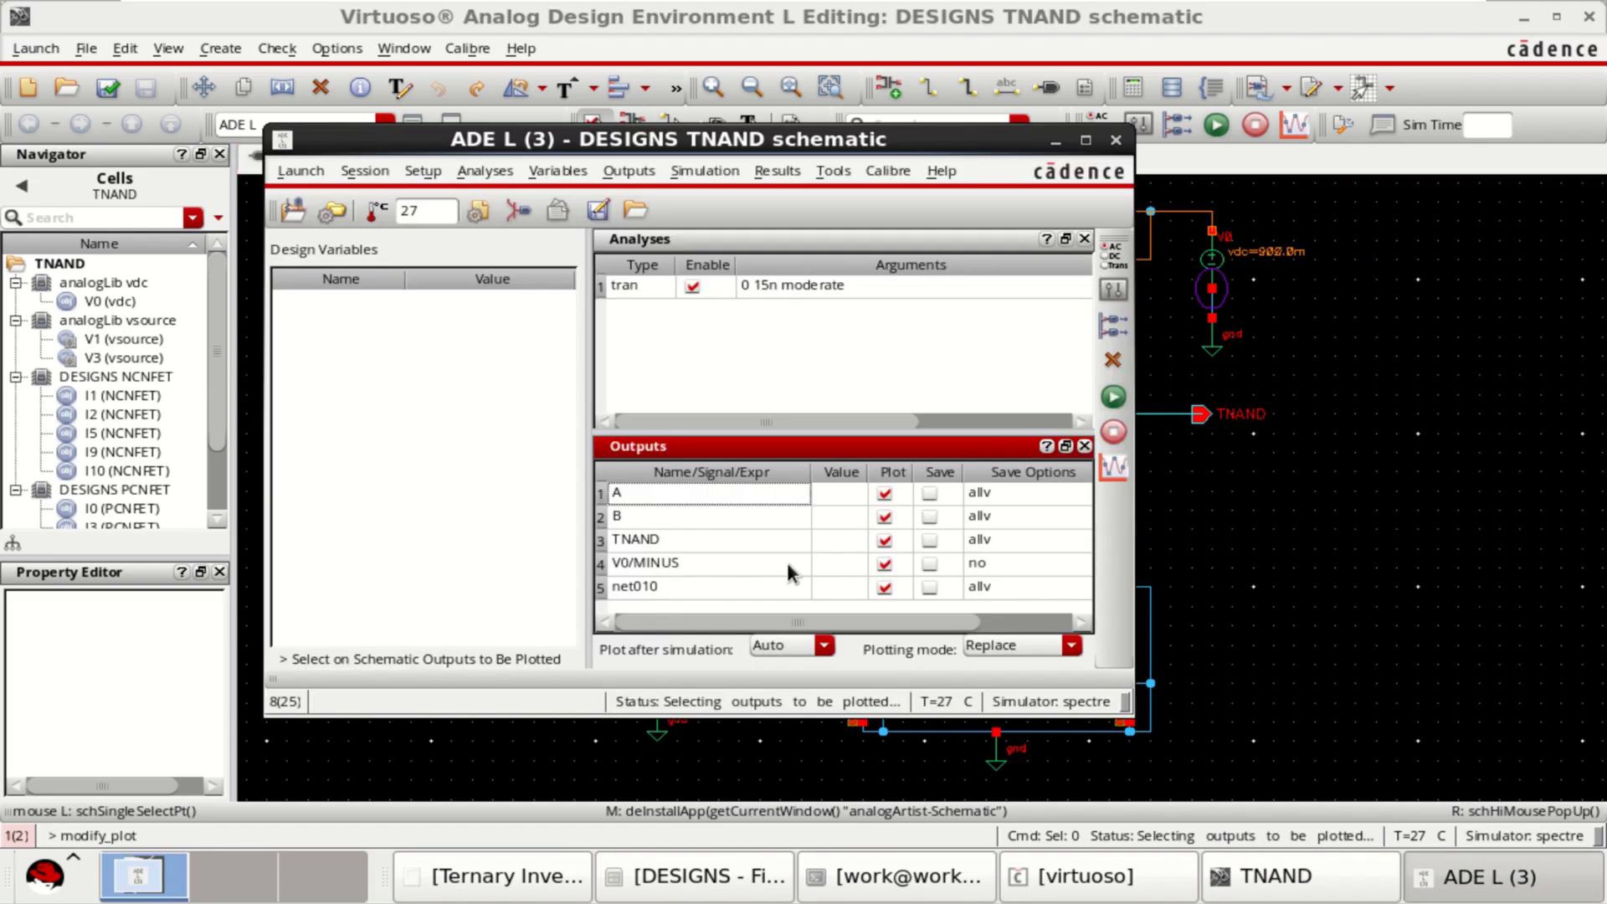
drag(588, 431, 545, 427)
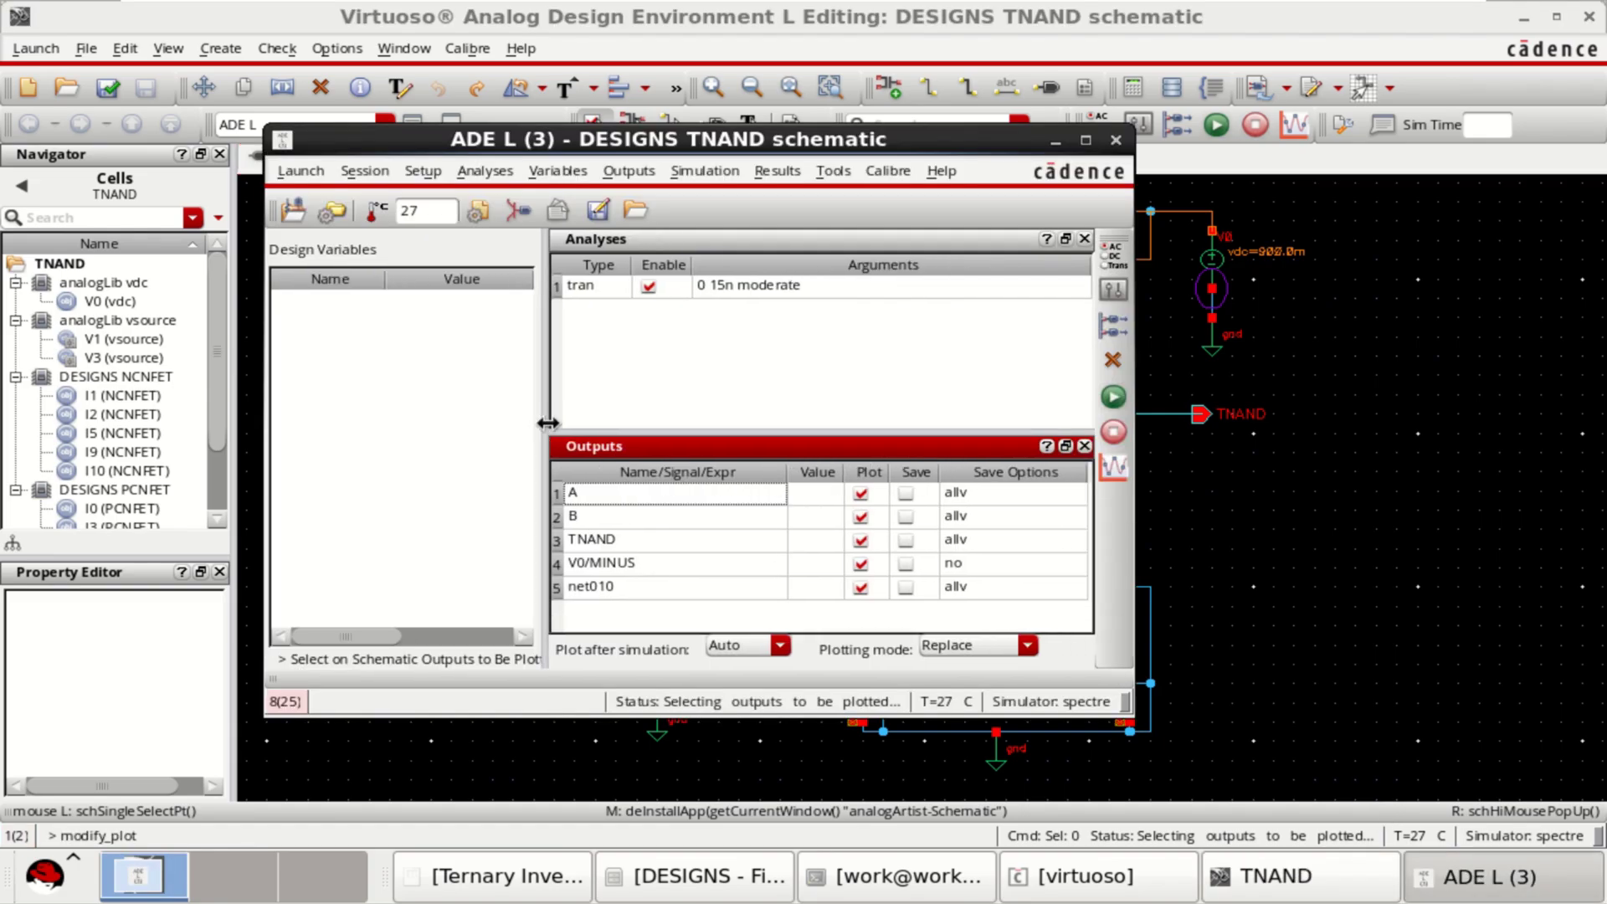
click(1117, 398)
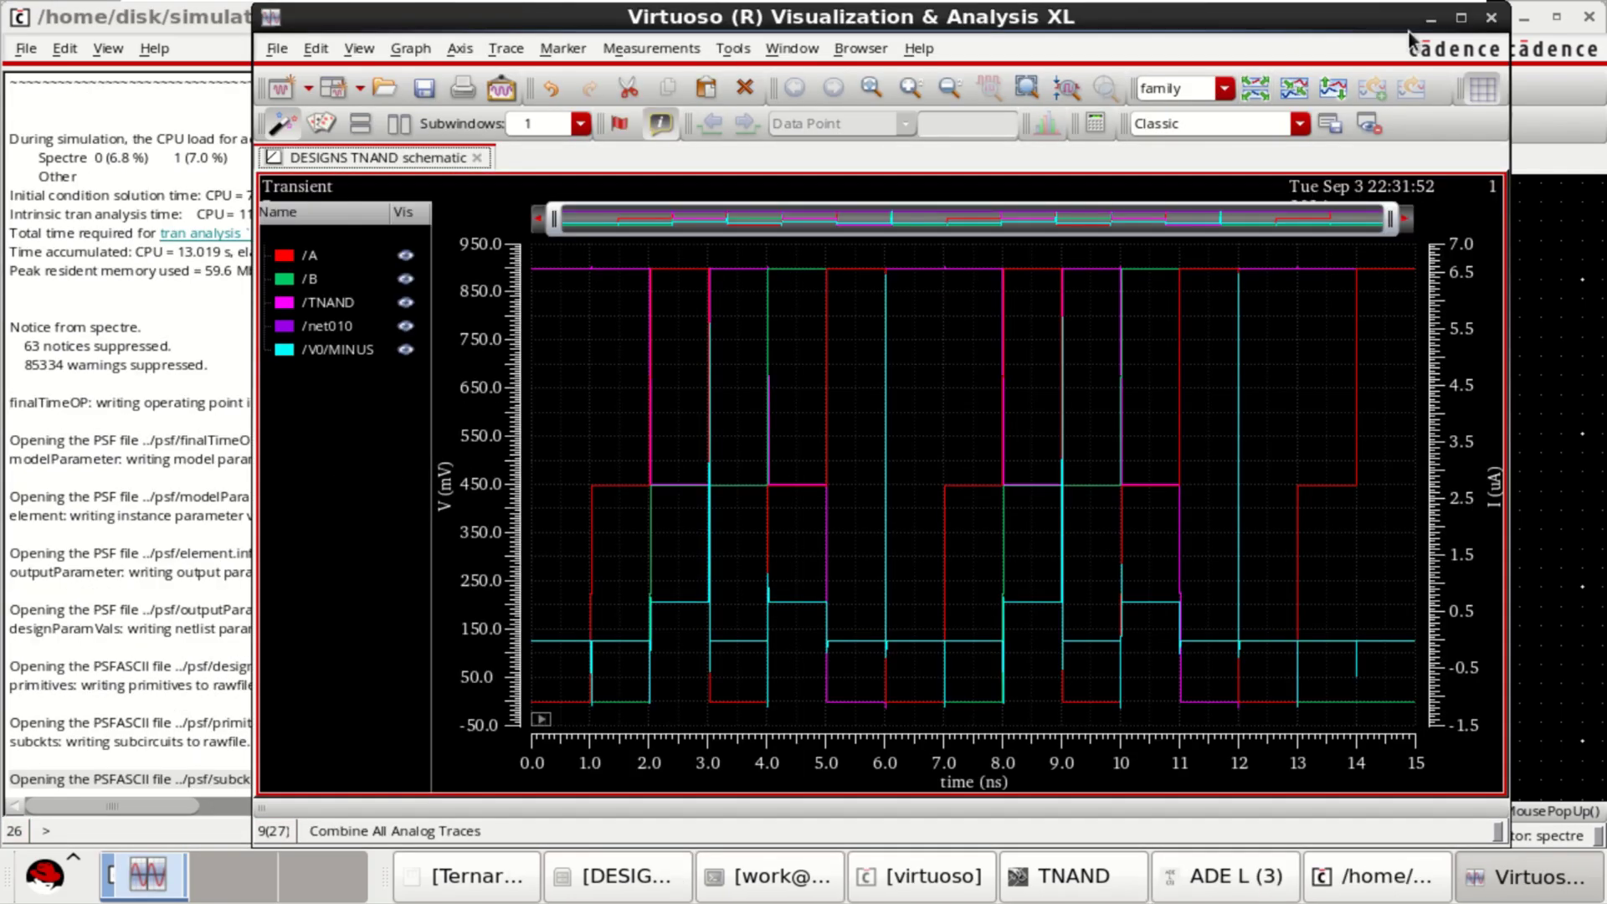
Maximize the waveform window, split all traces into strips, and inspect the /B and /TNAND traces.
click(1461, 17)
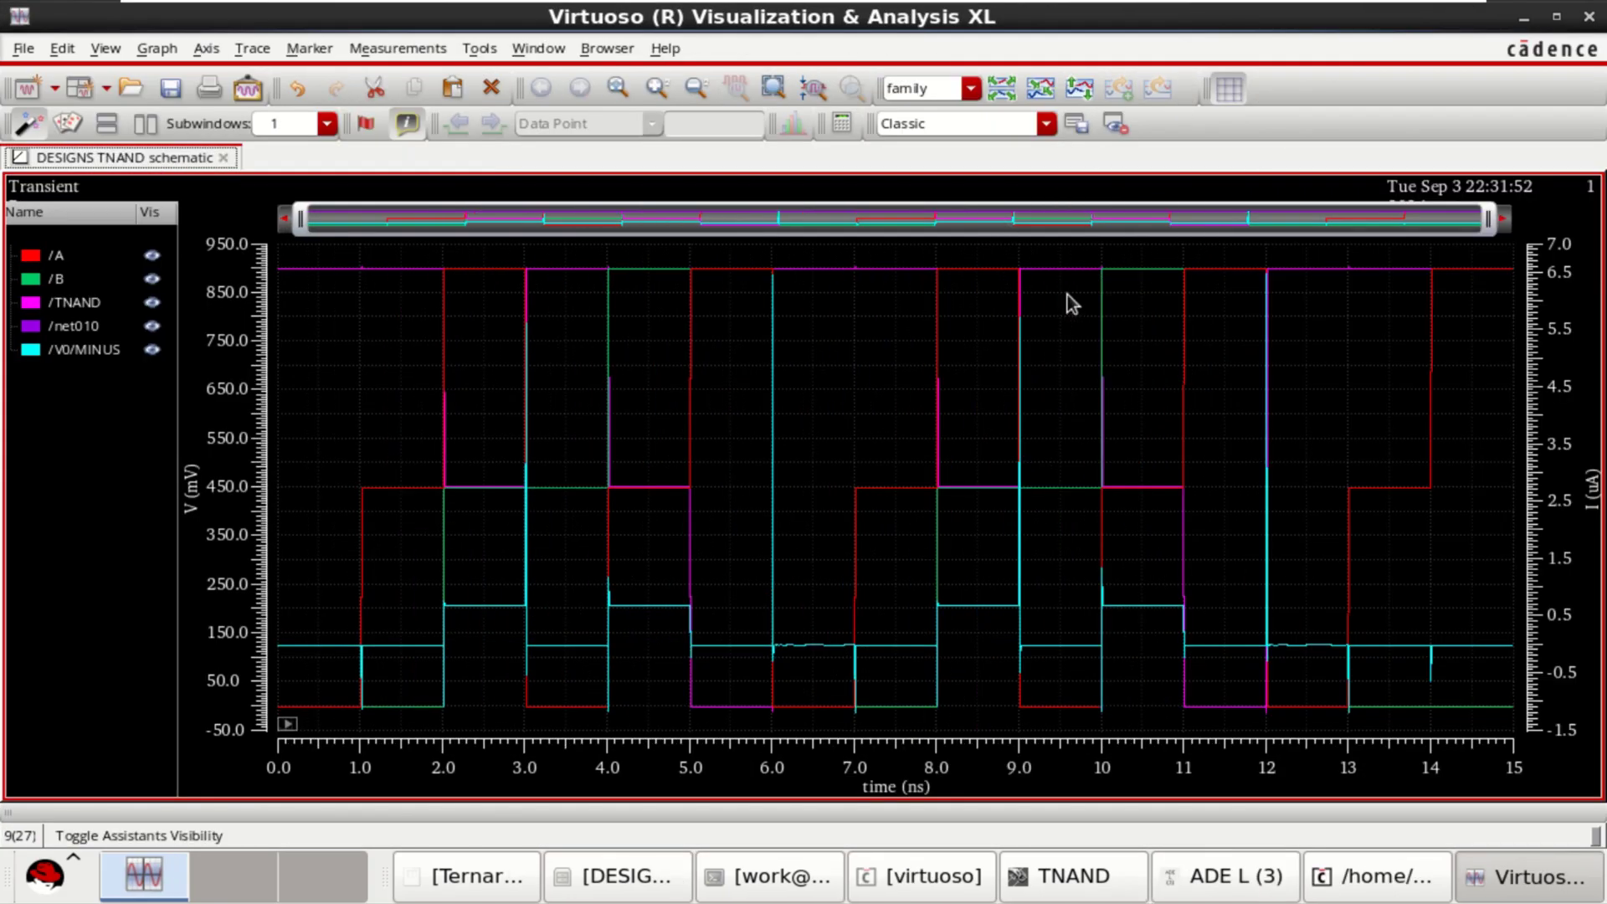
click(1002, 88)
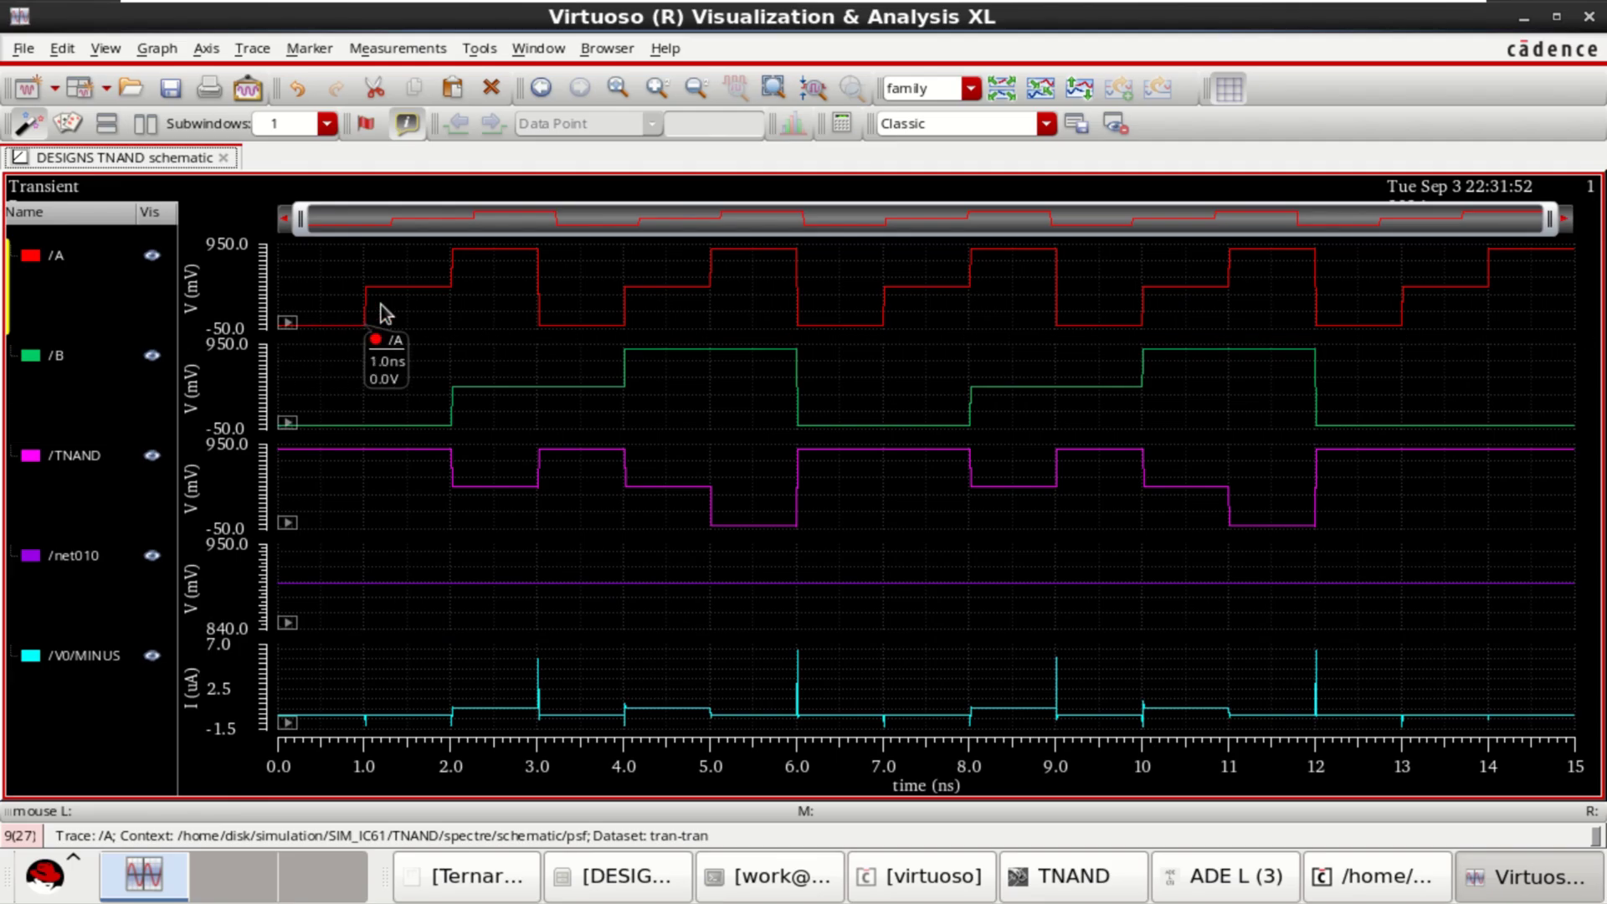
mouse_move(499, 257)
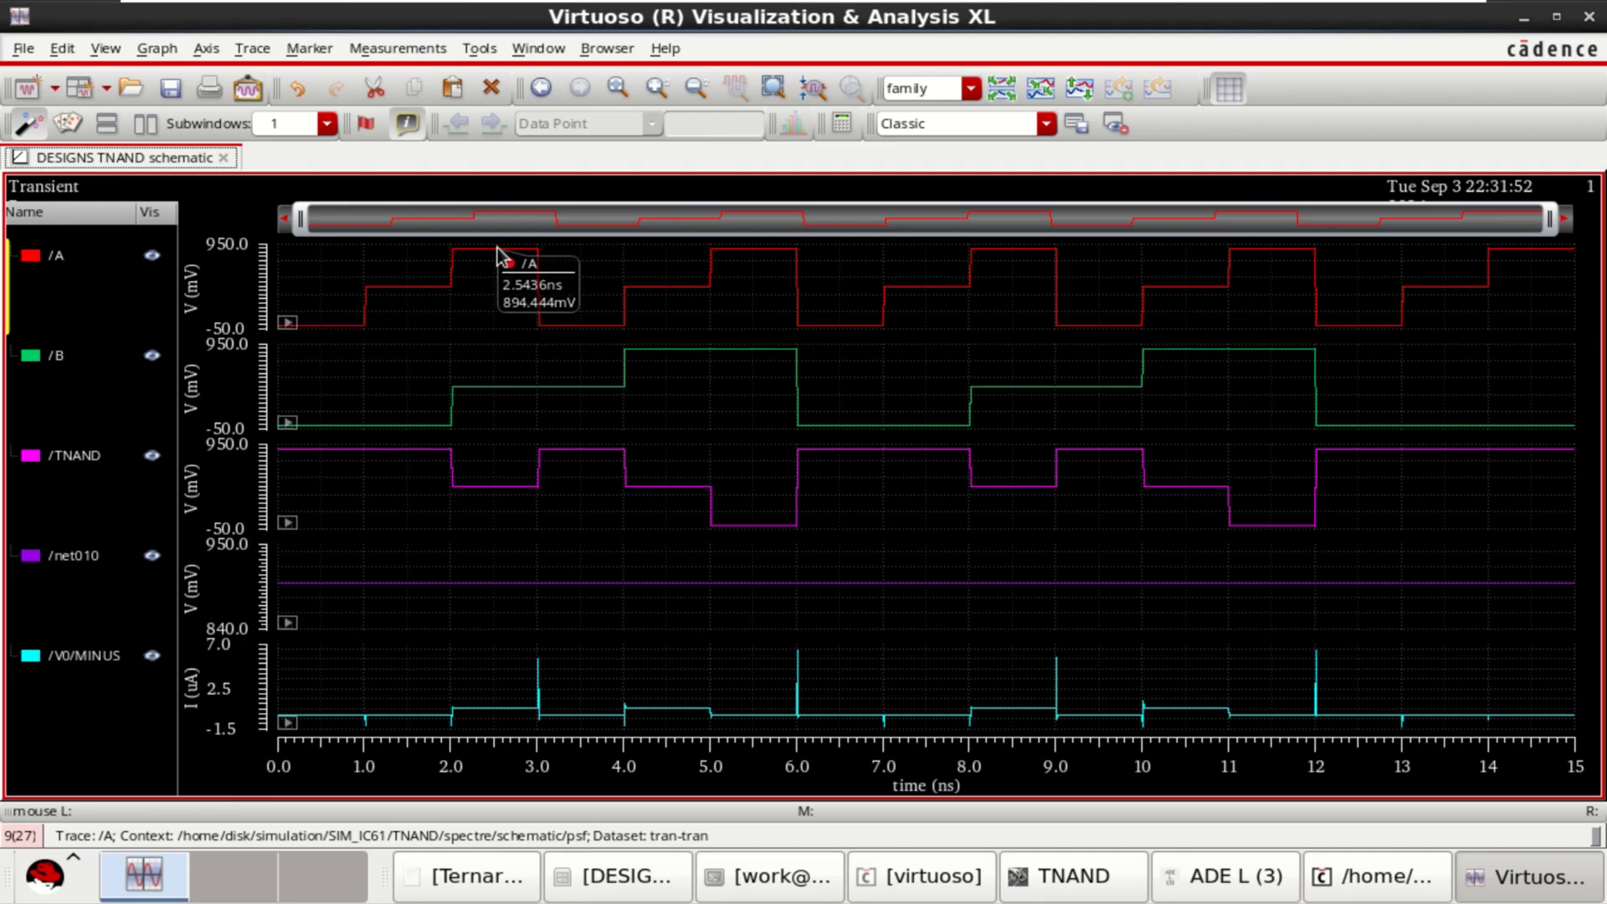
mouse_move(646, 310)
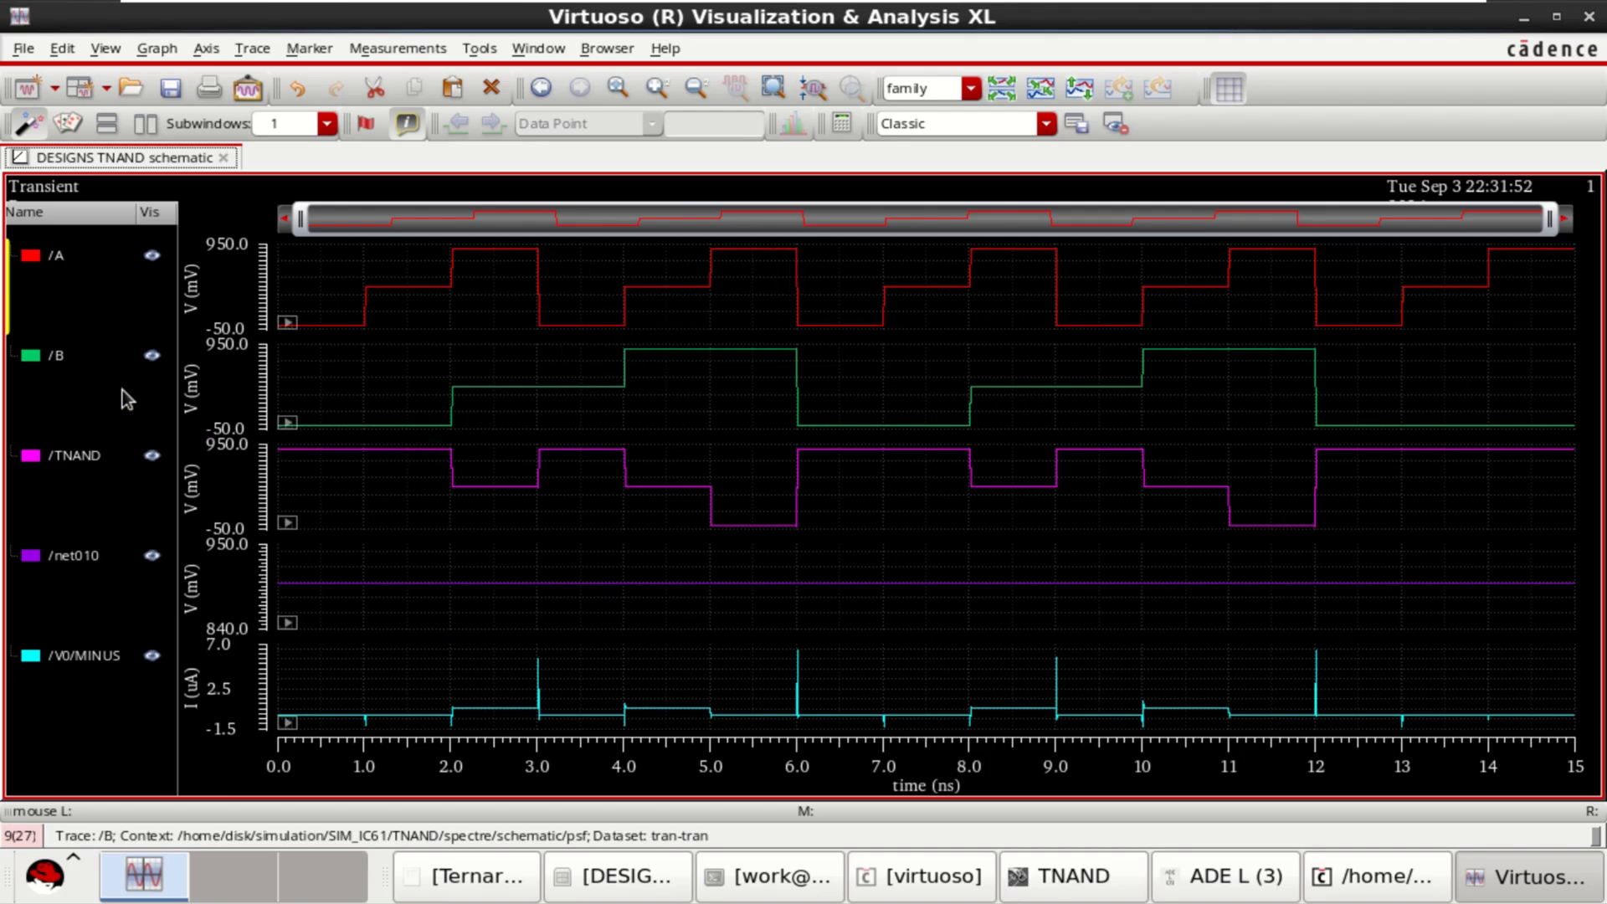
click(56, 358)
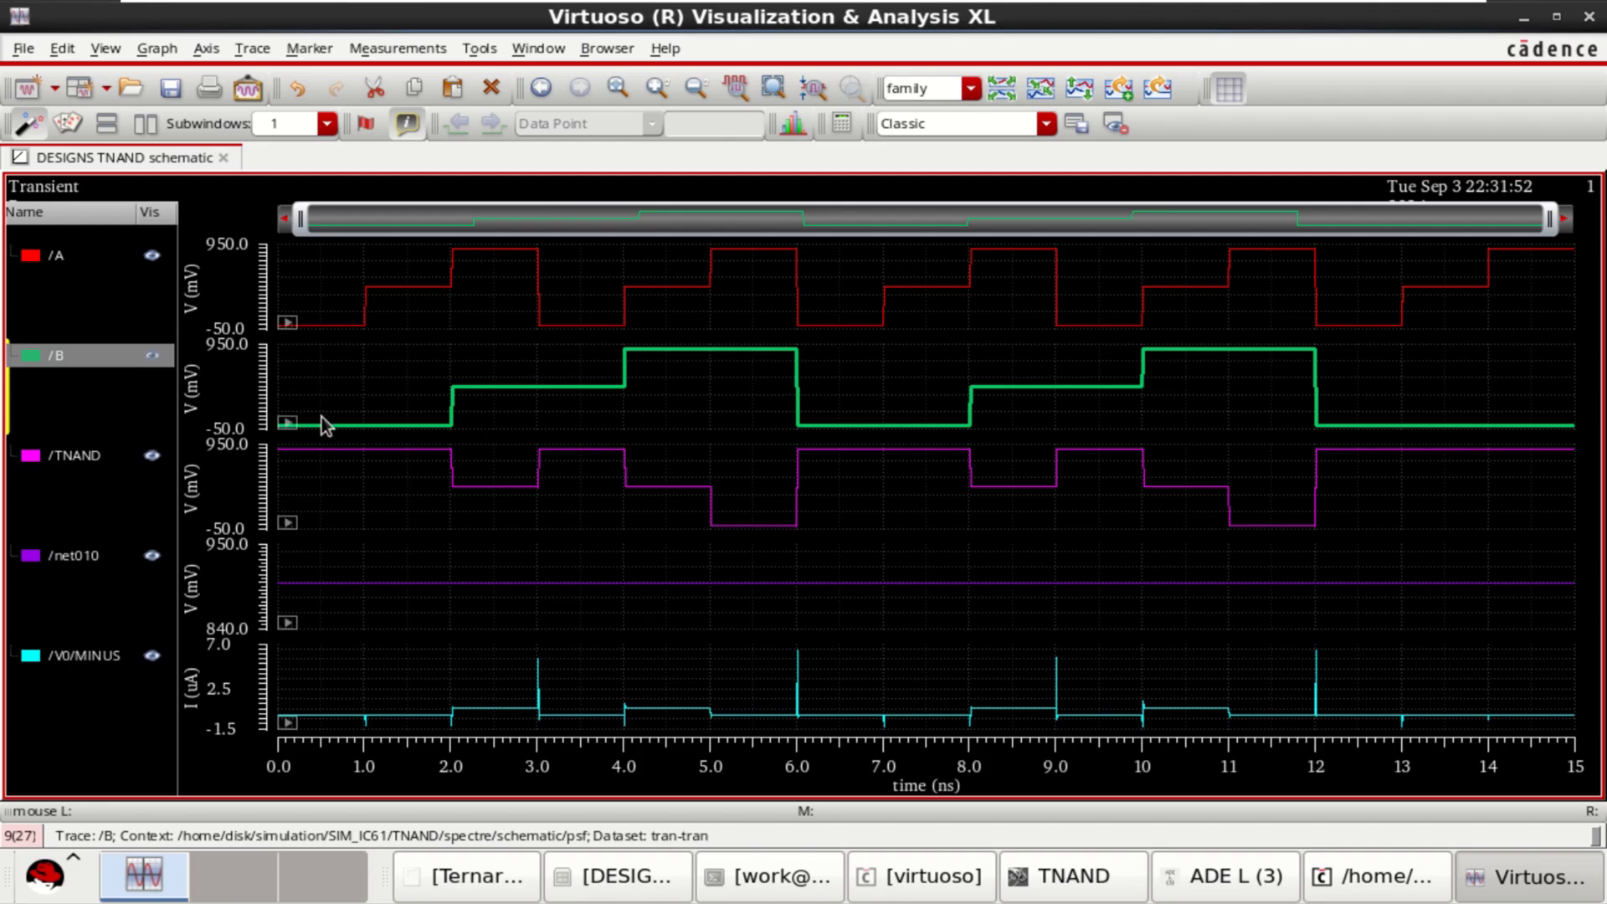
mouse_move(442, 431)
click(95, 457)
mouse_move(331, 332)
mouse_move(303, 458)
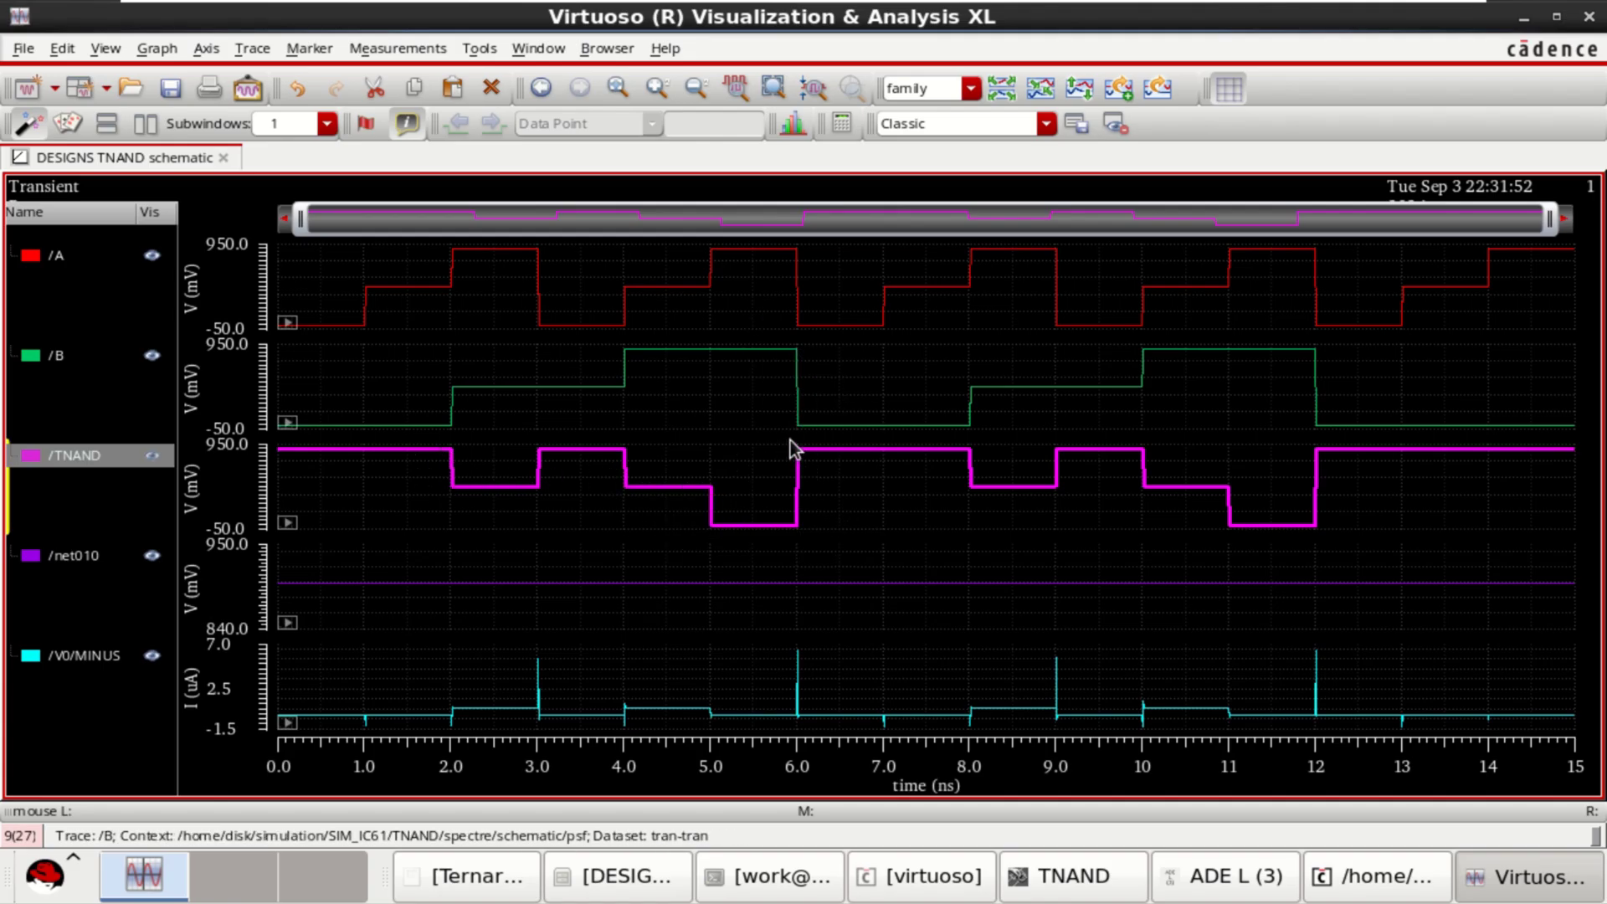
click(483, 879)
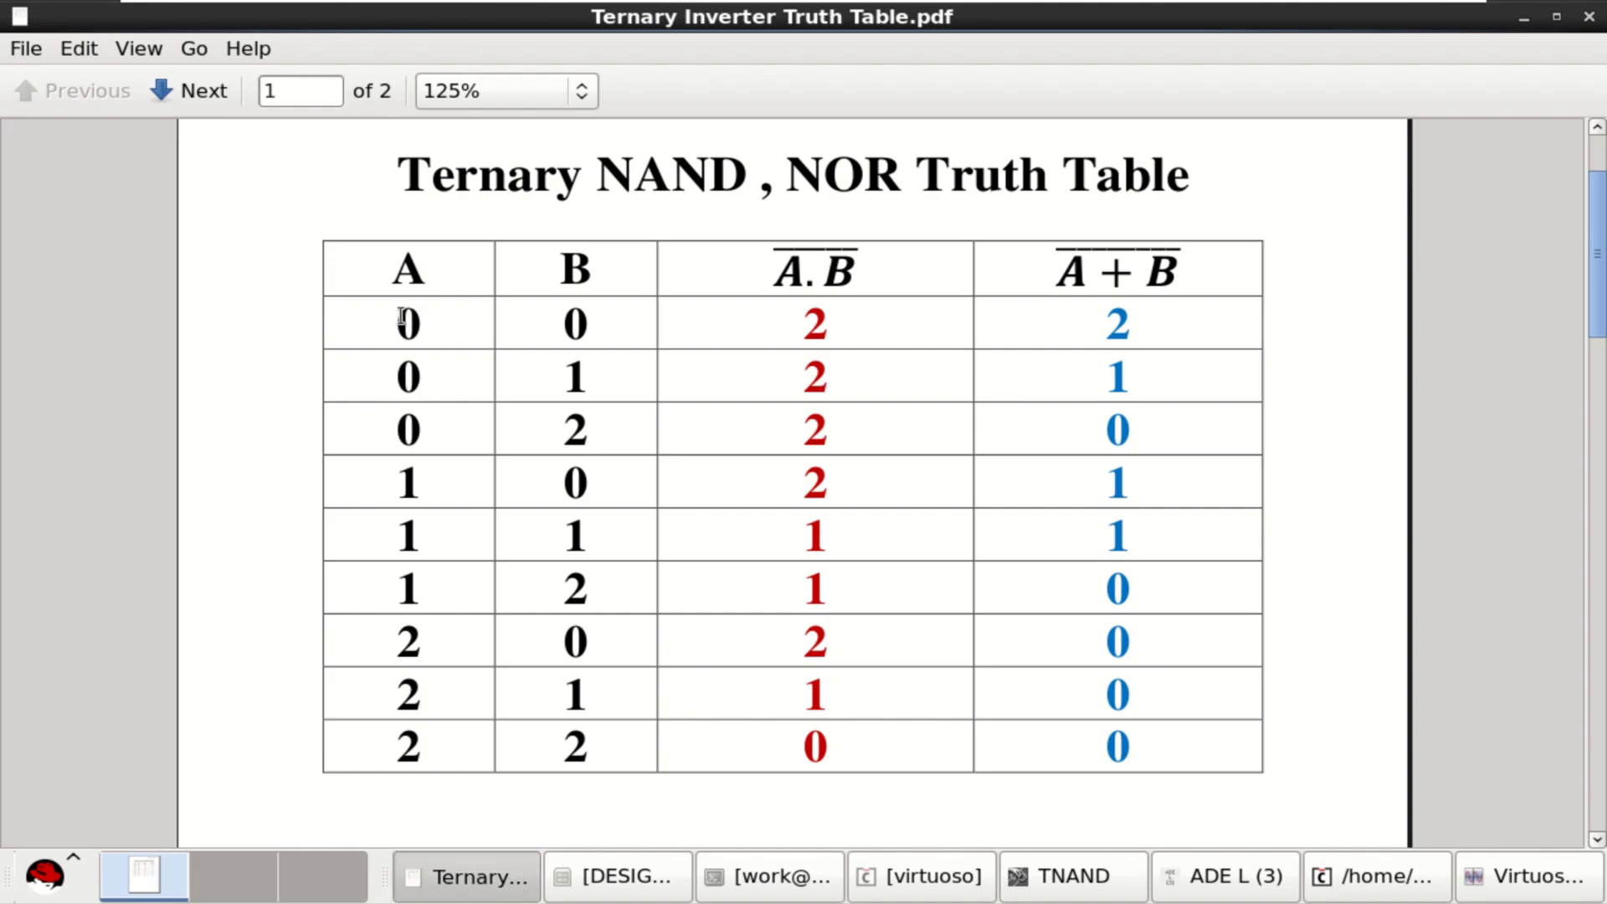
drag(404, 317, 538, 316)
drag(405, 318, 546, 319)
click(590, 323)
click(1522, 18)
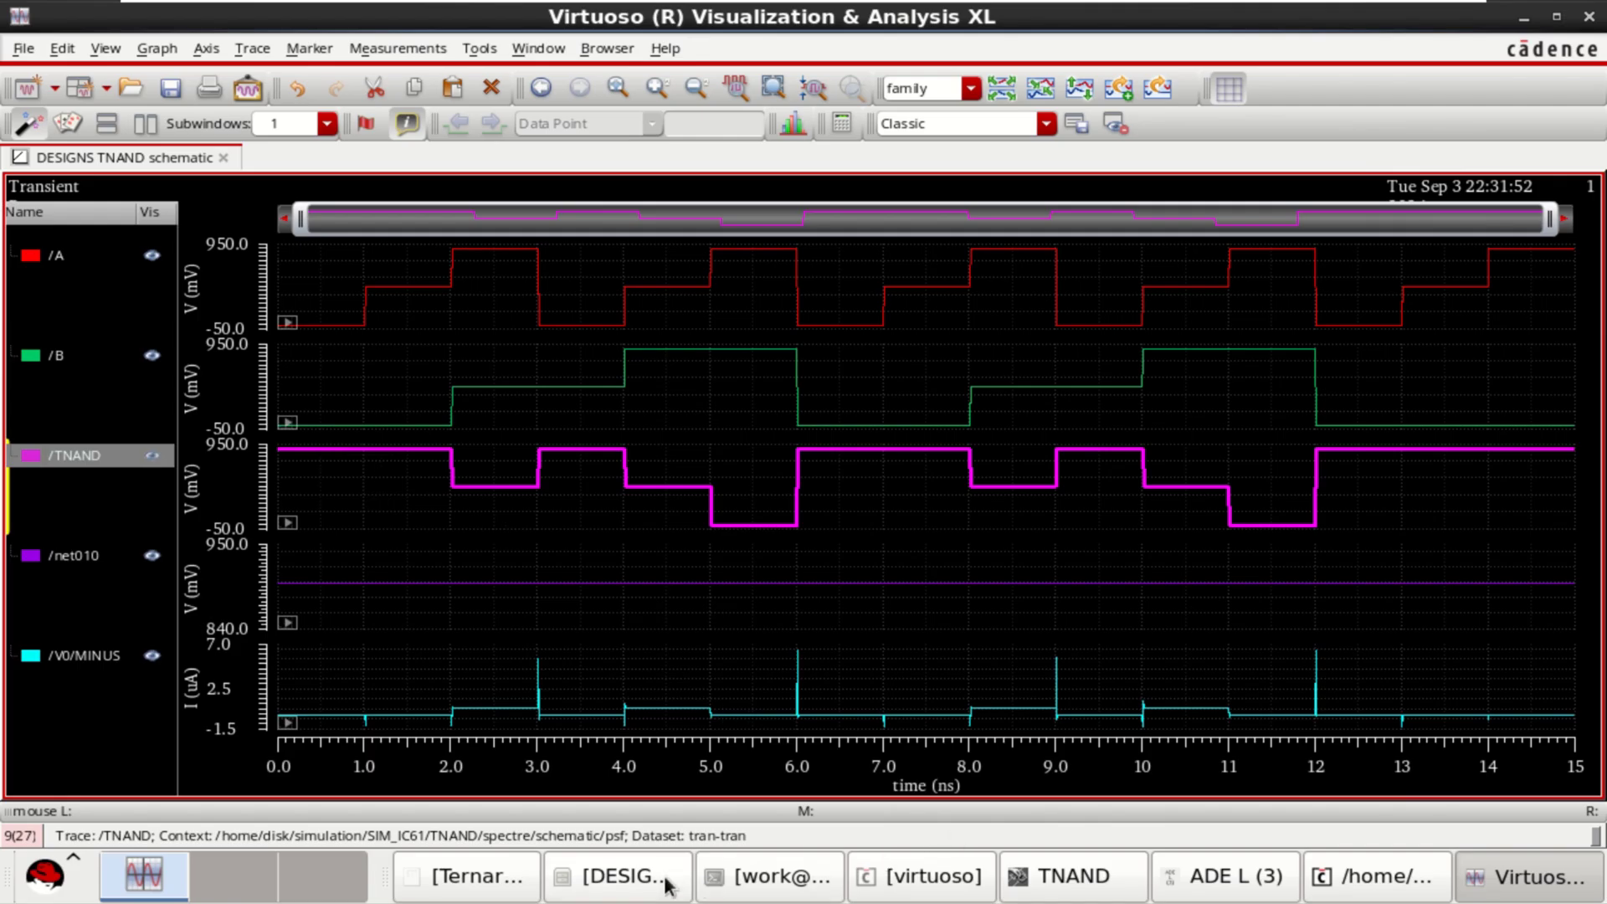
click(473, 876)
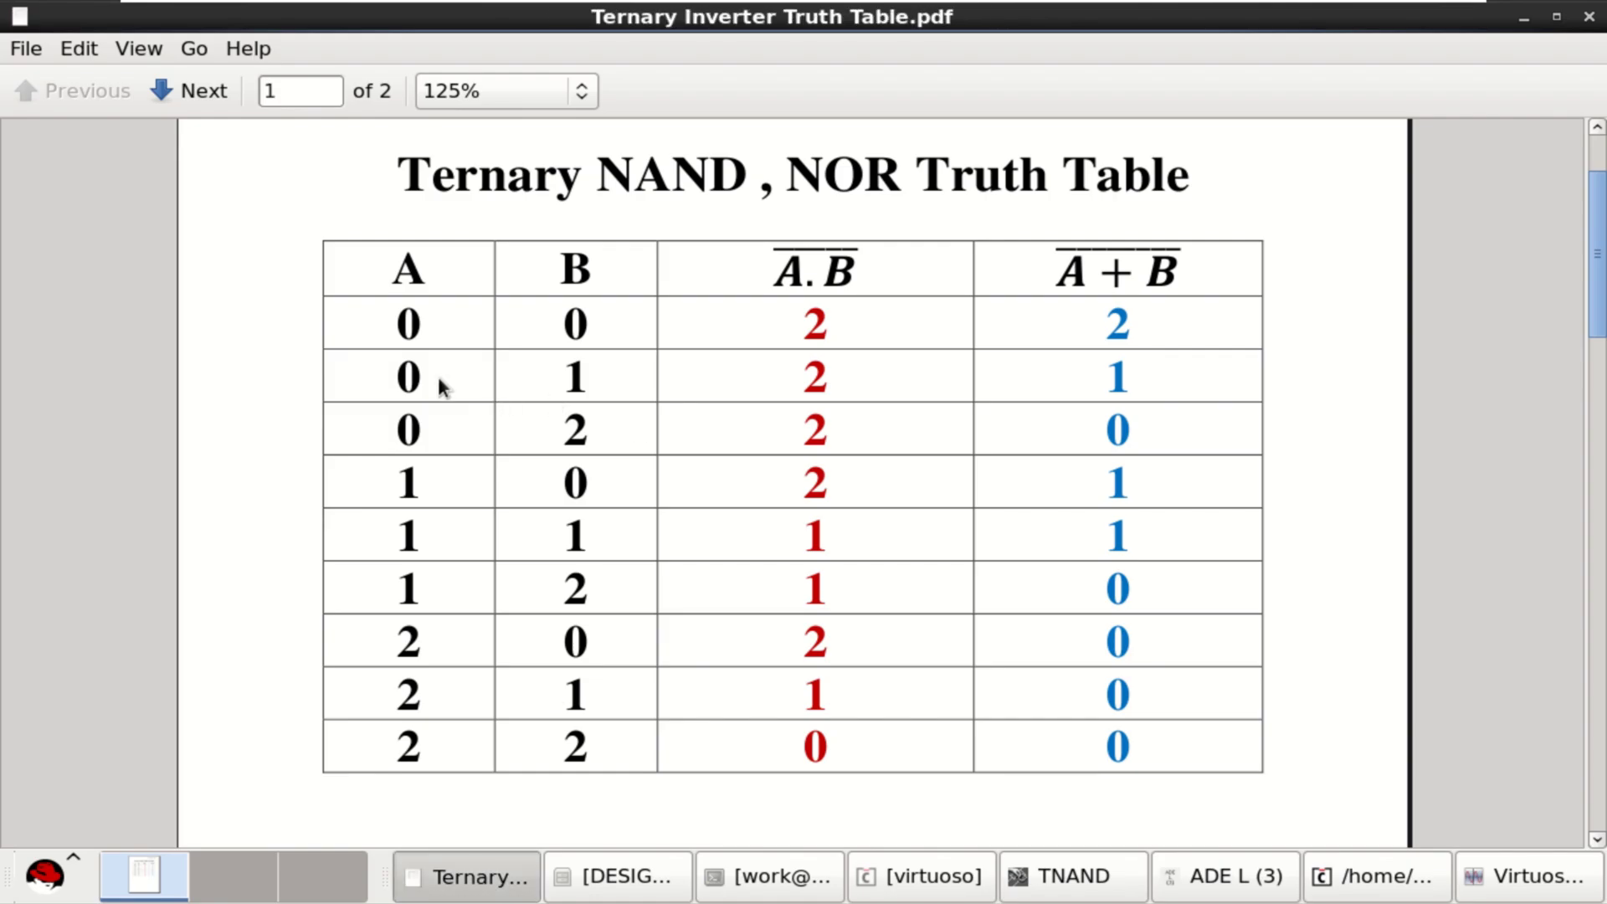
click(475, 880)
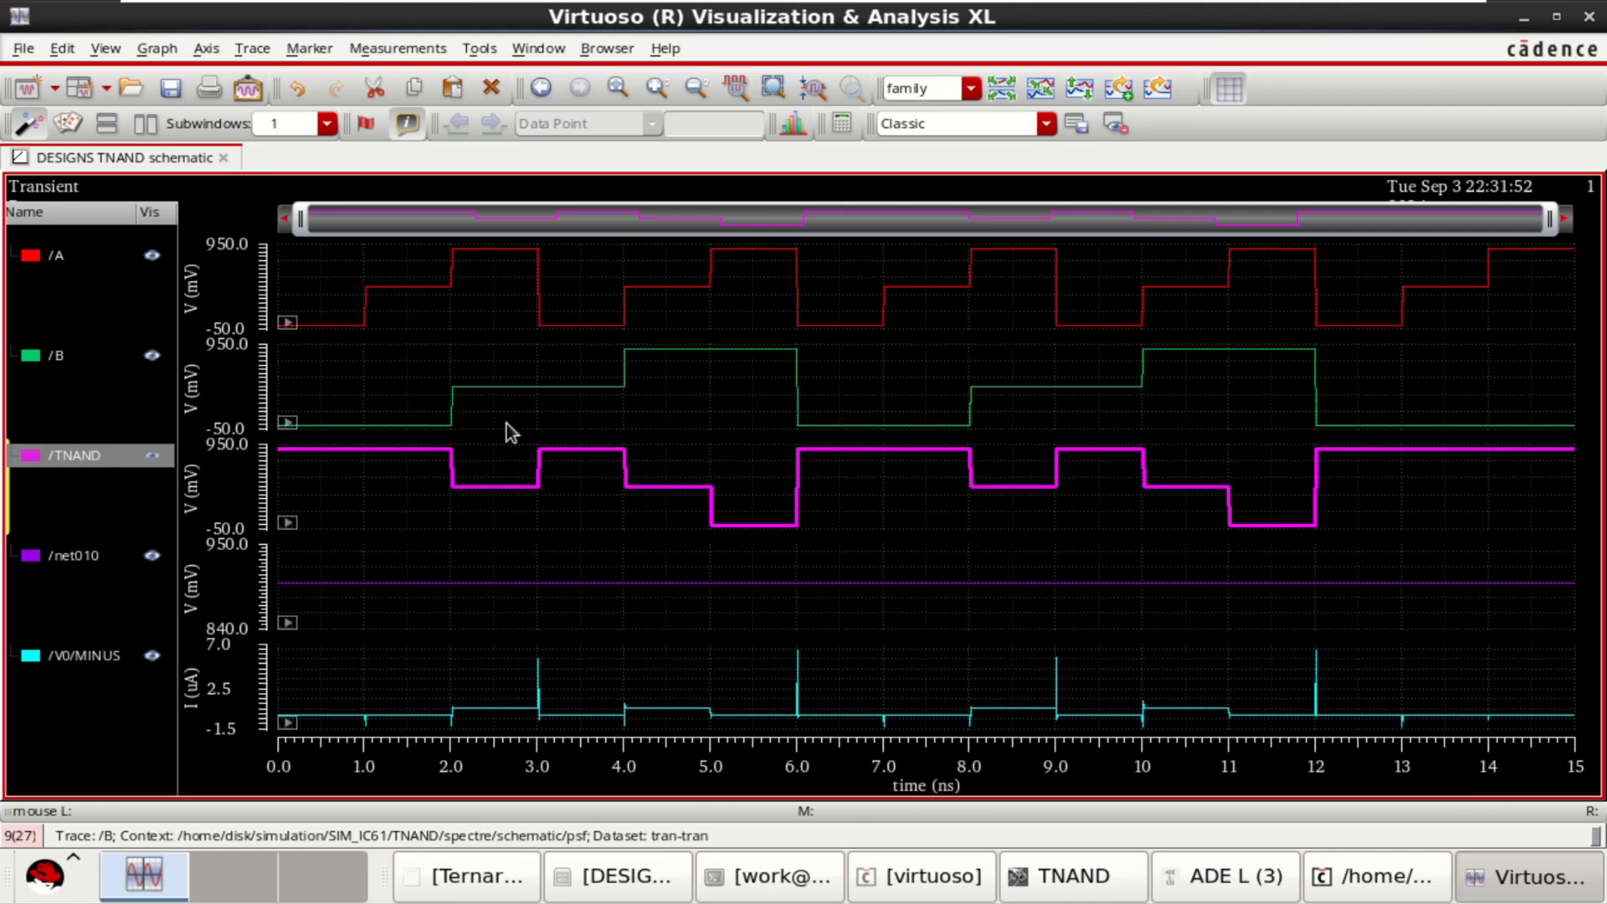
mouse_move(498, 390)
click(498, 888)
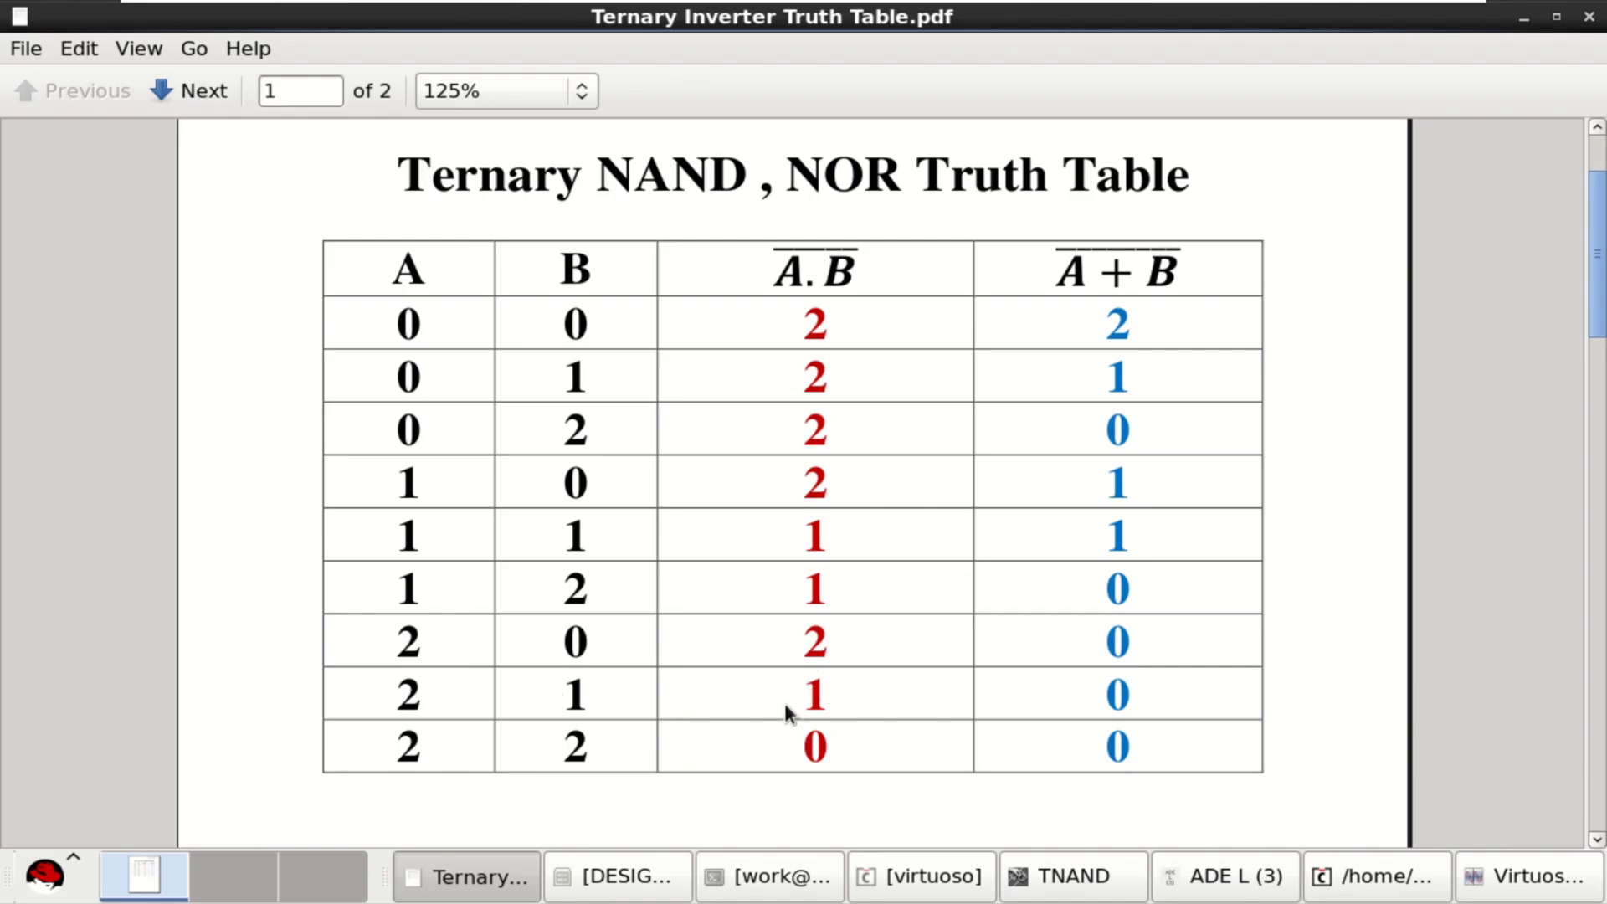
click(1532, 20)
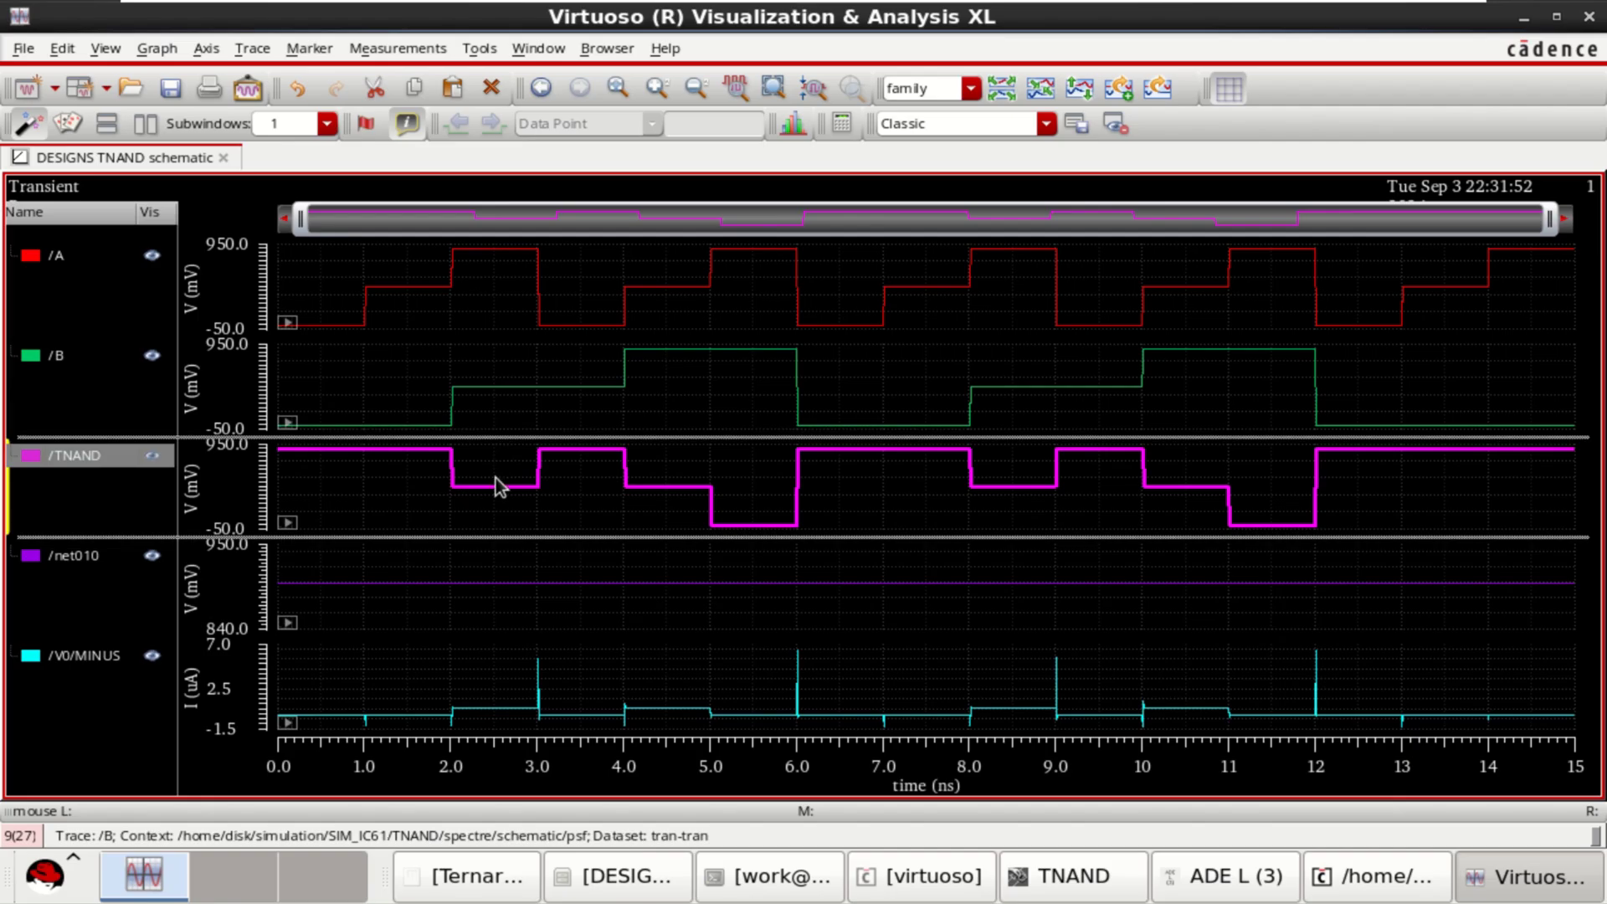
mouse_move(466, 488)
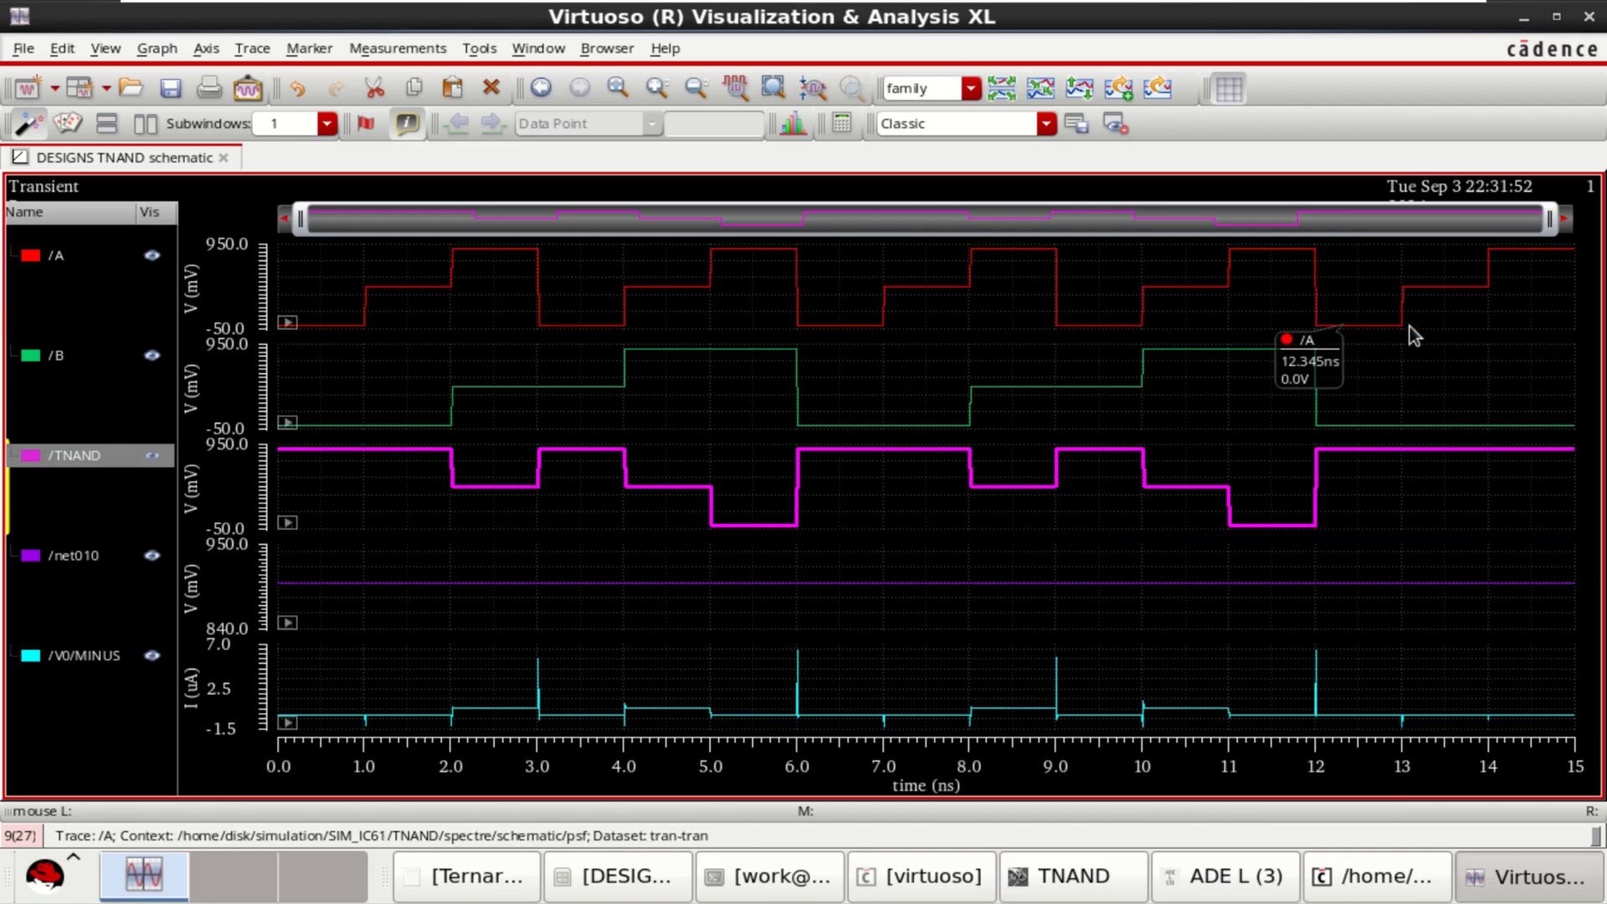
mouse_move(1409, 327)
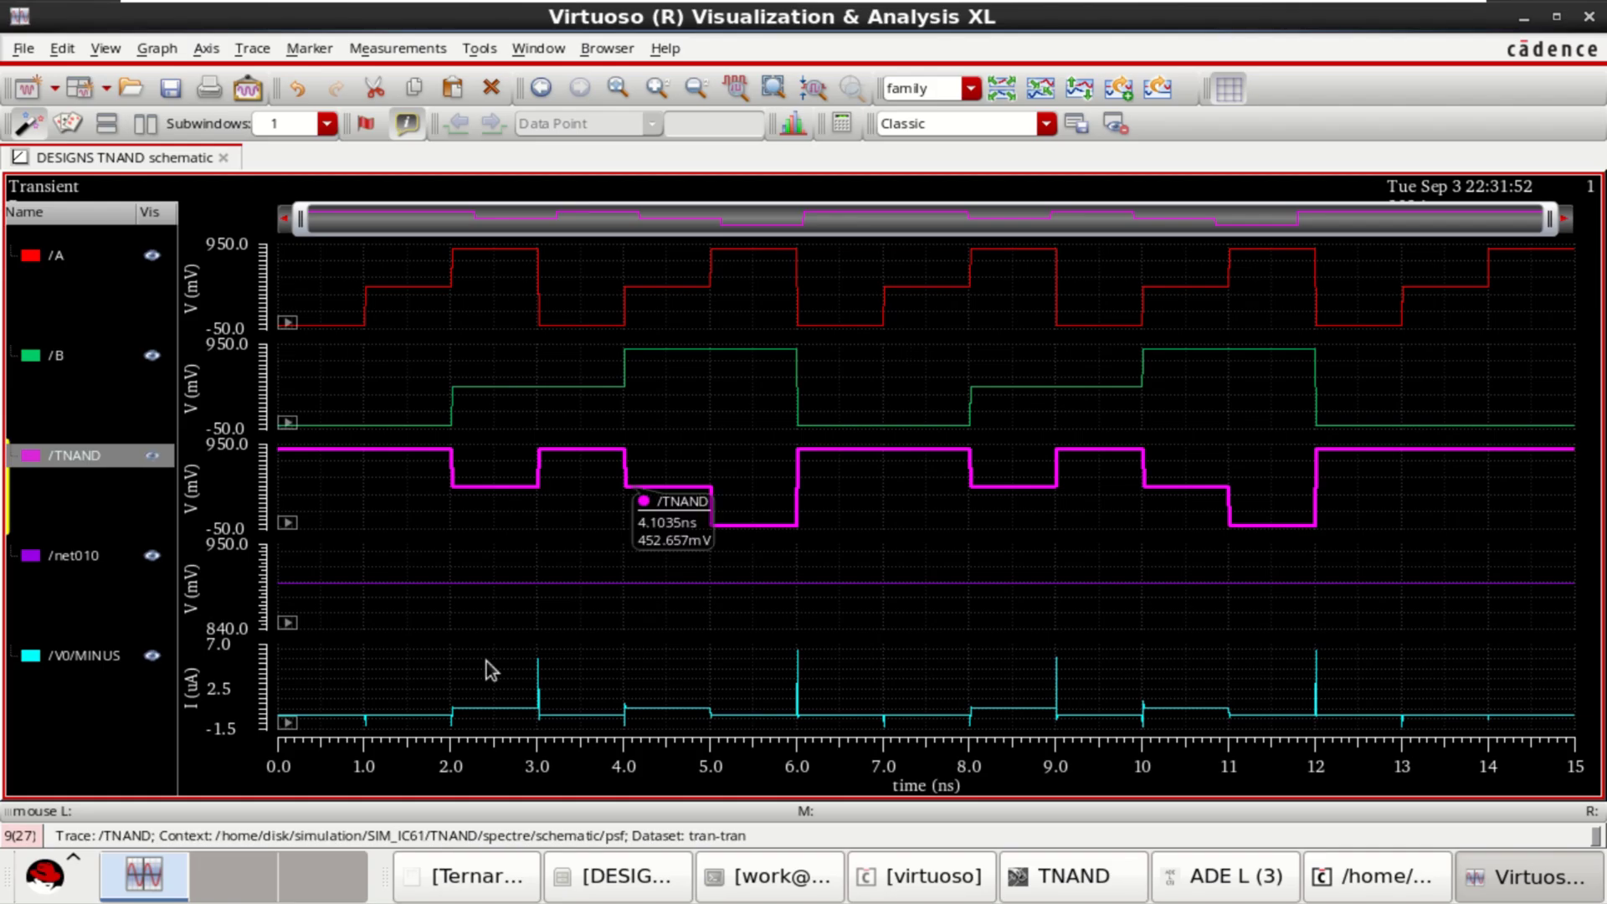
click(83, 656)
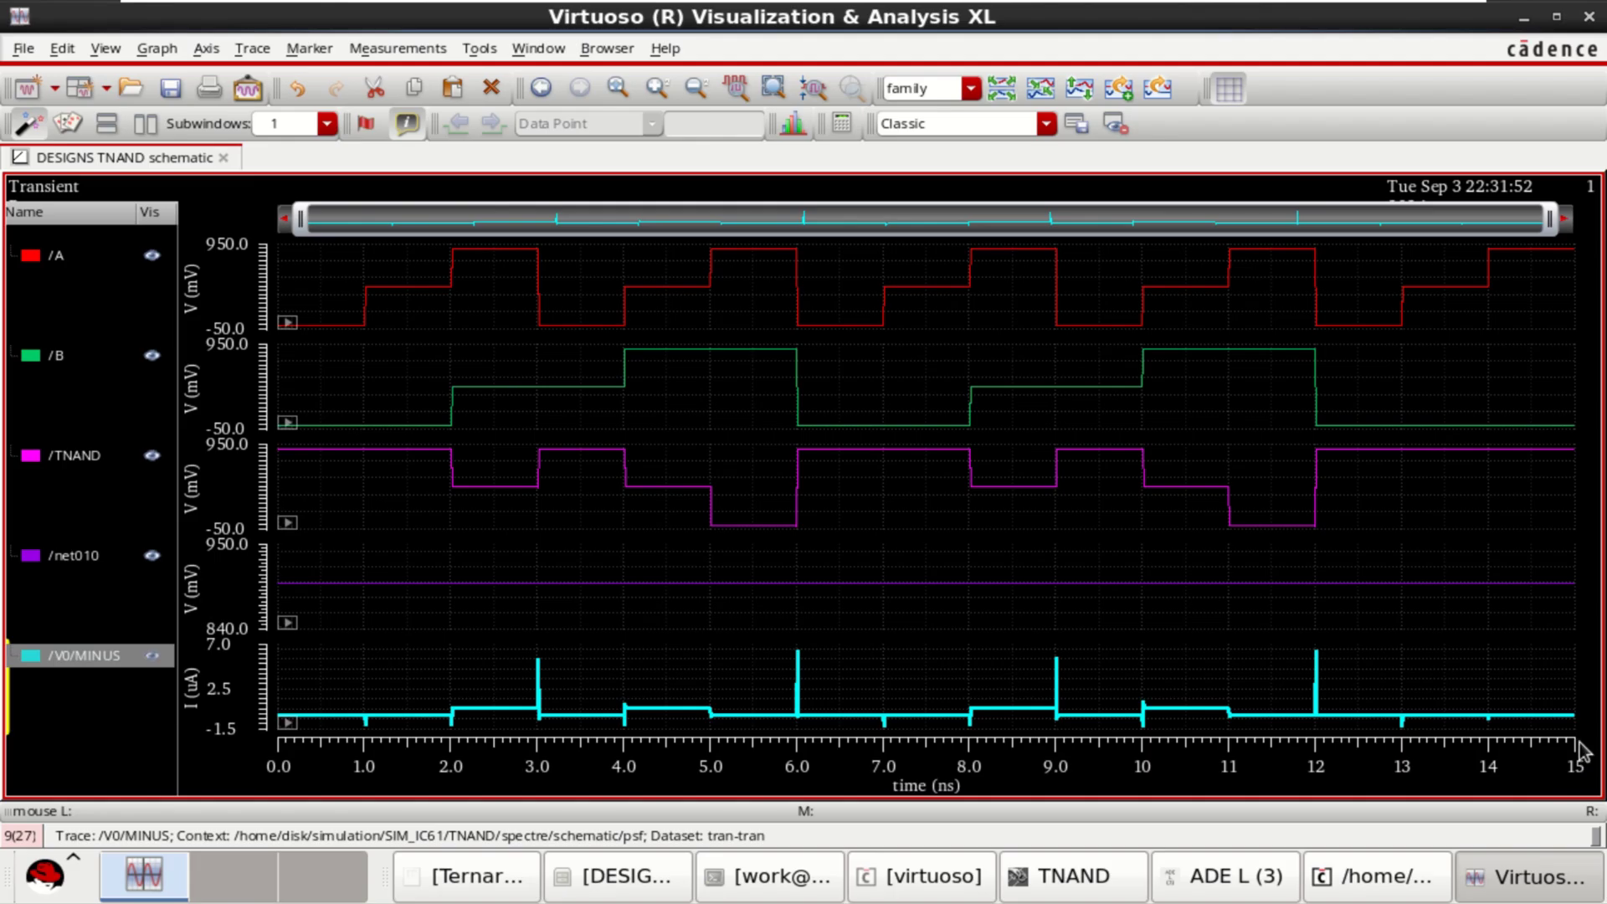
click(59, 563)
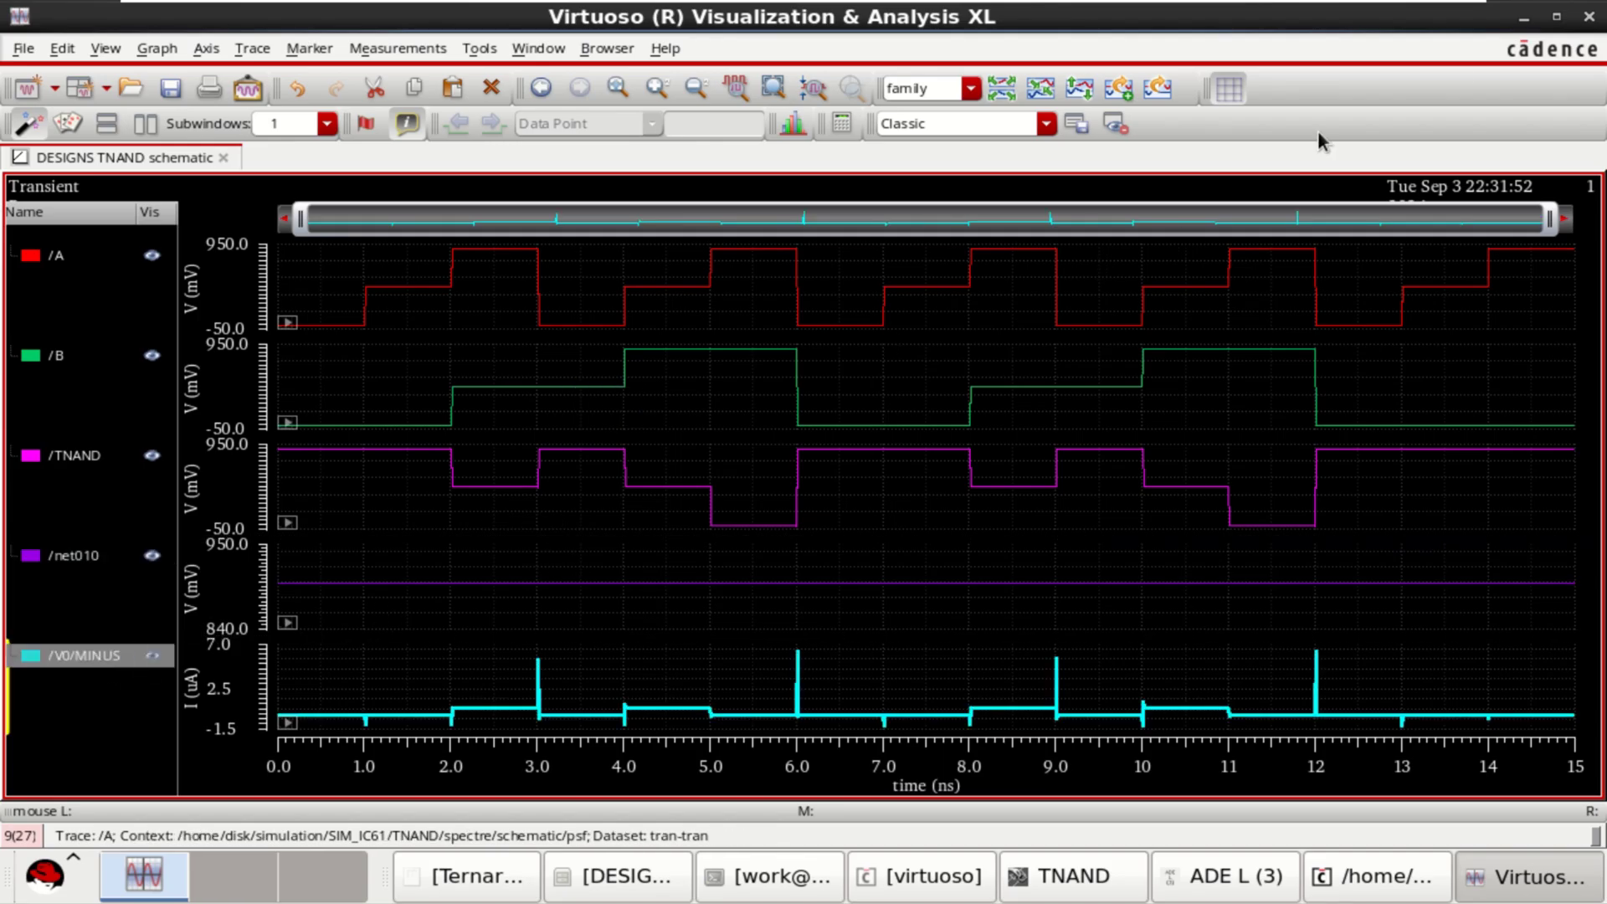
click(1522, 23)
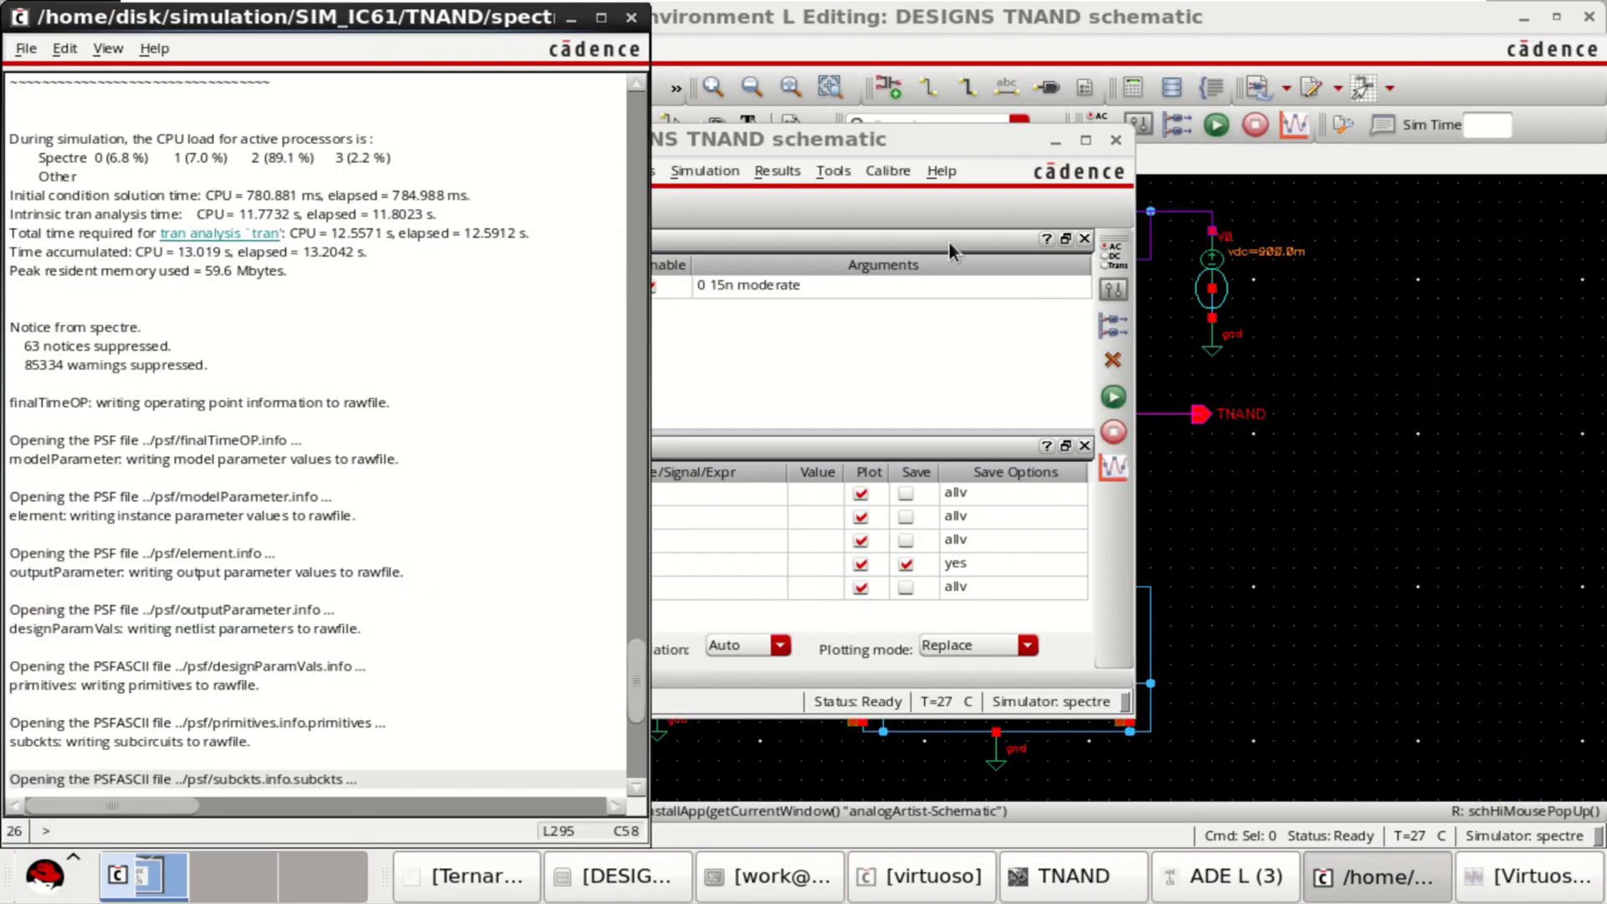
click(571, 21)
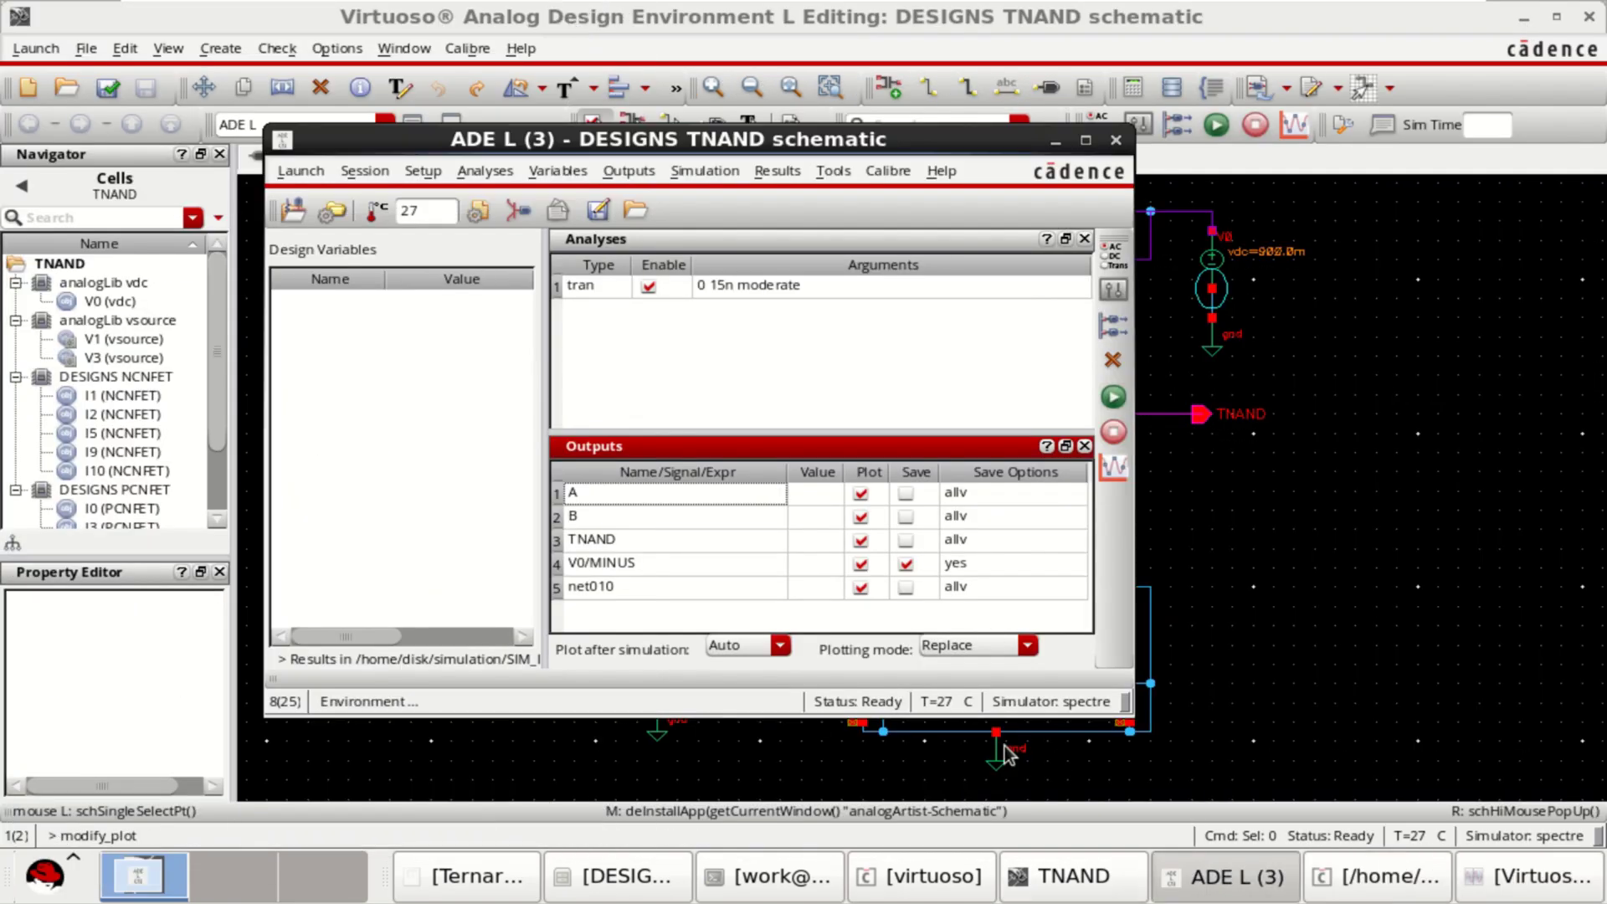
click(1107, 874)
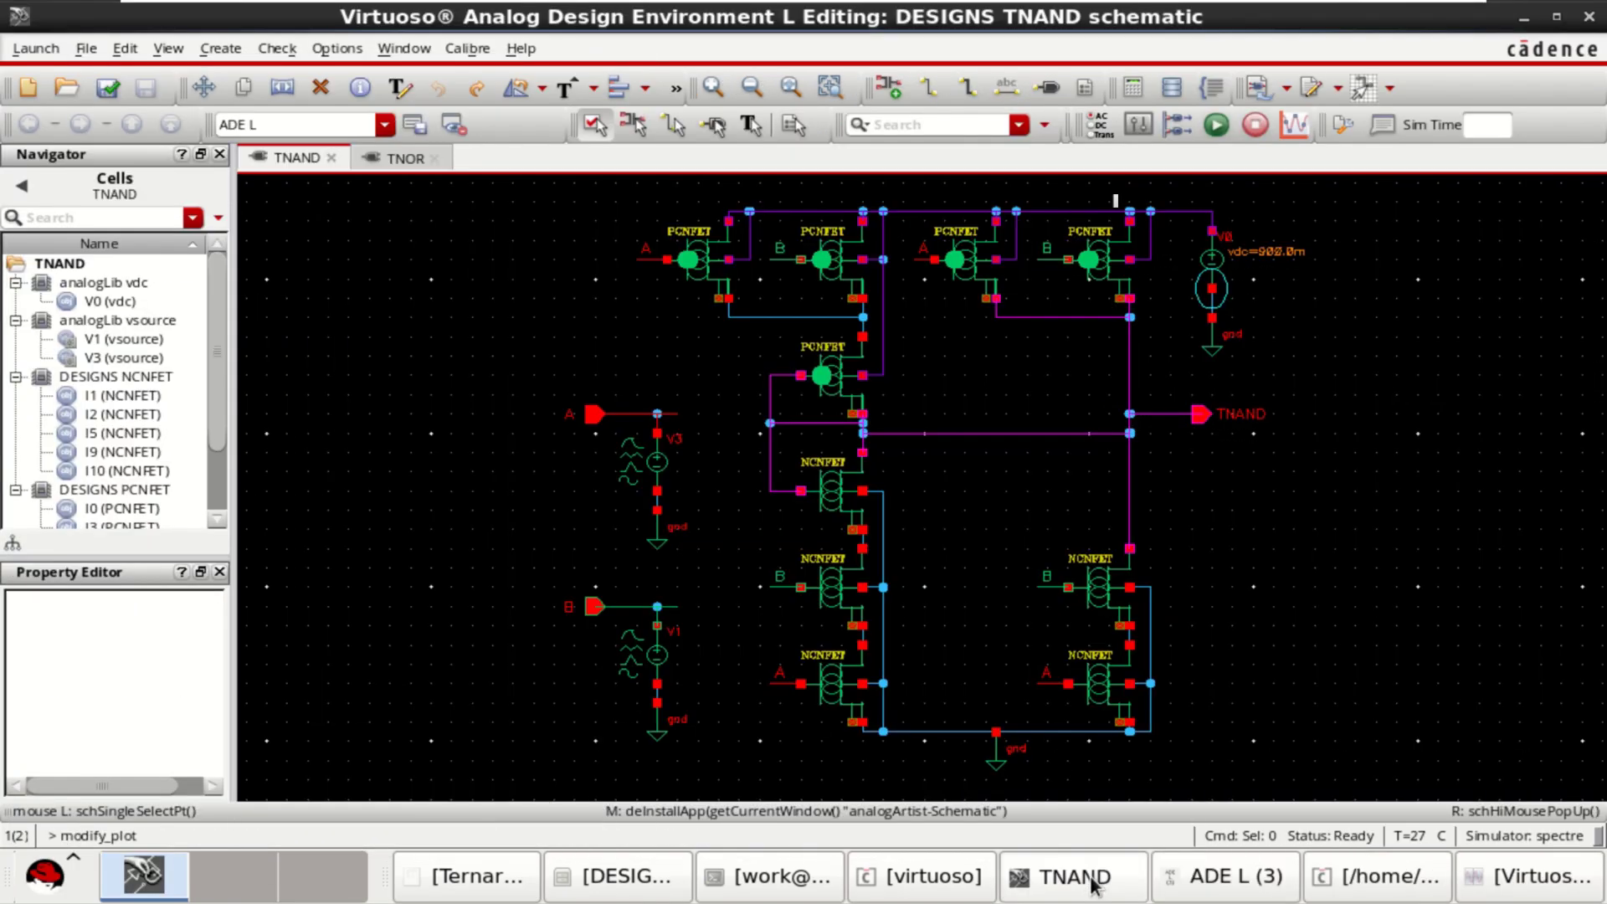
click(1506, 893)
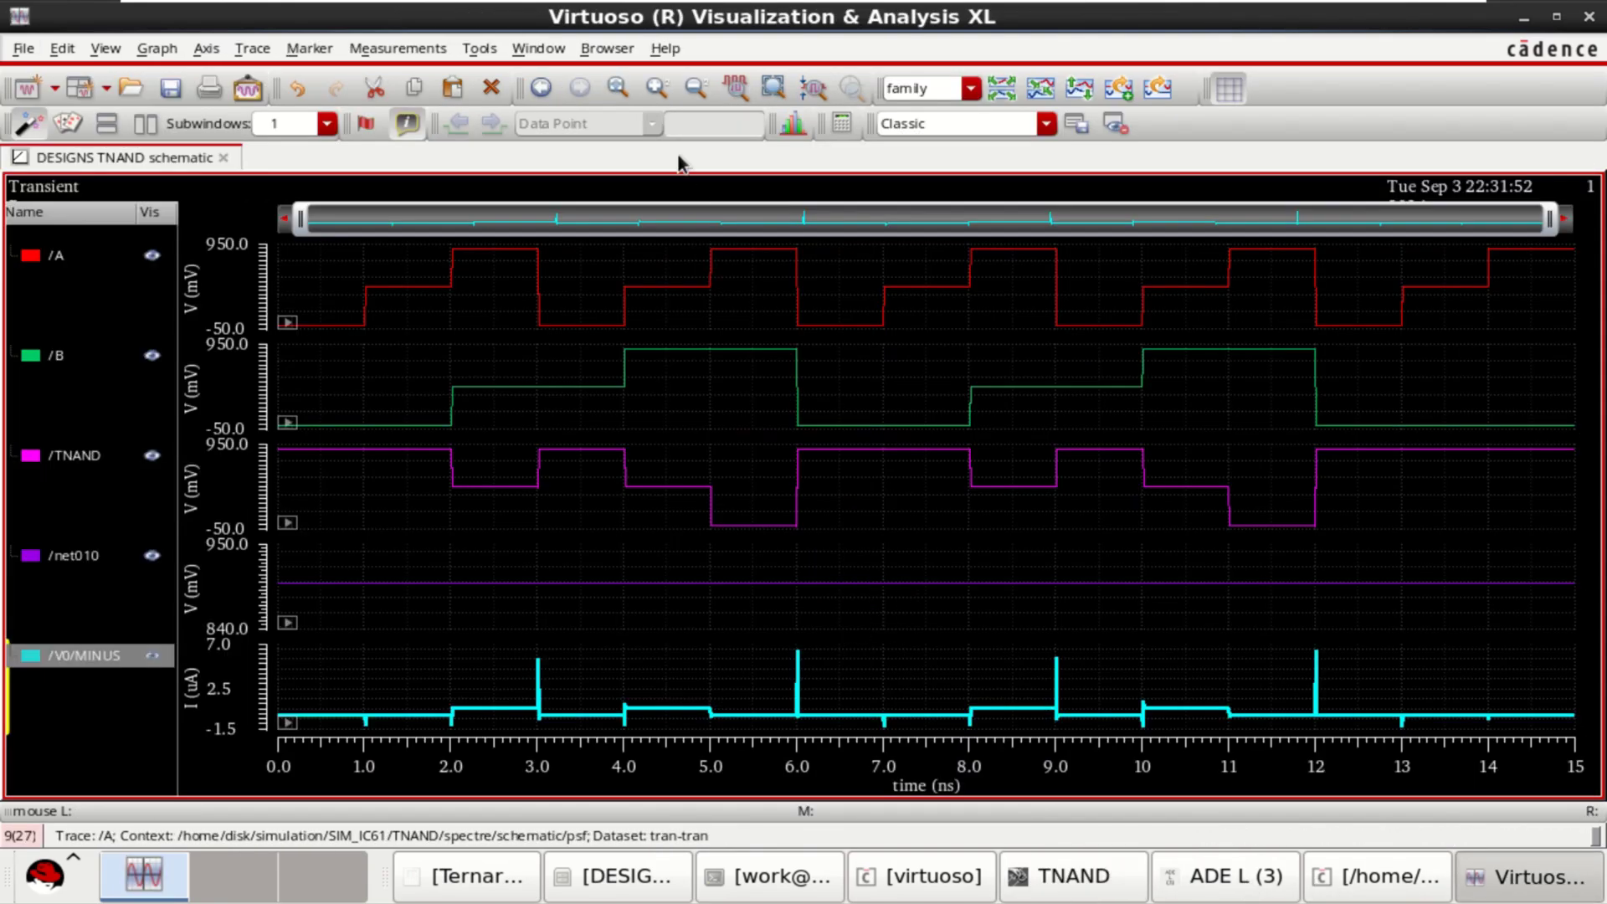
click(484, 51)
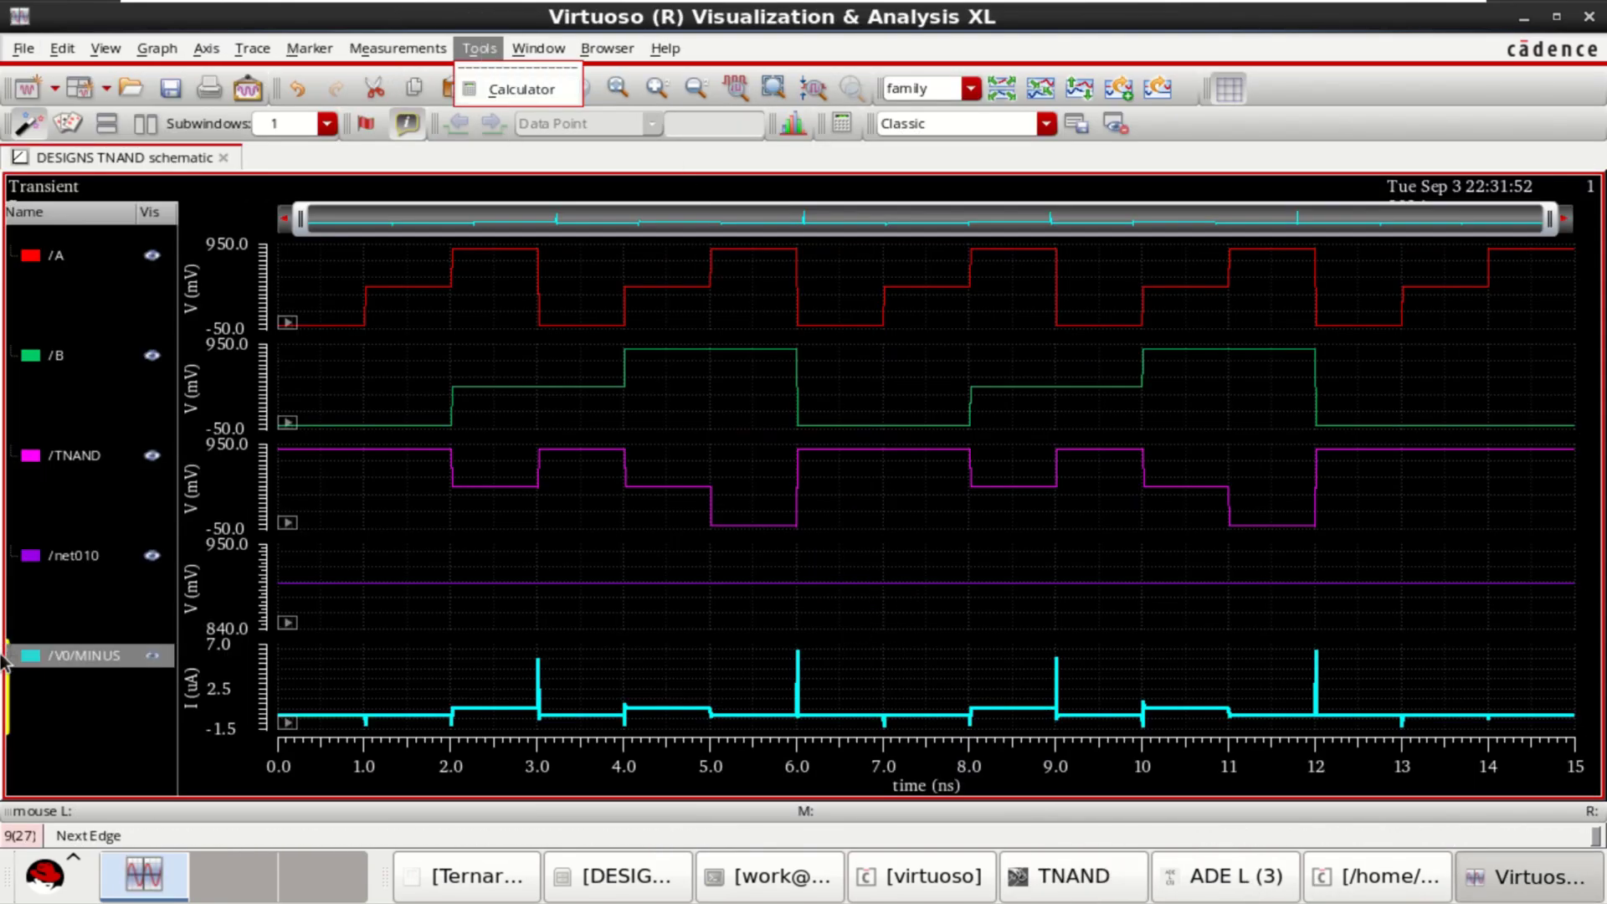
Send the V0/MINUS current trace to the calculator.
click(92, 661)
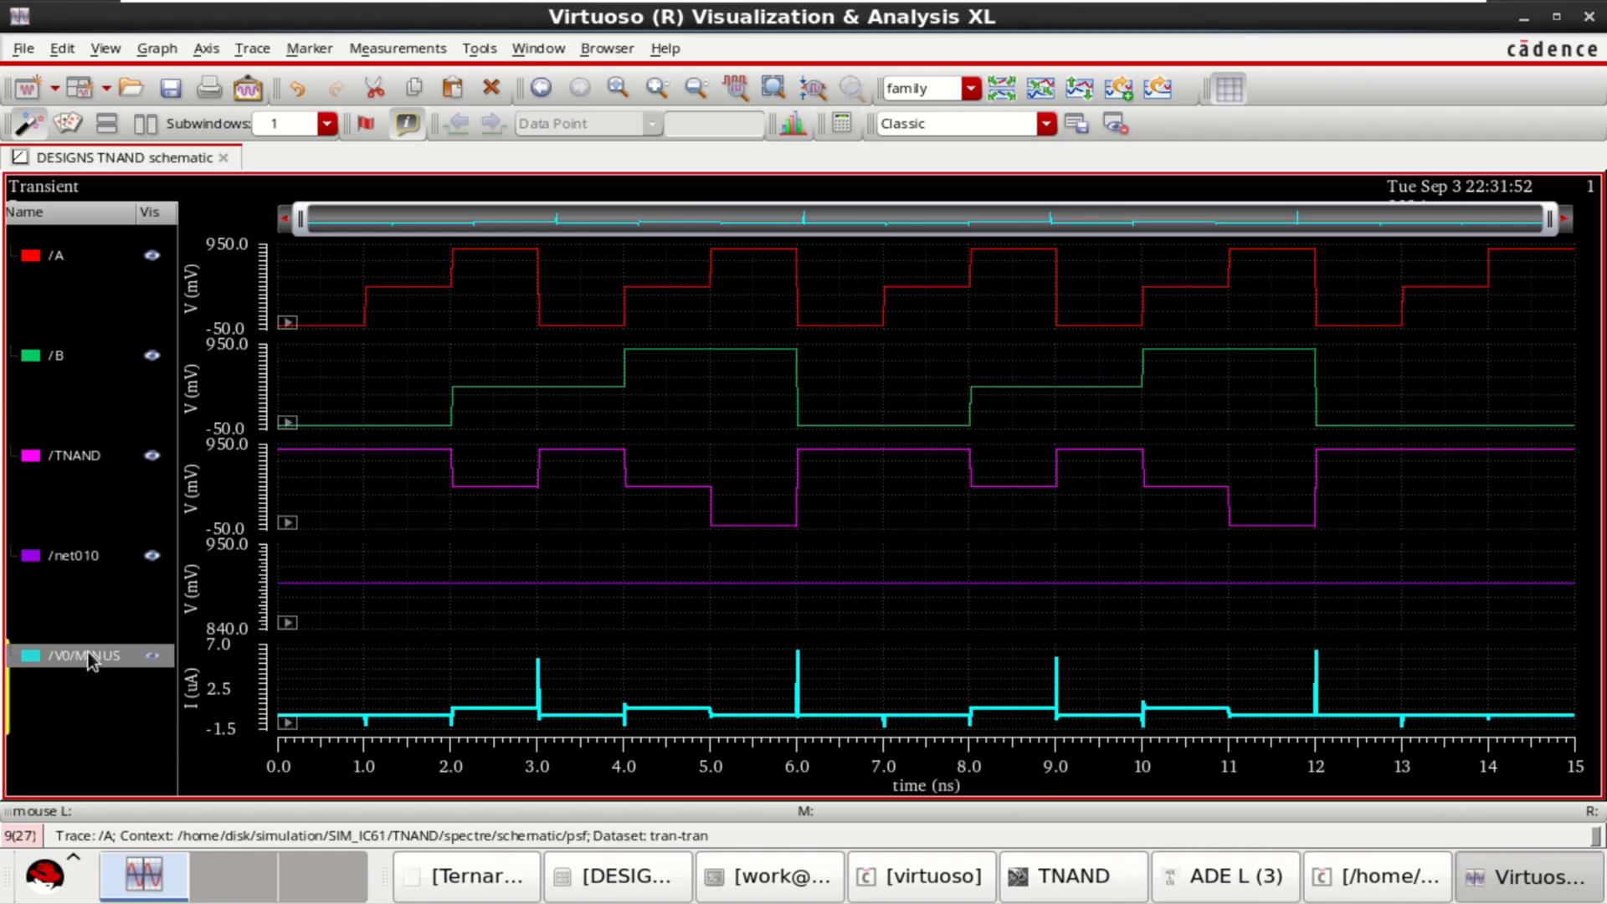
right_click(90, 658)
mouse_move(217, 315)
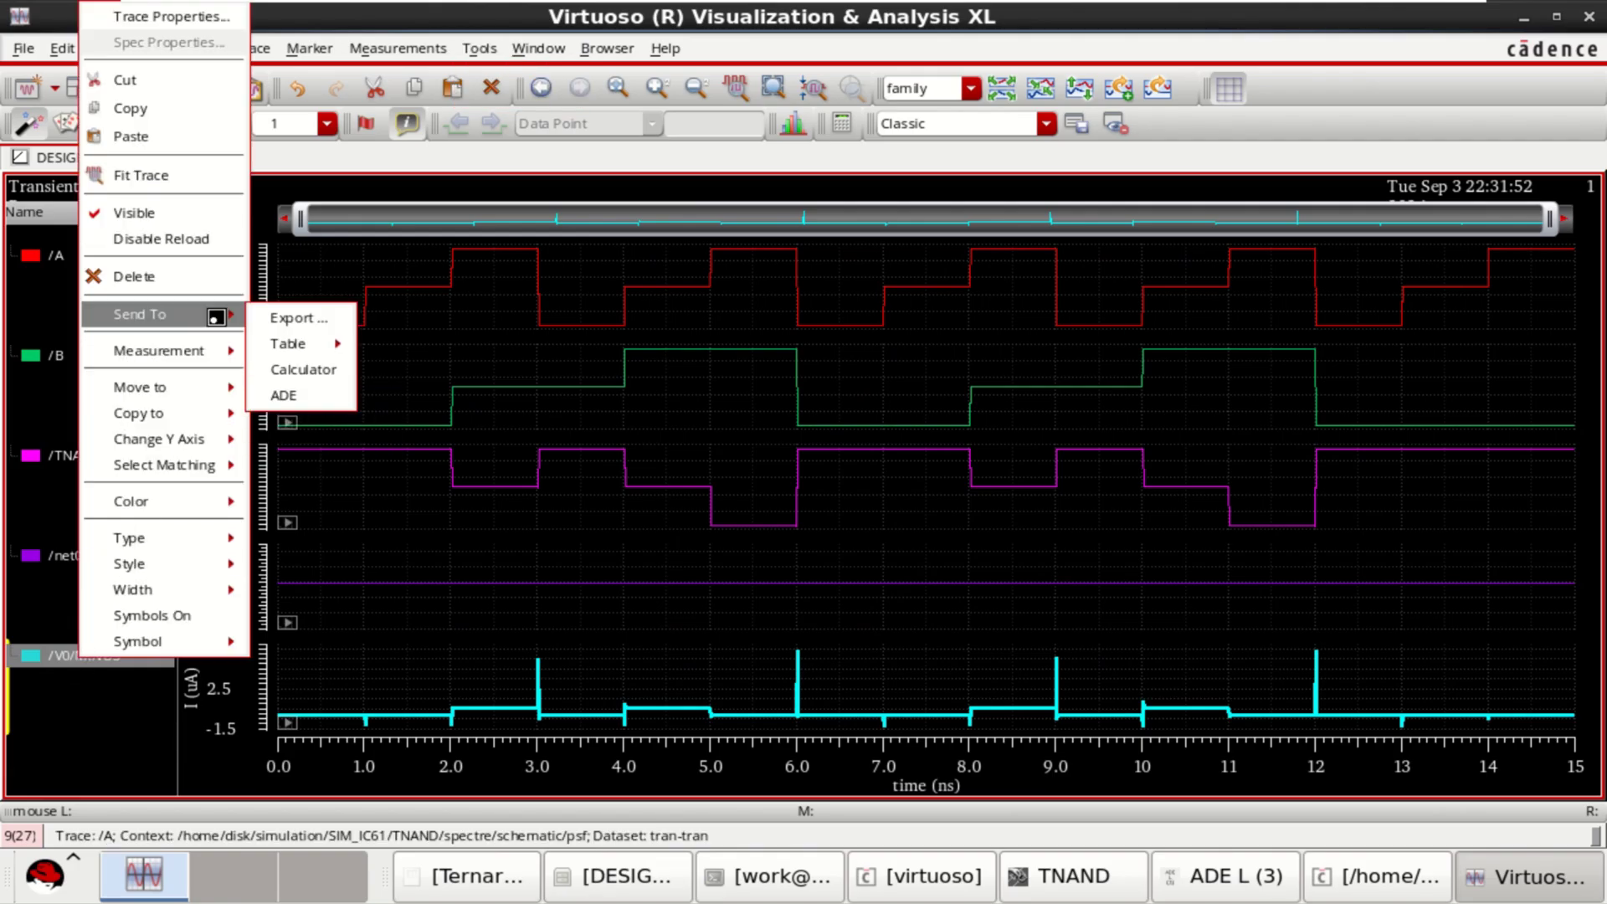
click(314, 370)
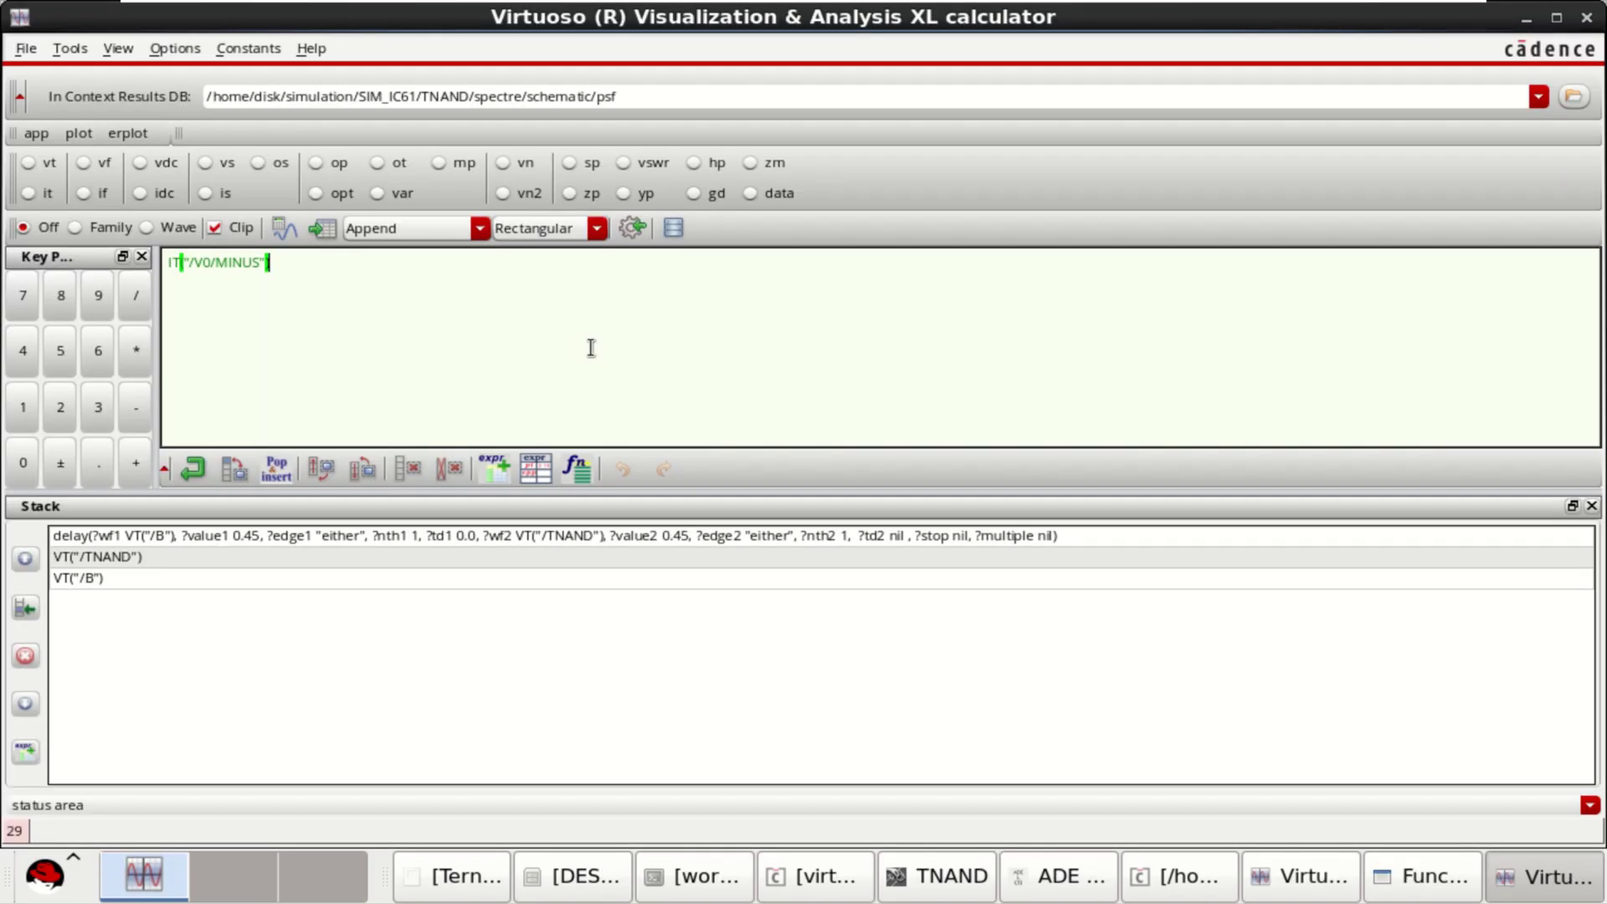
Edit the buffer to average(IT("/V0/MINUS")*0.9) and evaluate it to a table, giving 165.9E-9.
click(185, 265)
click(169, 263)
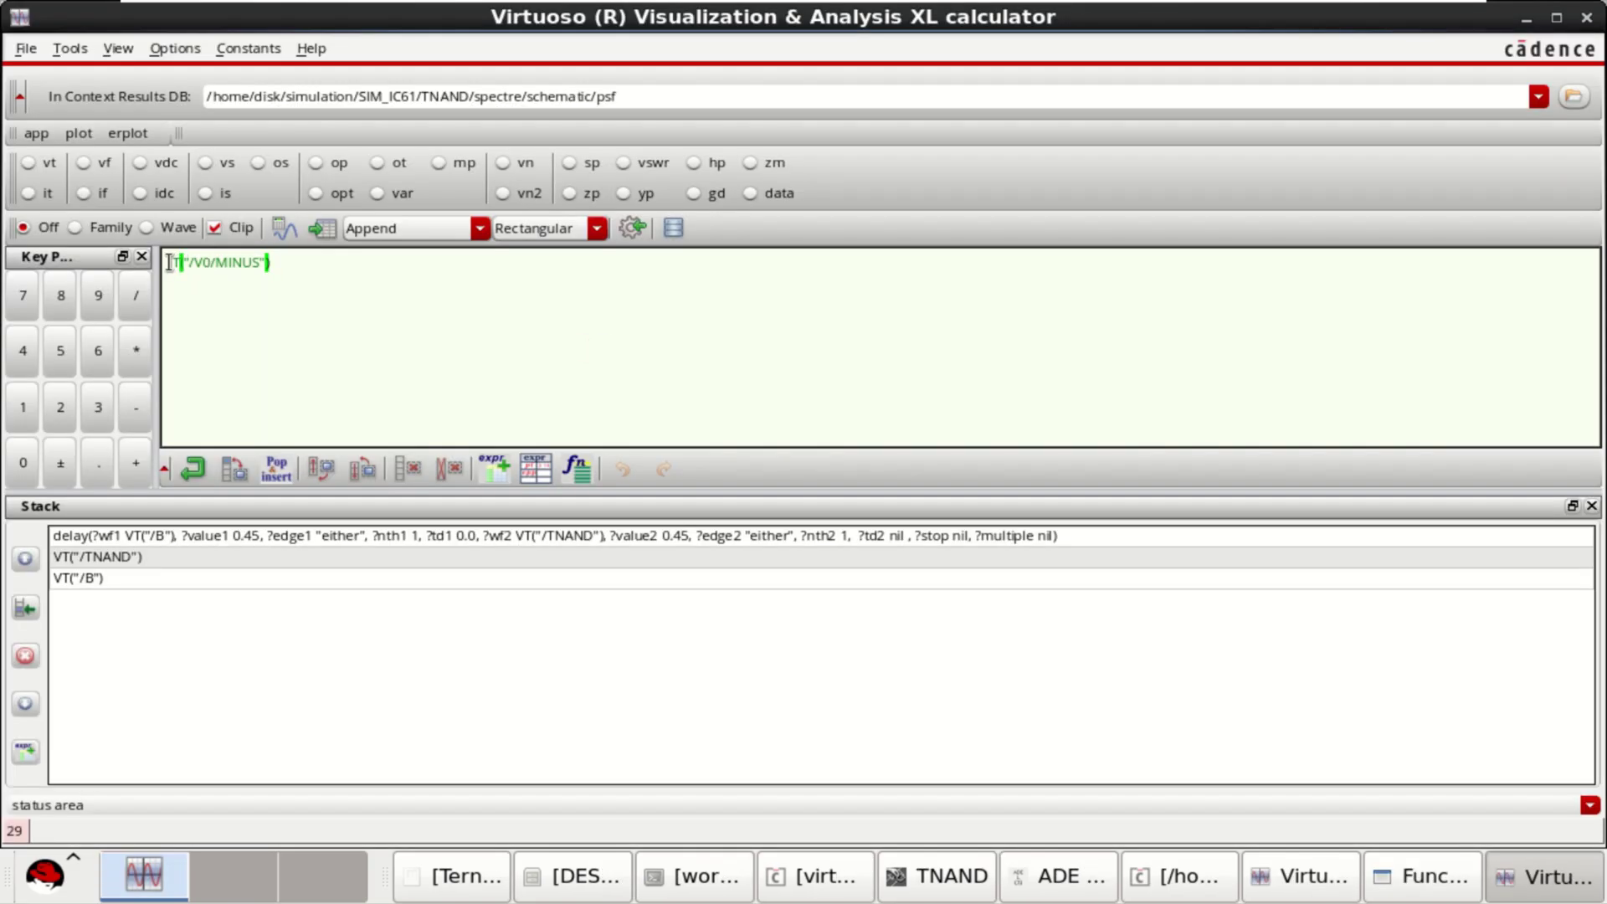
click(288, 262)
text(*)
text(0.9)
text())
key(ctrl+Left)
key(ctrl+Left)
key(ctrl+Left)
key(ctrl+Left)
key(ctrl+Left)
text((average)
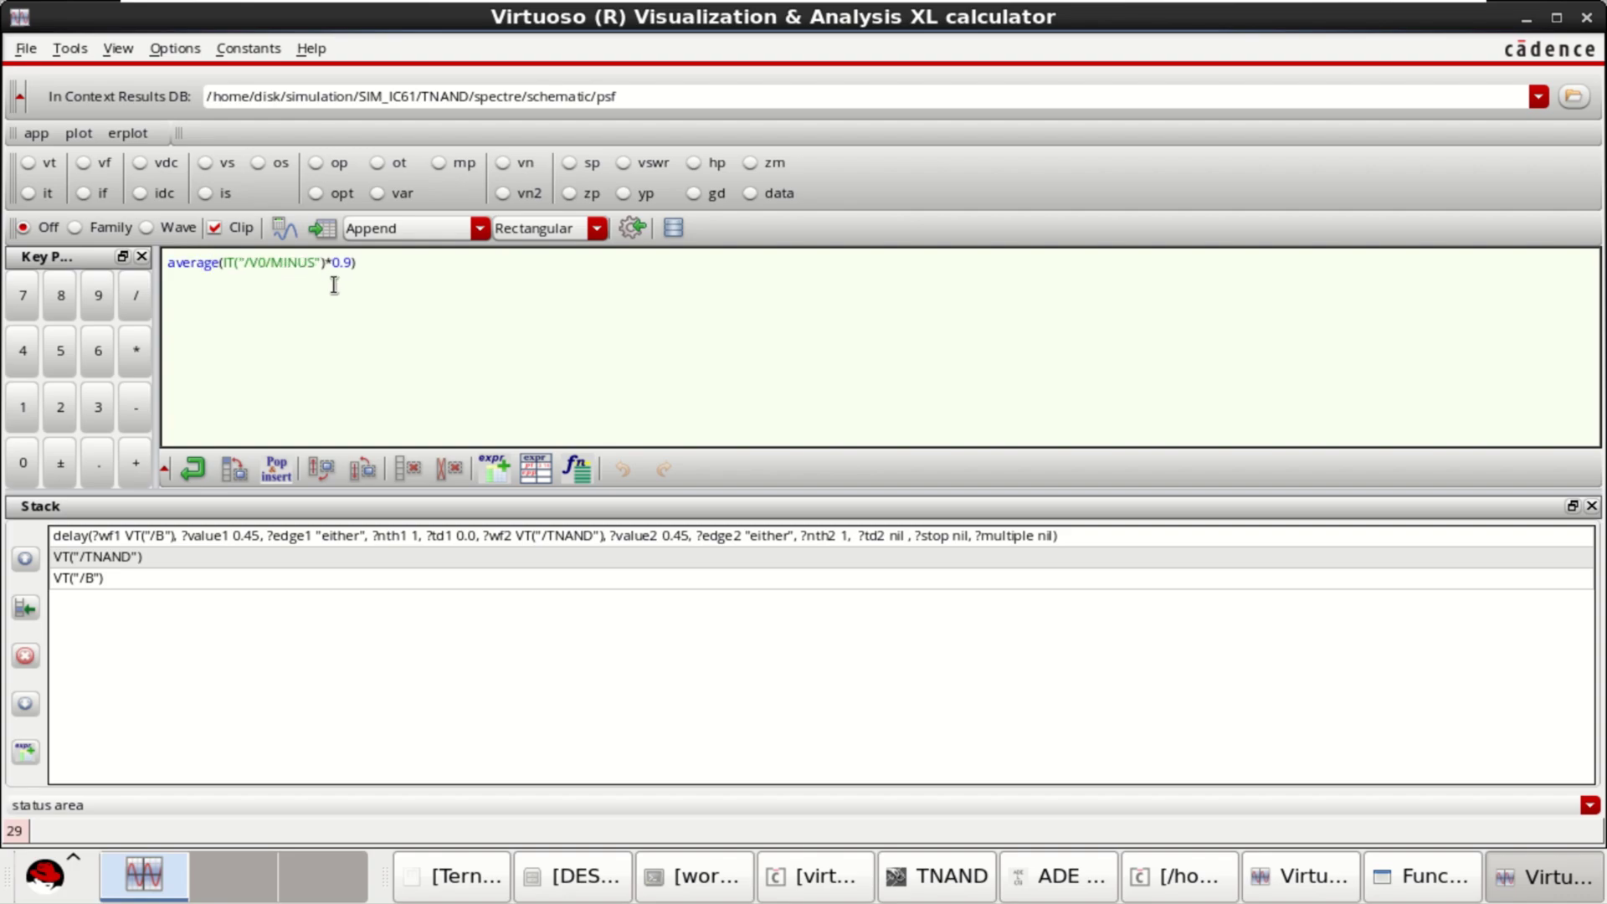
click(402, 262)
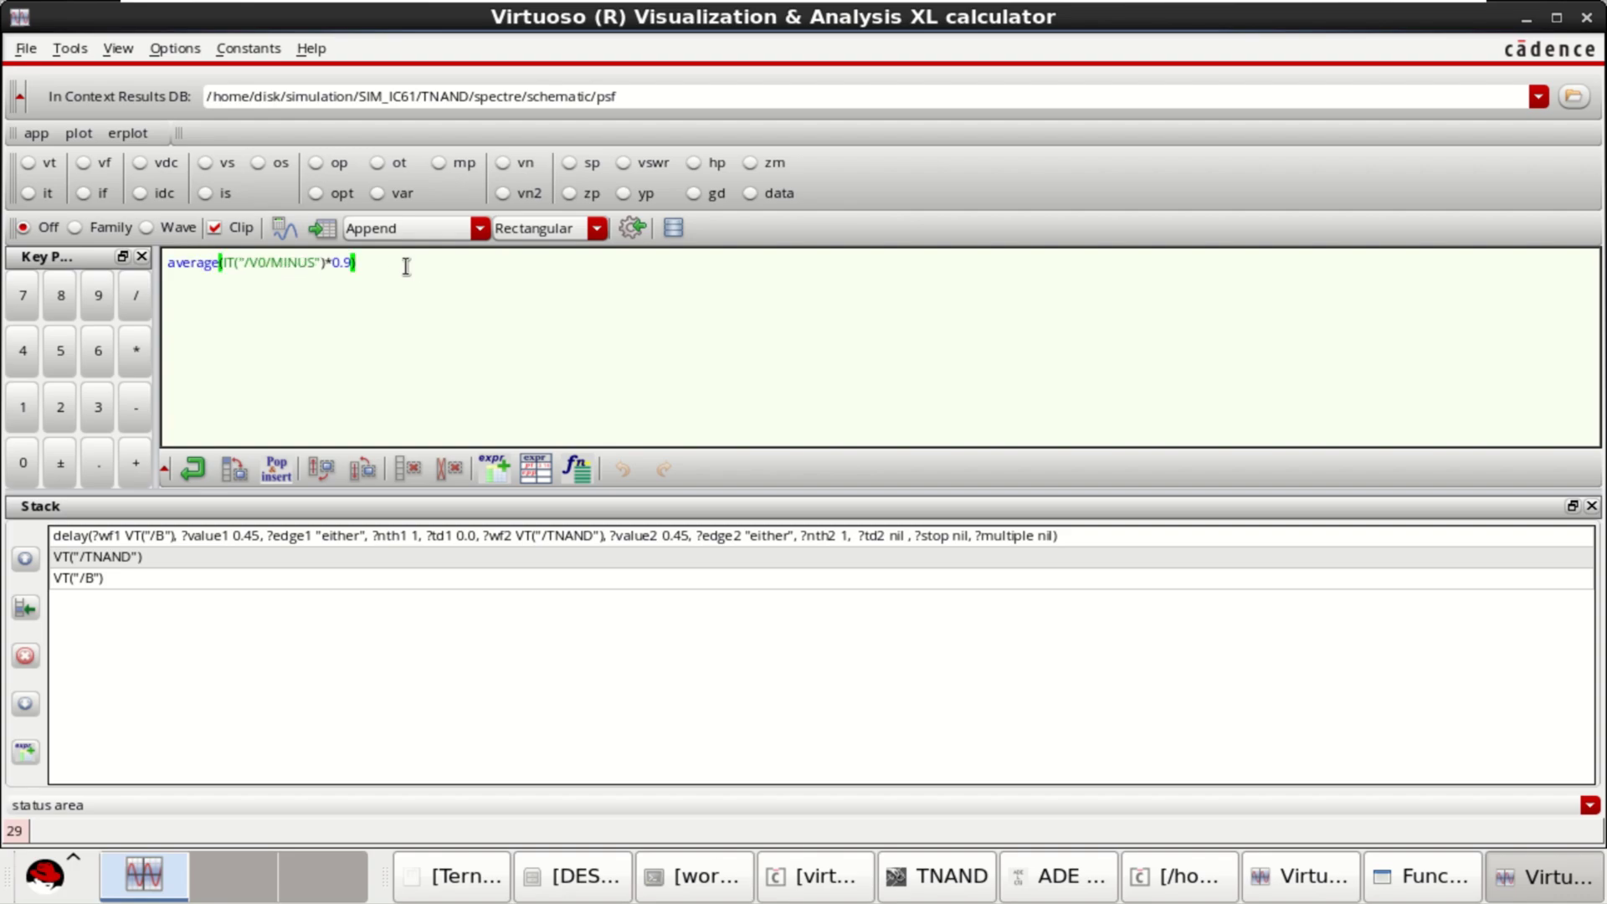
click(323, 228)
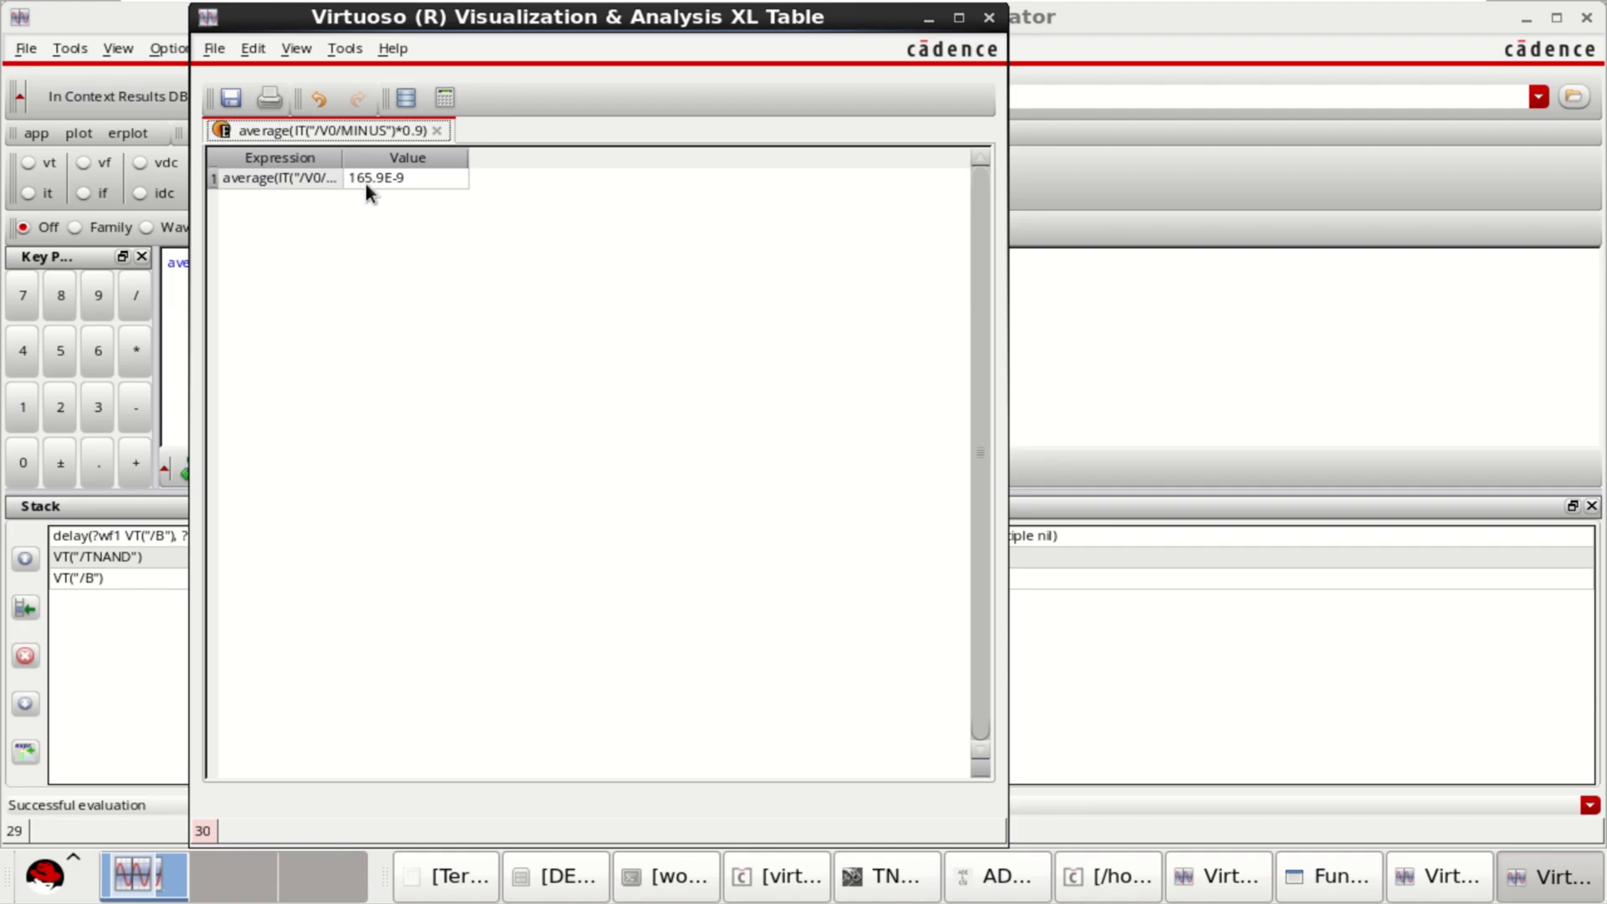
Close the results table, minimize the calculator, and bring the ADE L session forward.
click(987, 18)
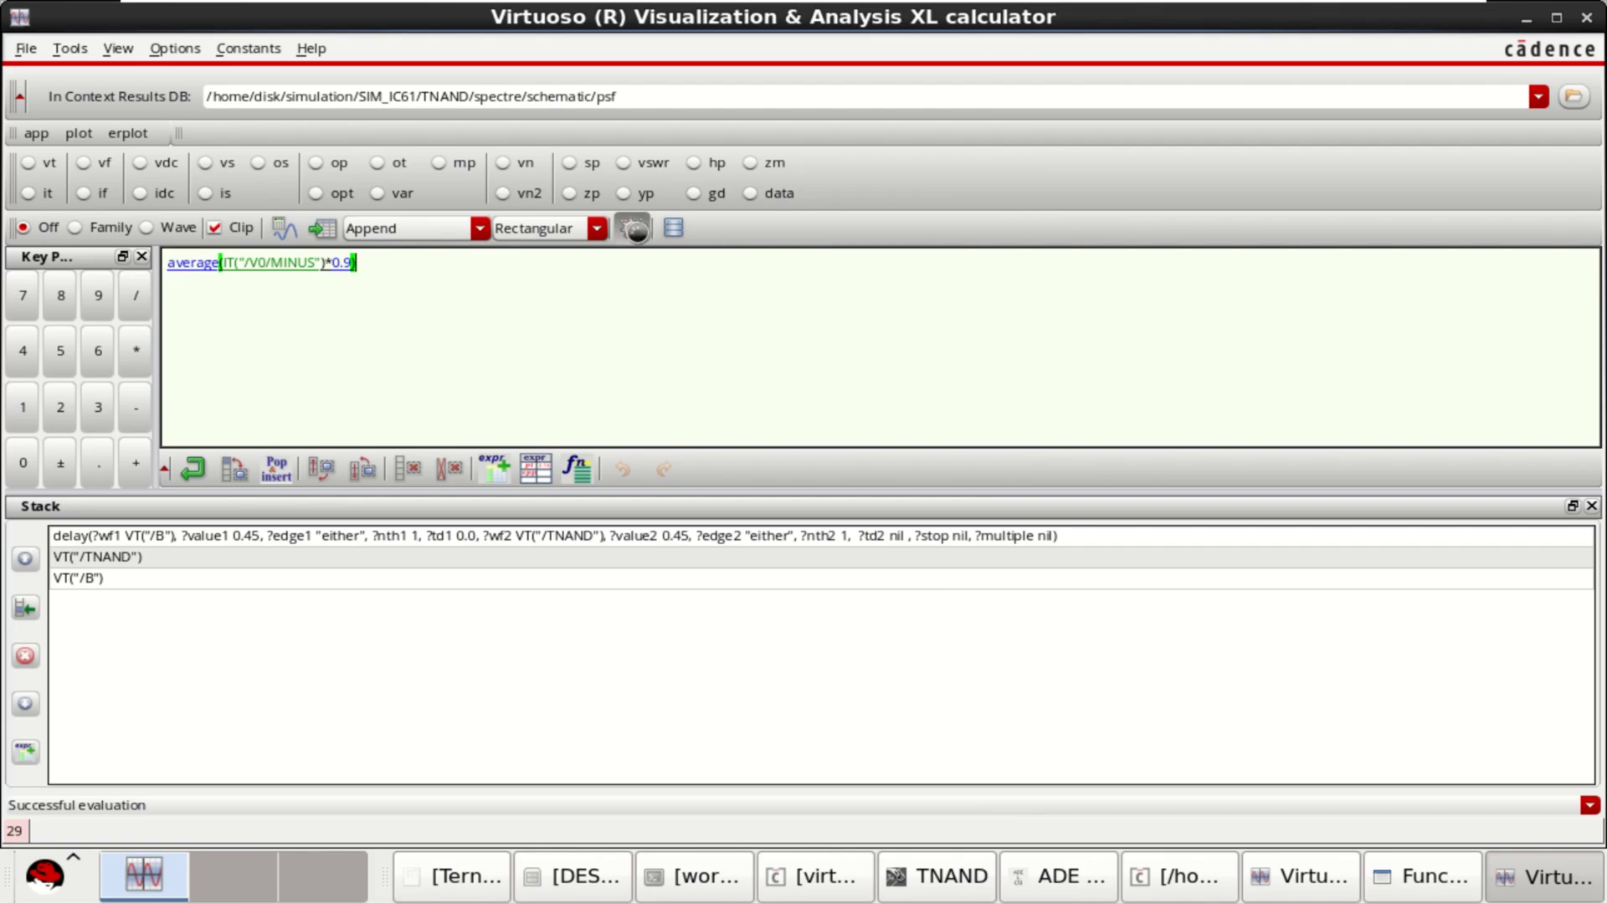
click(1526, 20)
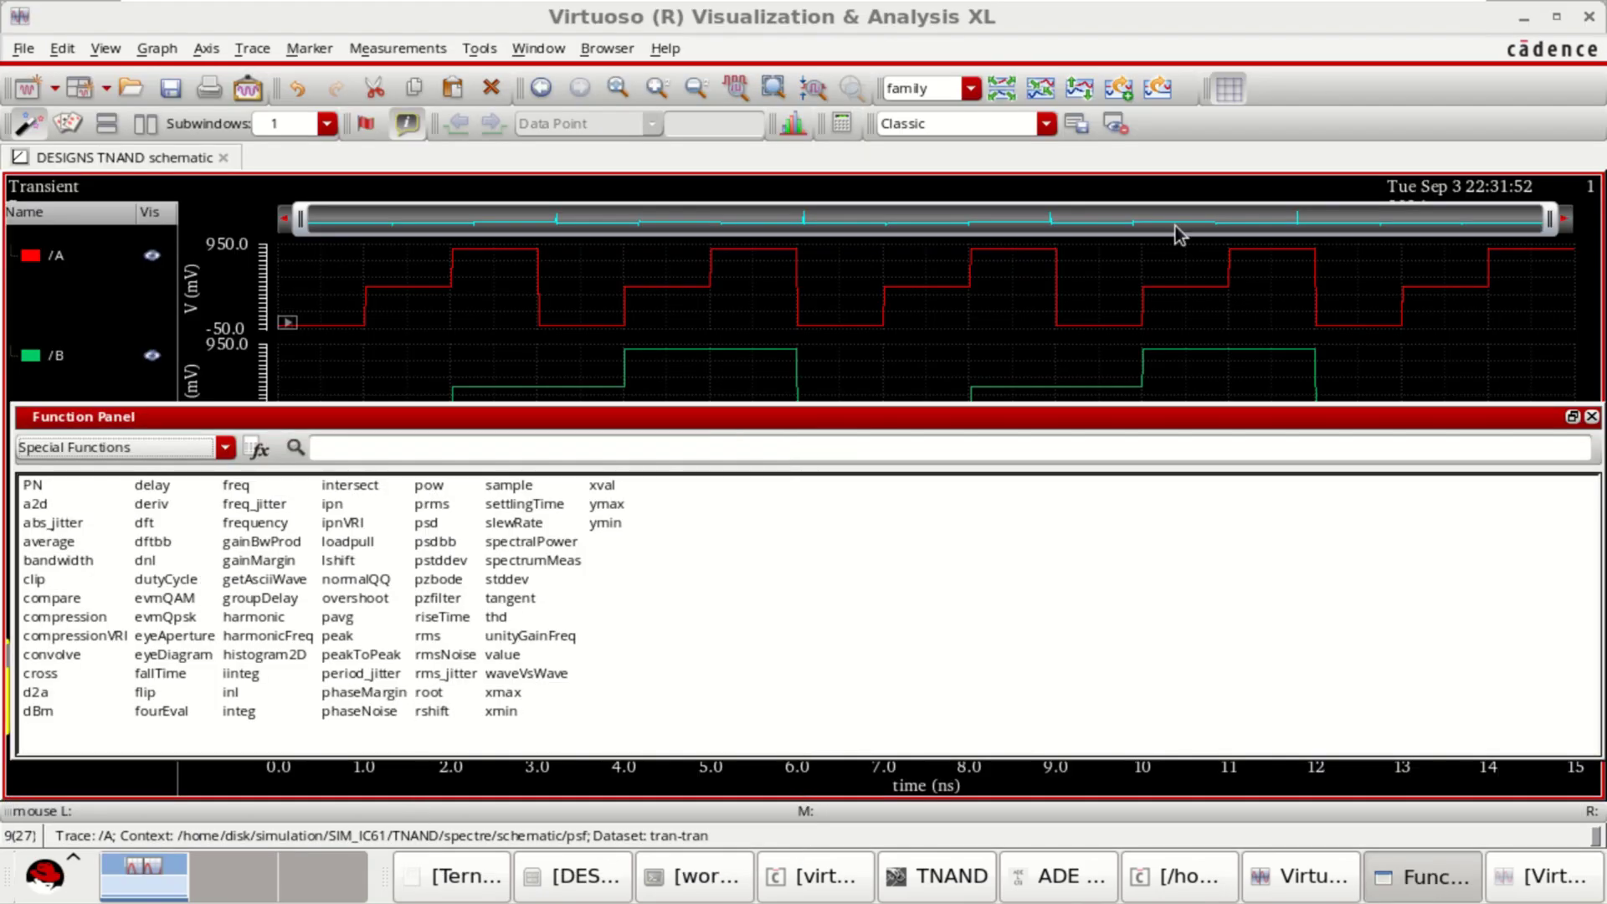
click(1070, 881)
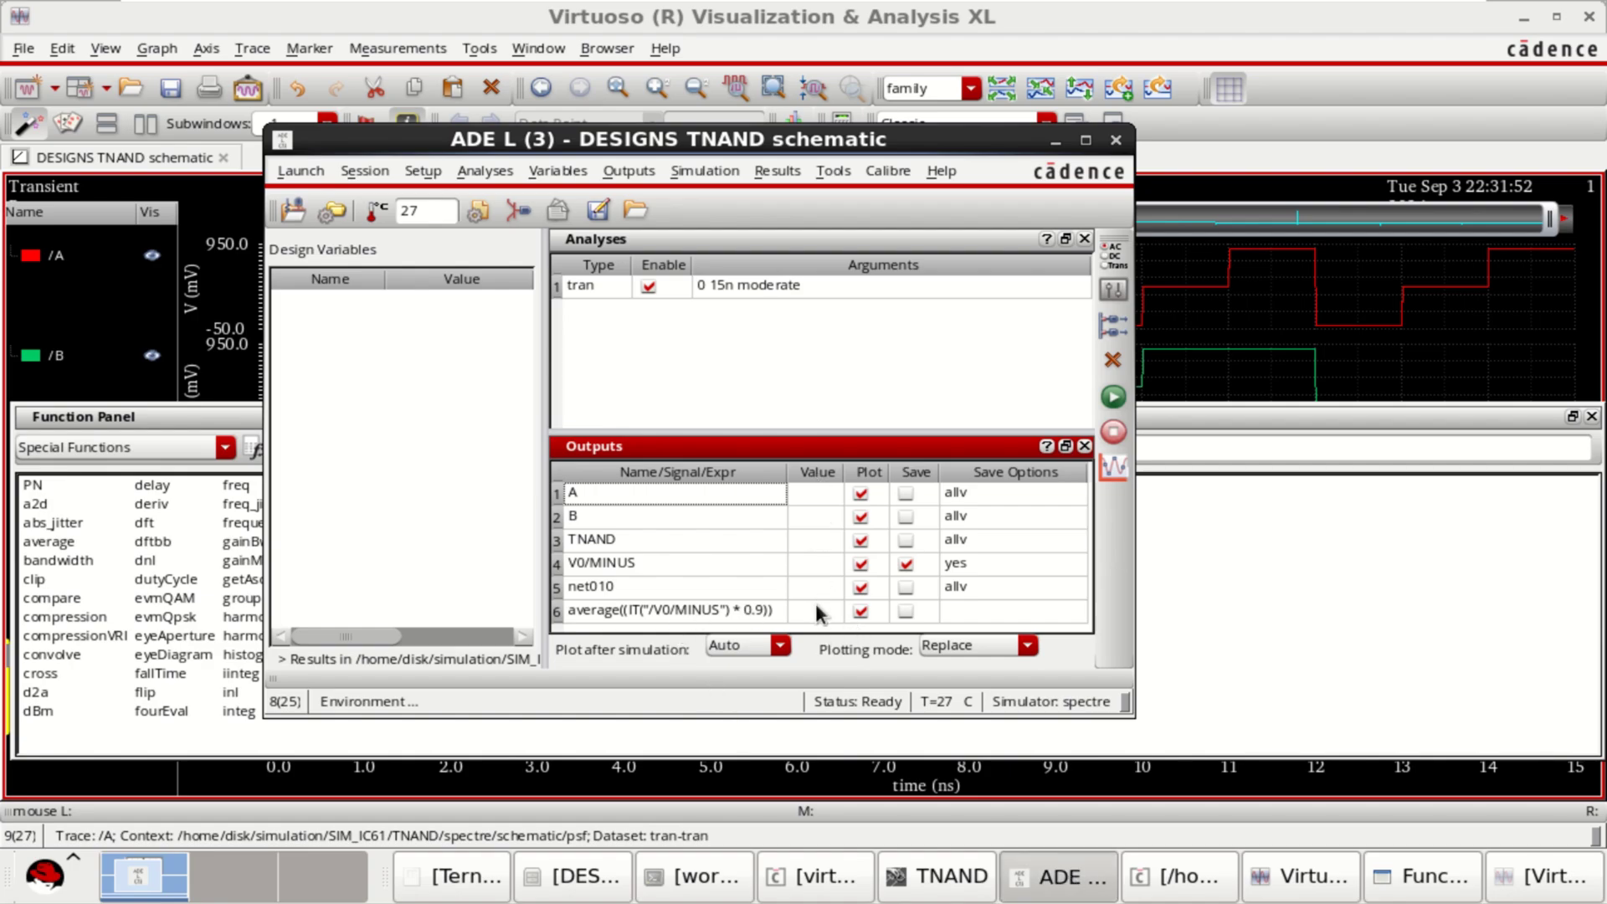
Clear the calculator, find 'del' in the Function Panel, open the delay form, and choose vt.
click(1055, 141)
click(1546, 878)
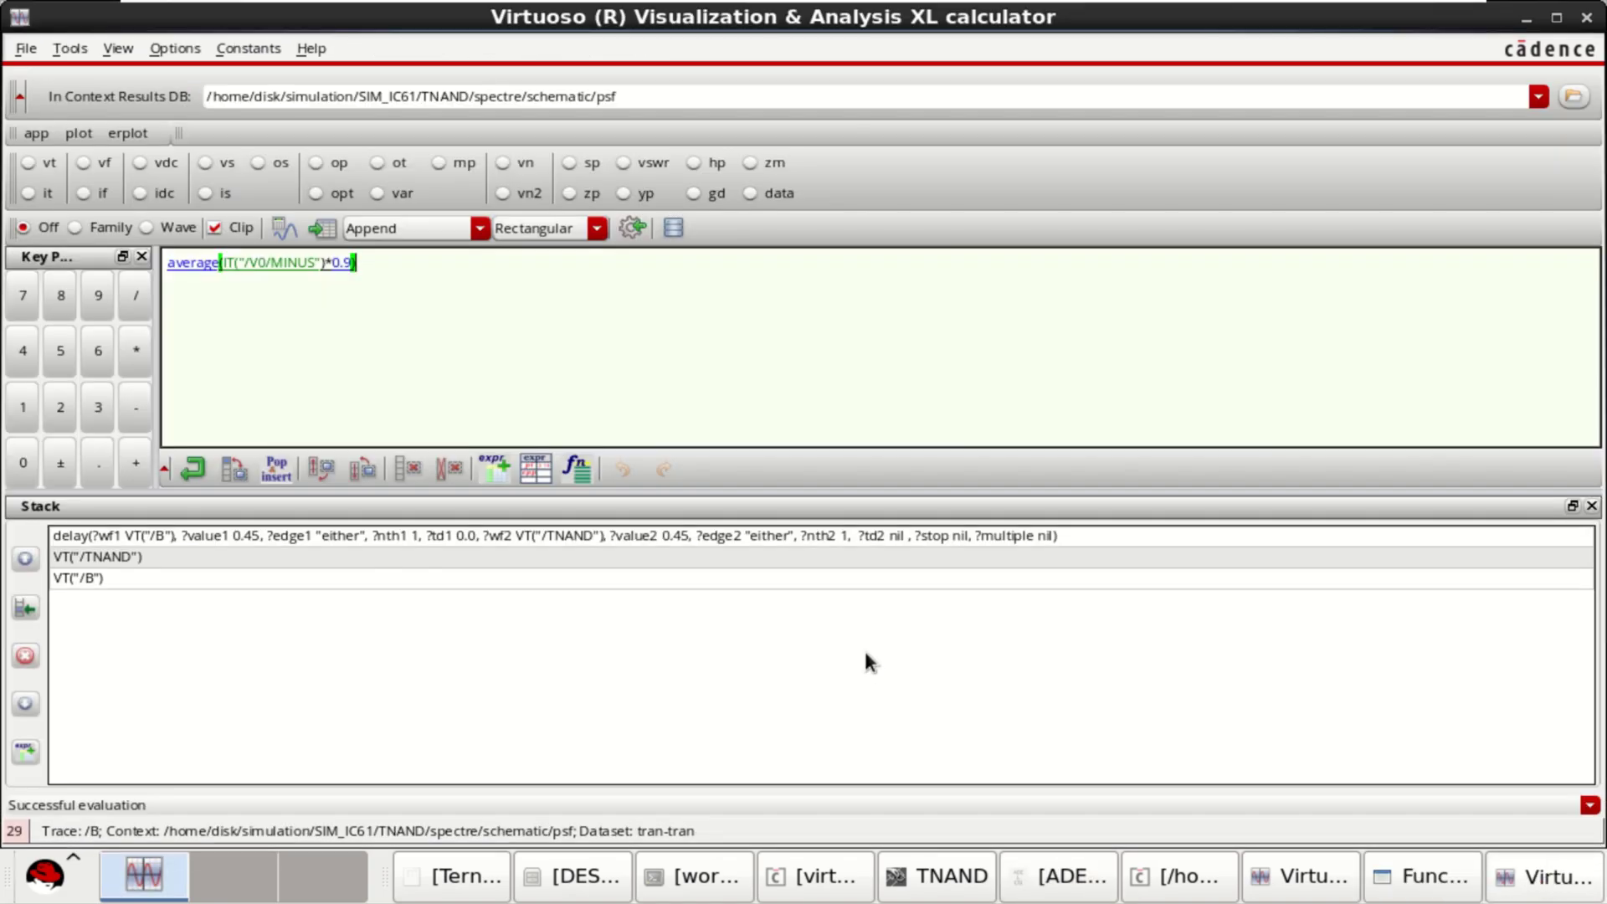
click(453, 462)
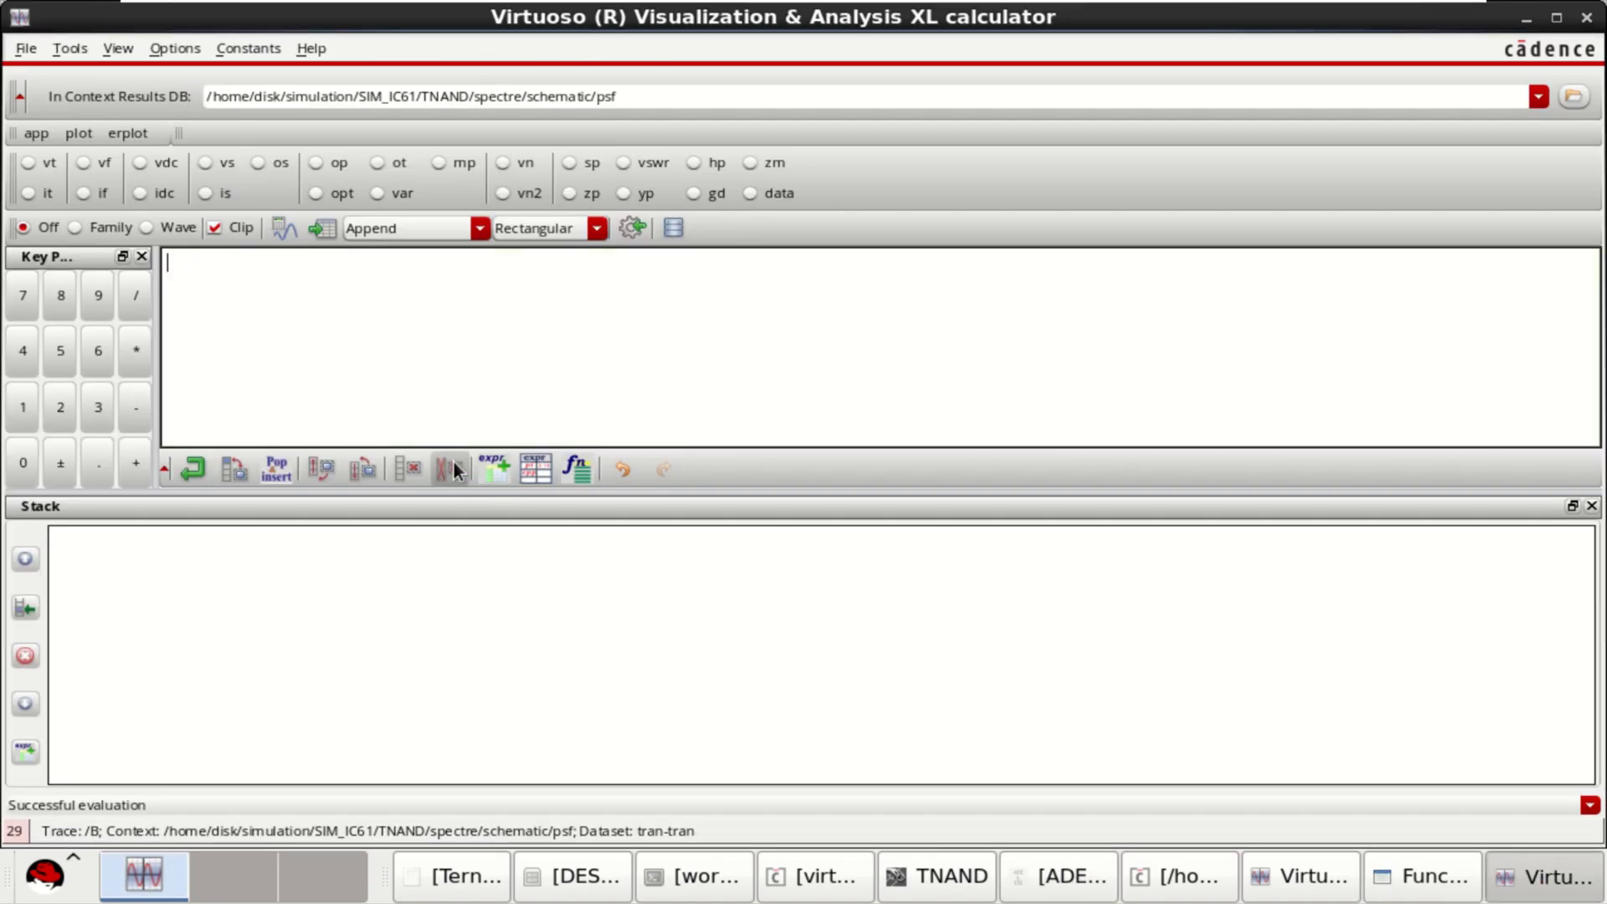
click(576, 467)
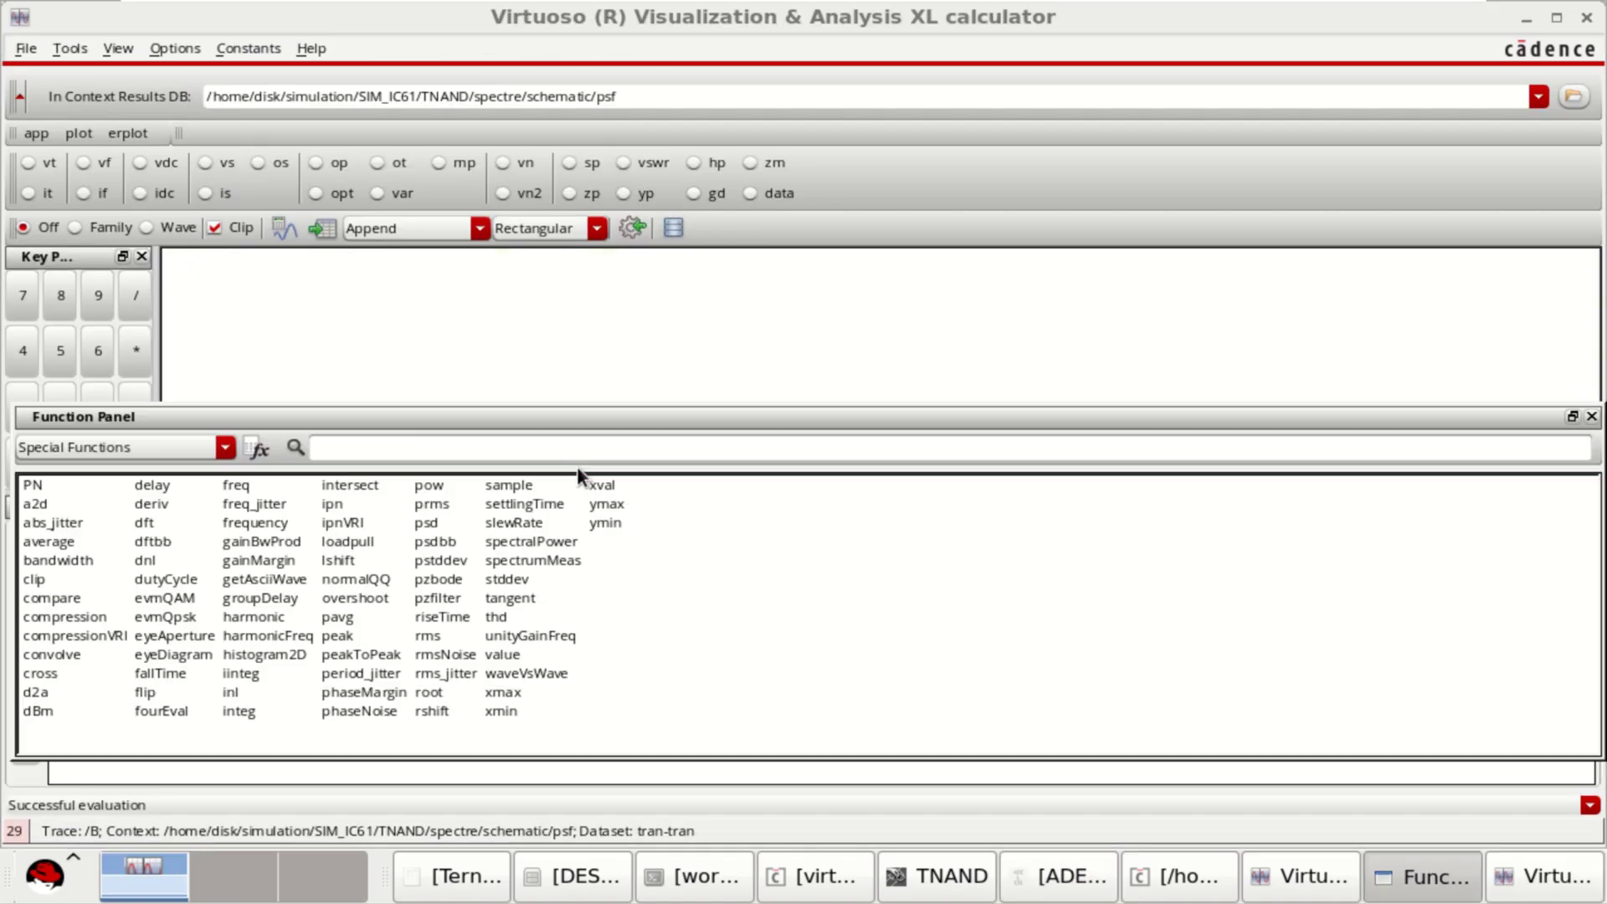
click(416, 450)
text(del)
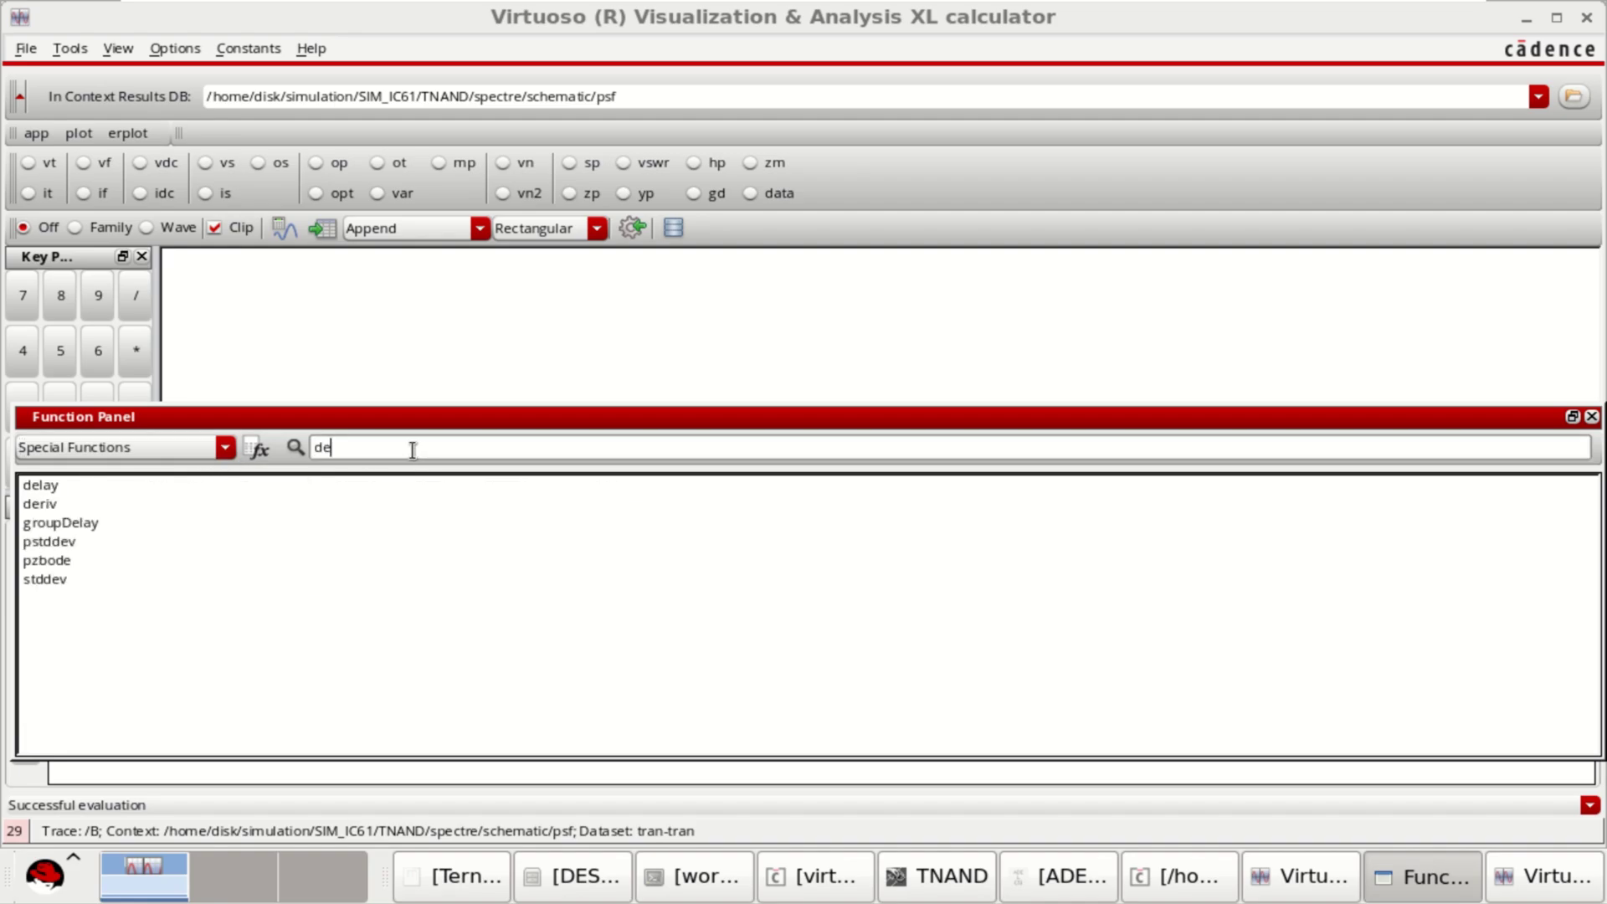
double_click(55, 484)
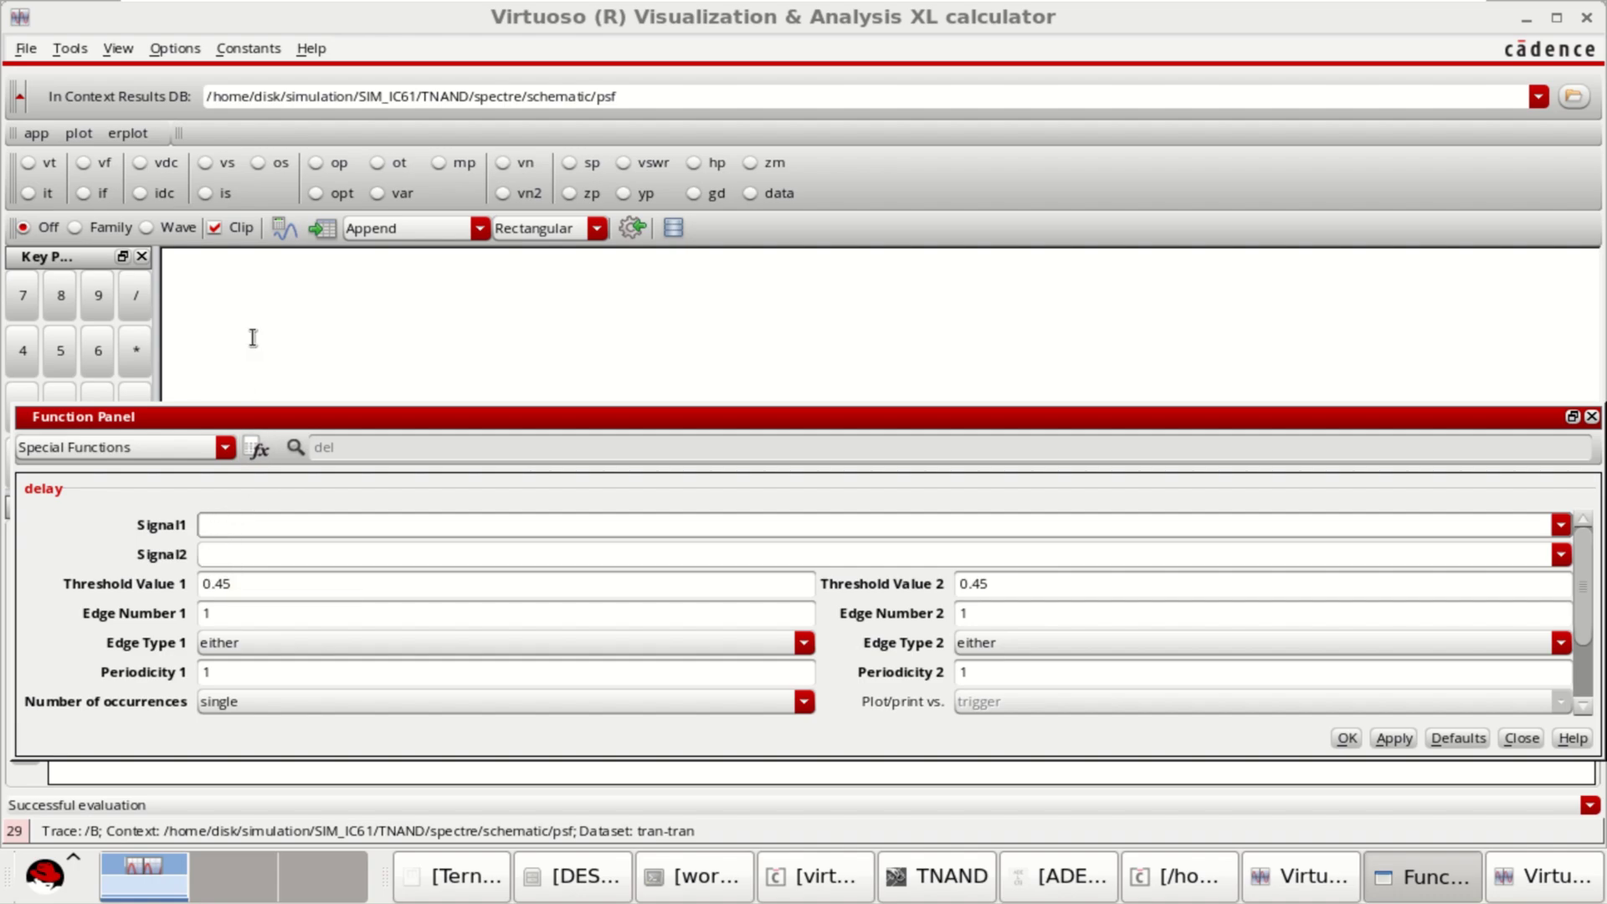
click(28, 163)
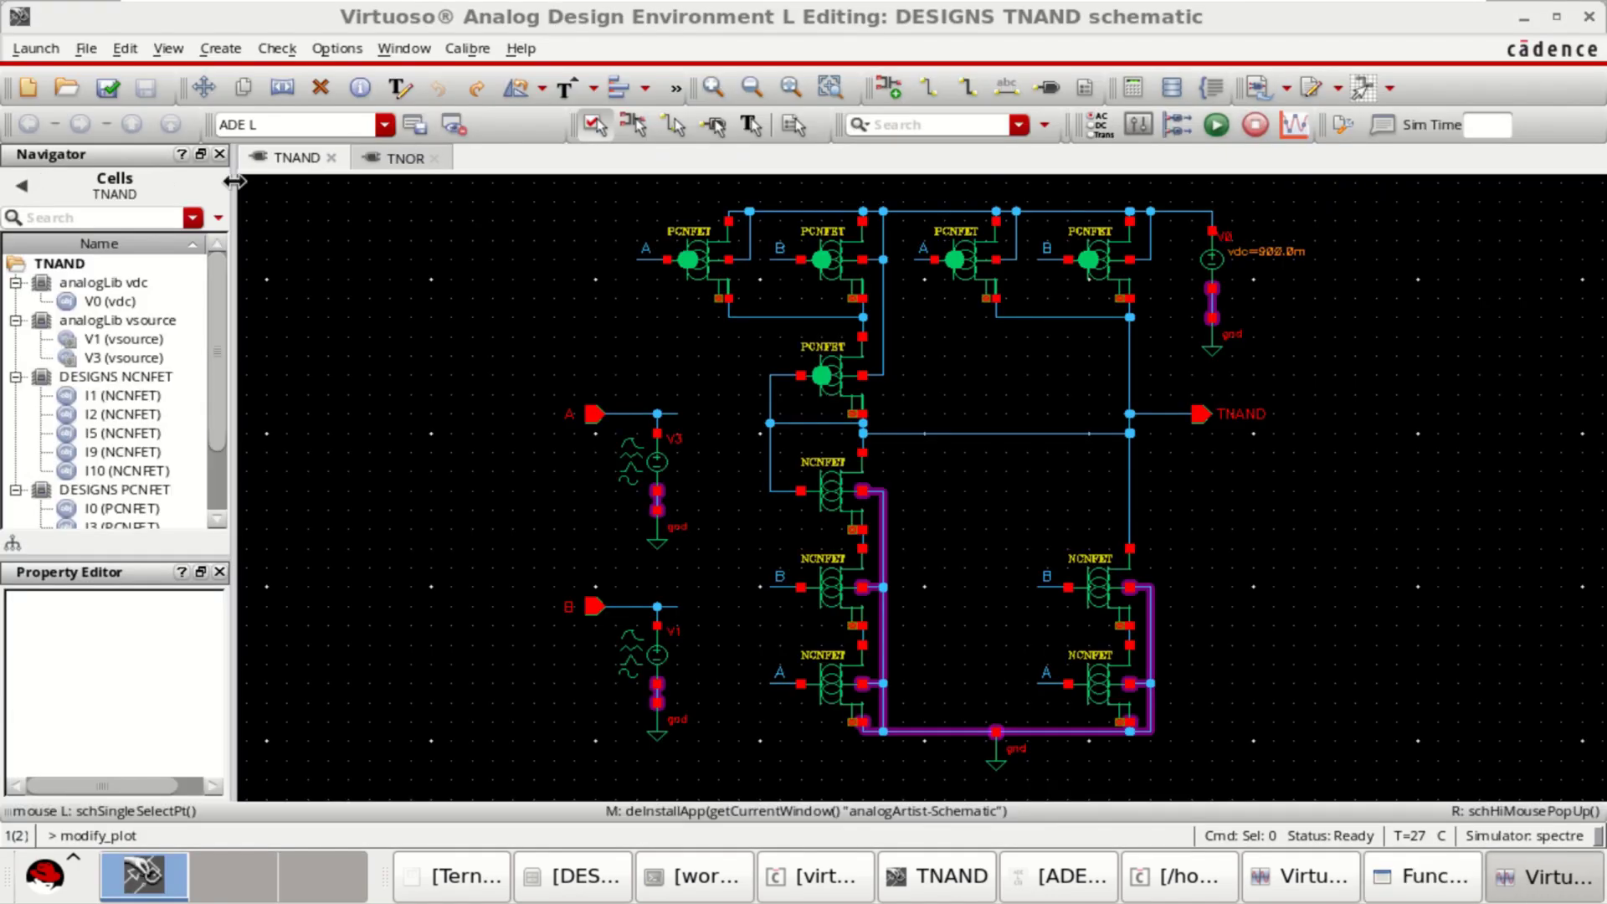
Pick net A and paste VT("/A") as the delay's first signal.
click(630, 414)
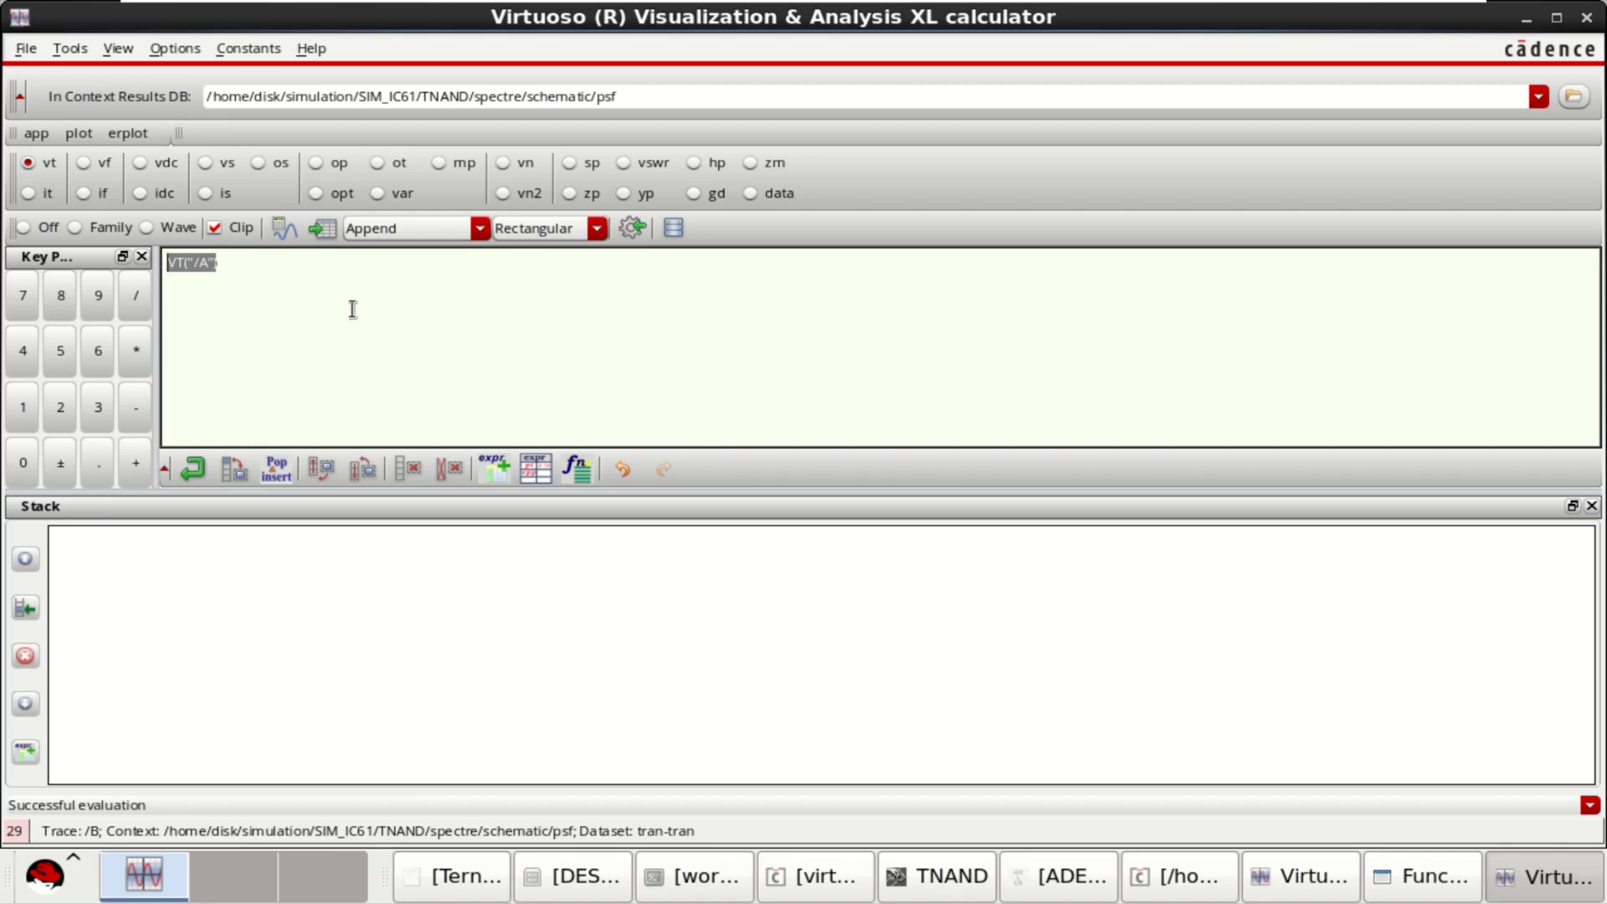
click(578, 470)
click(226, 524)
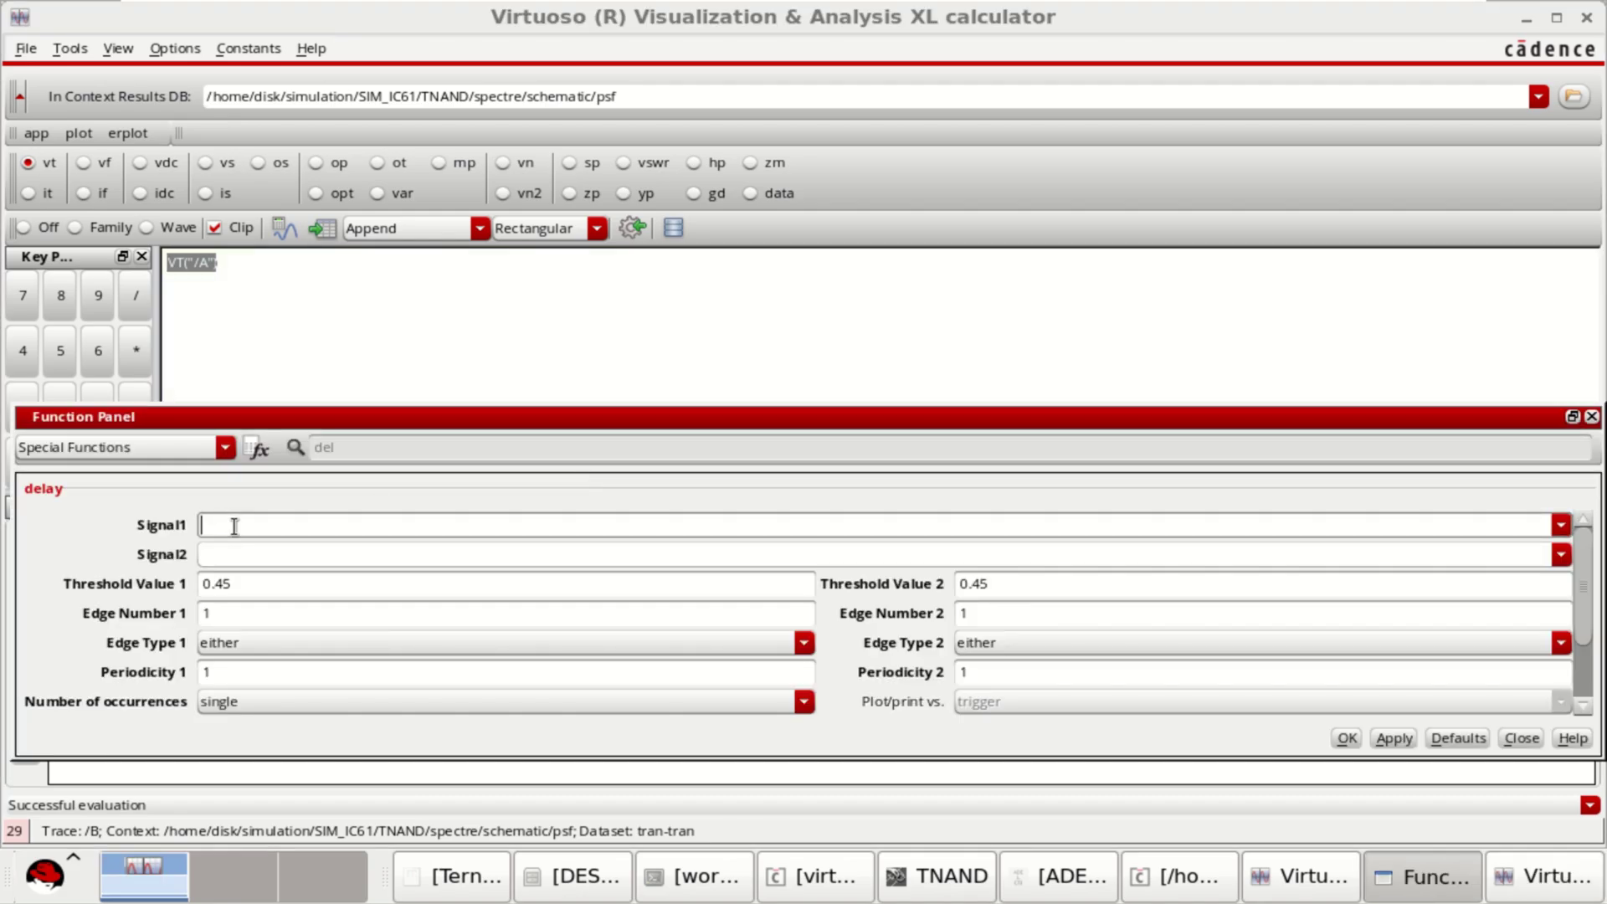
middle_click(237, 526)
click(215, 553)
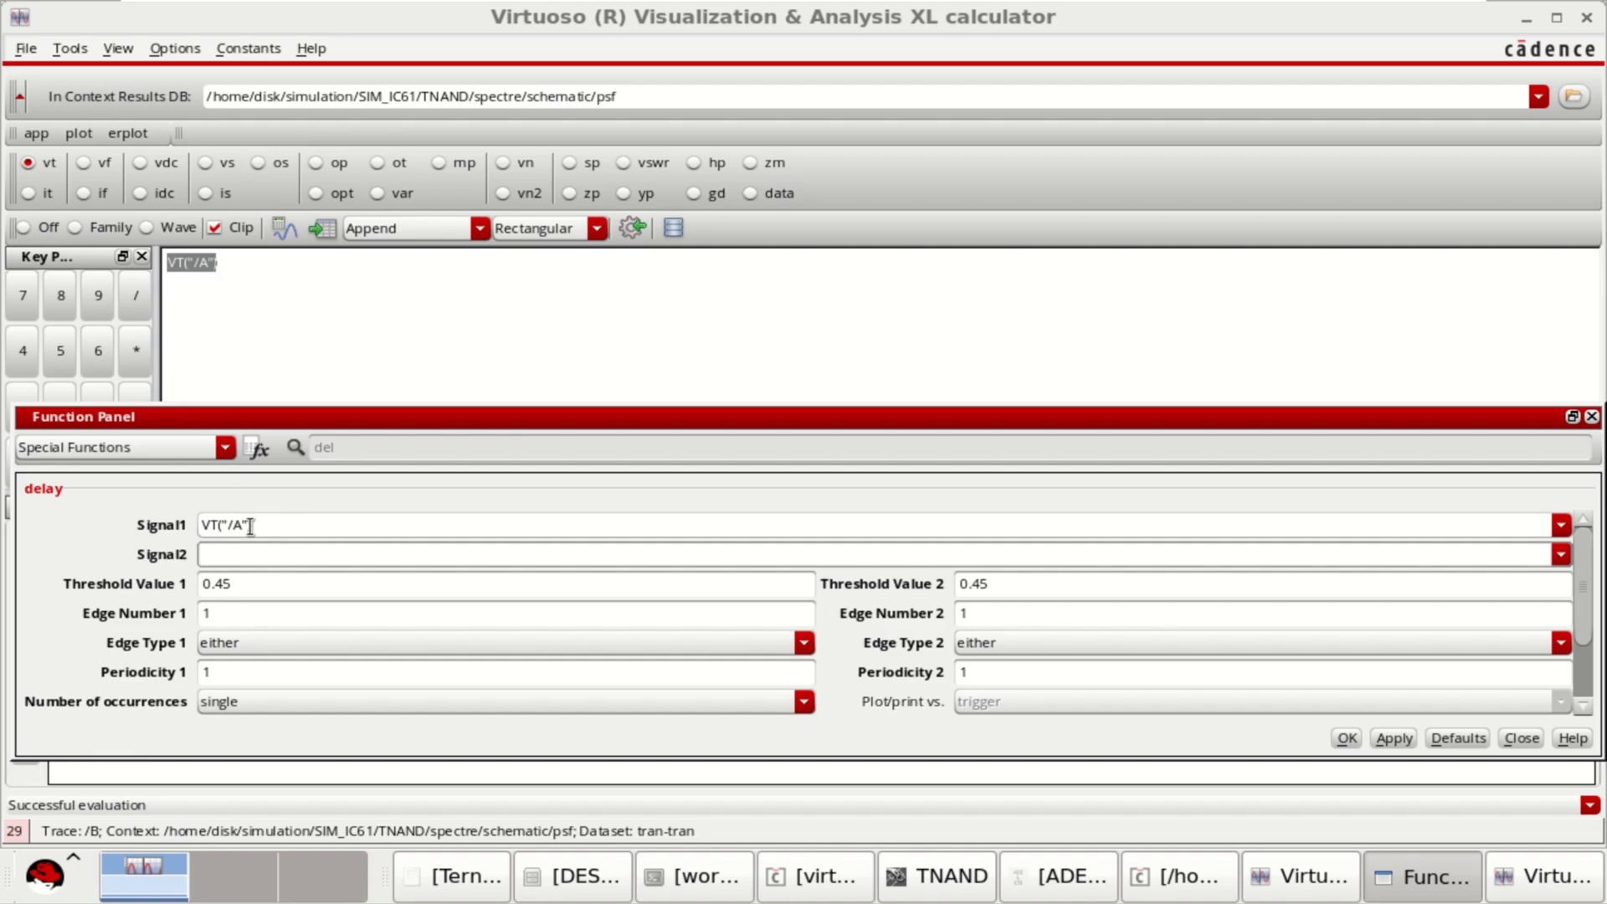
Pick the TNAND net and paste VT("/TNAND") as the delay's second signal.
click(25, 227)
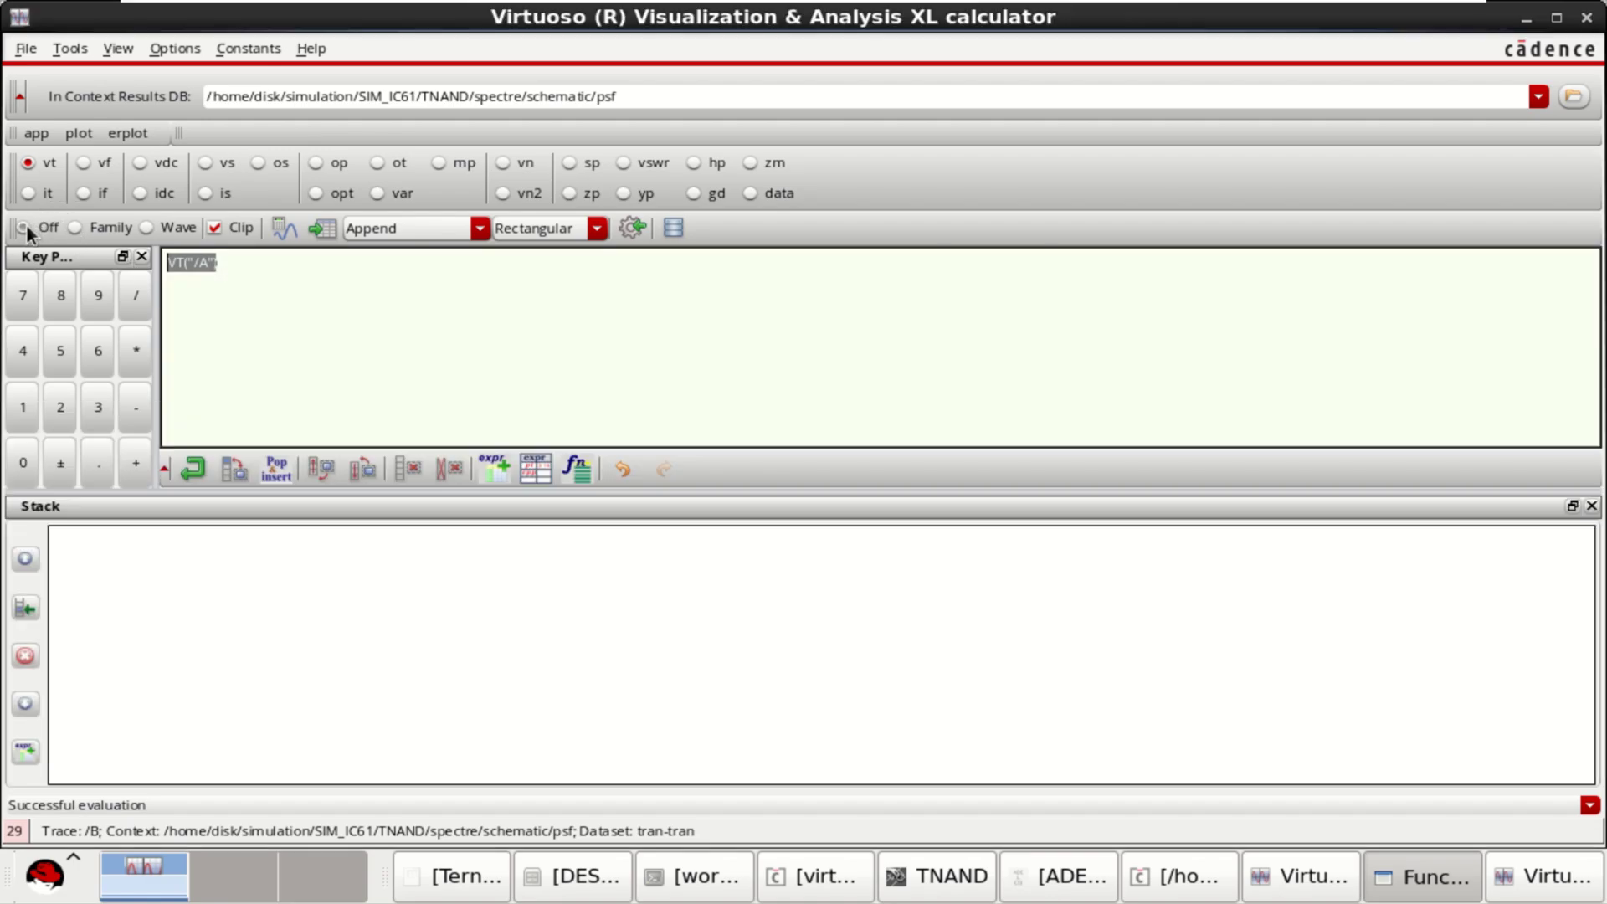
click(37, 161)
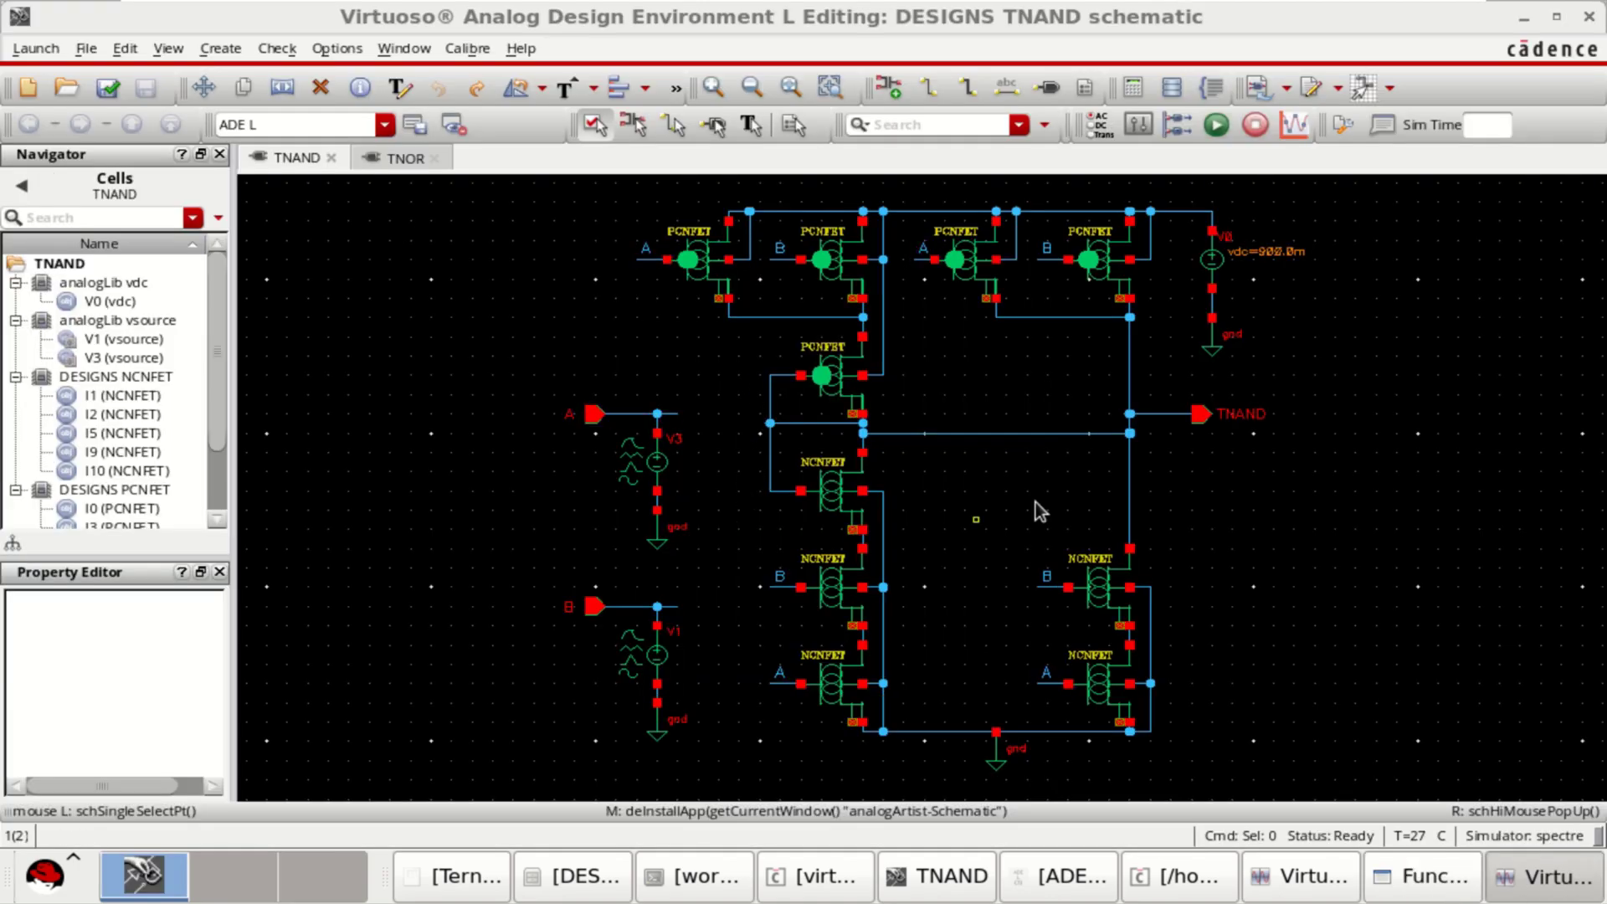
click(1163, 416)
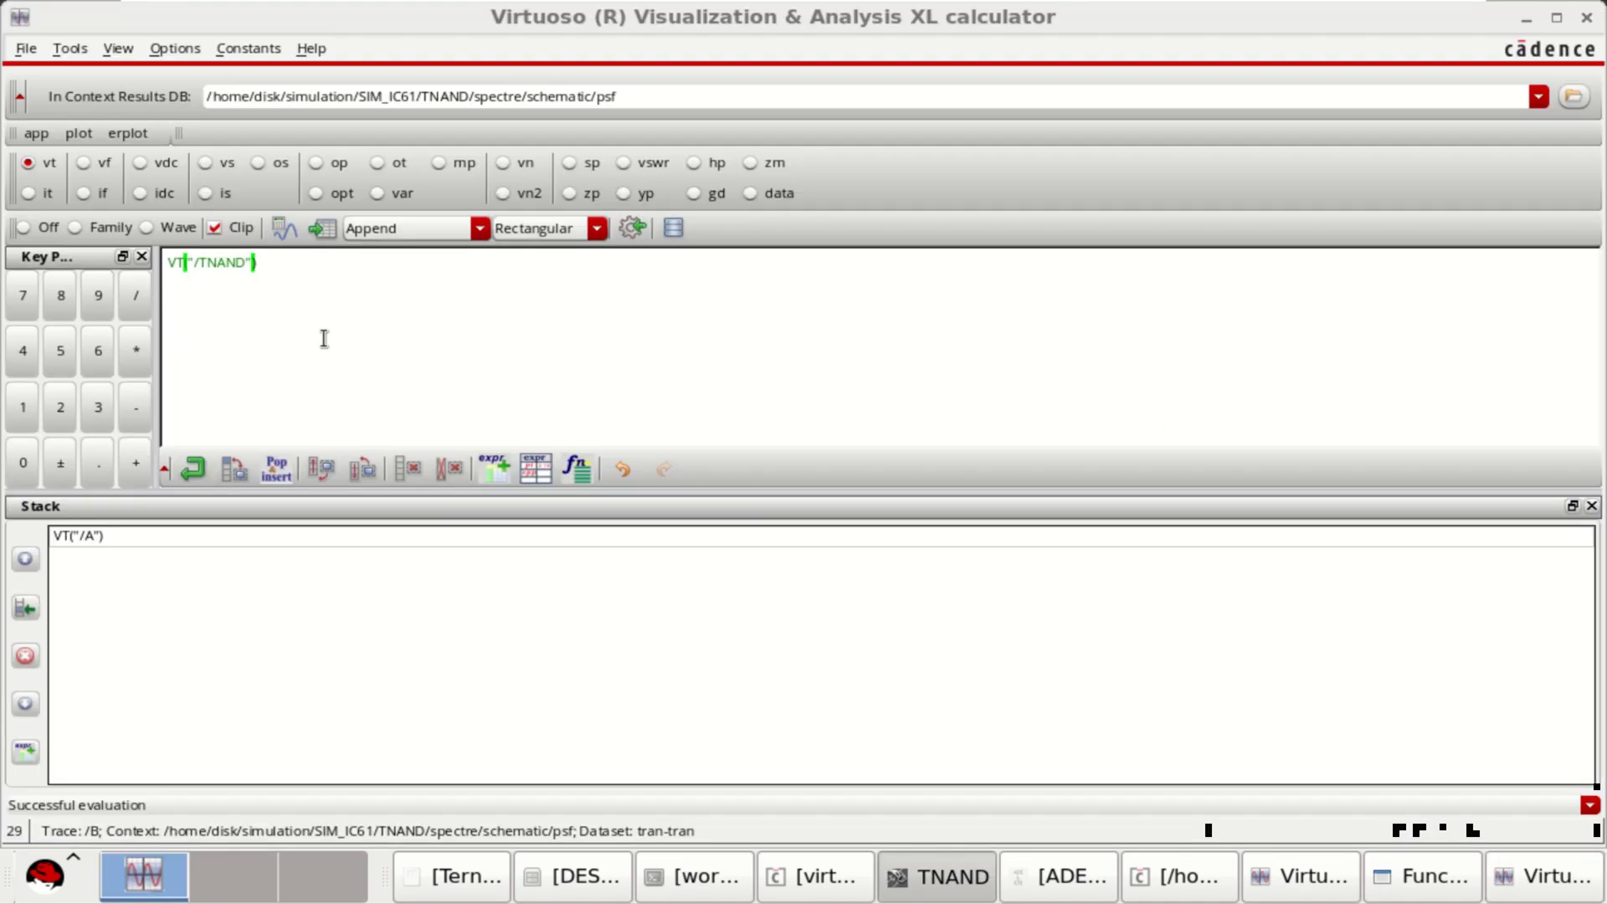
drag(261, 262, 166, 262)
key(ctrl+c)
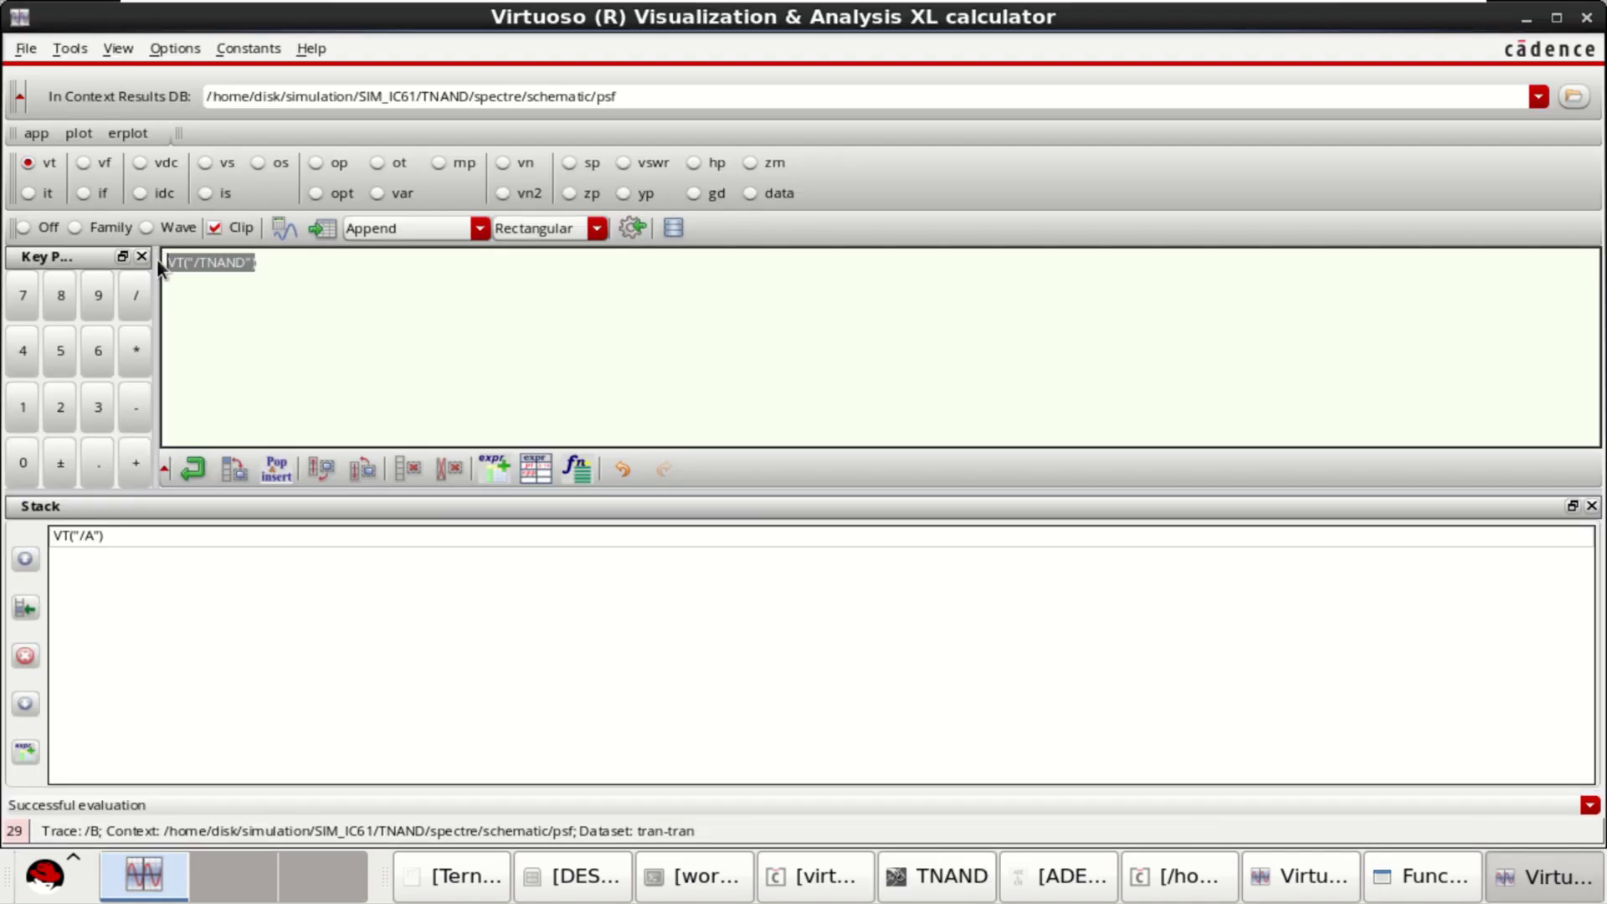
click(573, 469)
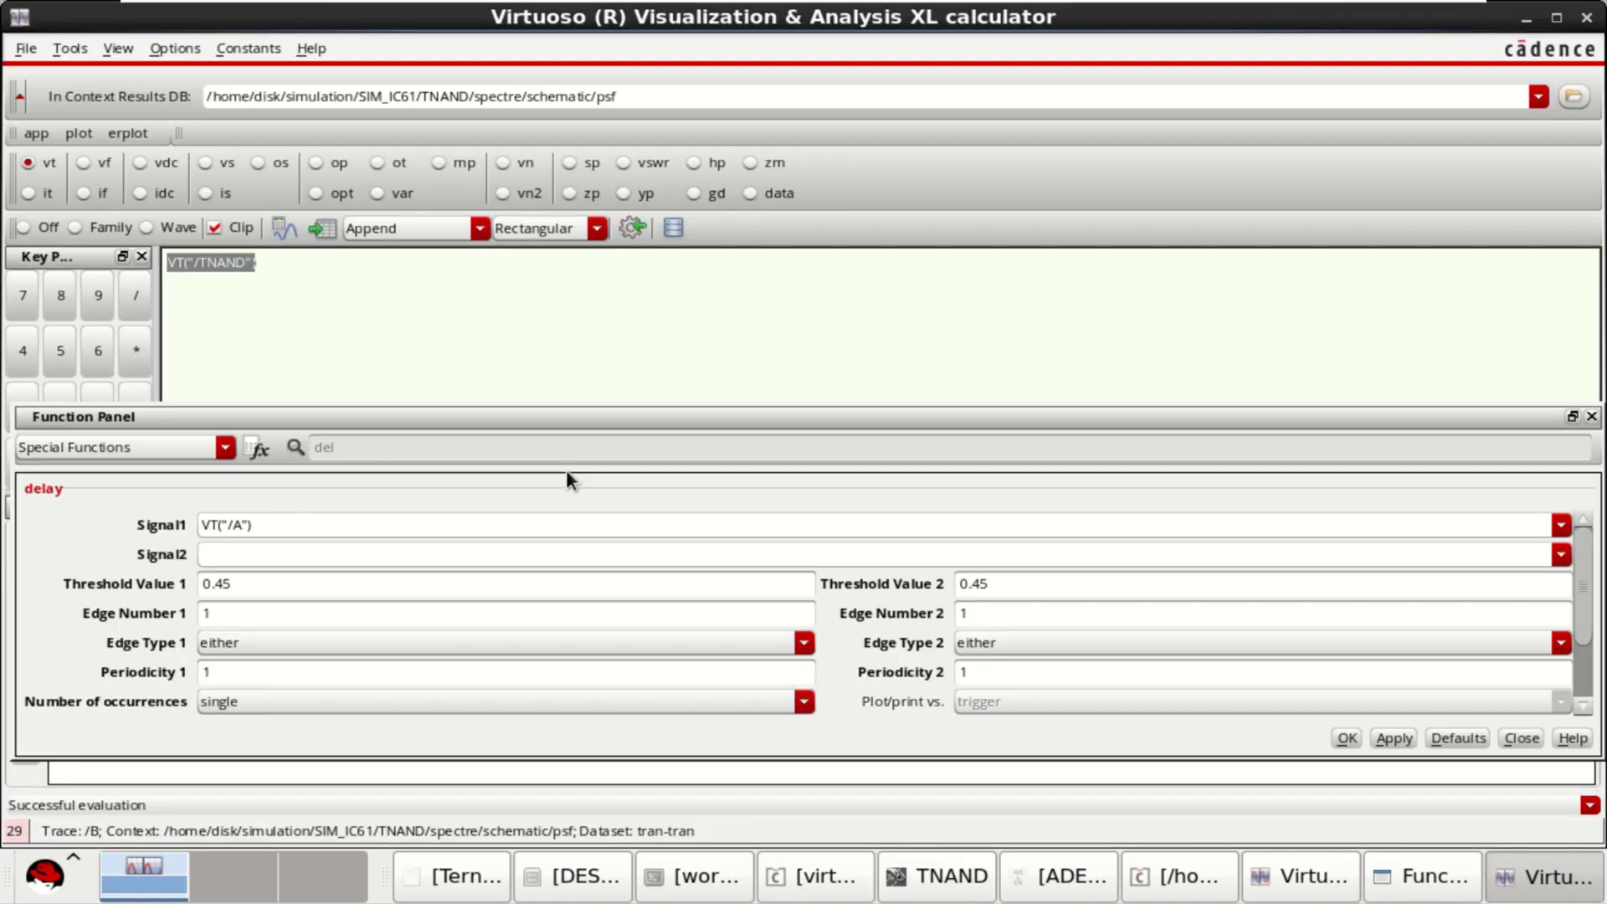
click(247, 555)
middle_click(247, 555)
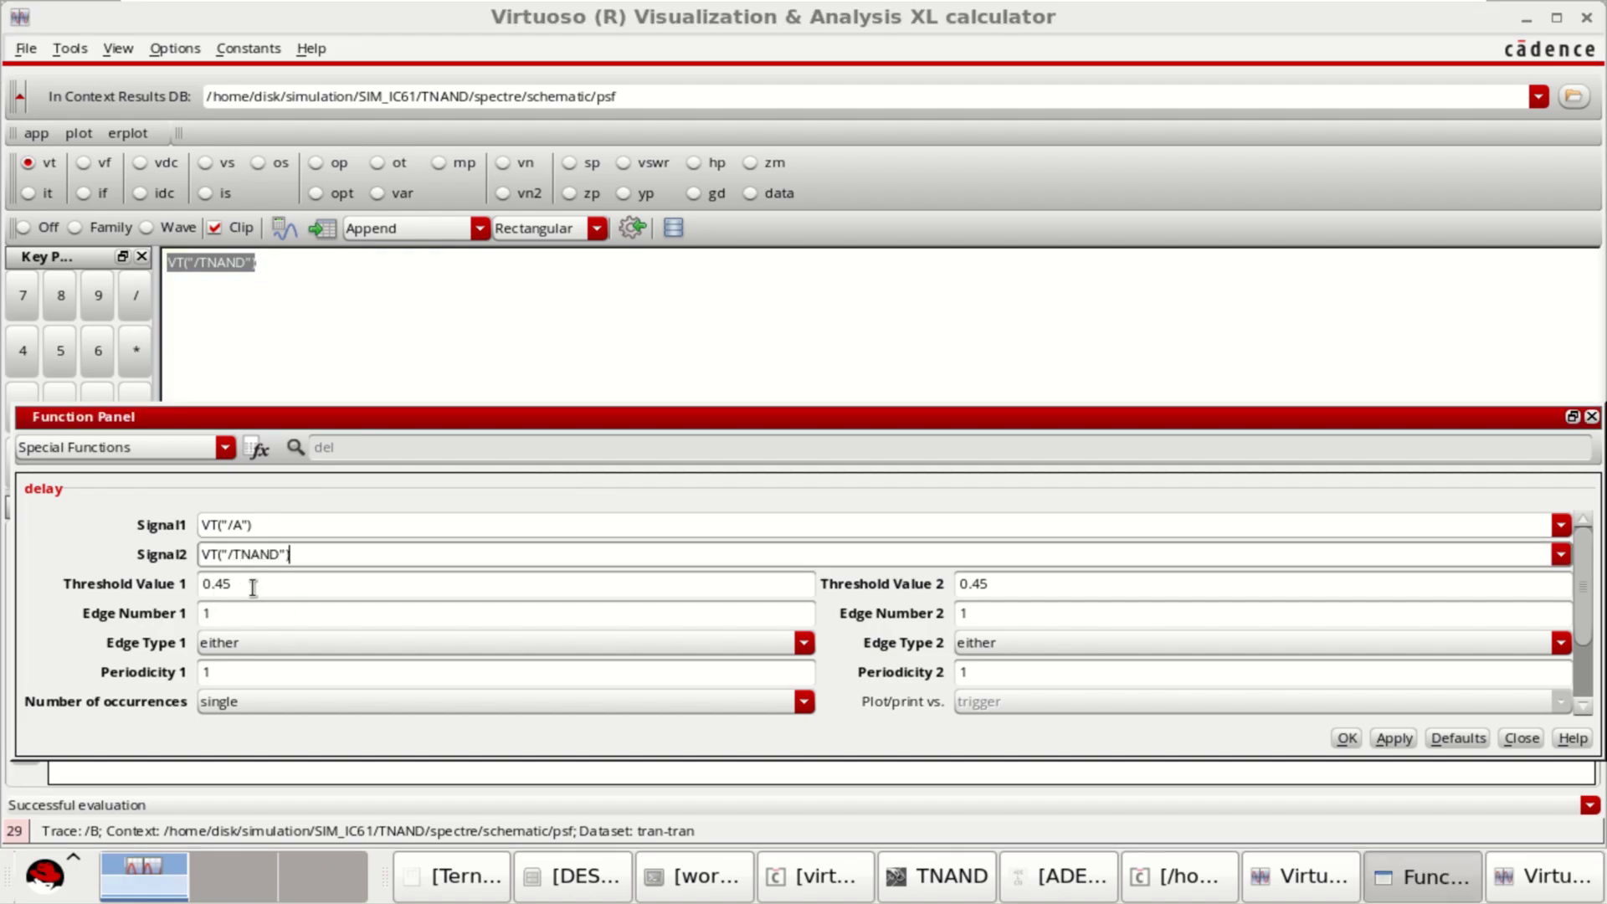
Keep both delay threshold values at 0.45.
drag(255, 585, 171, 584)
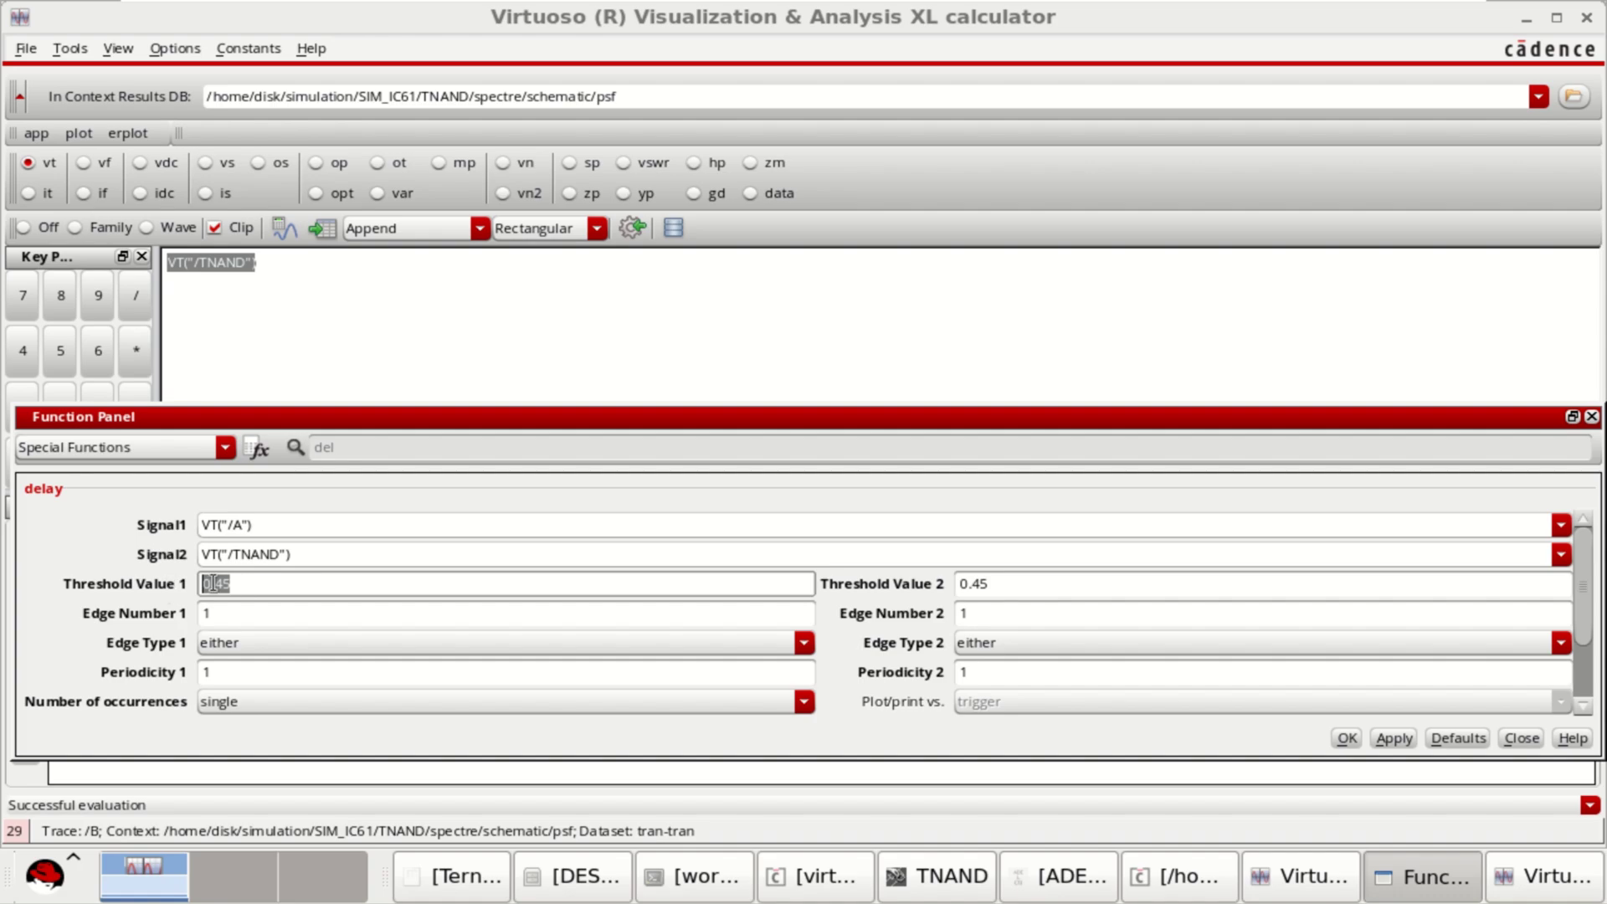
click(247, 587)
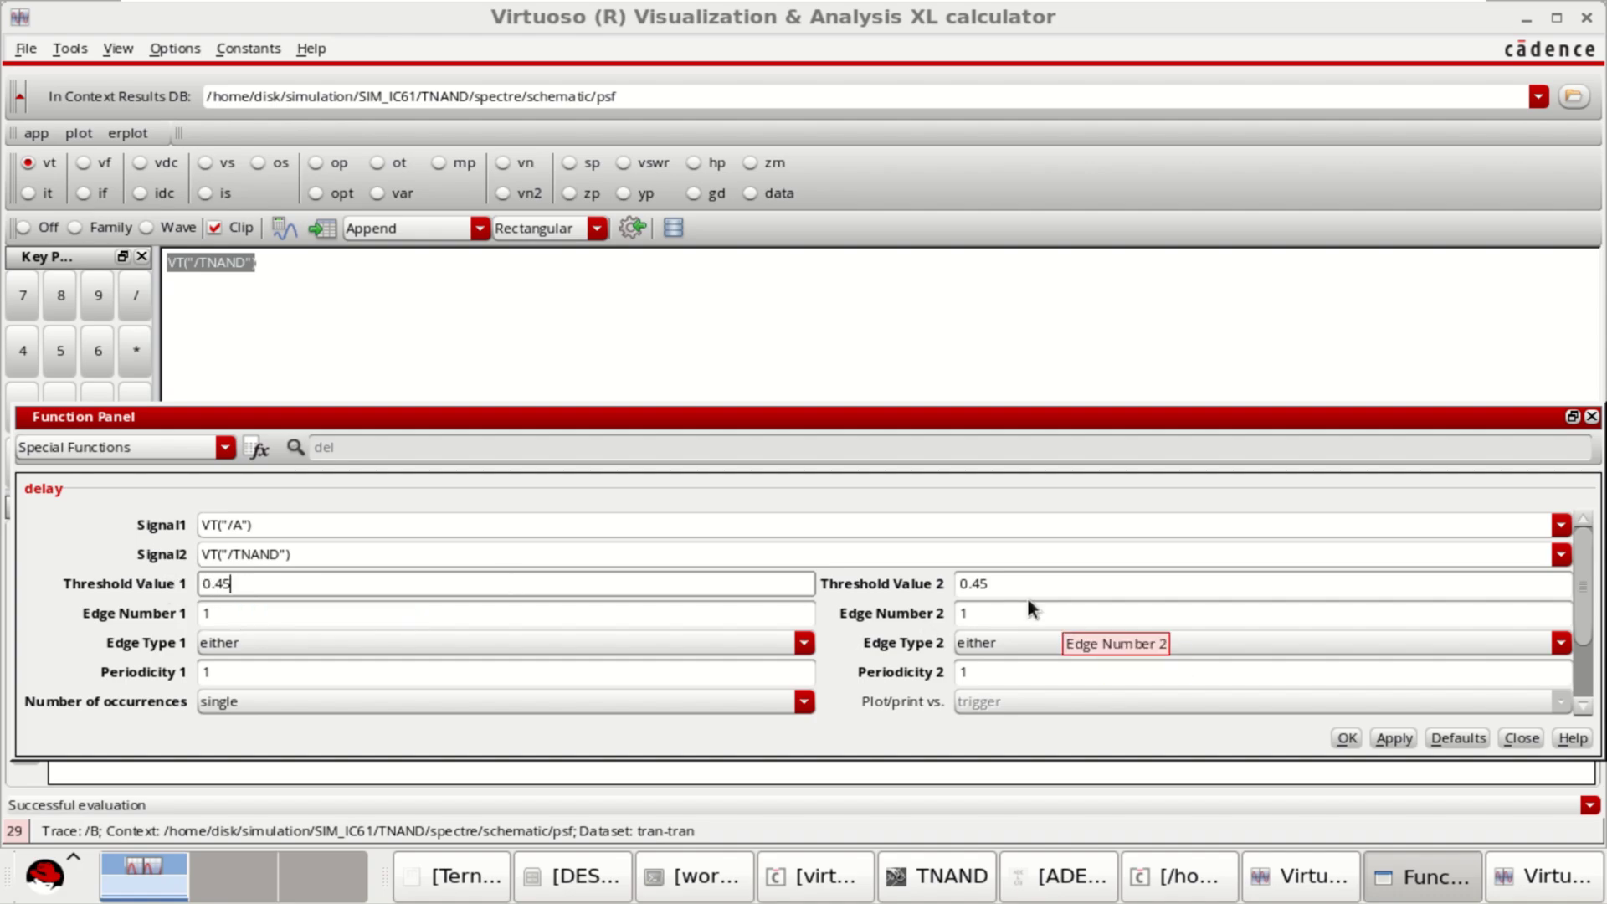
drag(1016, 591, 950, 584)
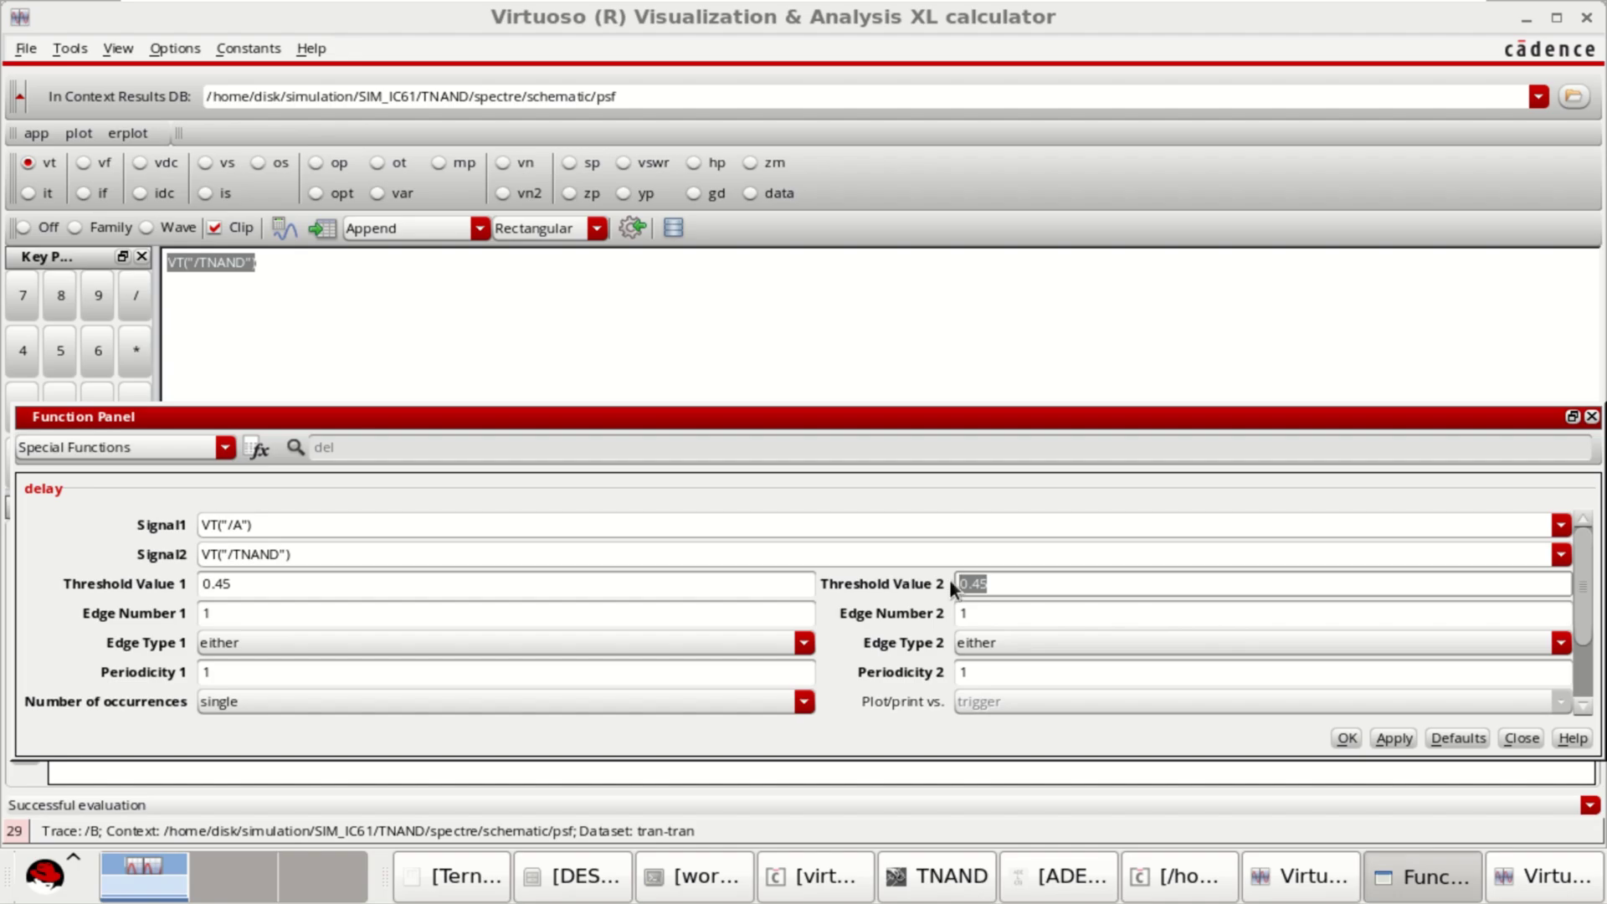
click(1013, 585)
click(1310, 876)
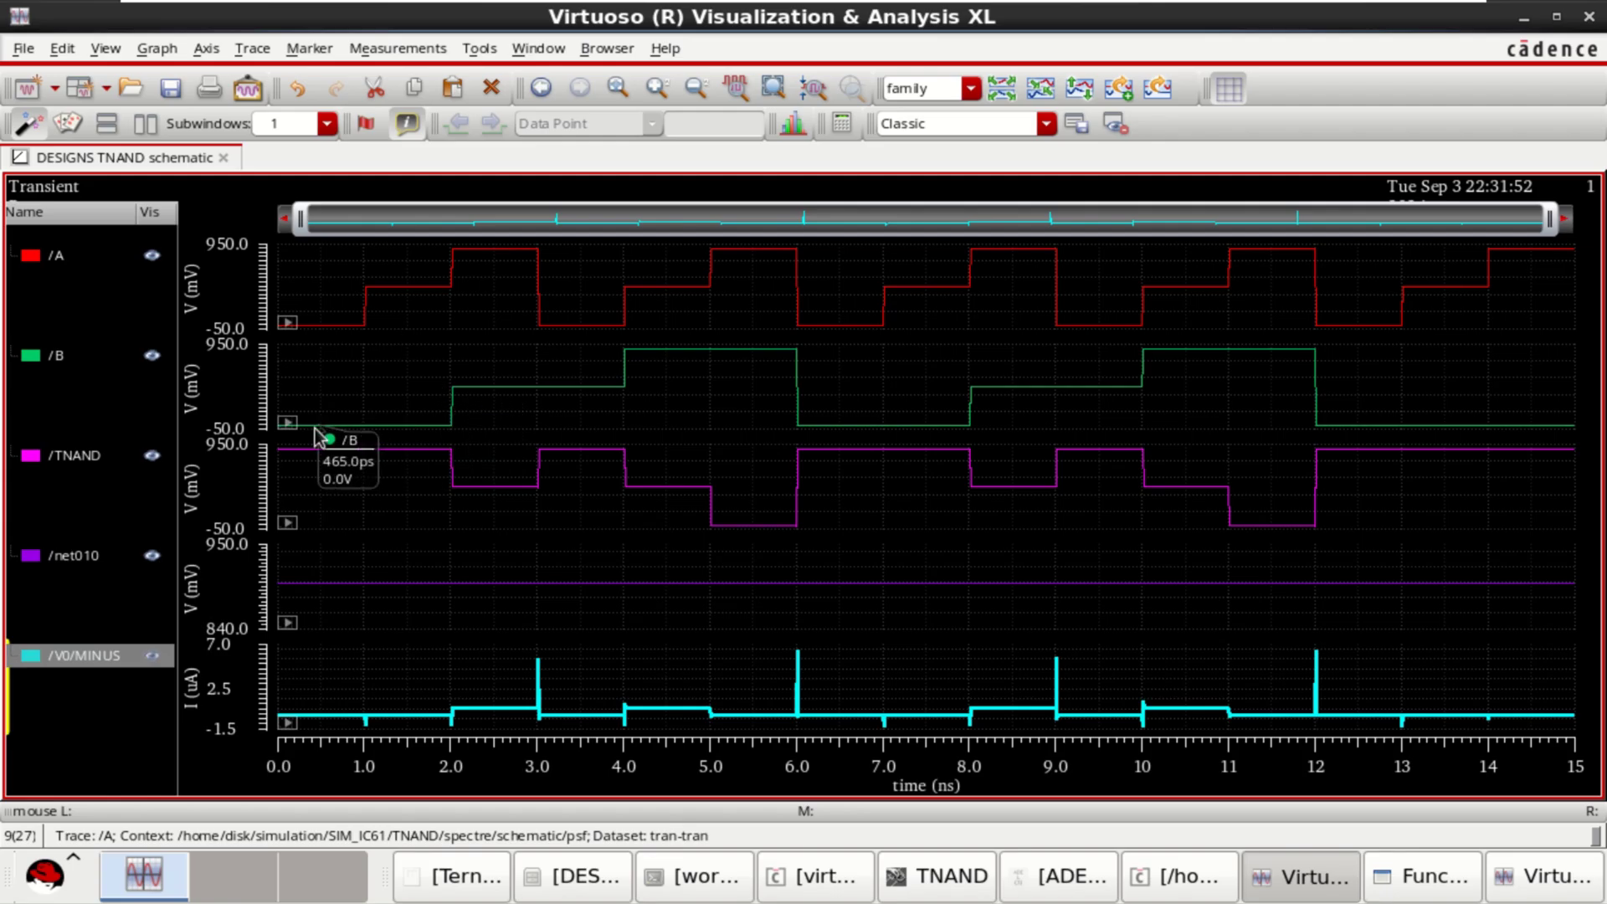
mouse_move(540, 398)
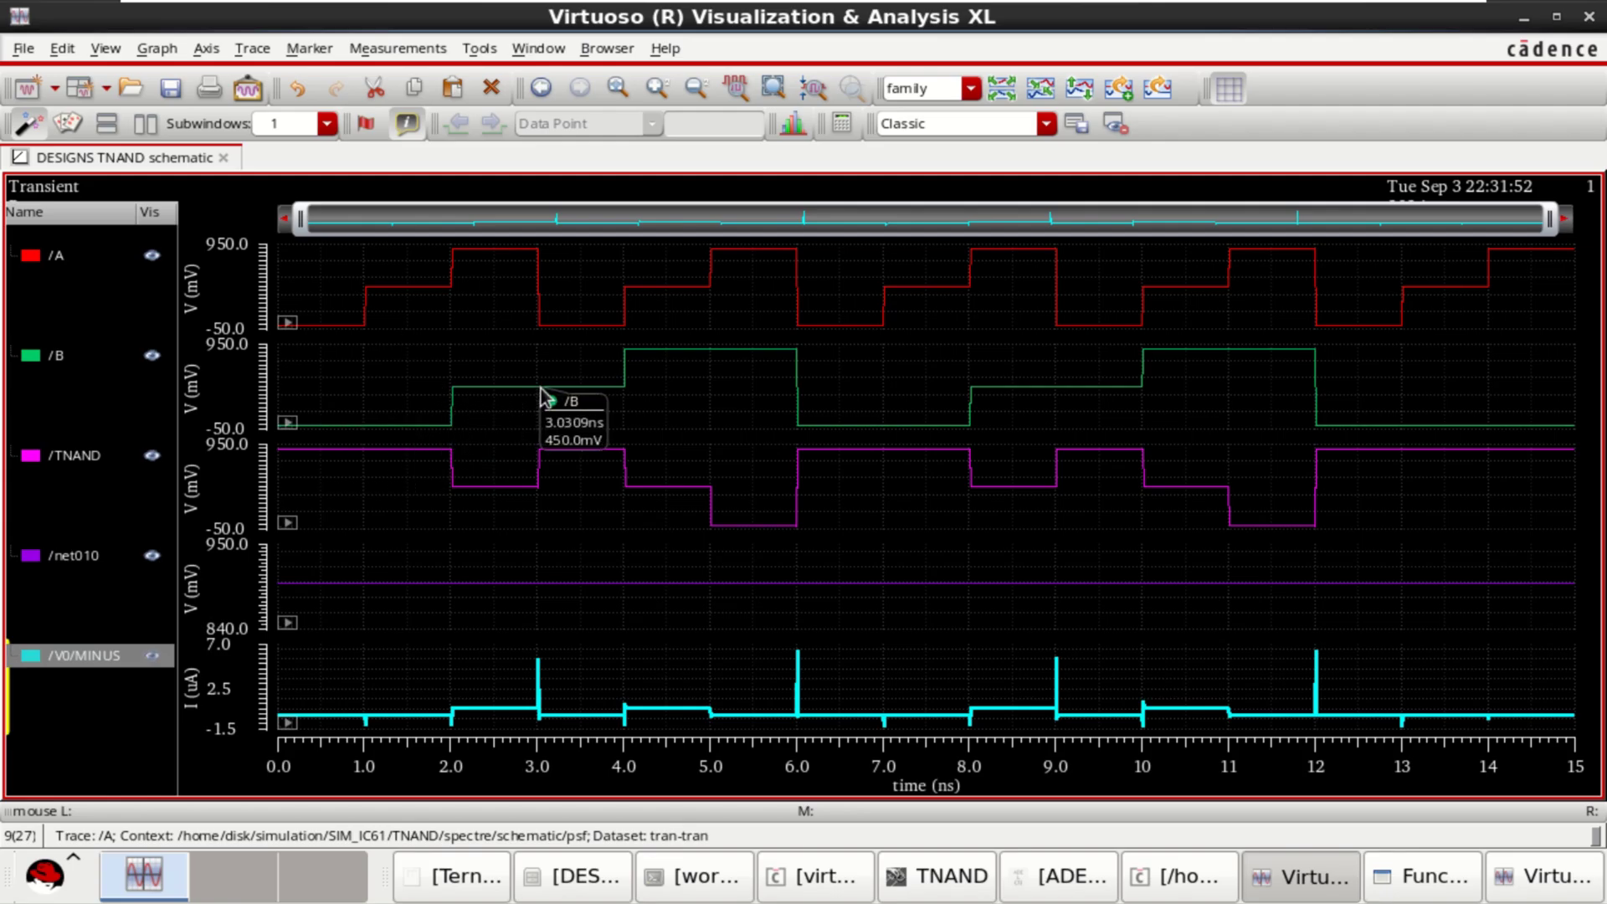
mouse_move(722, 359)
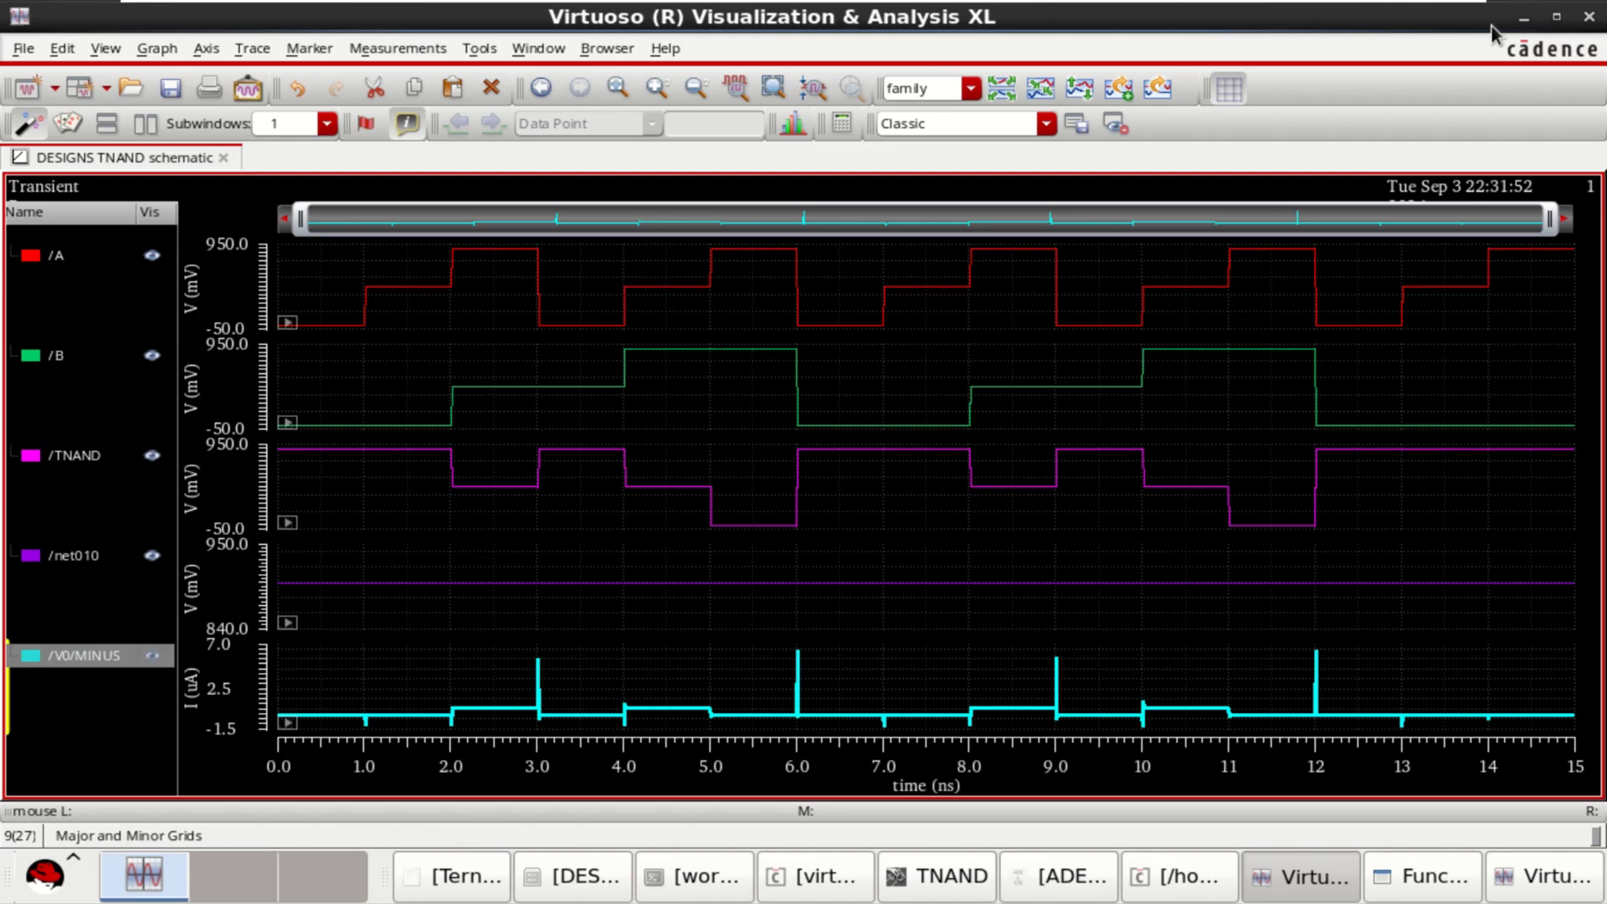
click(1523, 17)
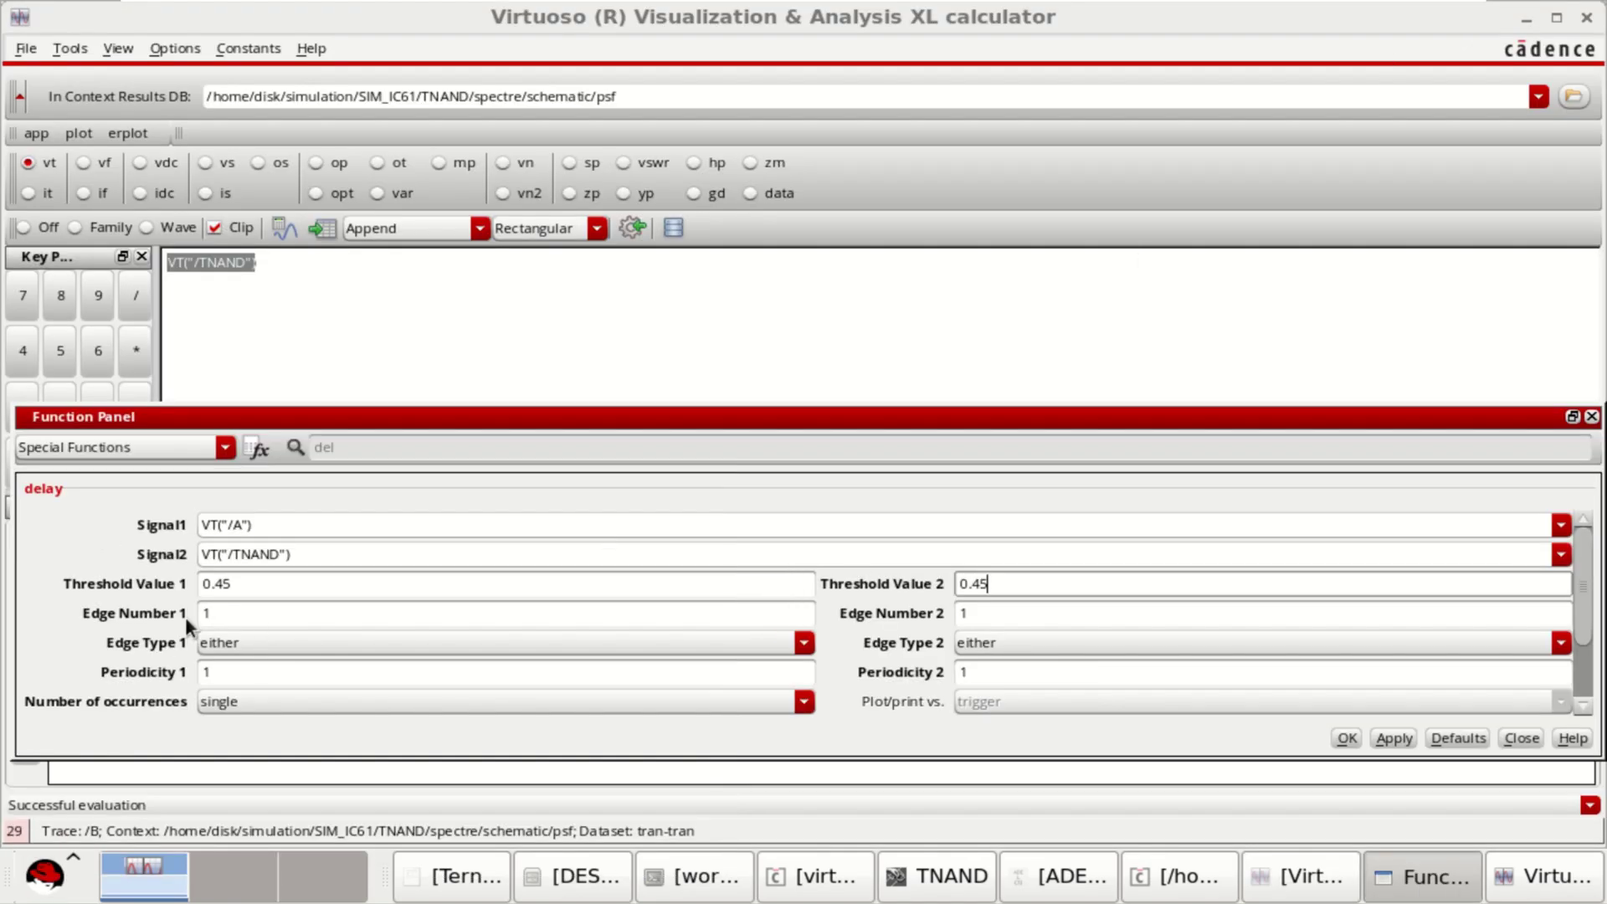
click(217, 641)
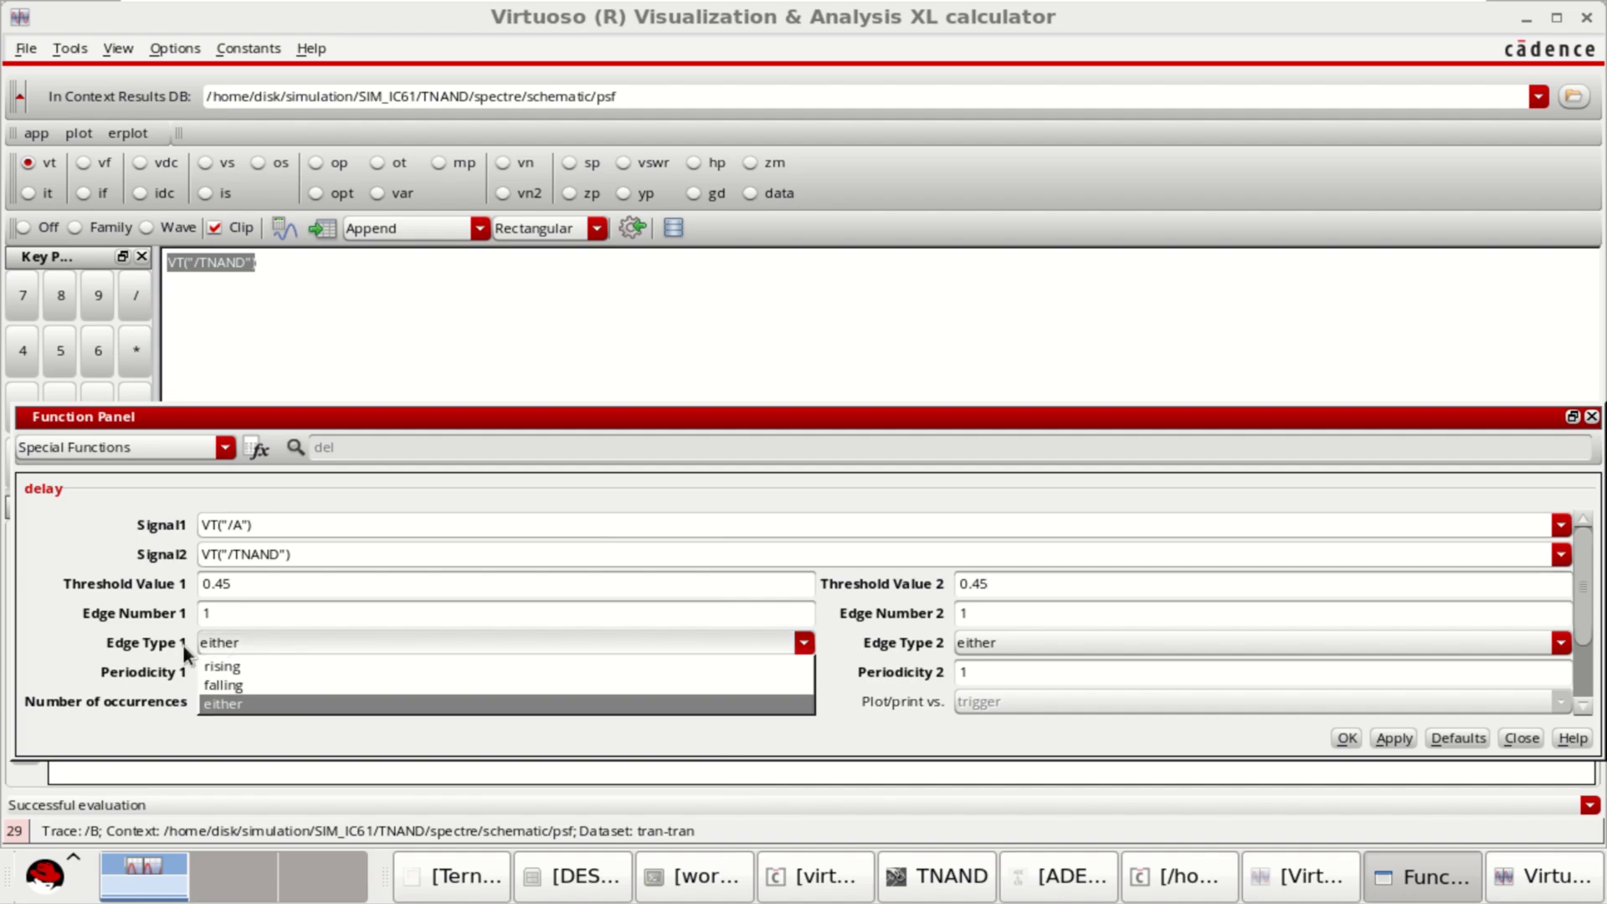
click(233, 702)
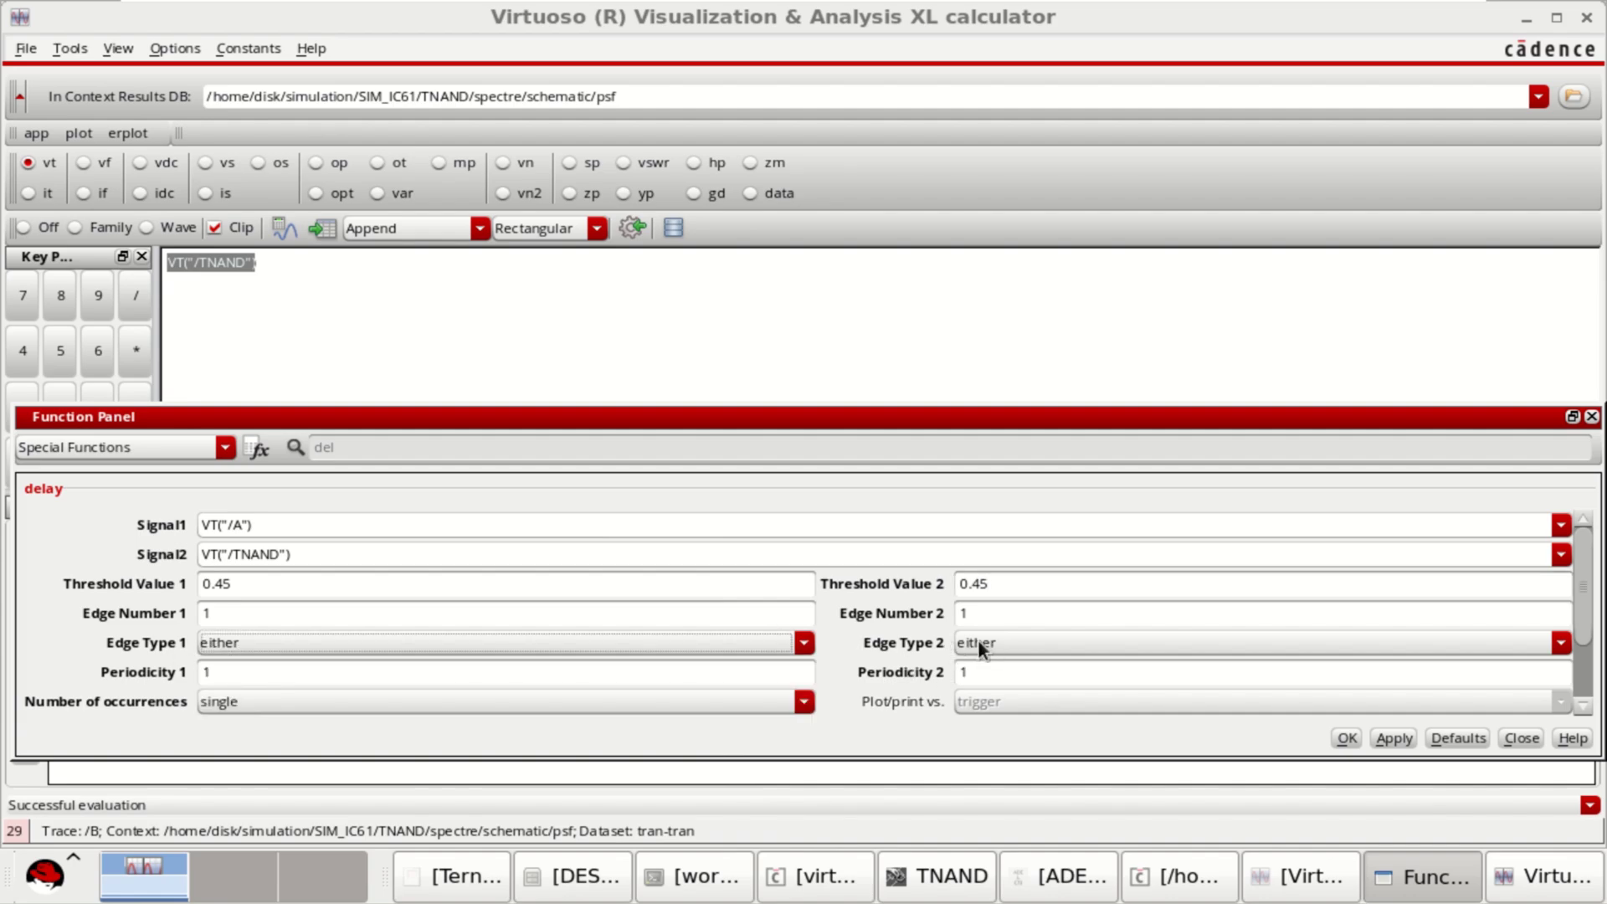
Generate the A-to-TNAND delay expression, evaluate it to 1.992E-9 in a table, then close the table.
click(1347, 738)
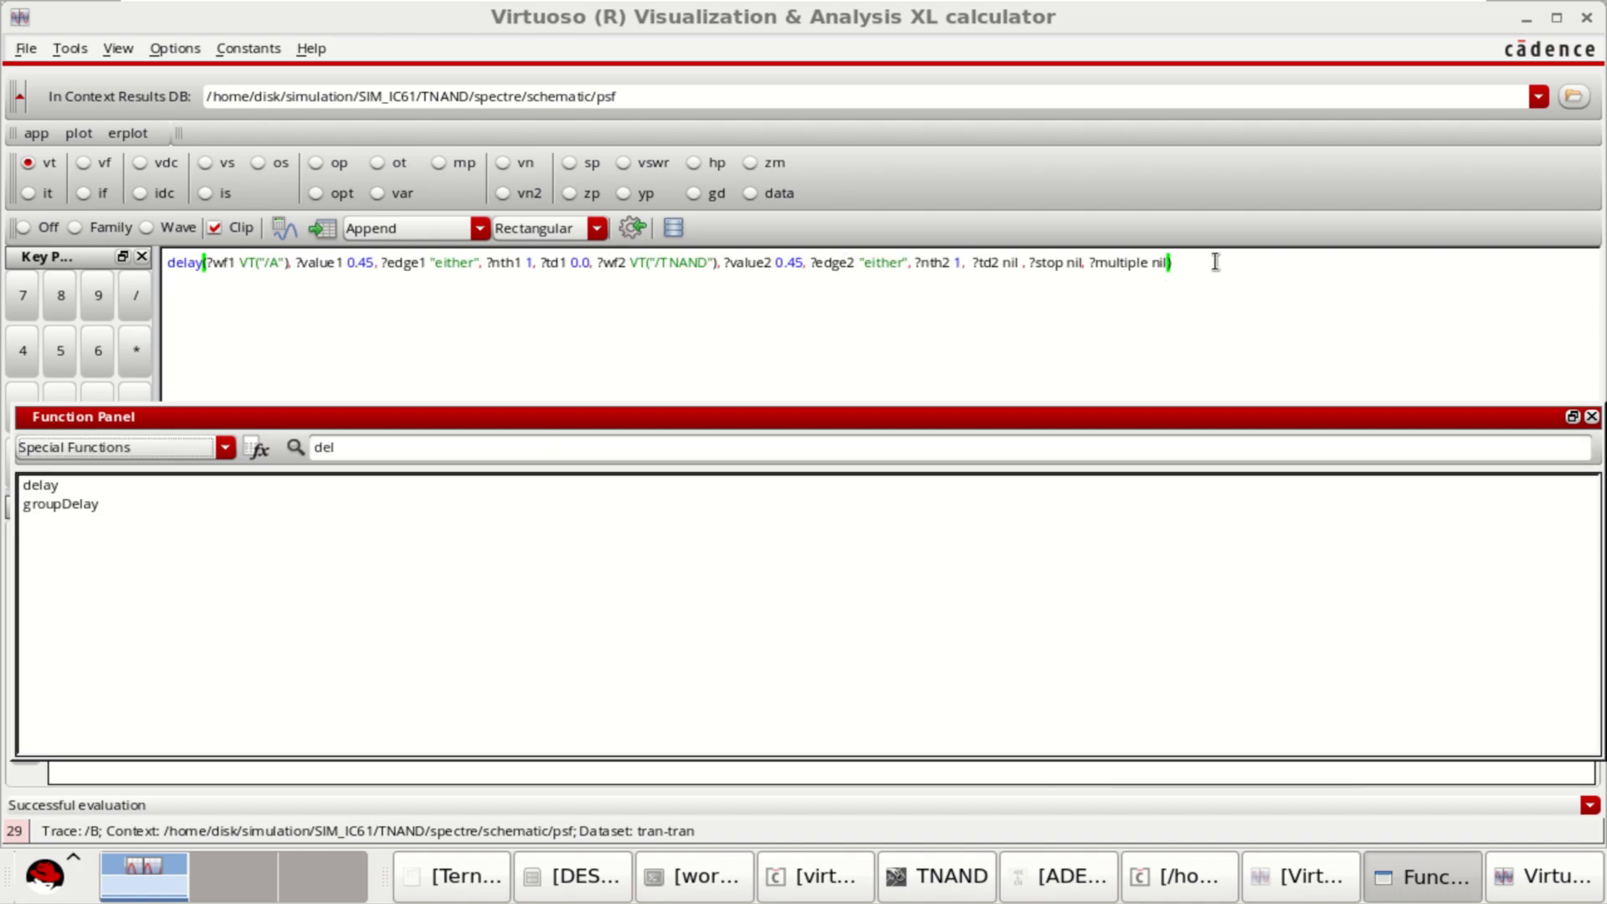
click(323, 227)
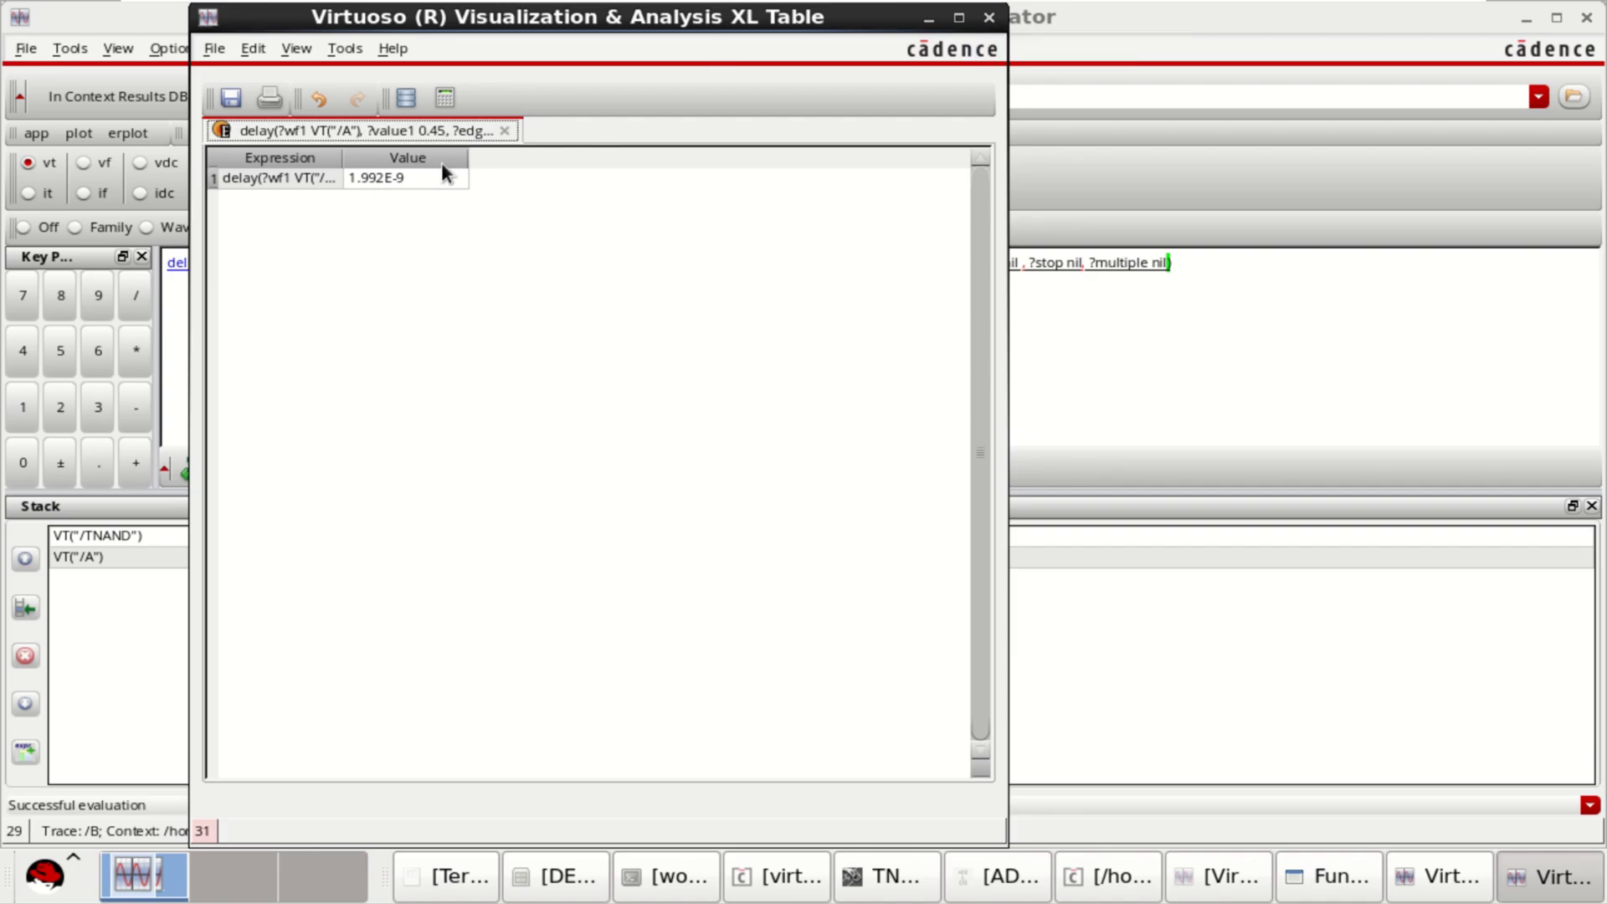
click(989, 18)
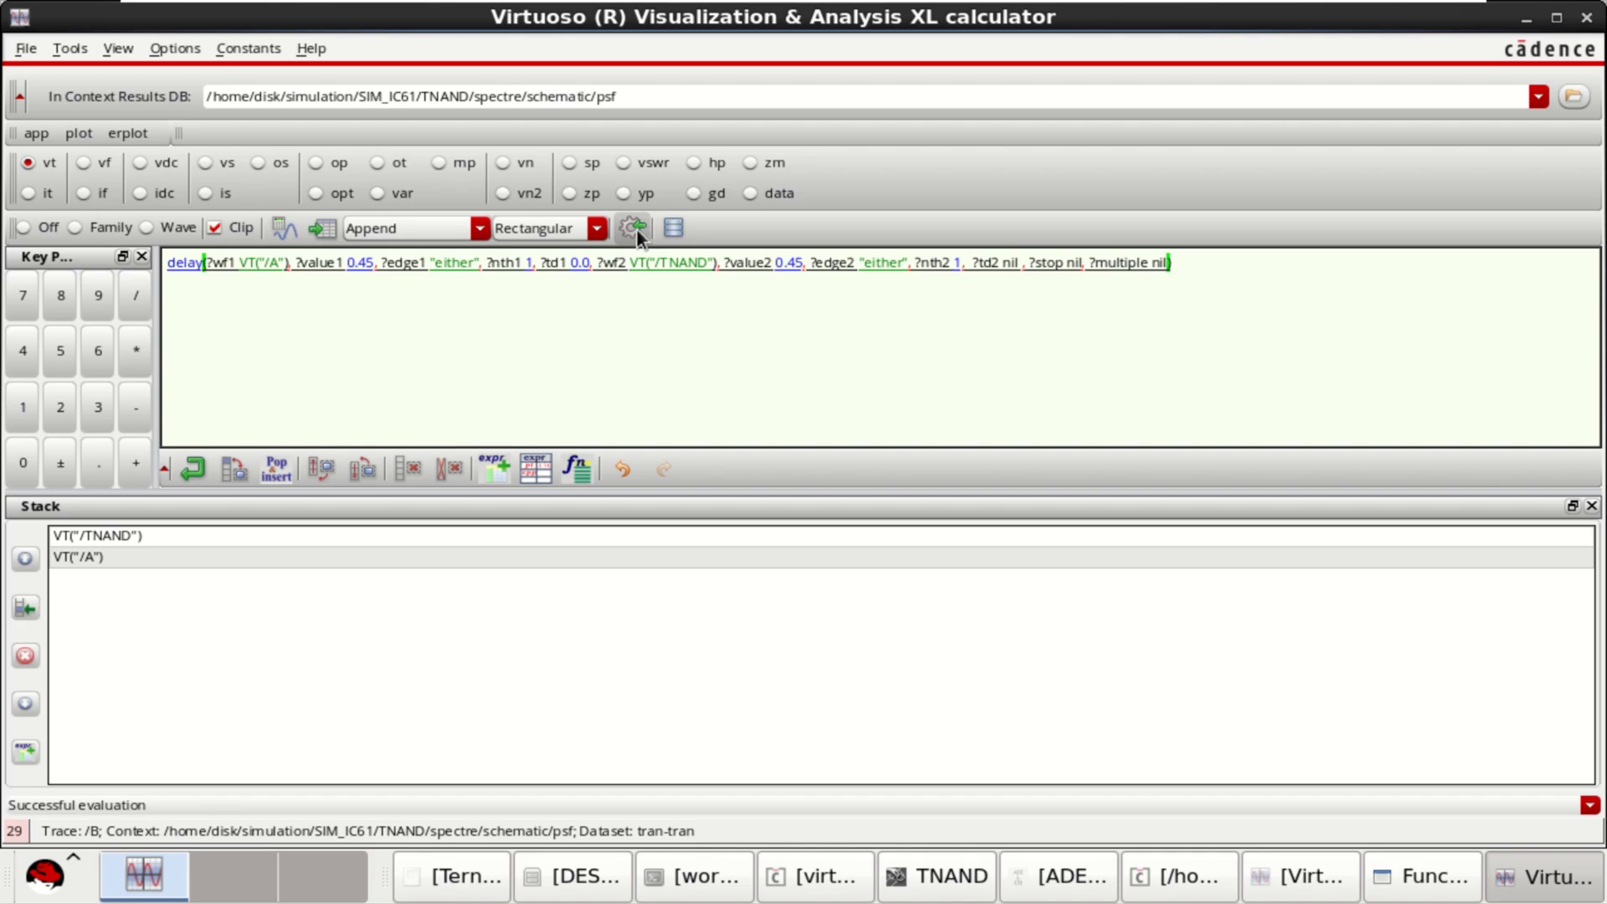
Reopen the delay function form and clear its first signal field.
click(578, 472)
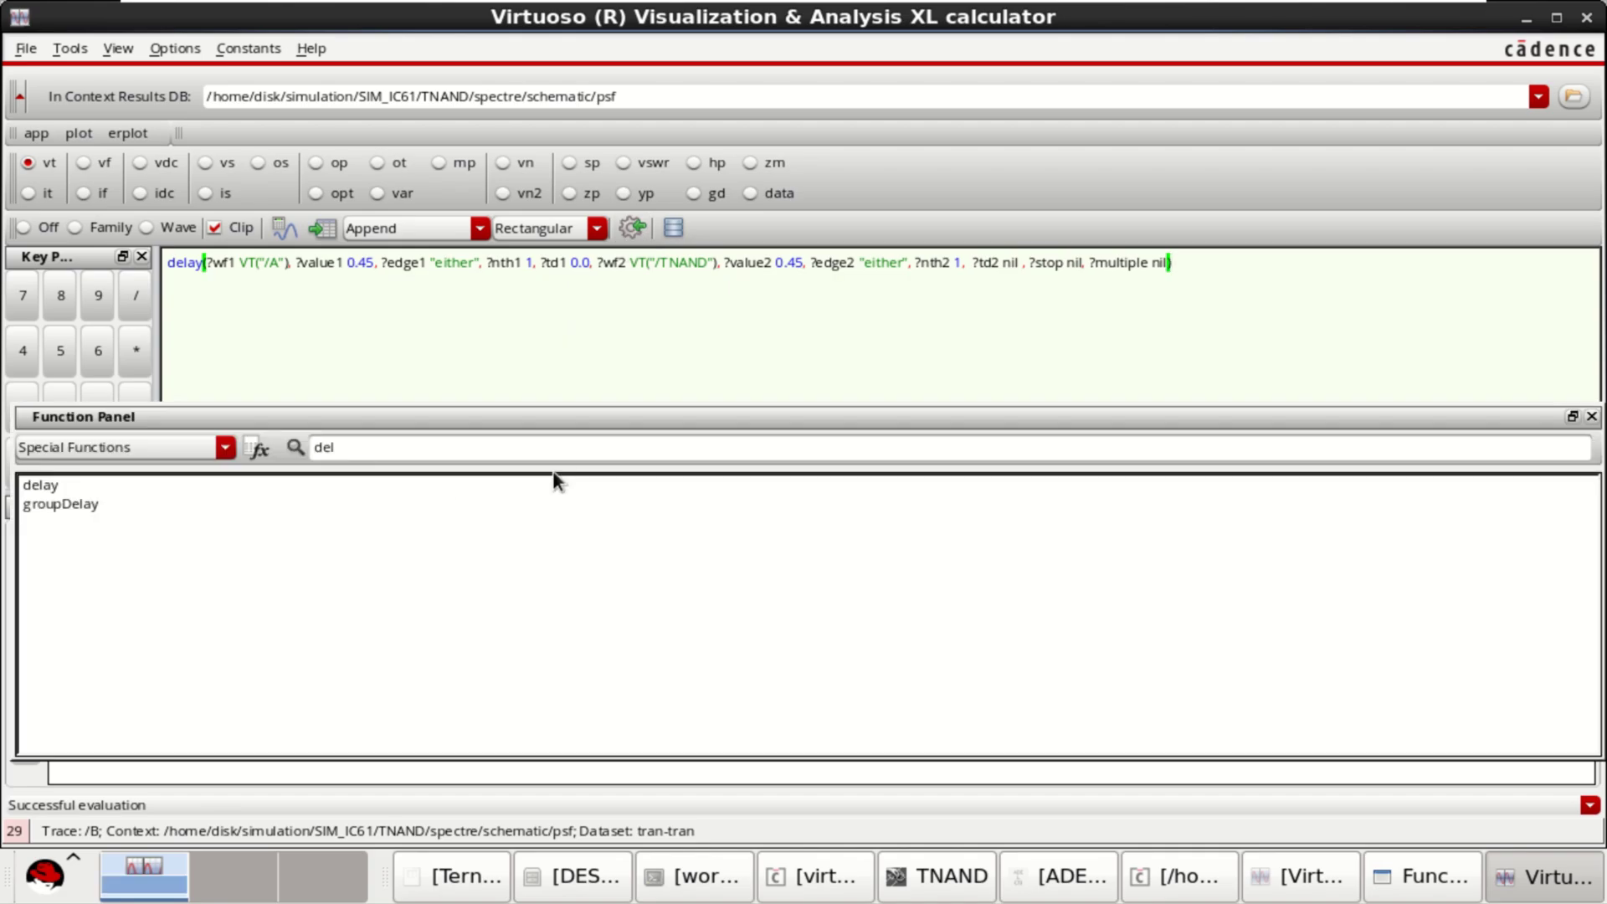
double_click(46, 485)
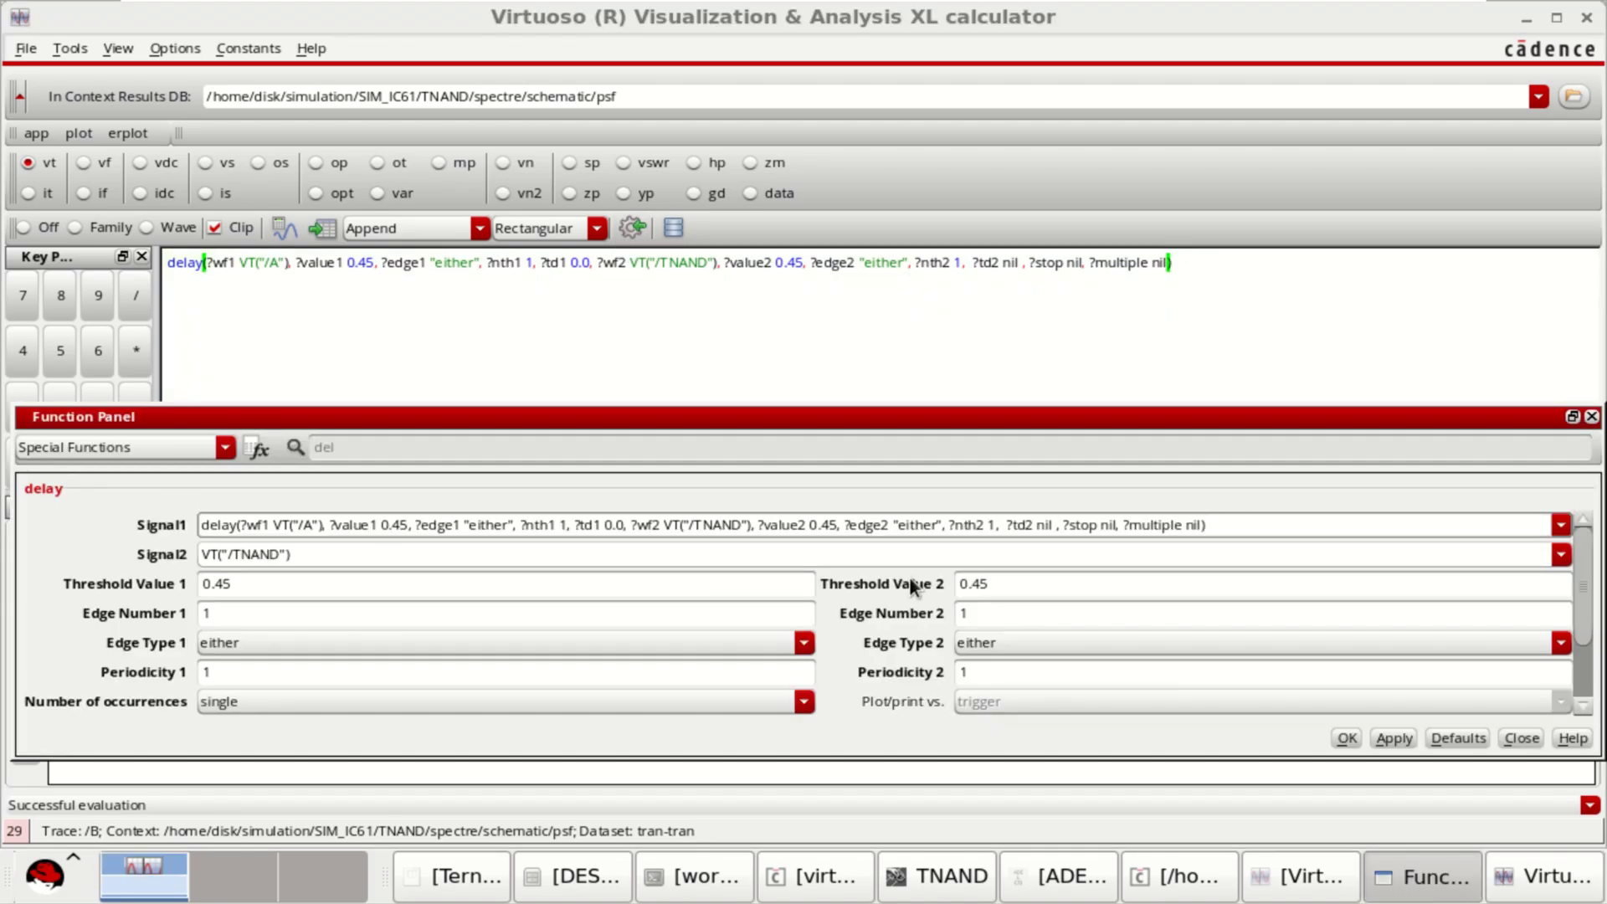
drag(1206, 525, 757, 527)
drag(667, 549, 147, 550)
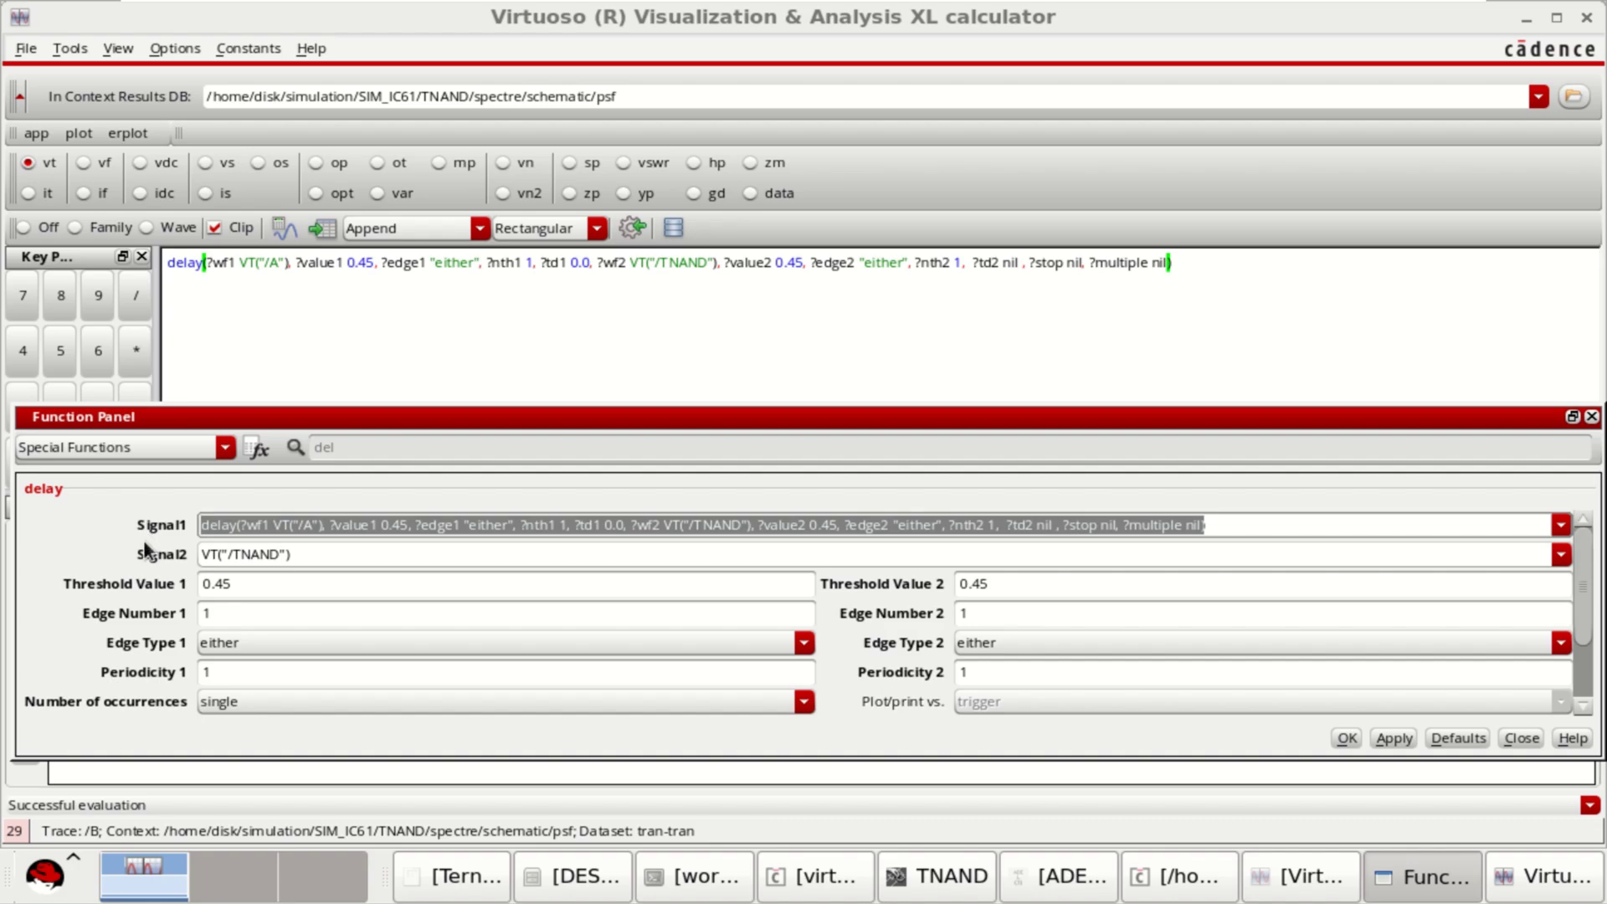
key(BackSpace)
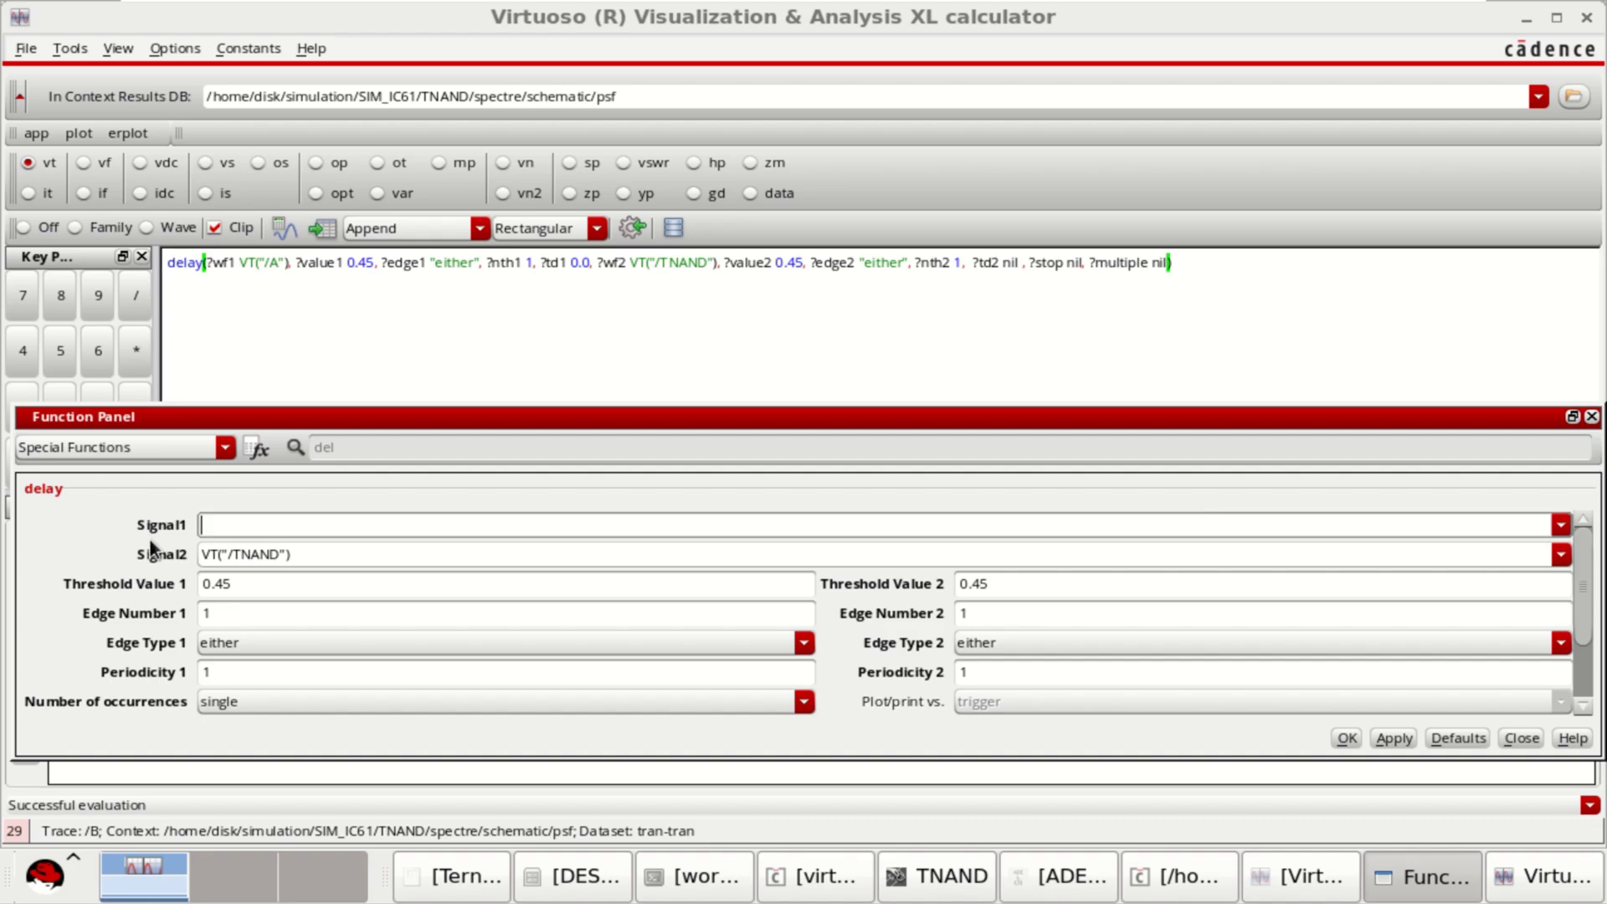
Clear the old delay expression from the calculator buffer and return to the delay form's first signal.
drag(1192, 262, 423, 280)
click(1077, 284)
key(ctrl+a)
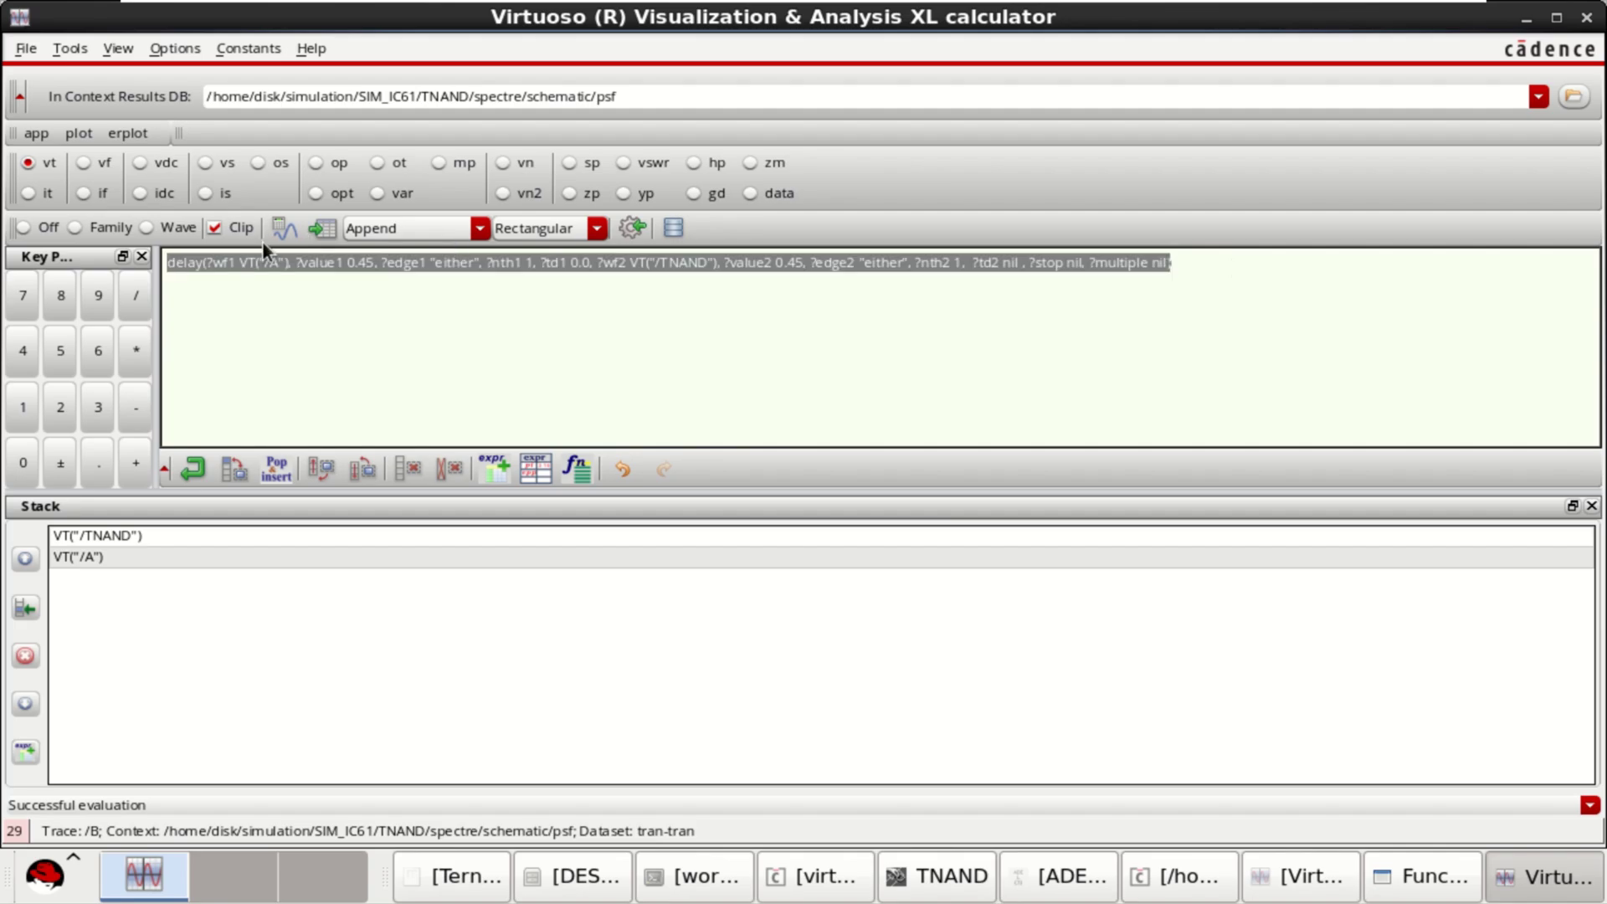
key(BackSpace)
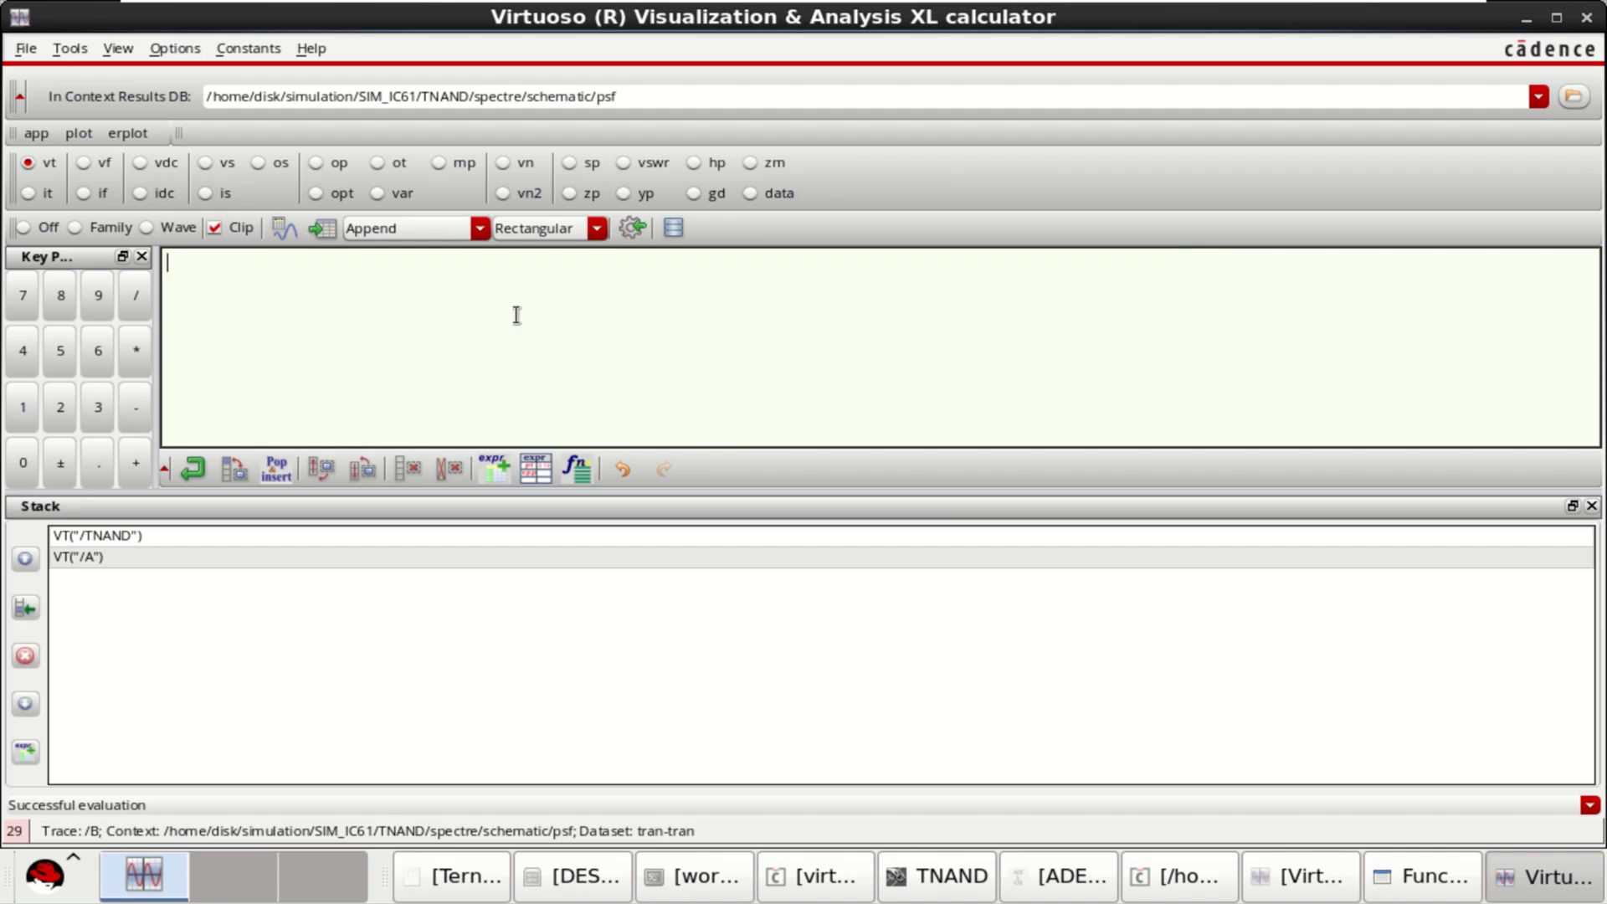
click(535, 466)
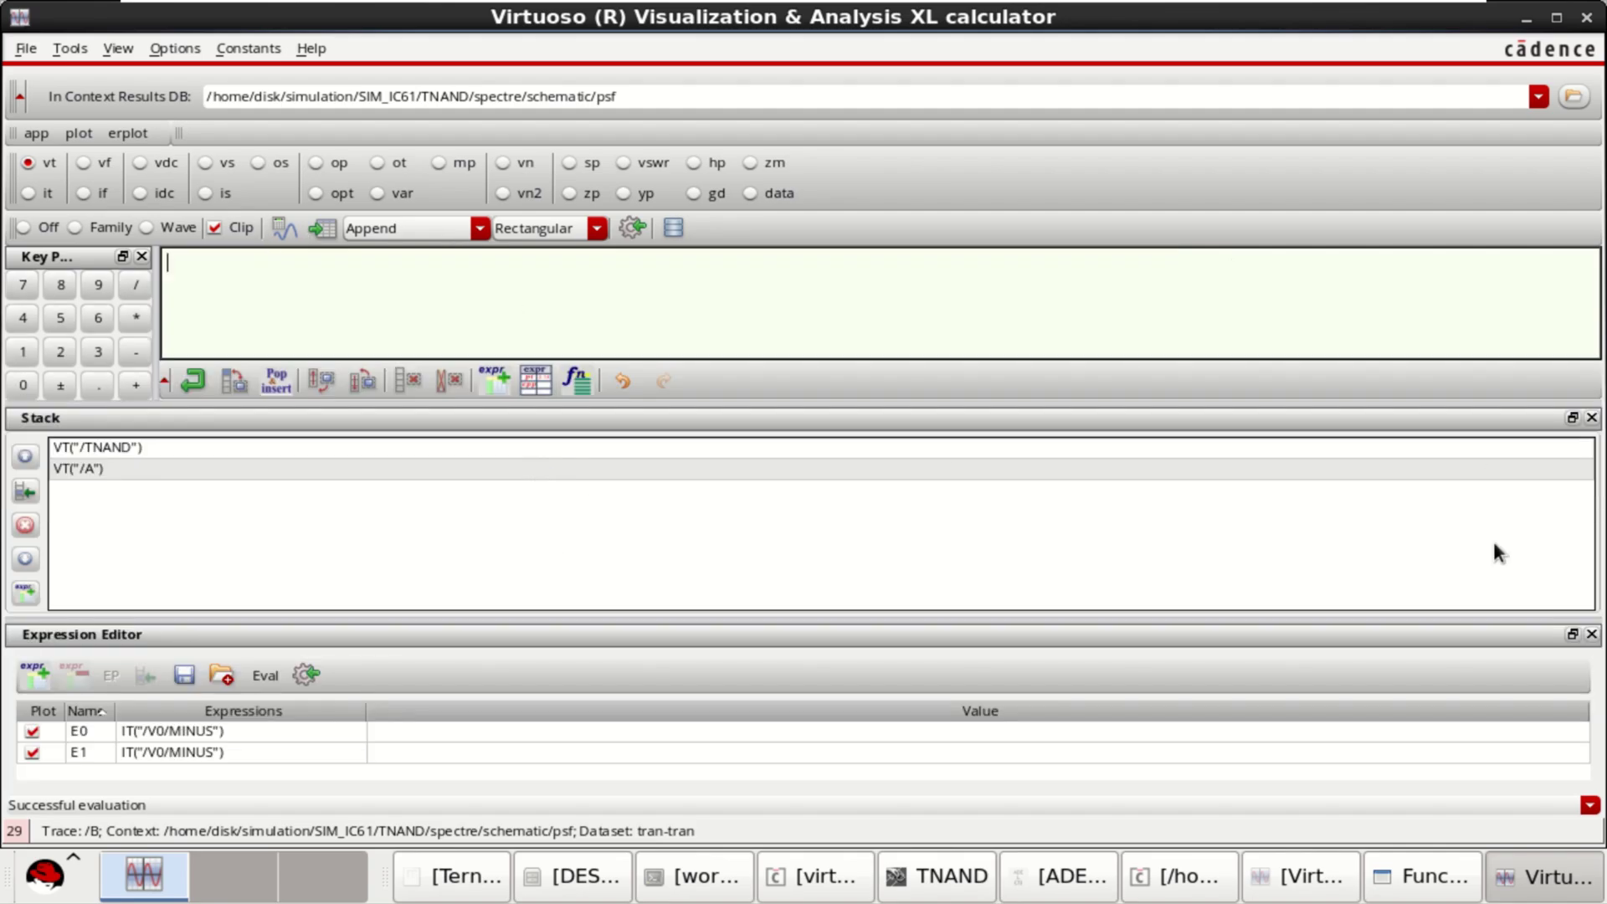
click(578, 381)
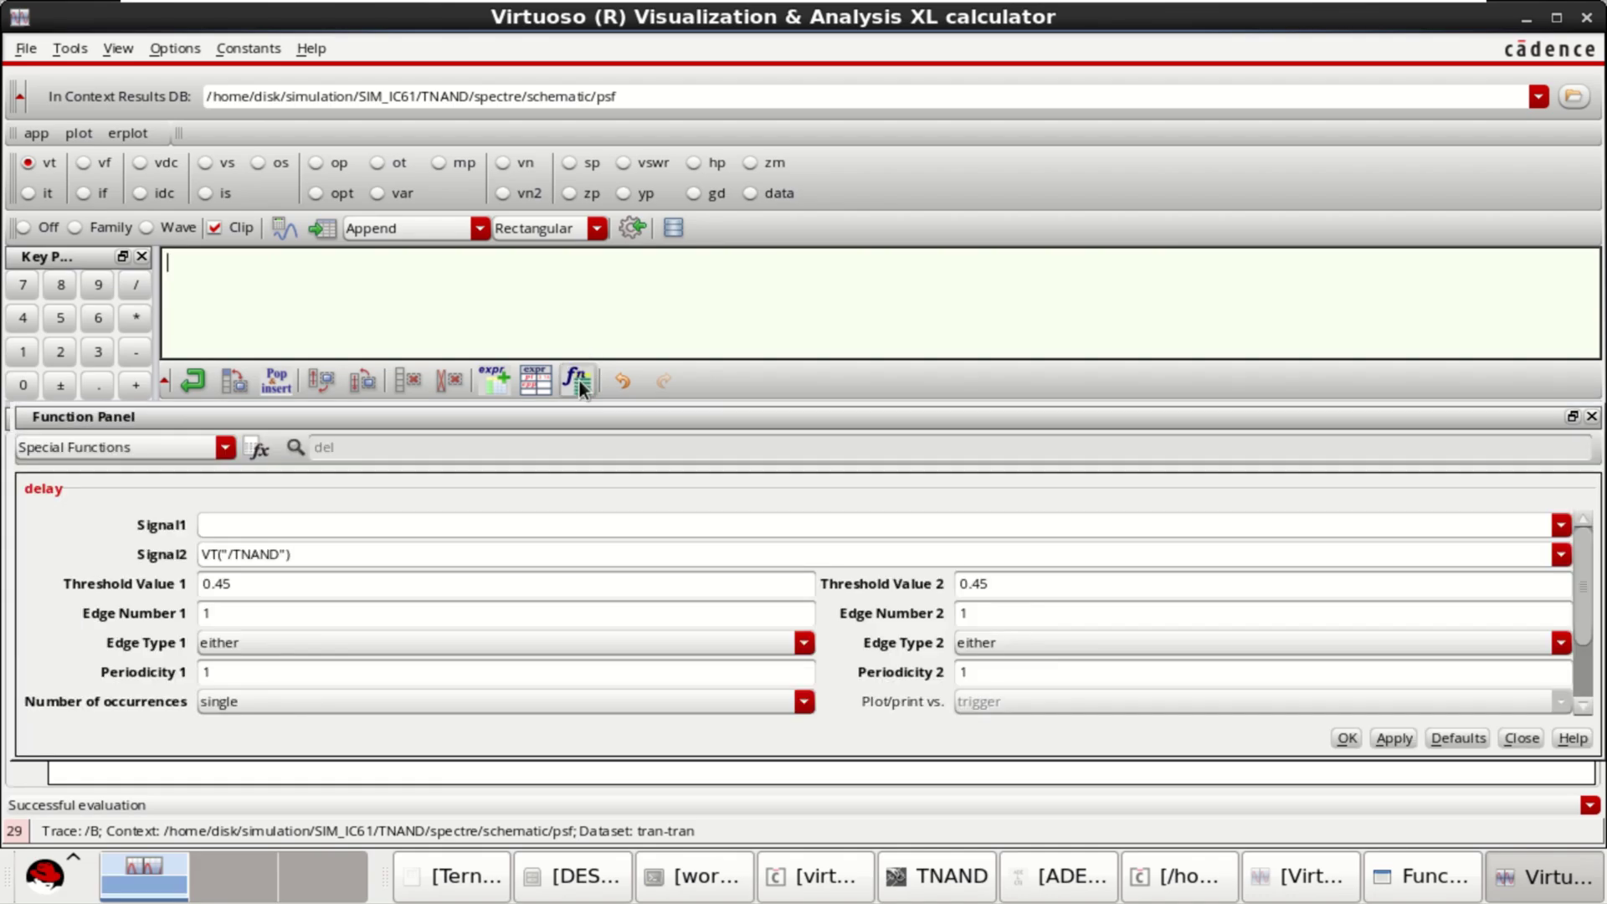
click(294, 526)
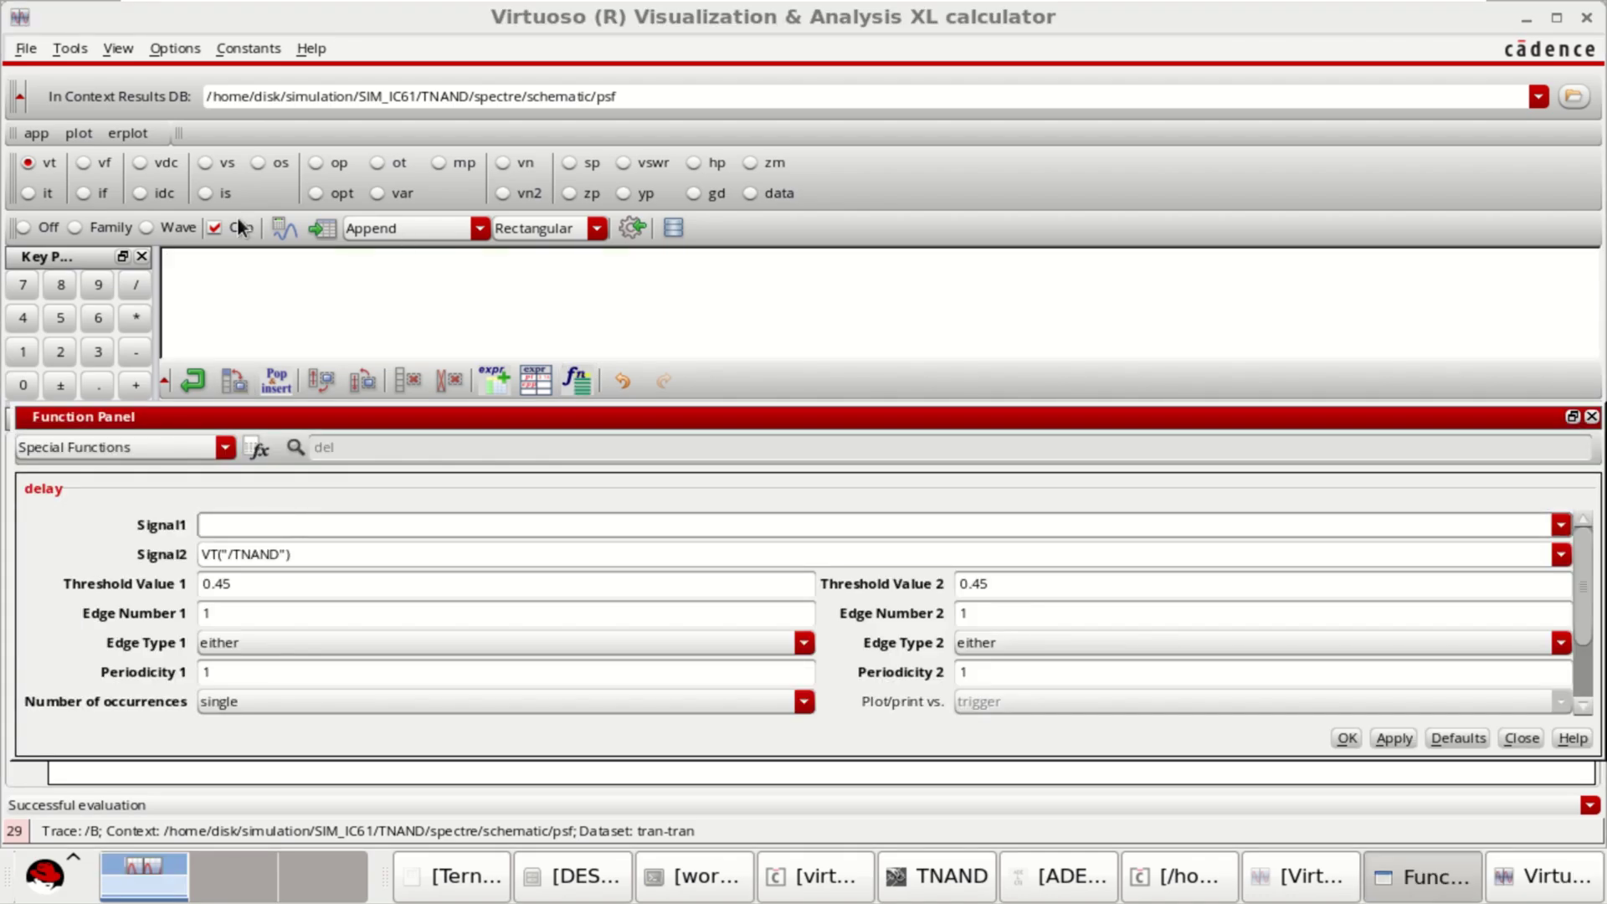
Pick net B in the schematic so the buffer holds VT("/B"), and reopen the delay settings.
click(37, 224)
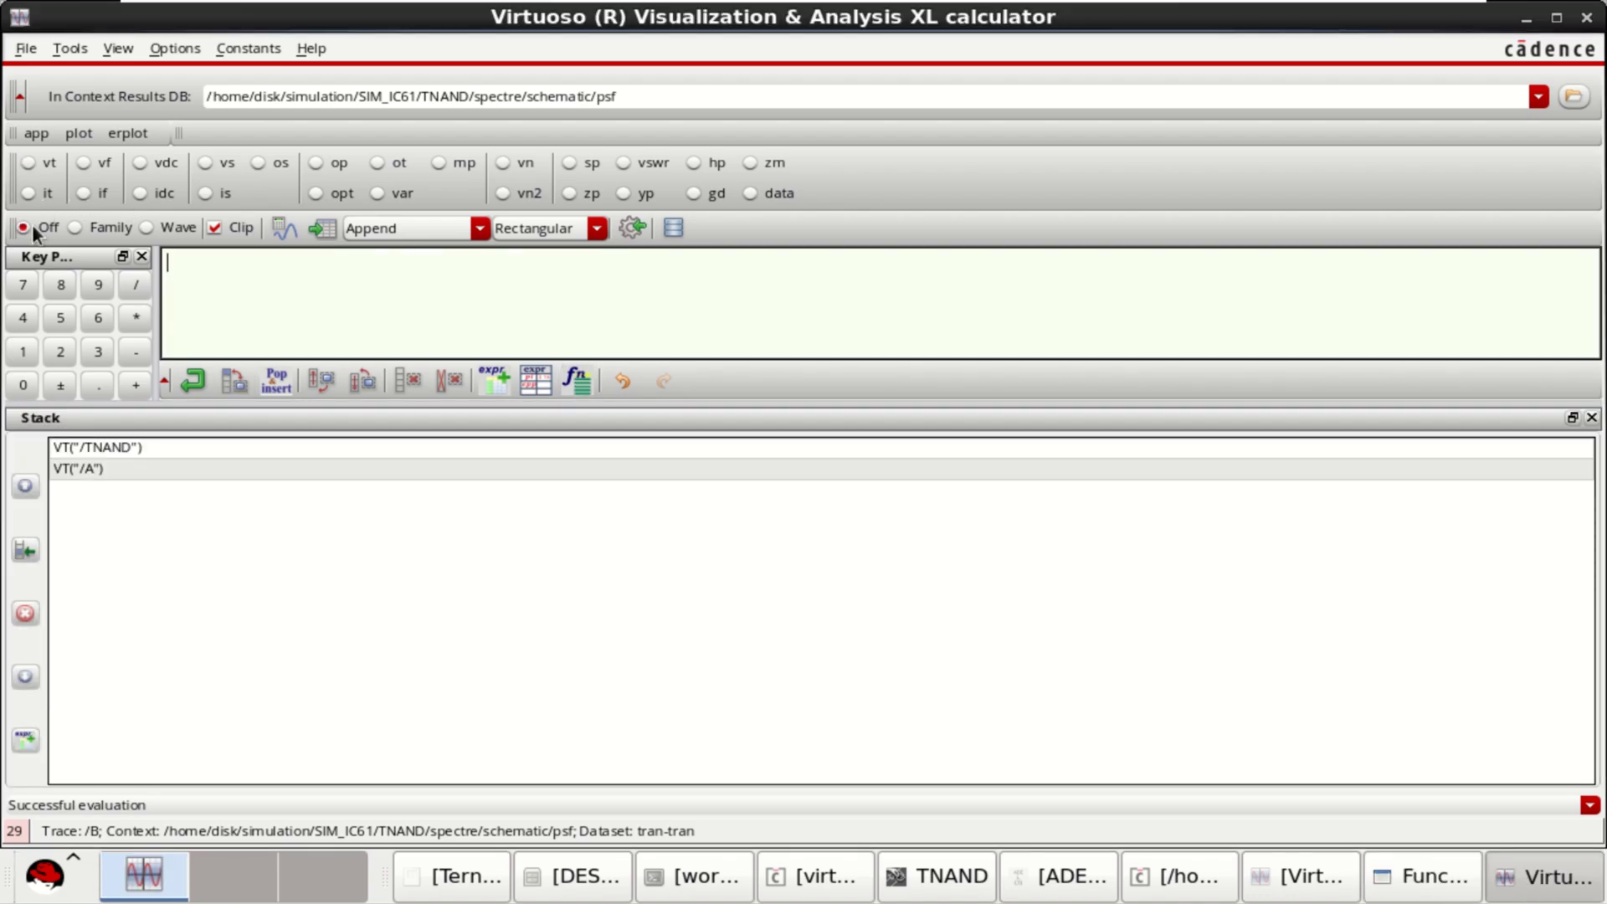
click(40, 163)
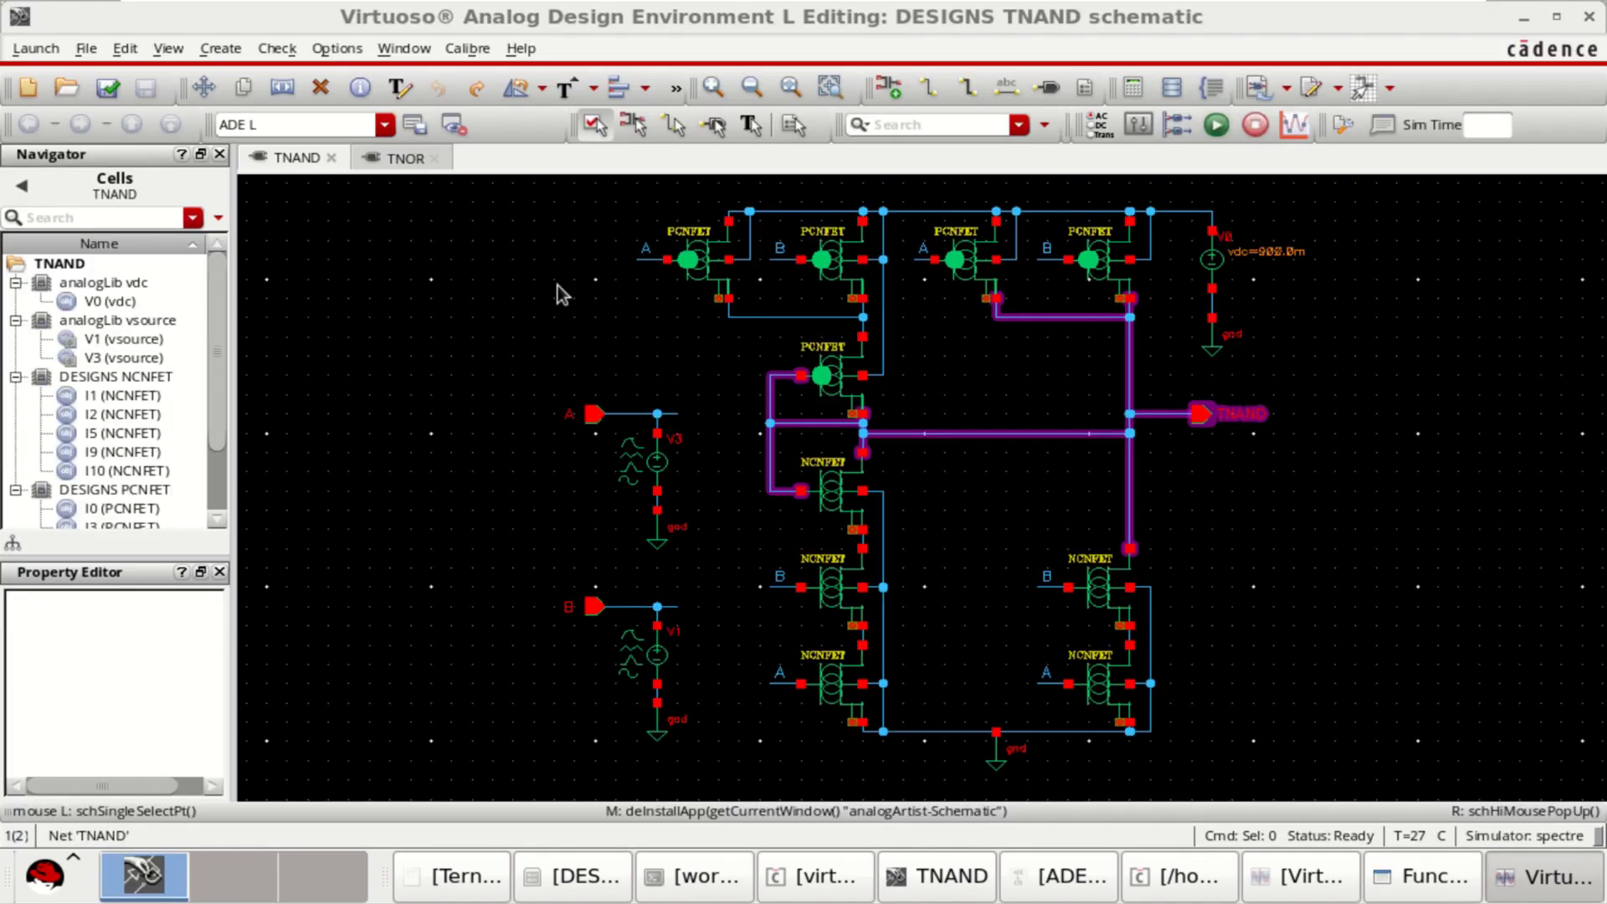
click(628, 610)
click(627, 609)
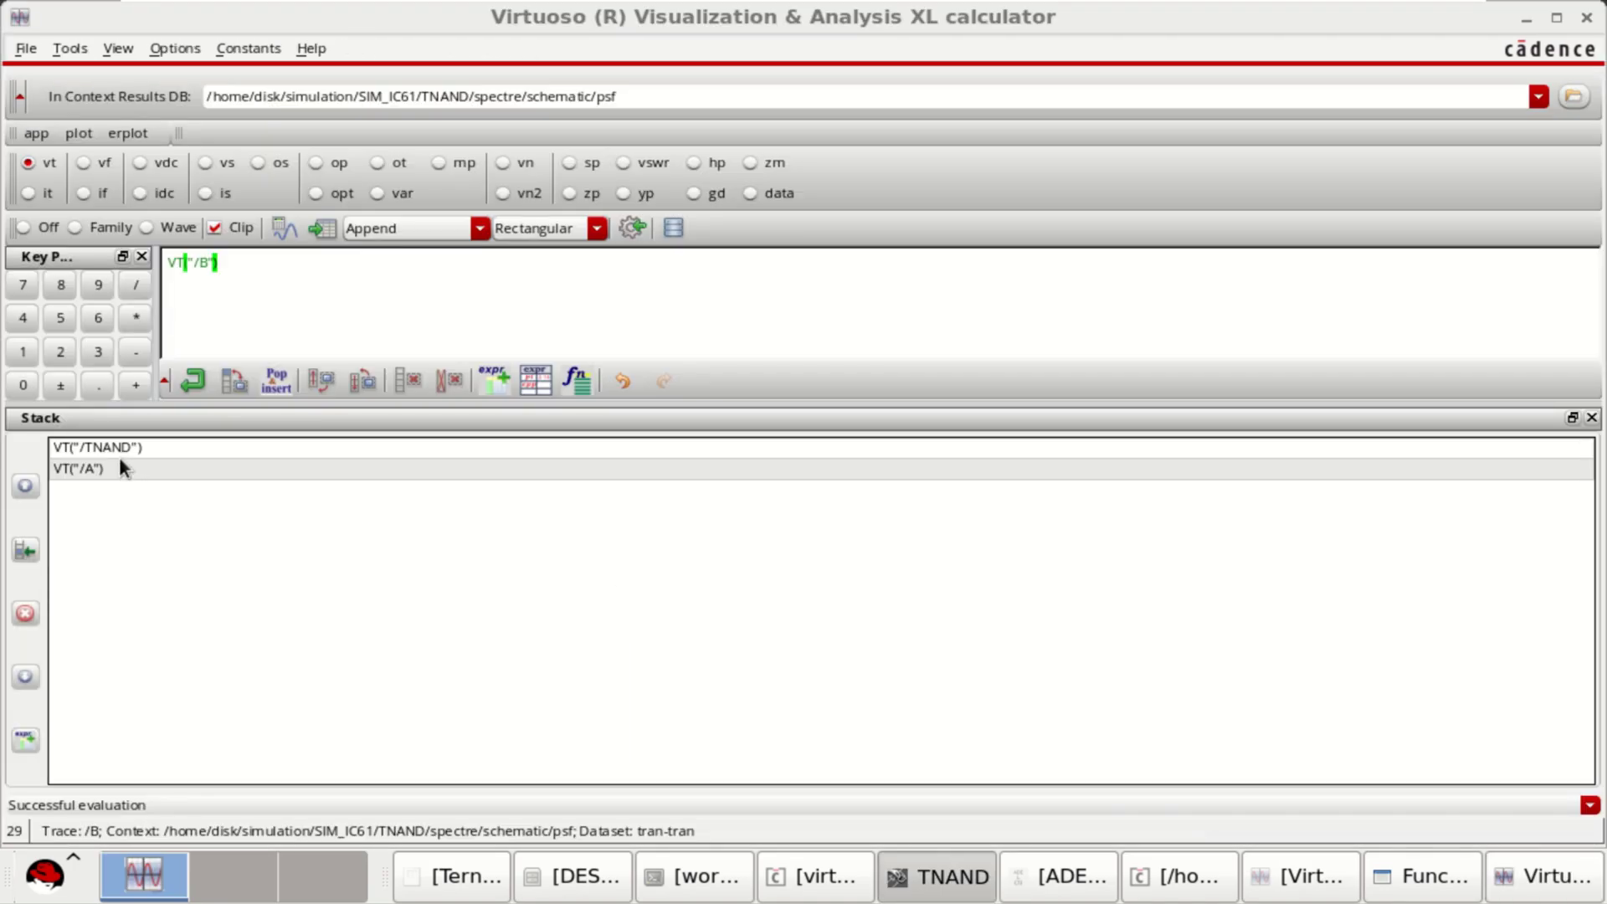
click(180, 266)
key(ctrl+c)
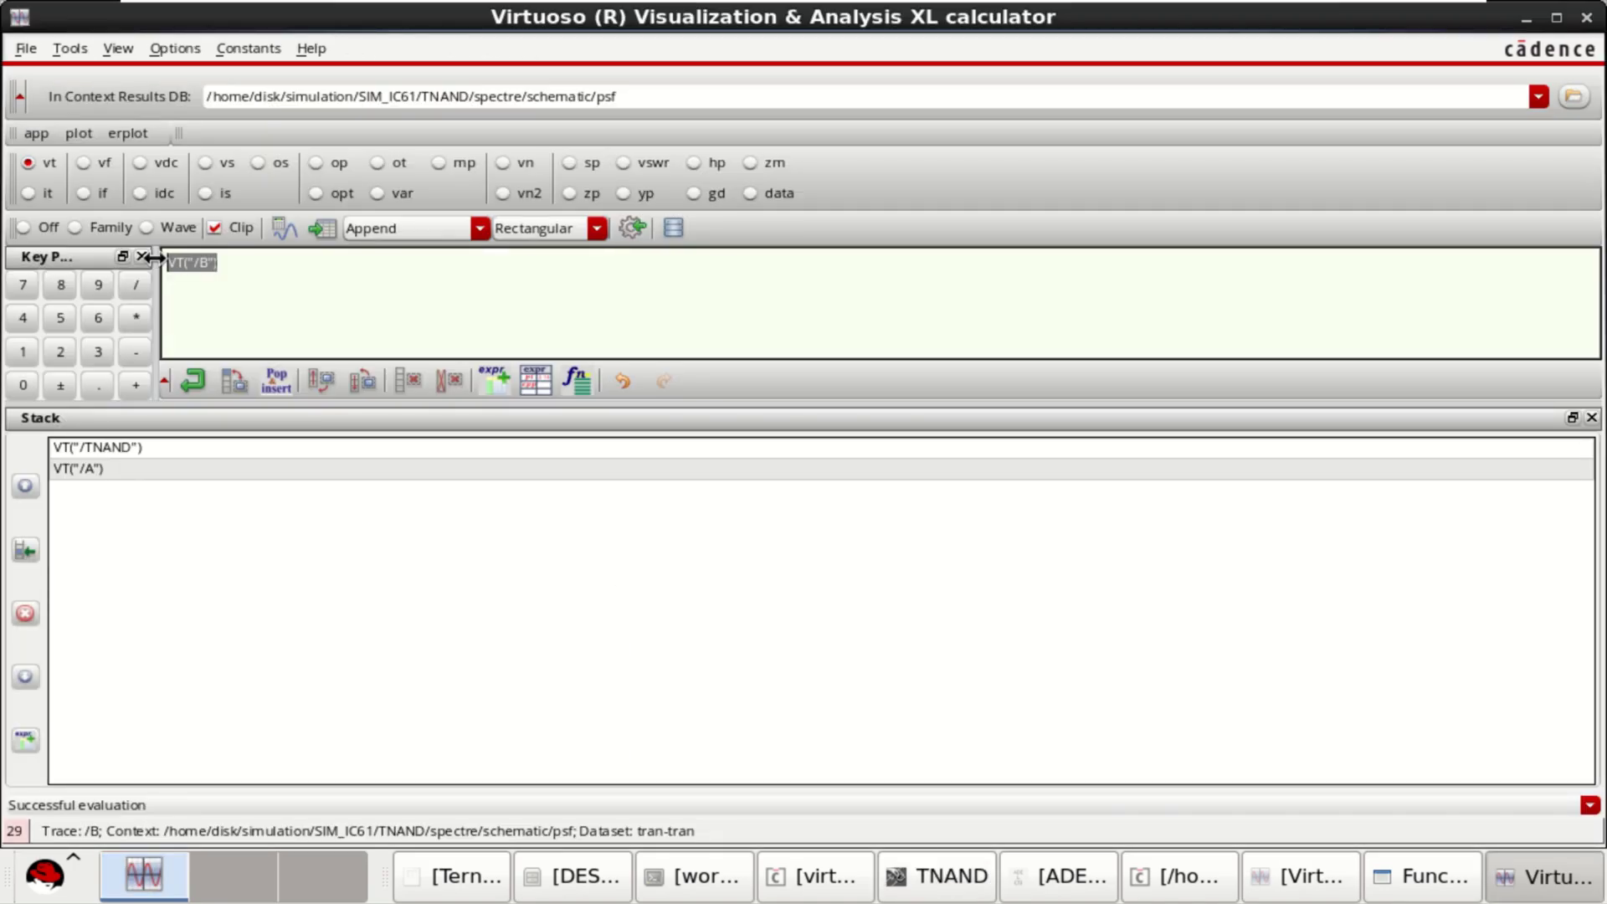
click(591, 384)
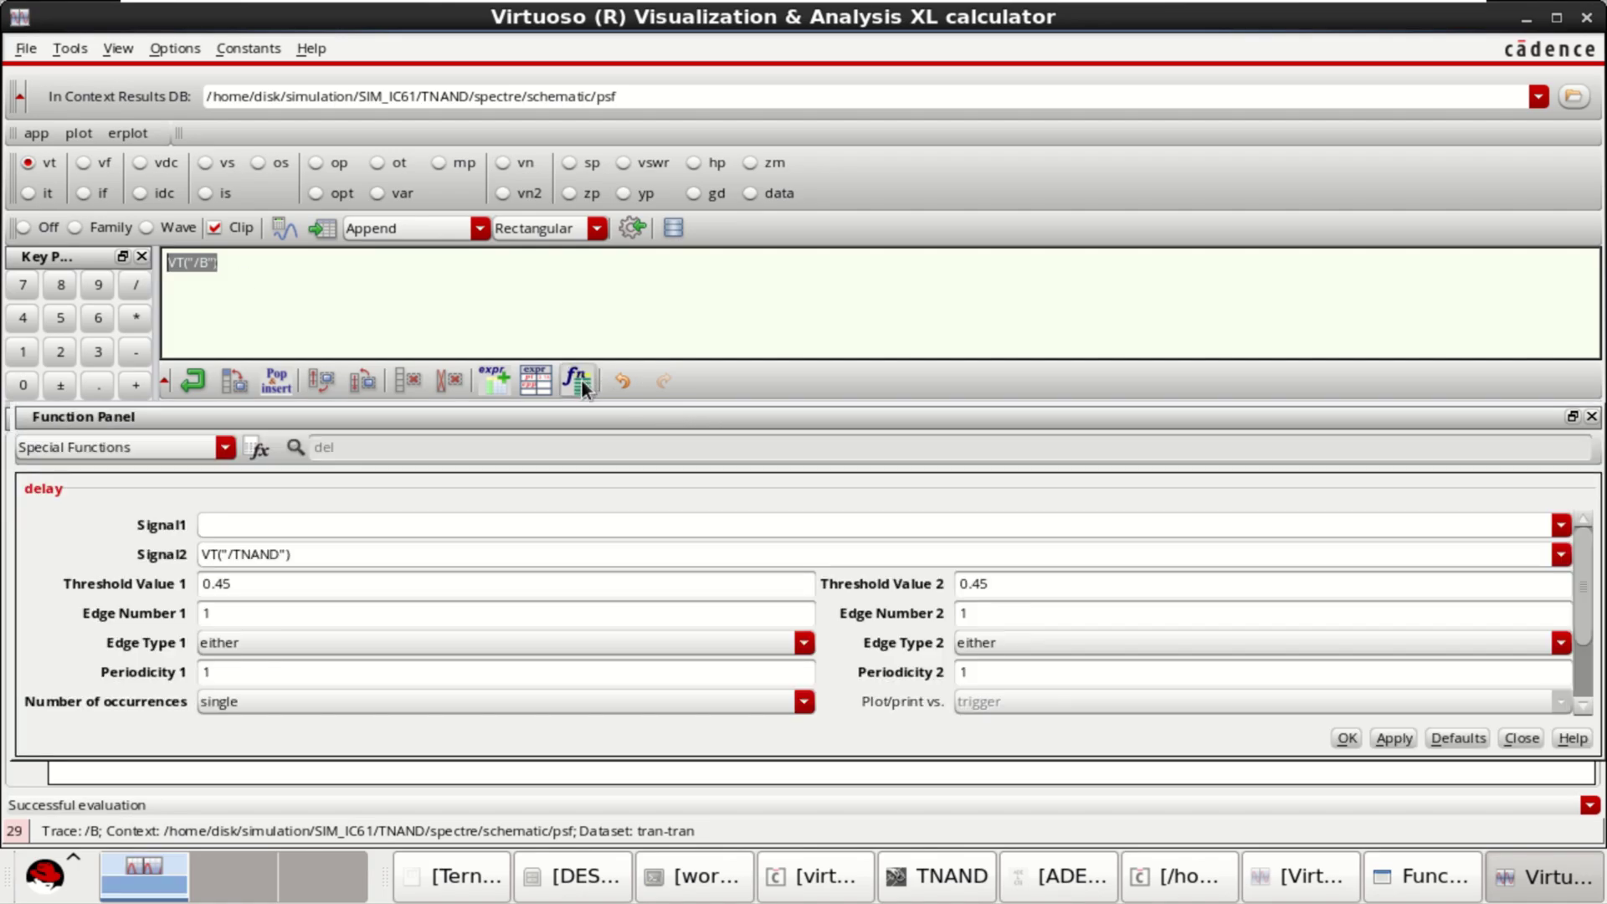
click(288, 526)
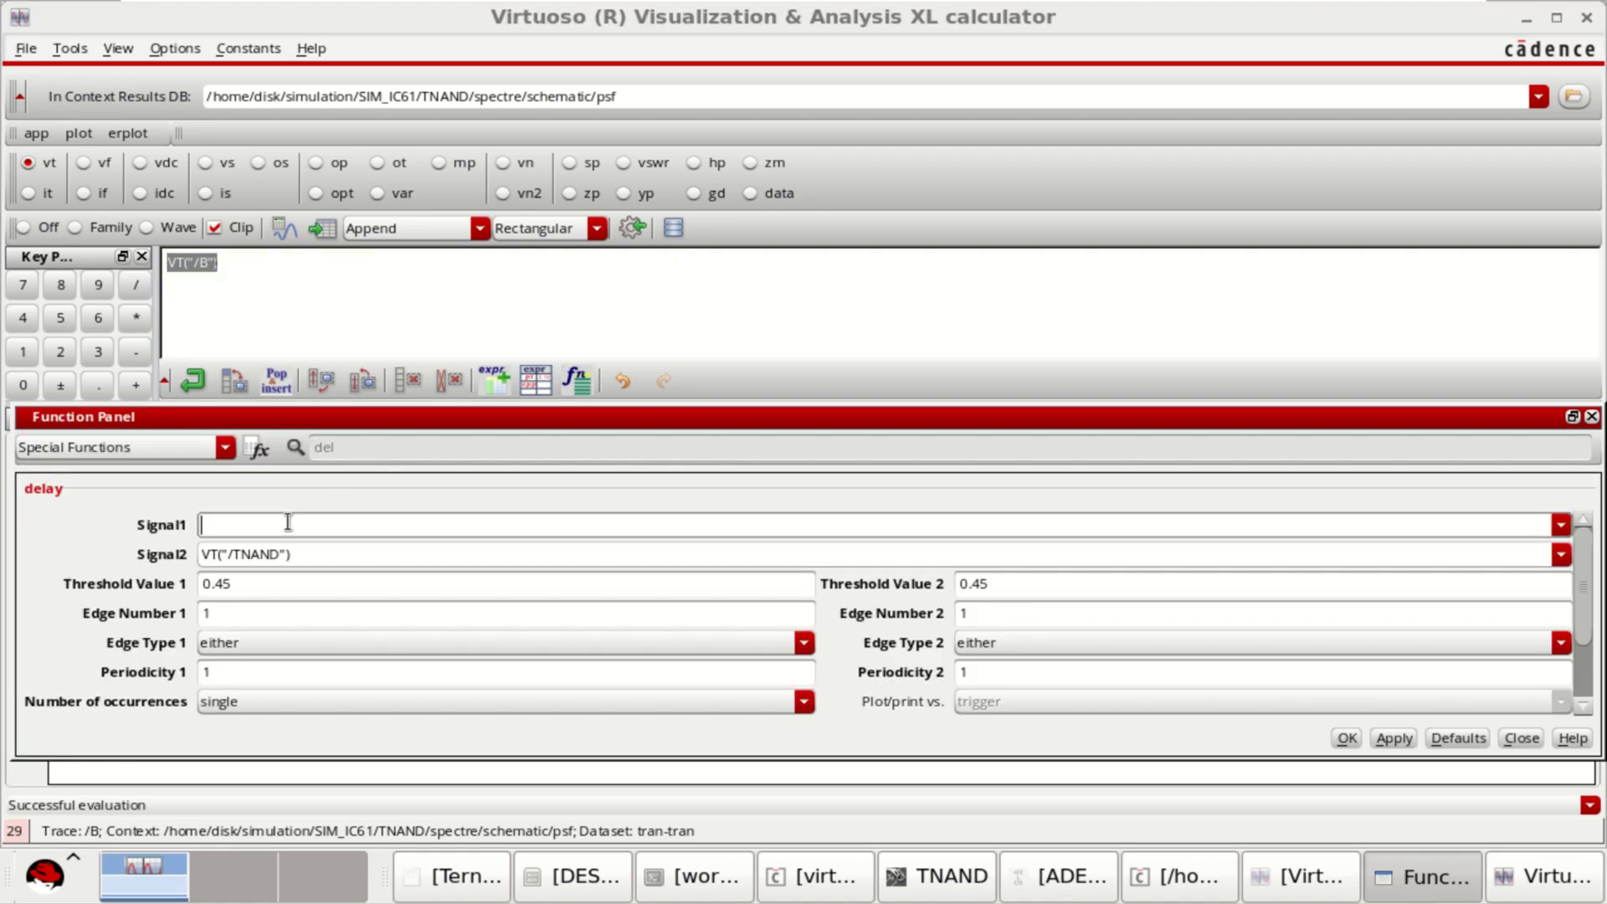
Use VT("/B") as Signal1, evaluate the B-to-TNAND delay to 992.4E-12, and close the calculator.
middle_click(288, 524)
click(1346, 738)
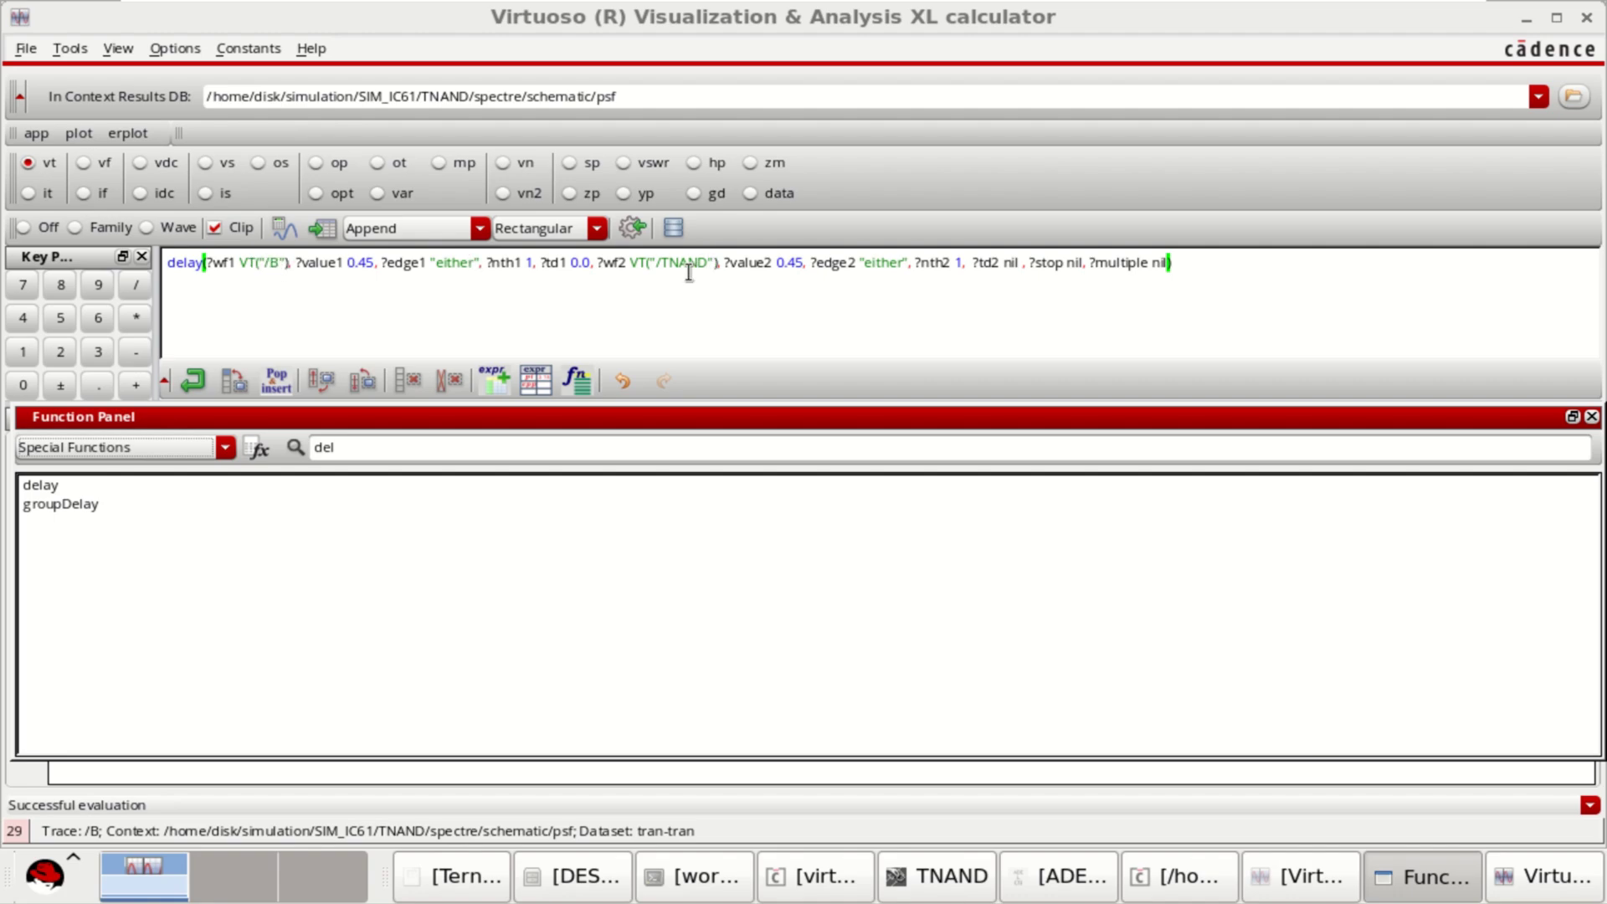
click(331, 227)
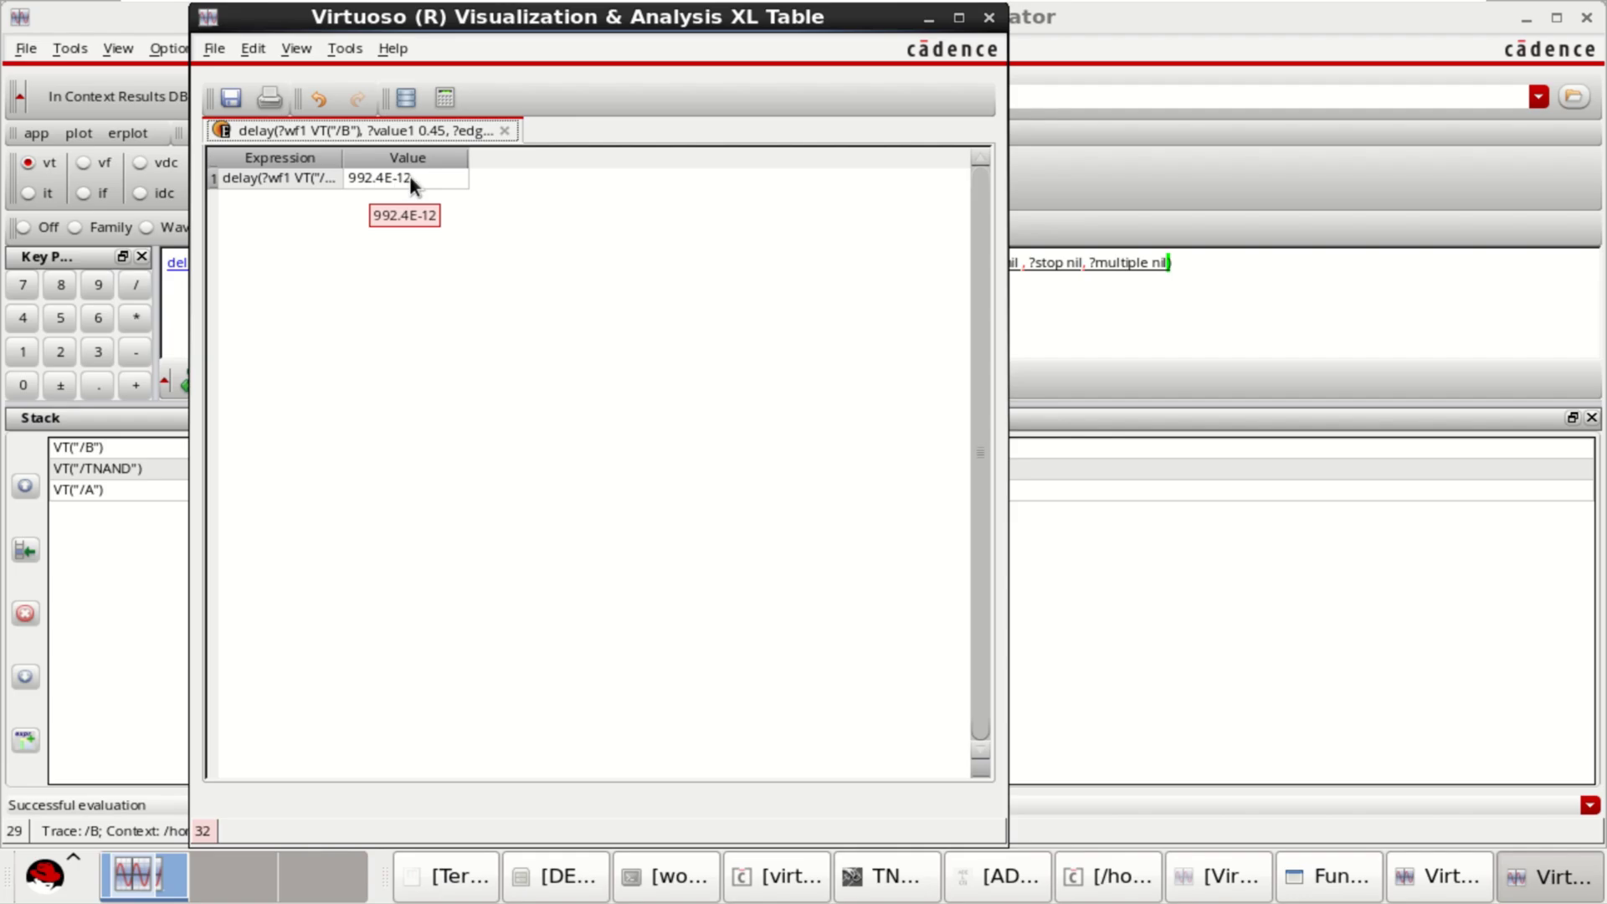
click(988, 17)
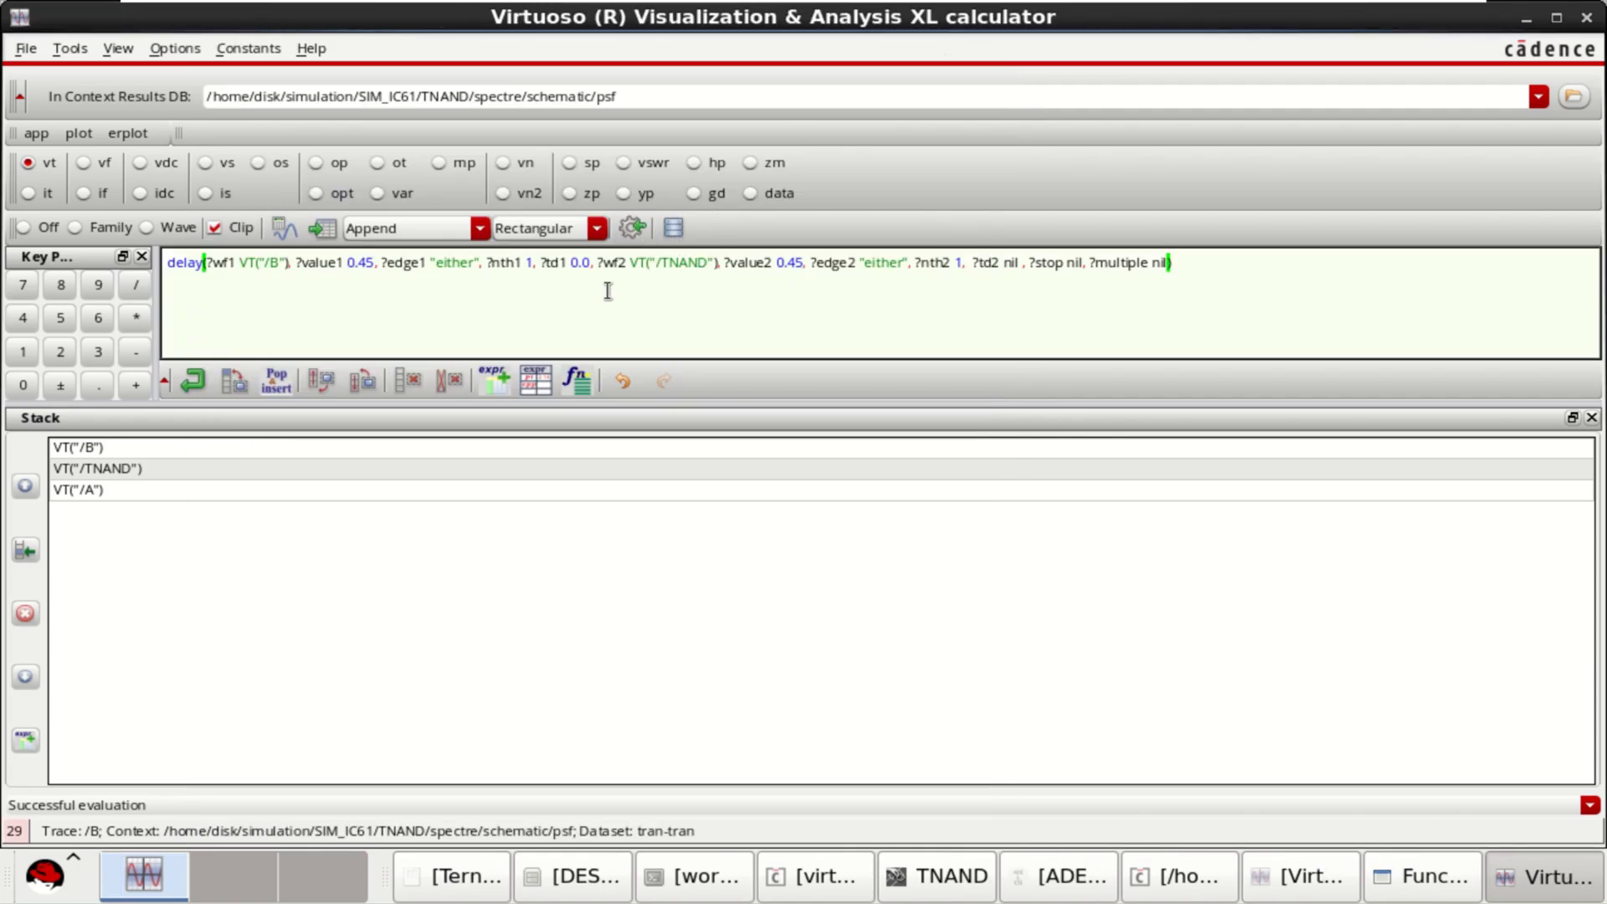
click(1588, 19)
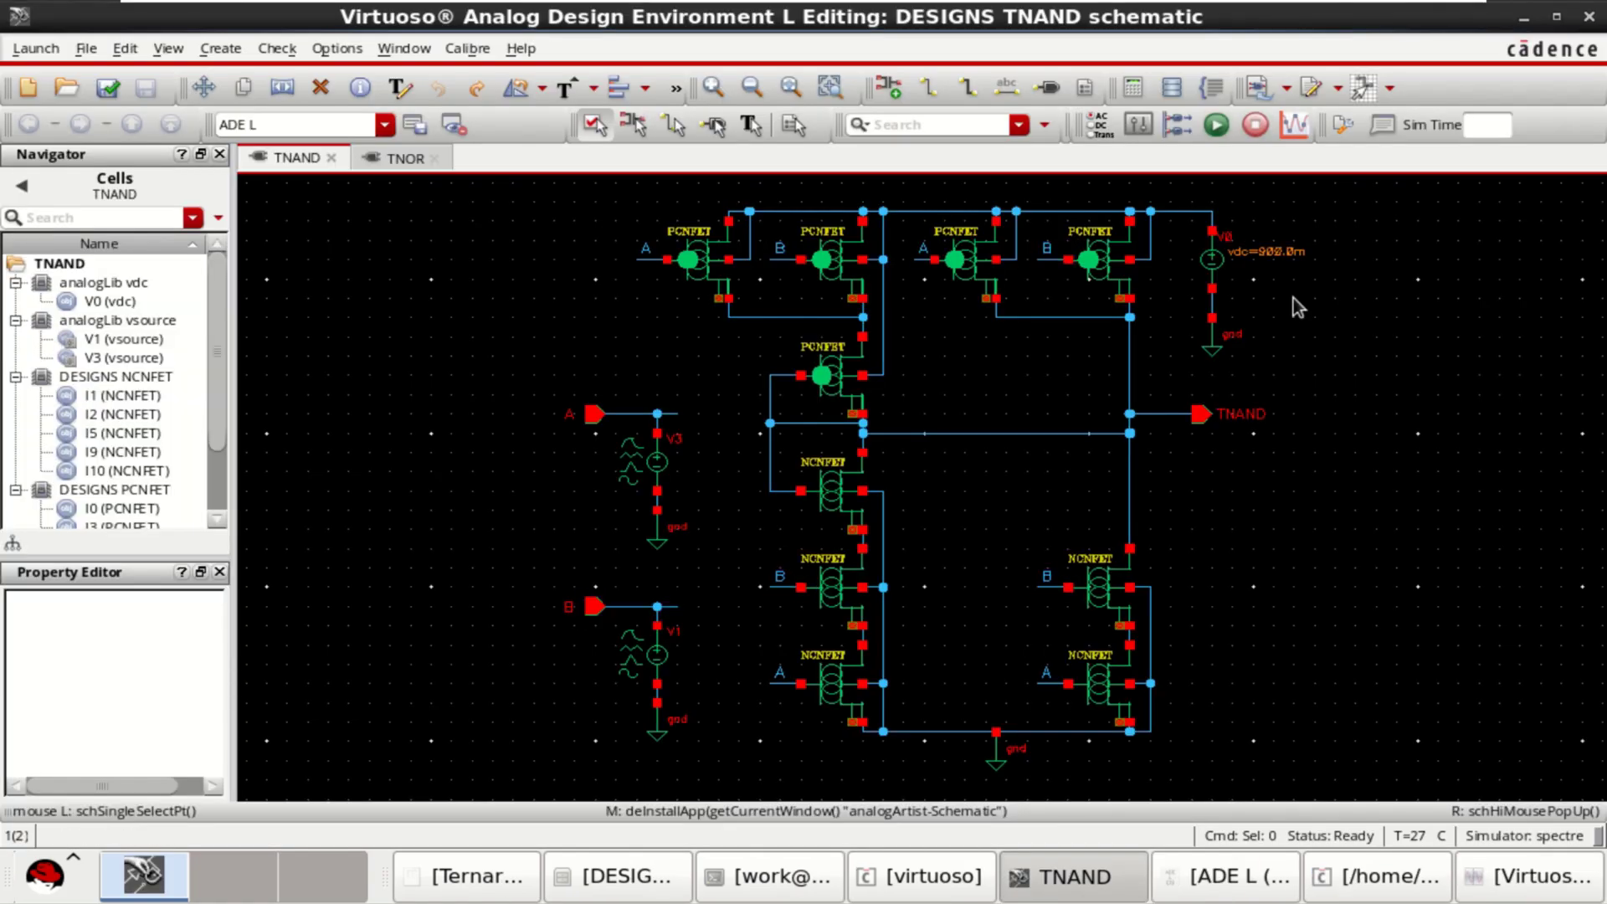
Close the spectre log, enlarge the ADE L outputs list, and rerun the simulation to get 165.9n, 1.992n and 992.4p.
click(1409, 881)
click(634, 20)
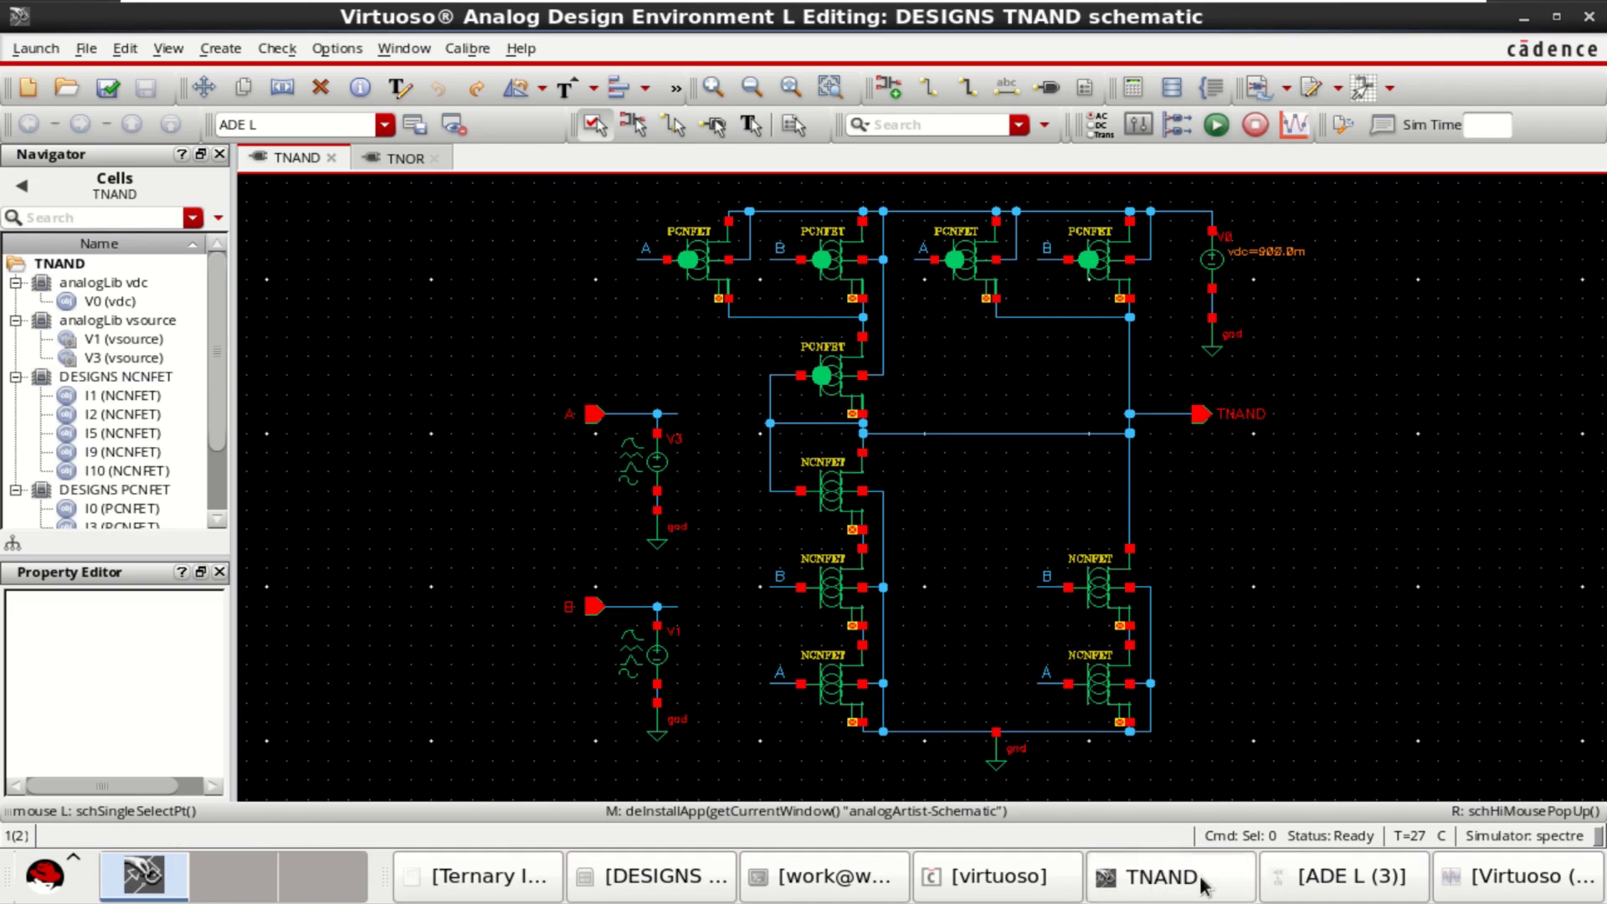
click(1333, 889)
drag(874, 430, 874, 383)
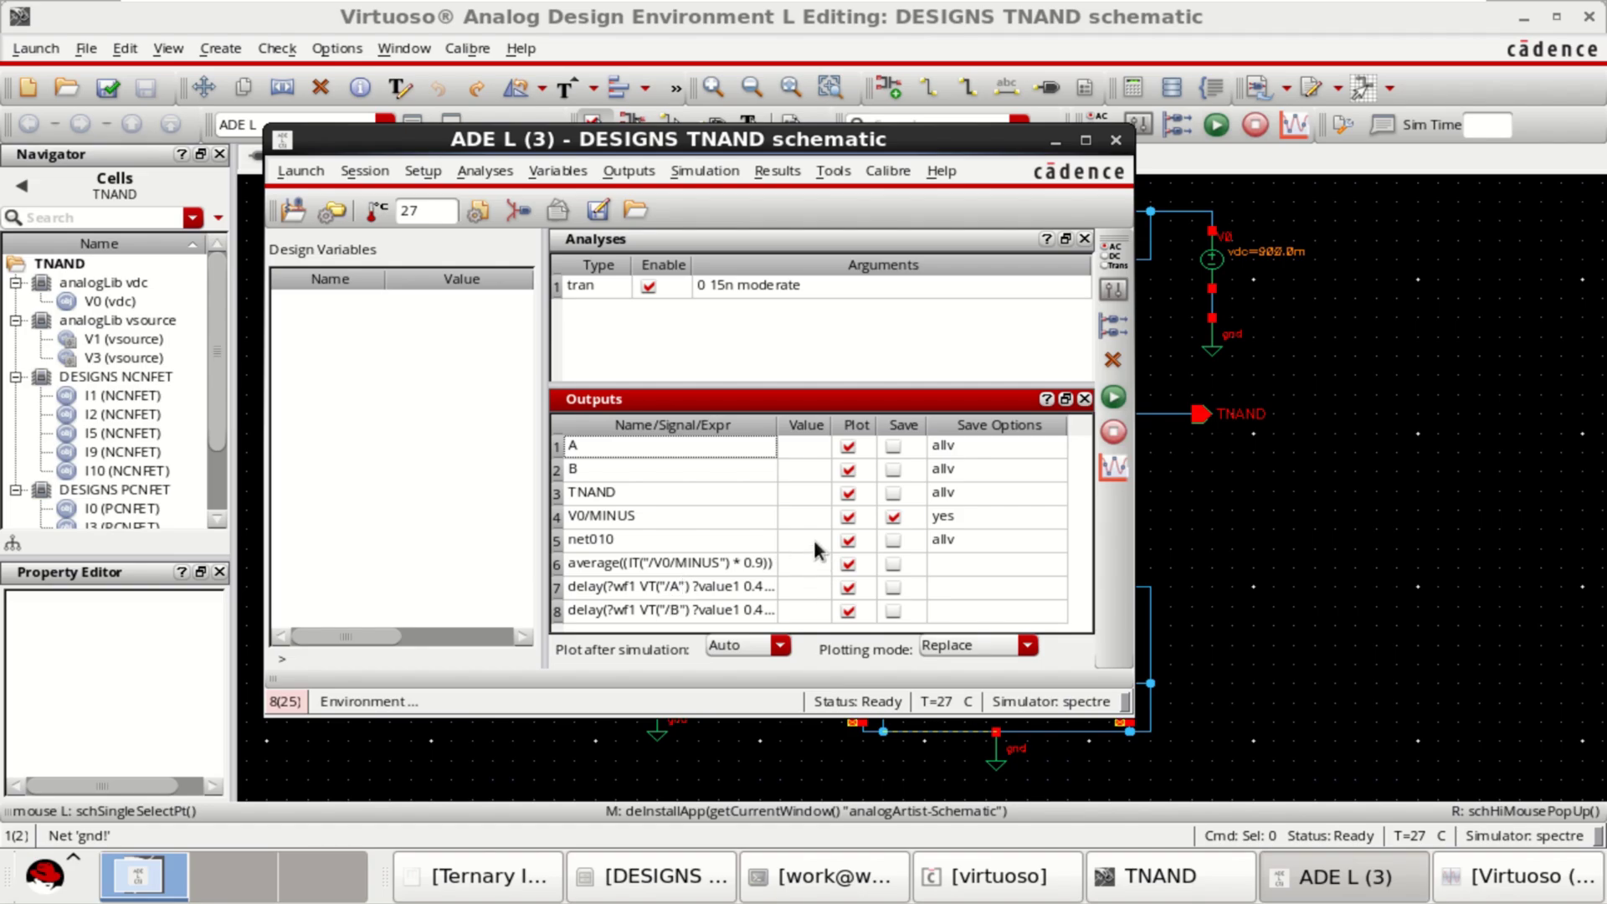
click(1115, 398)
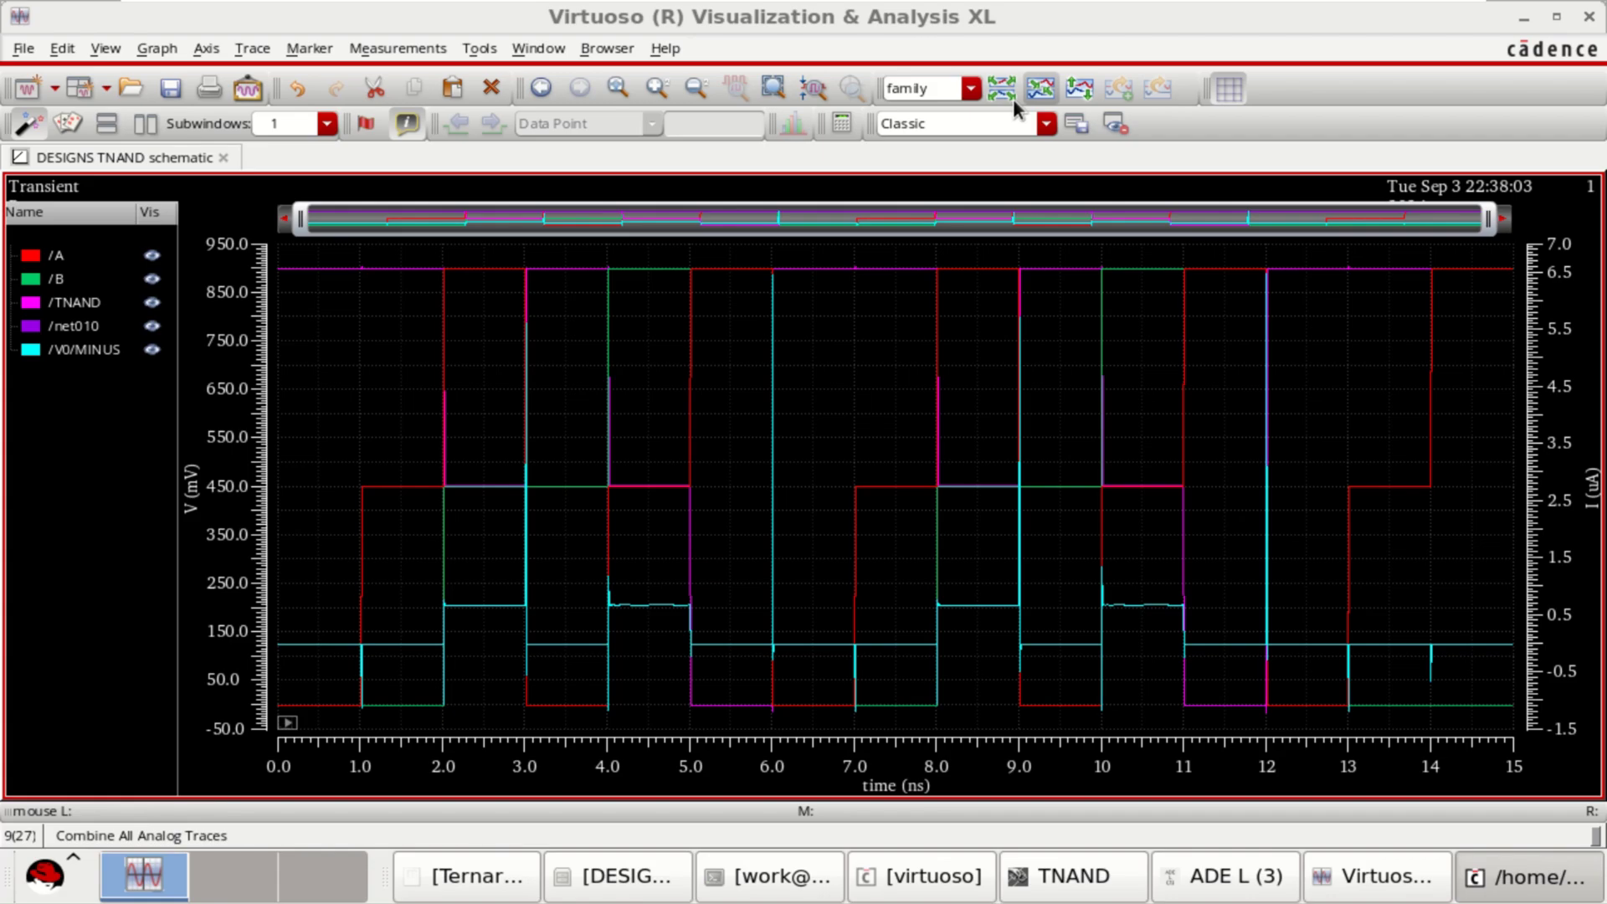
Split /A, /B, /TNAND, /net010 and /V0/MINUS into separate strips, then minimize the waveform and log windows.
click(1010, 93)
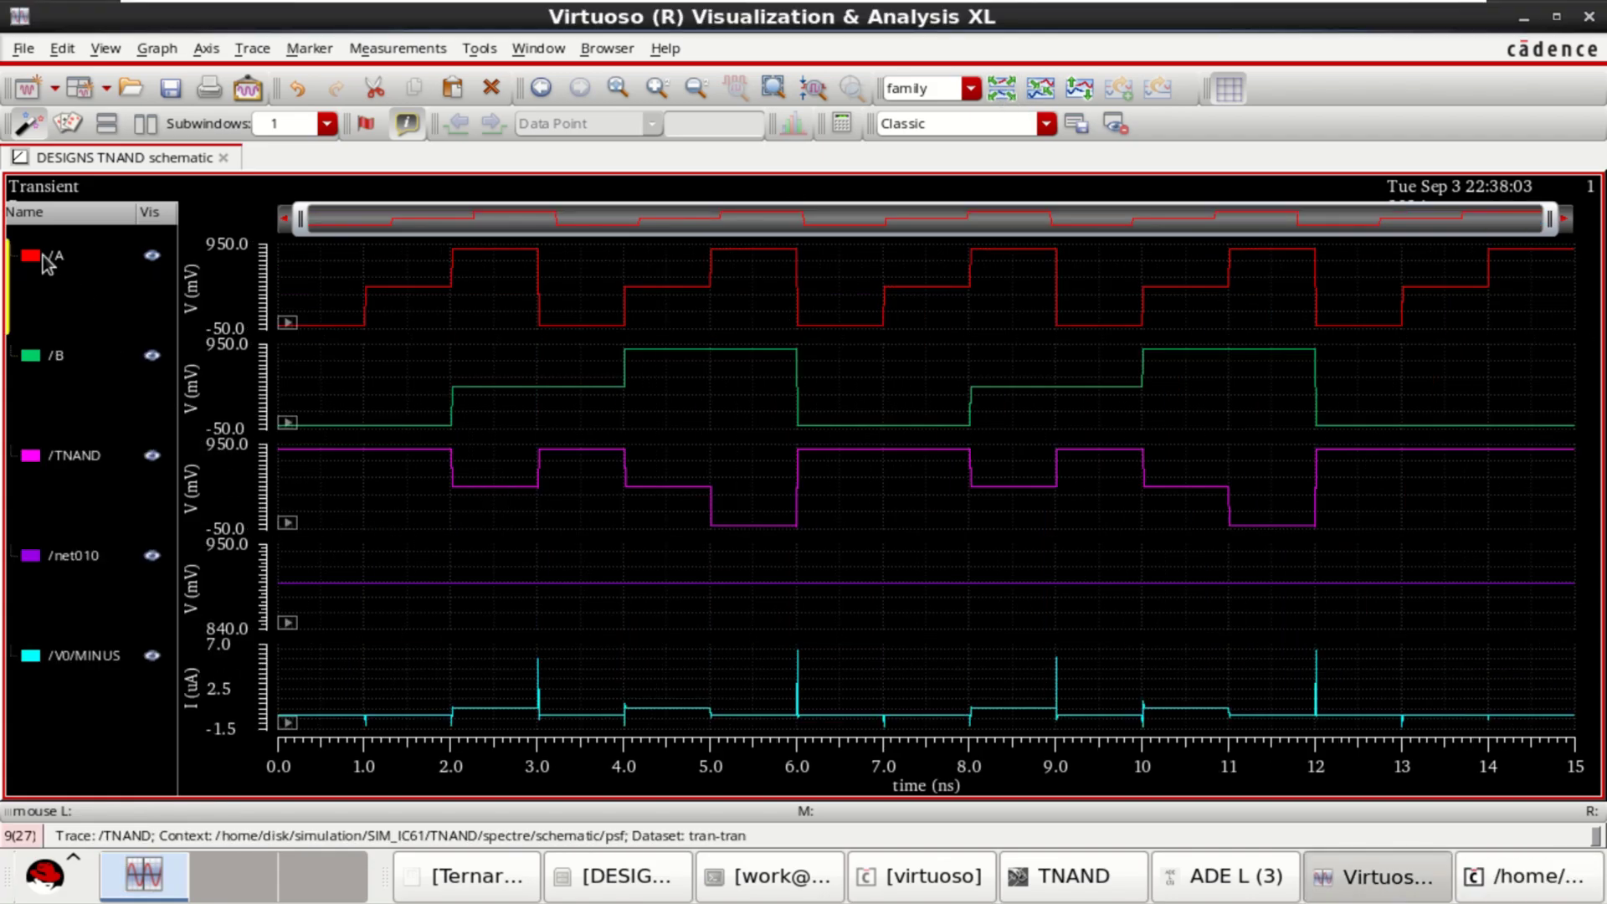
click(48, 262)
ctrl+click(41, 356)
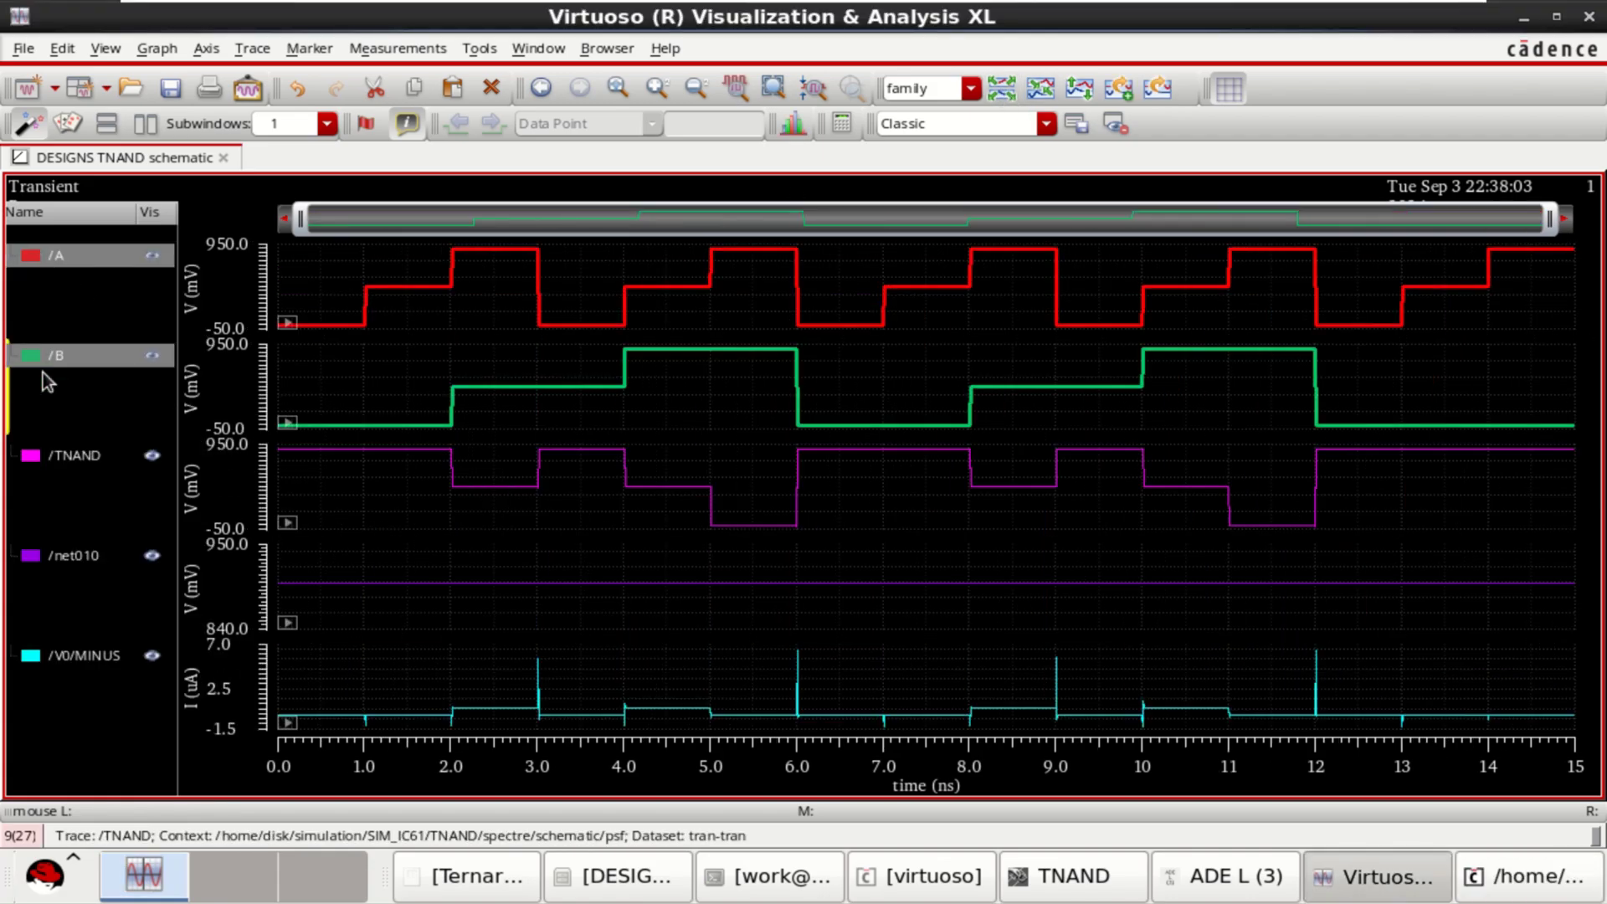
ctrl+click(52, 459)
ctrl+click(73, 559)
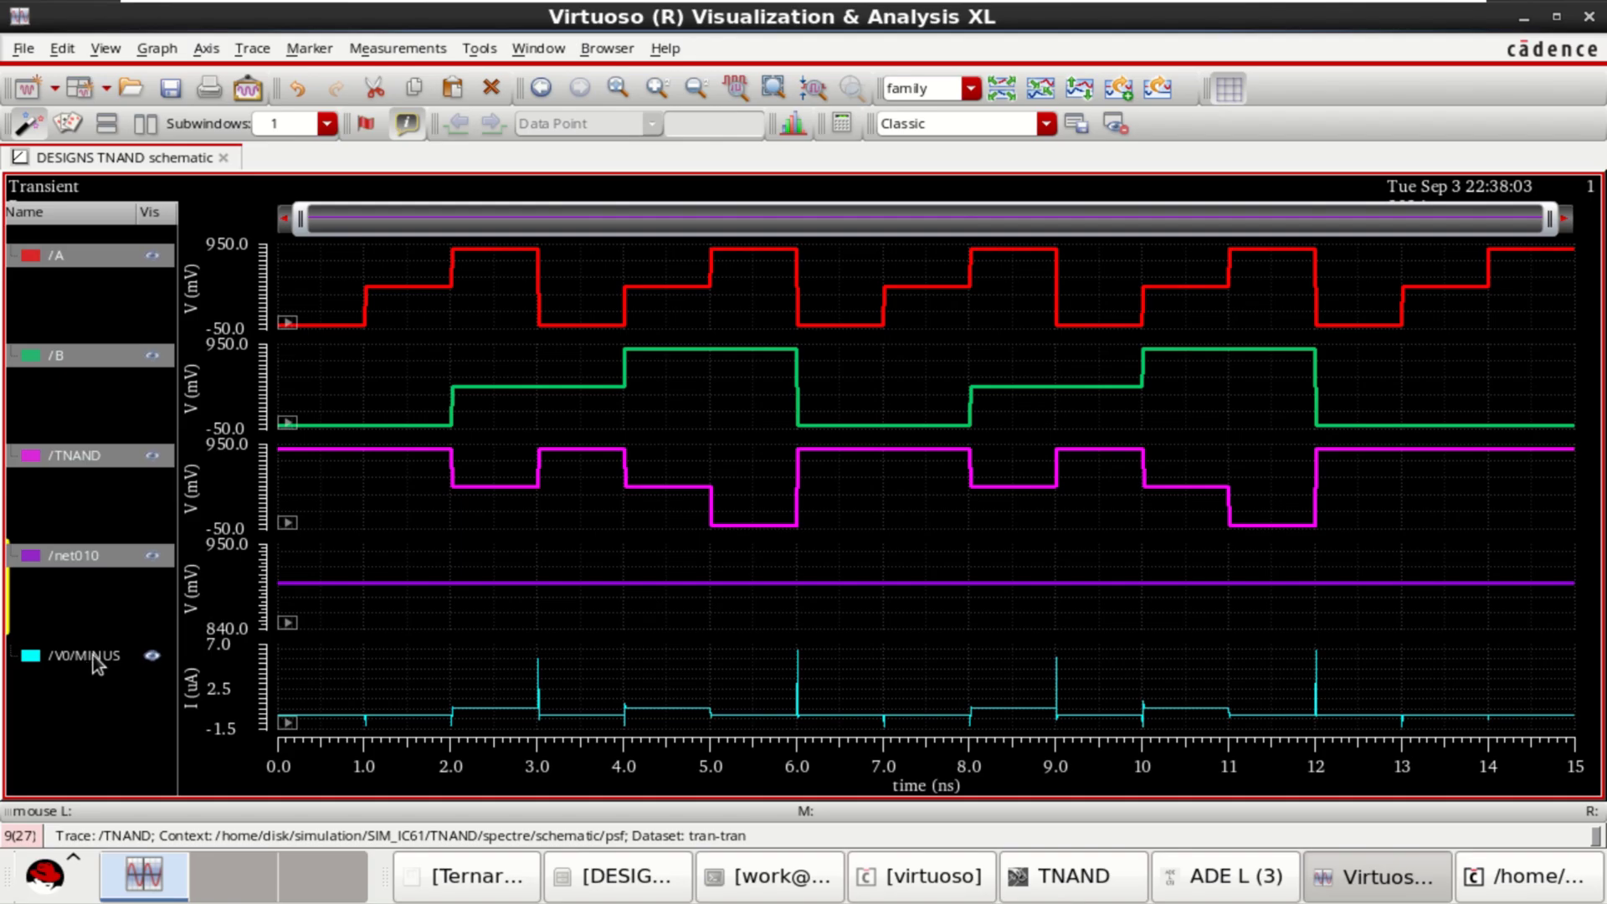
ctrl+click(93, 656)
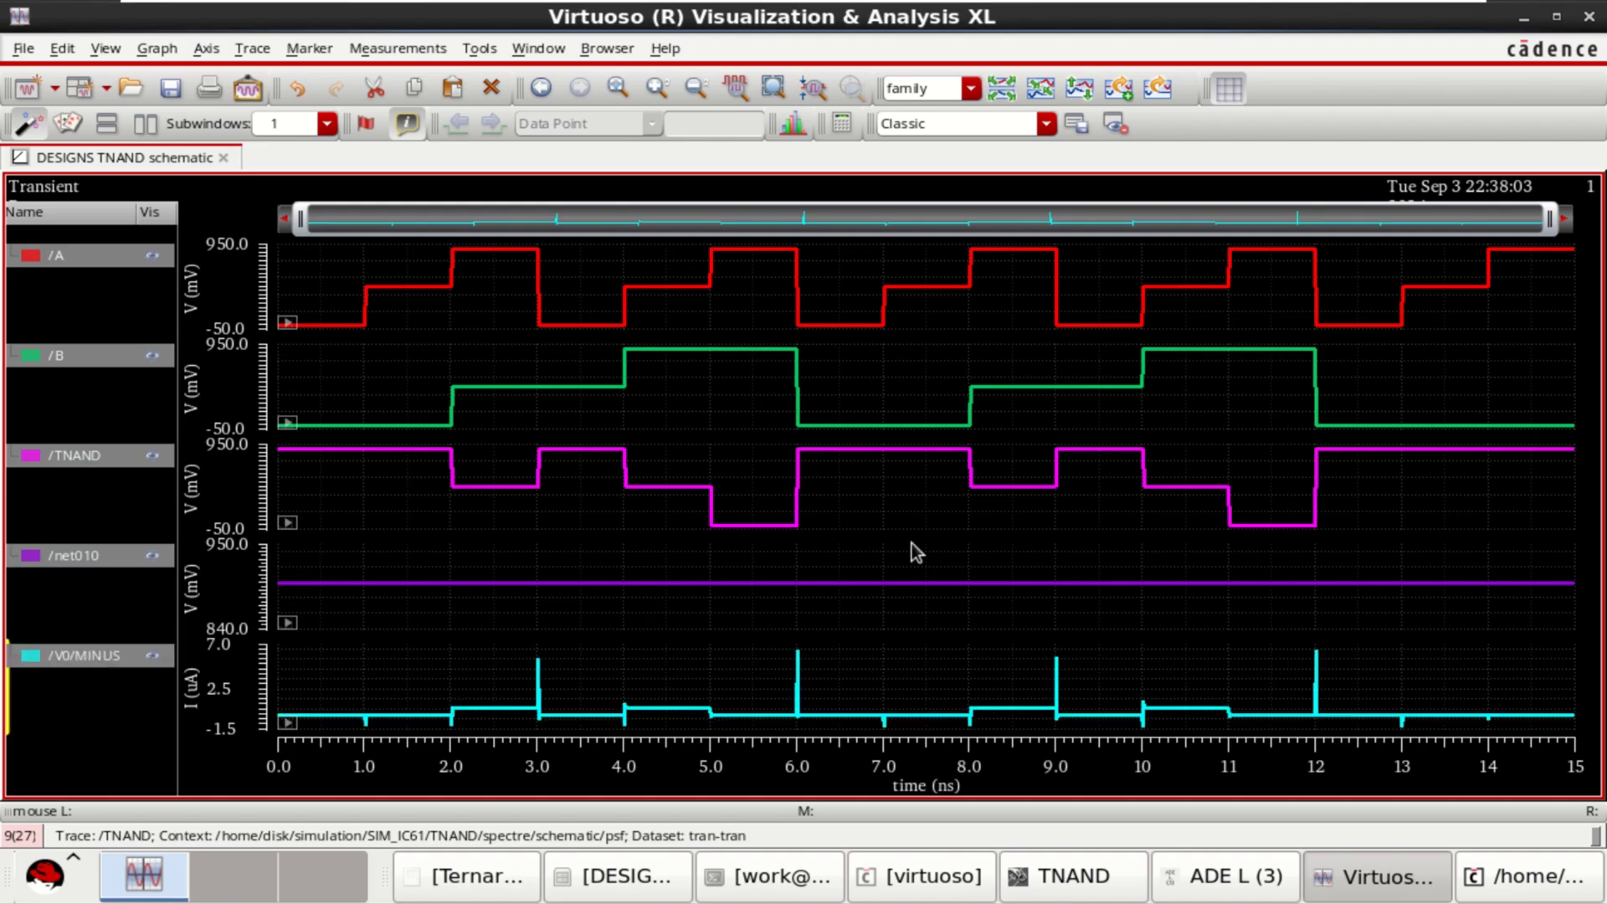
click(1527, 25)
click(574, 20)
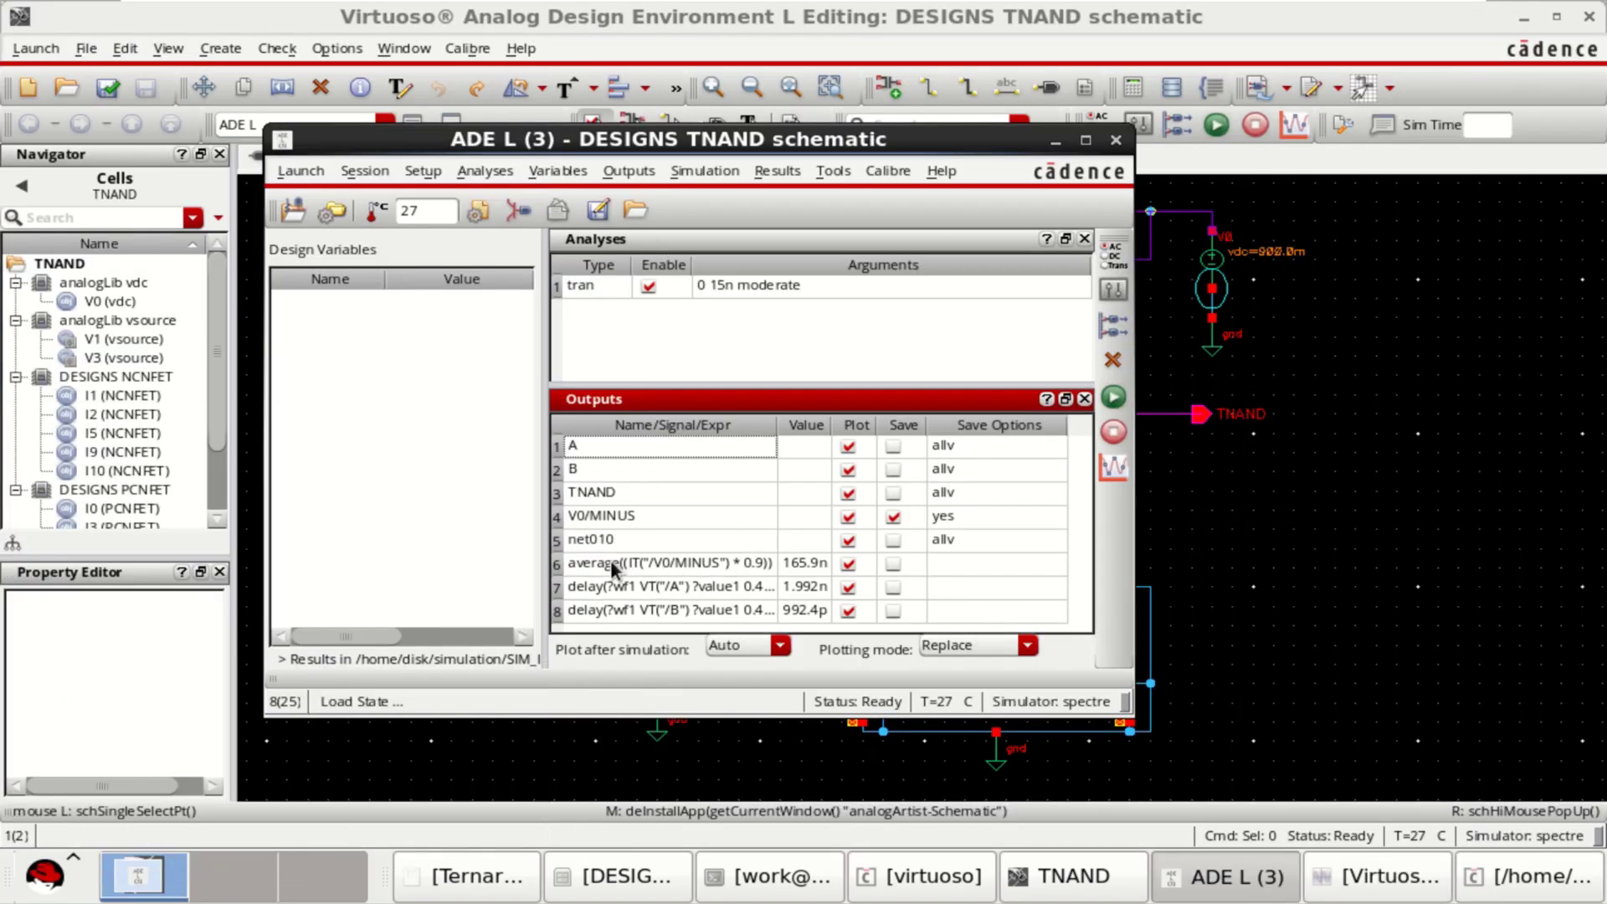
click(749, 587)
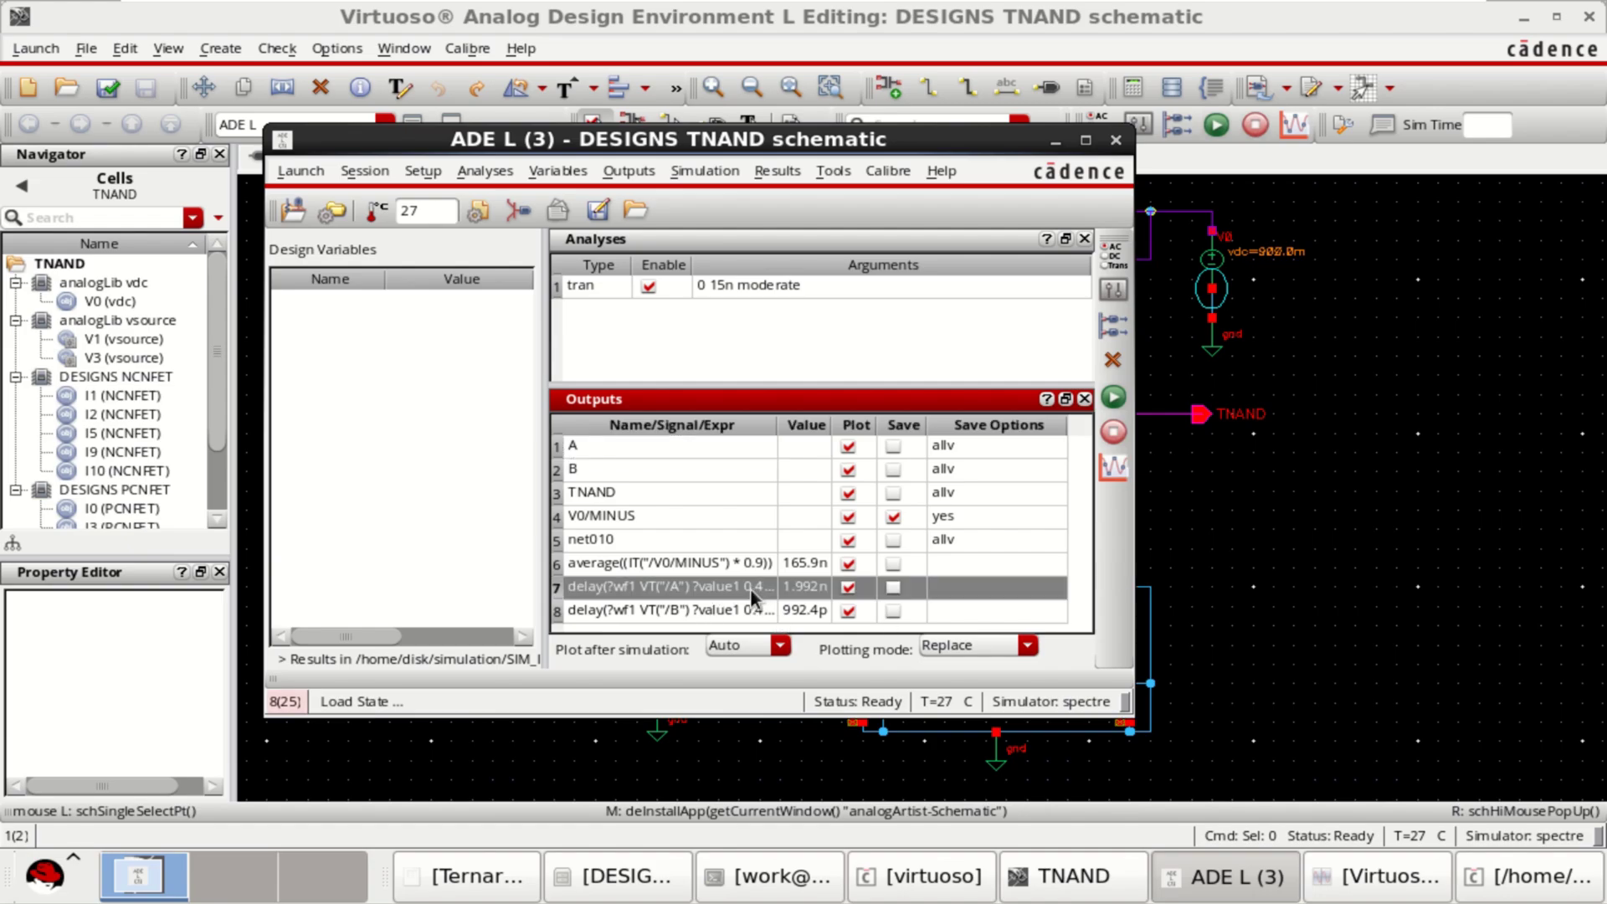
click(584, 445)
click(607, 496)
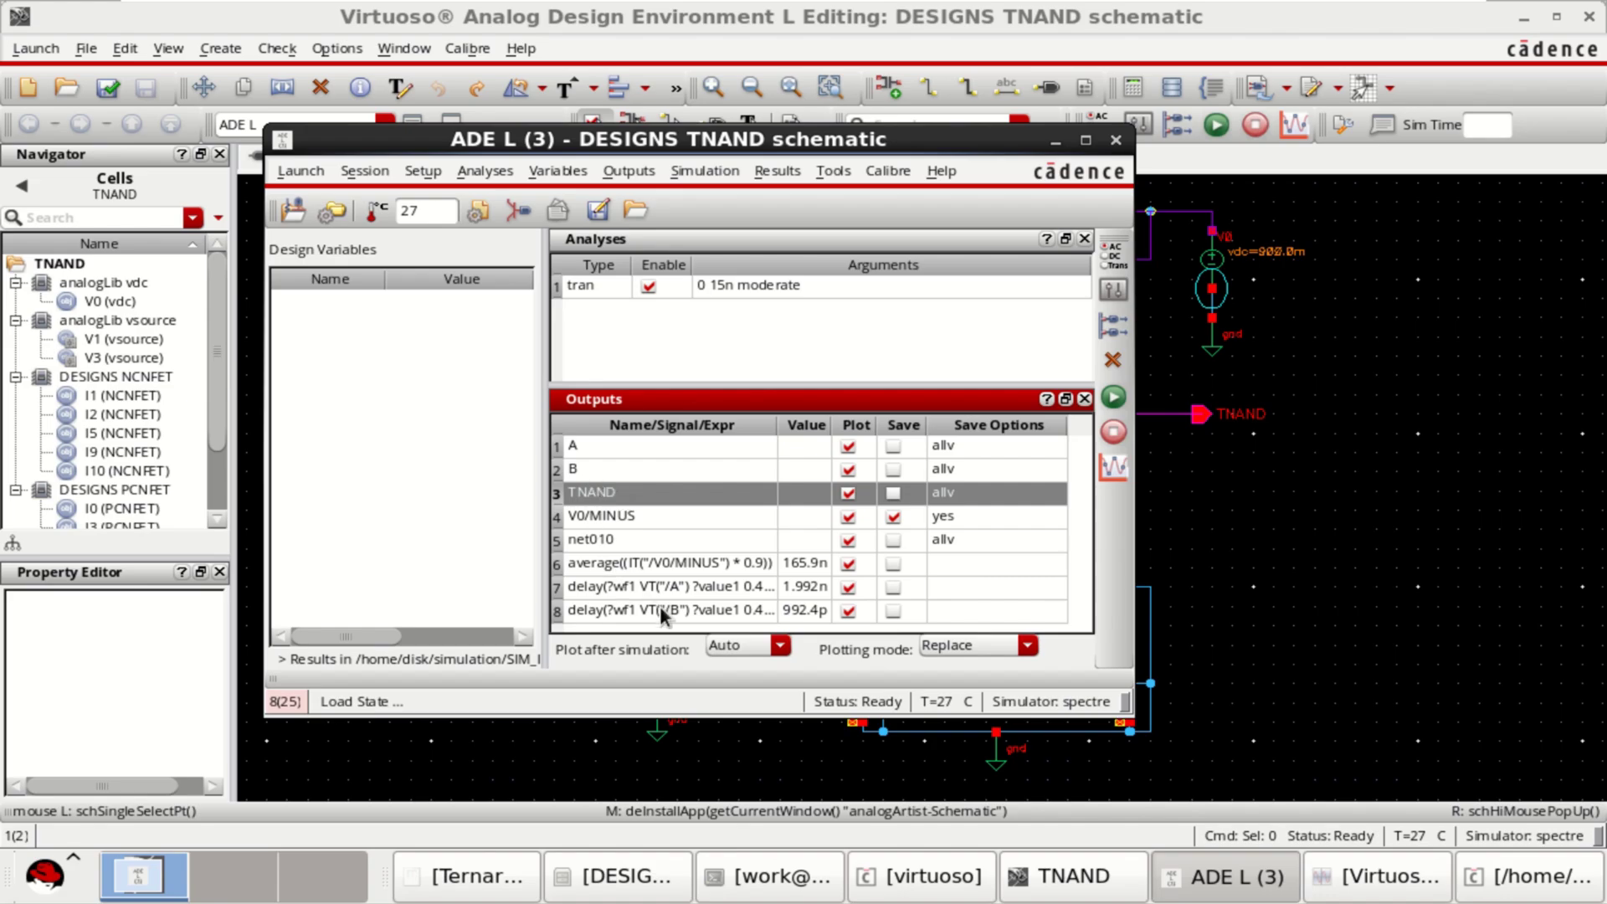
click(660, 606)
click(574, 465)
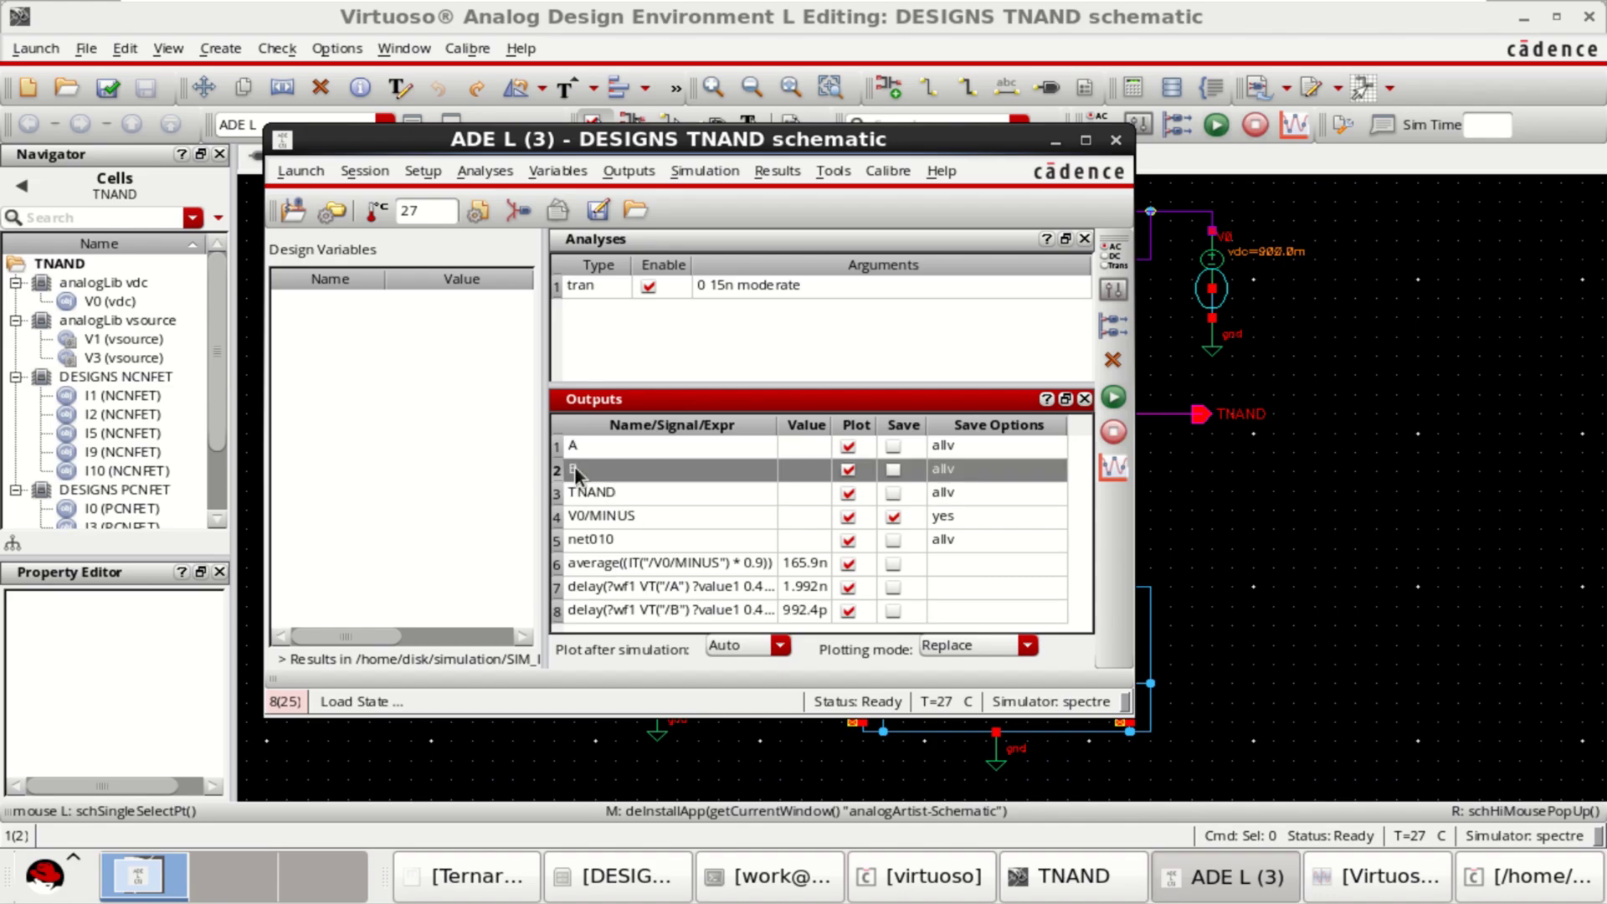
click(611, 493)
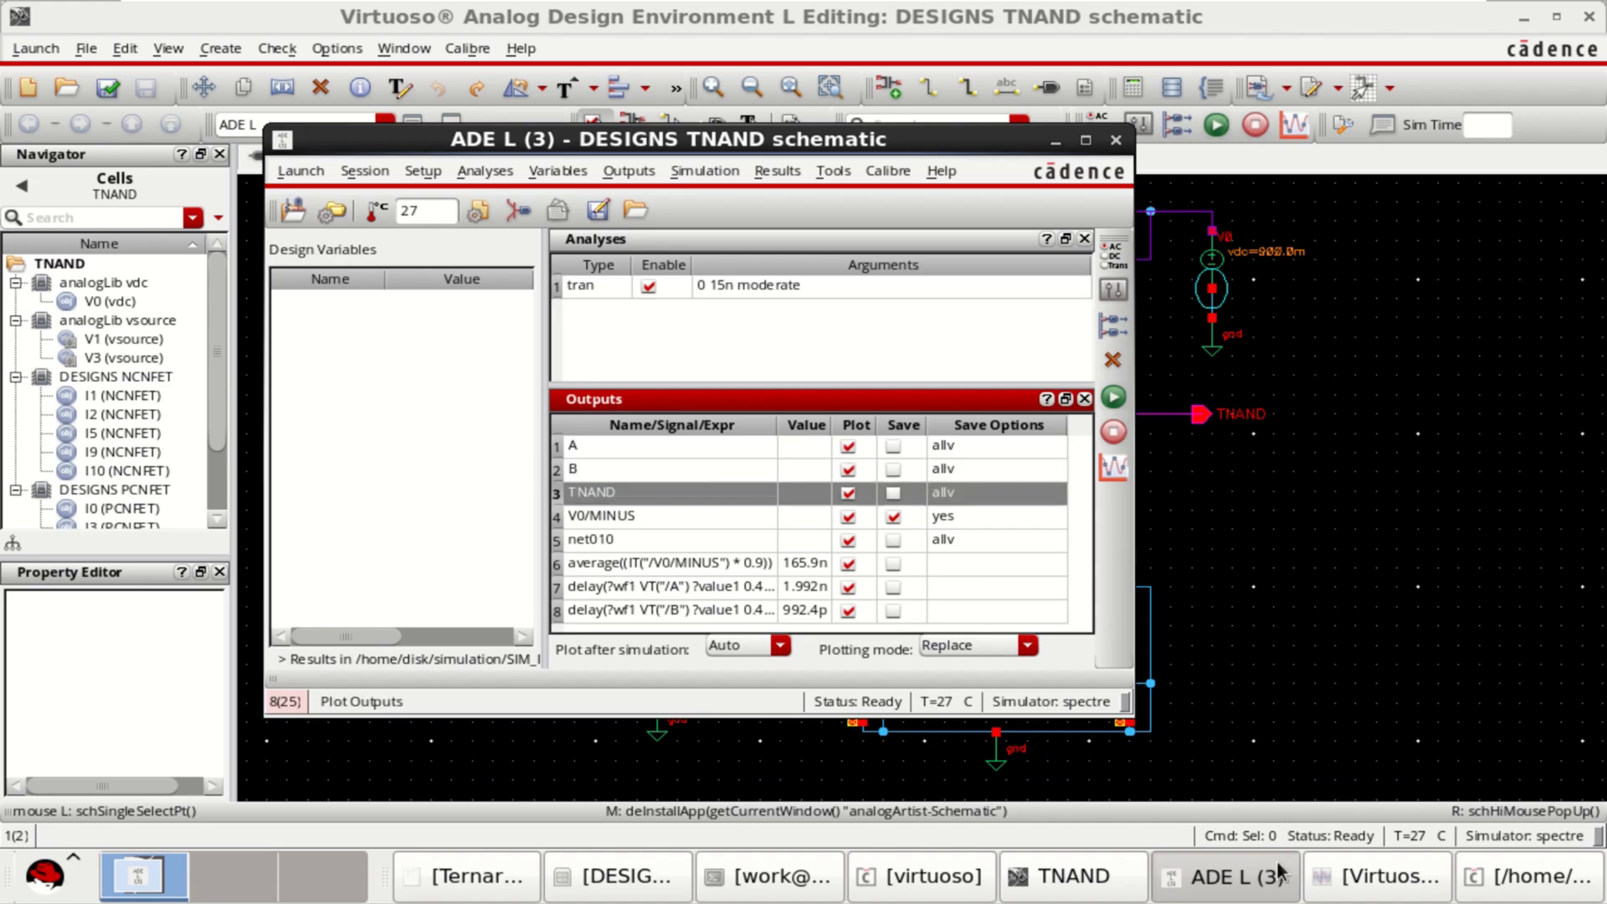
click(1382, 876)
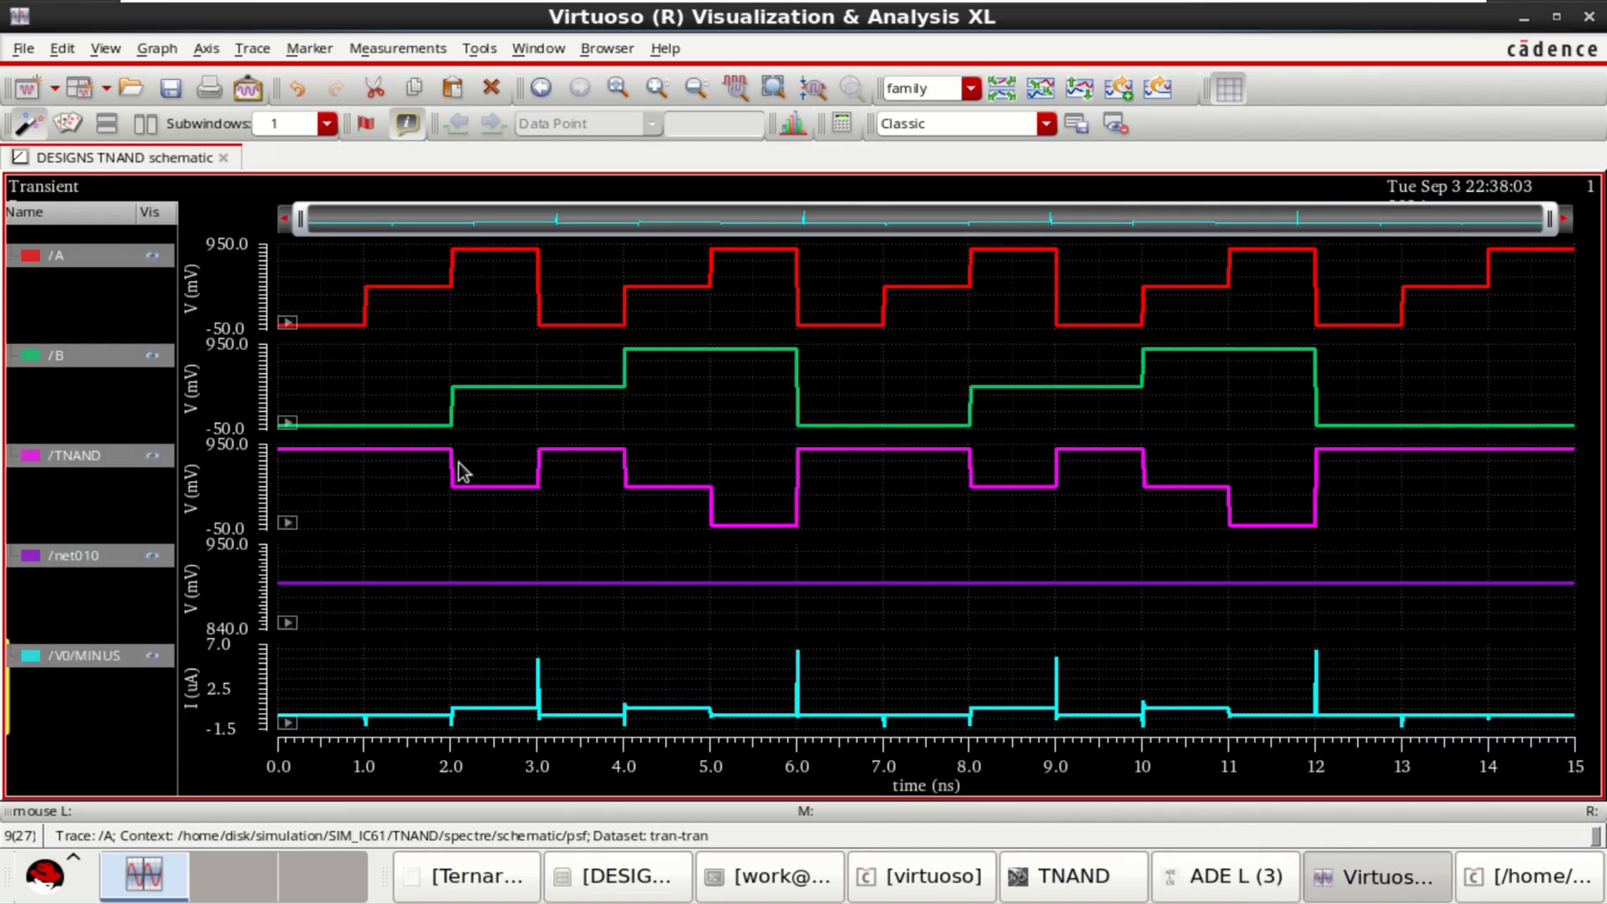
click(635, 422)
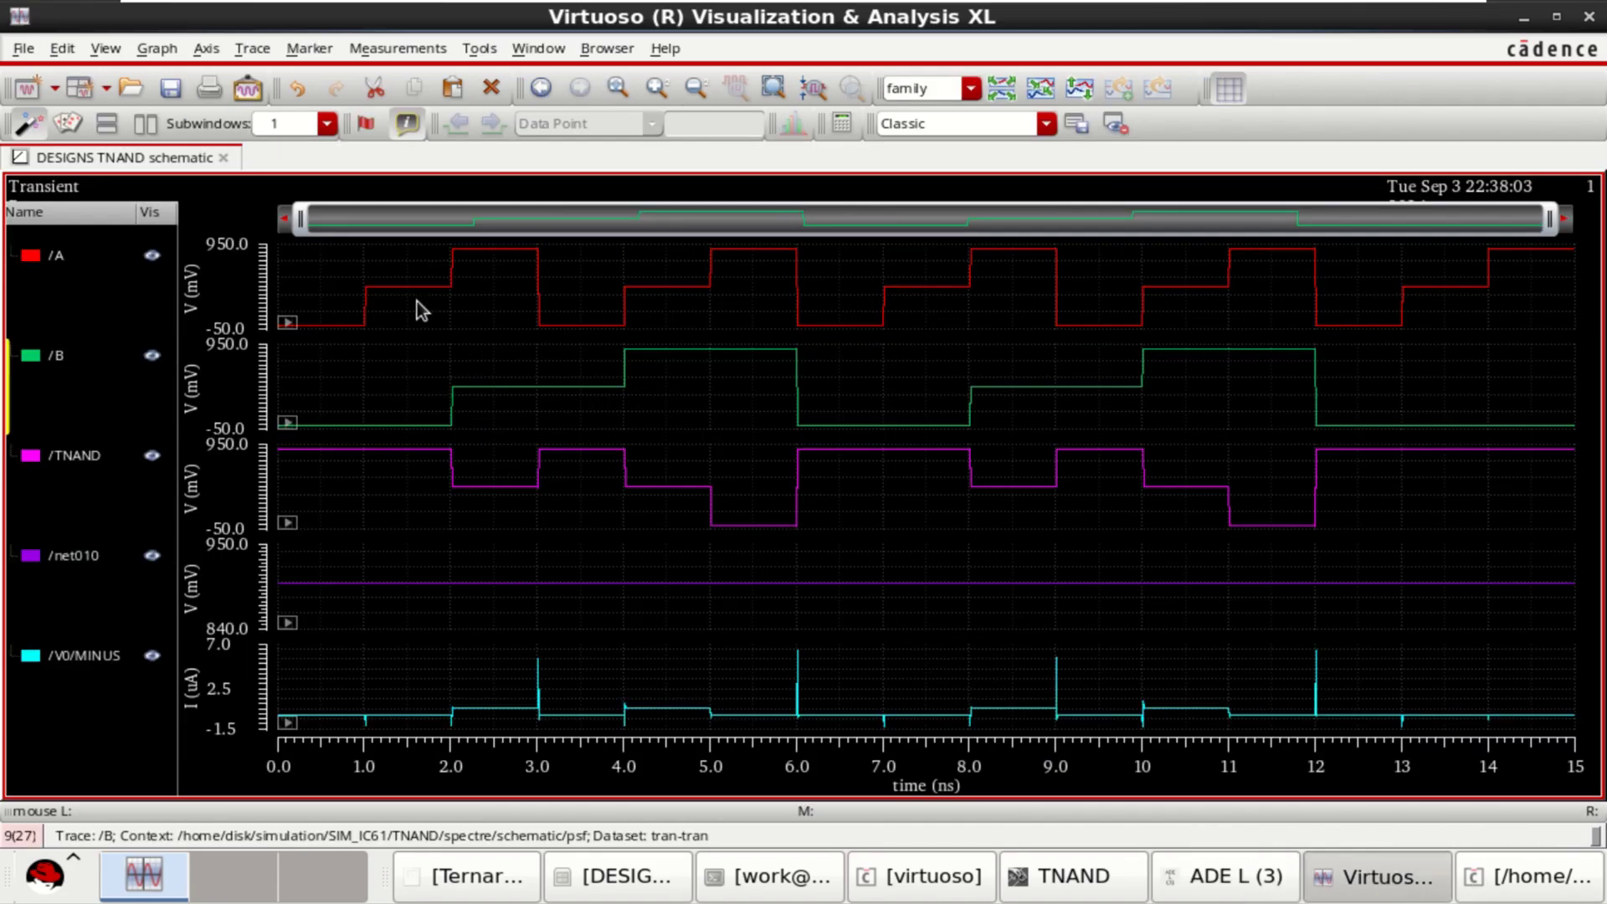
click(57, 260)
click(76, 458)
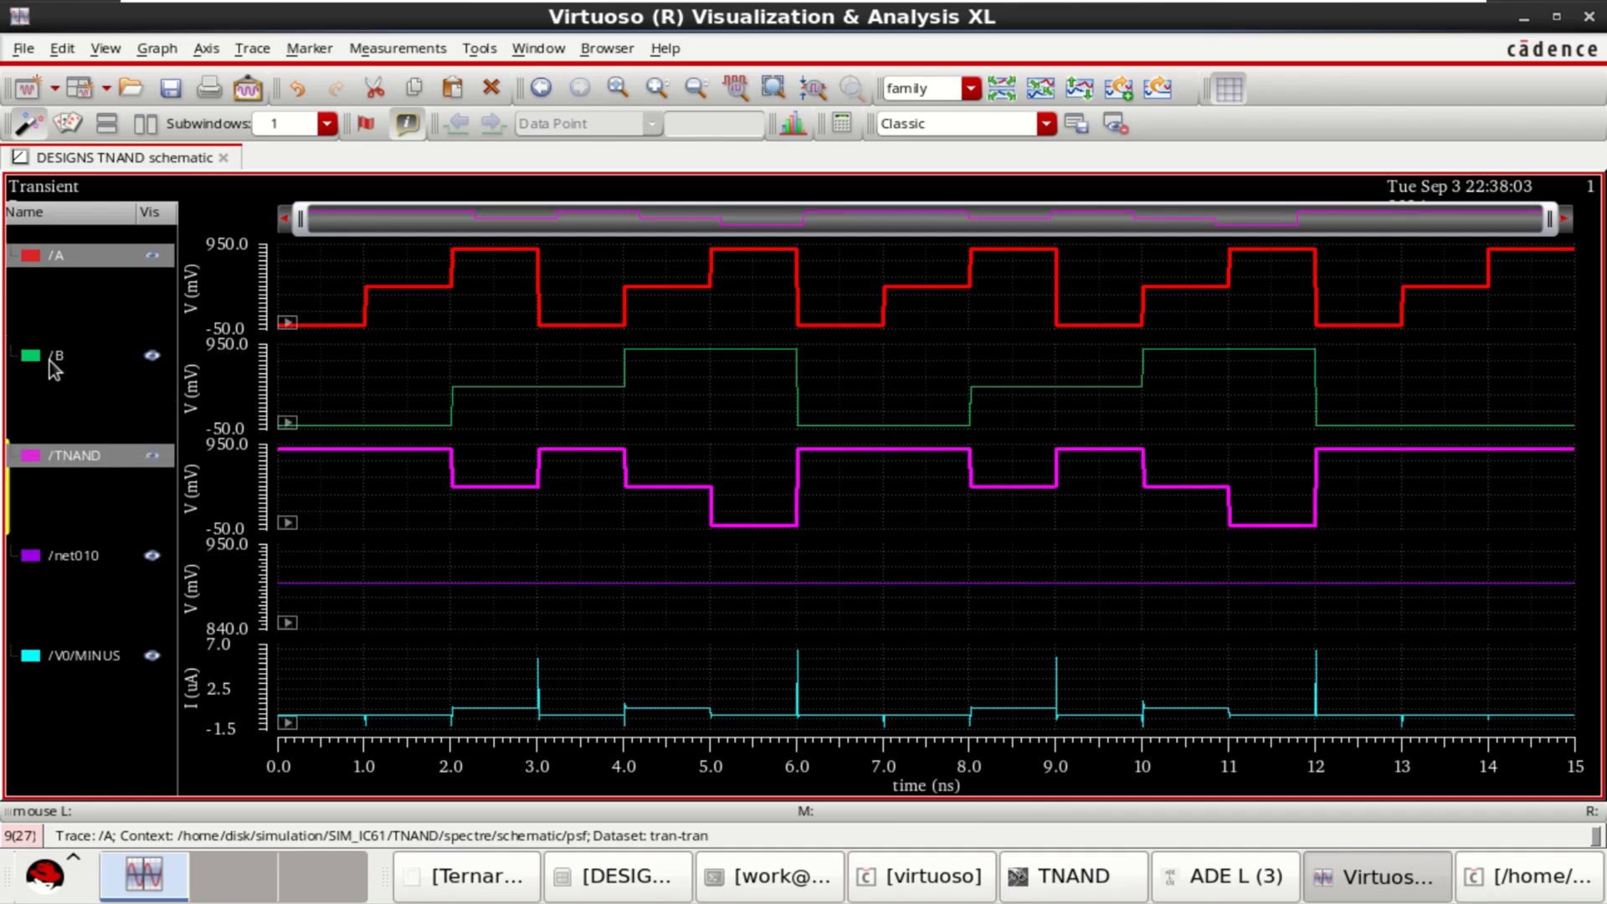
click(52, 358)
ctrl+click(77, 466)
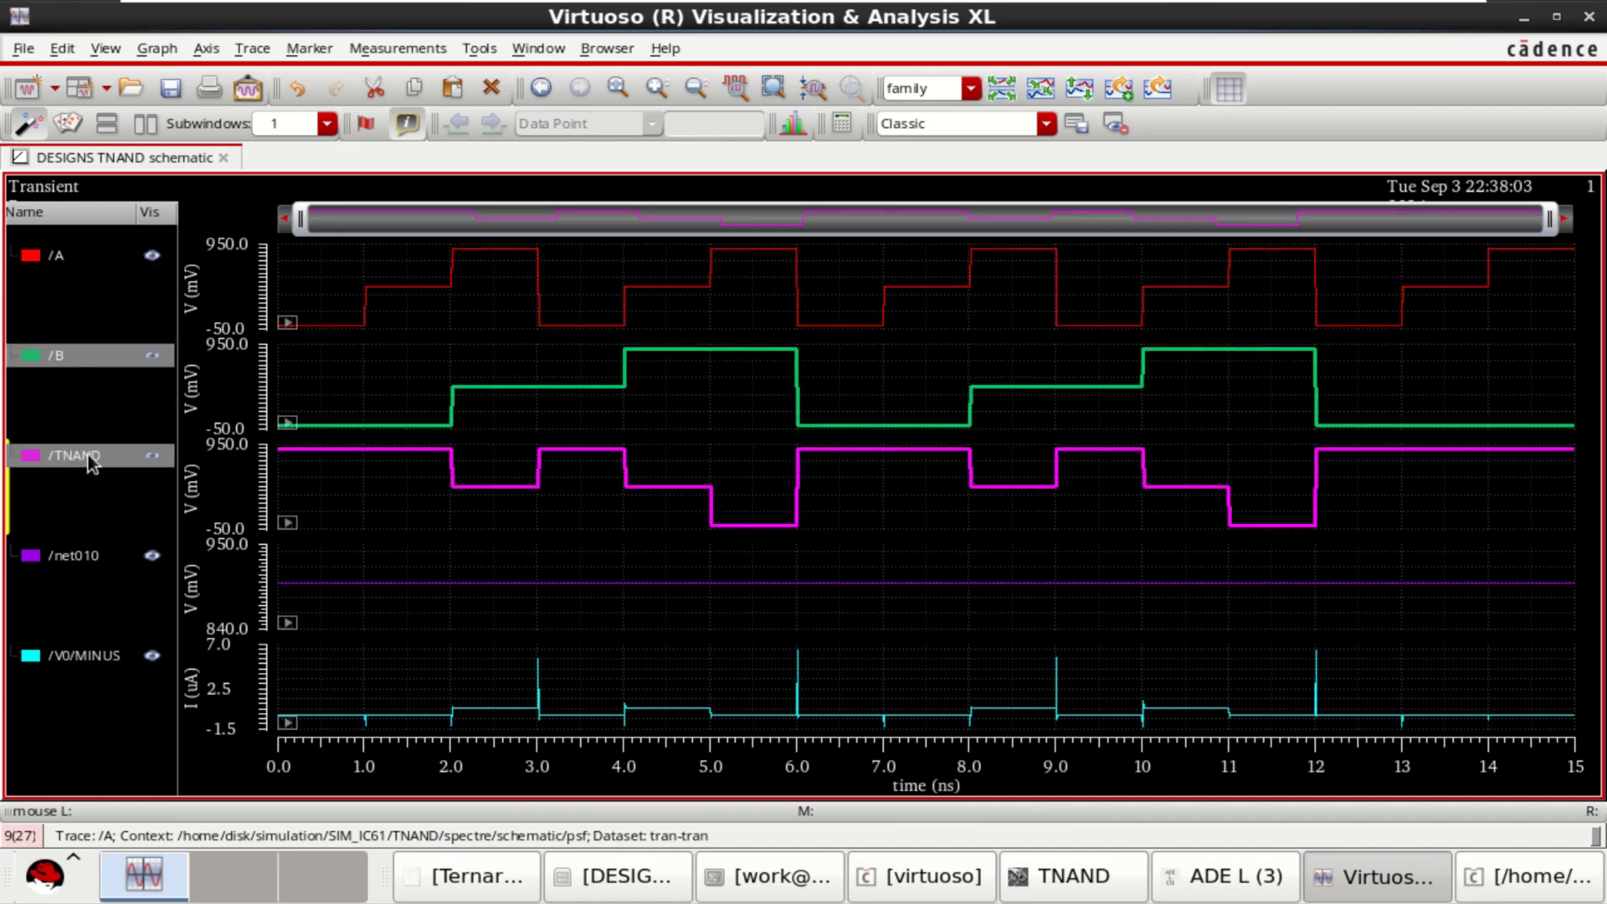
click(1523, 18)
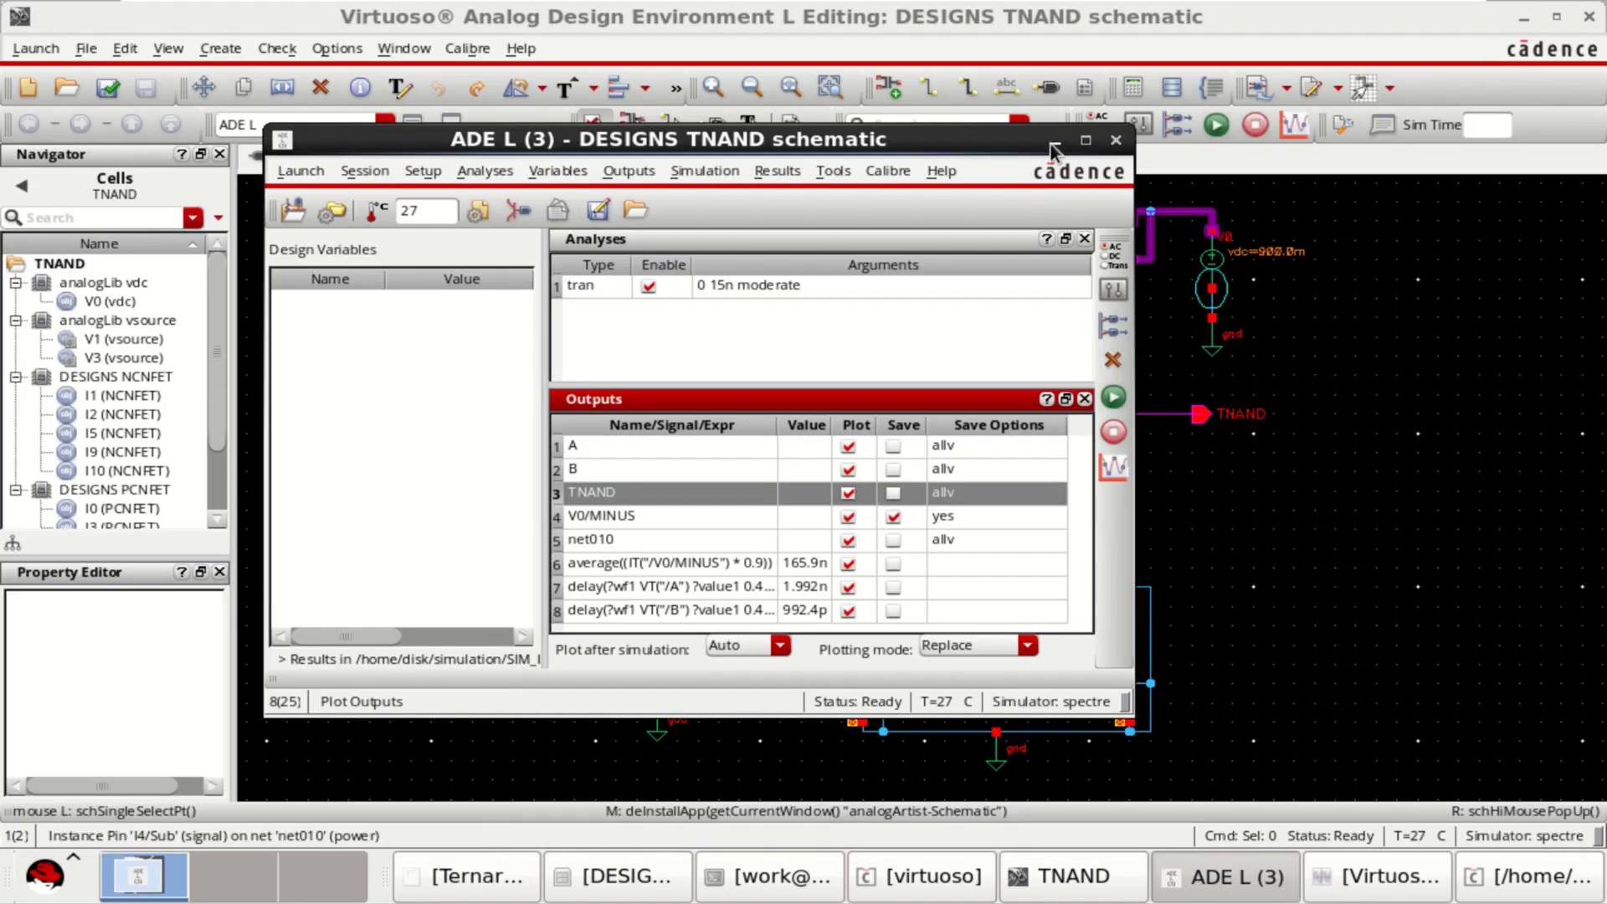